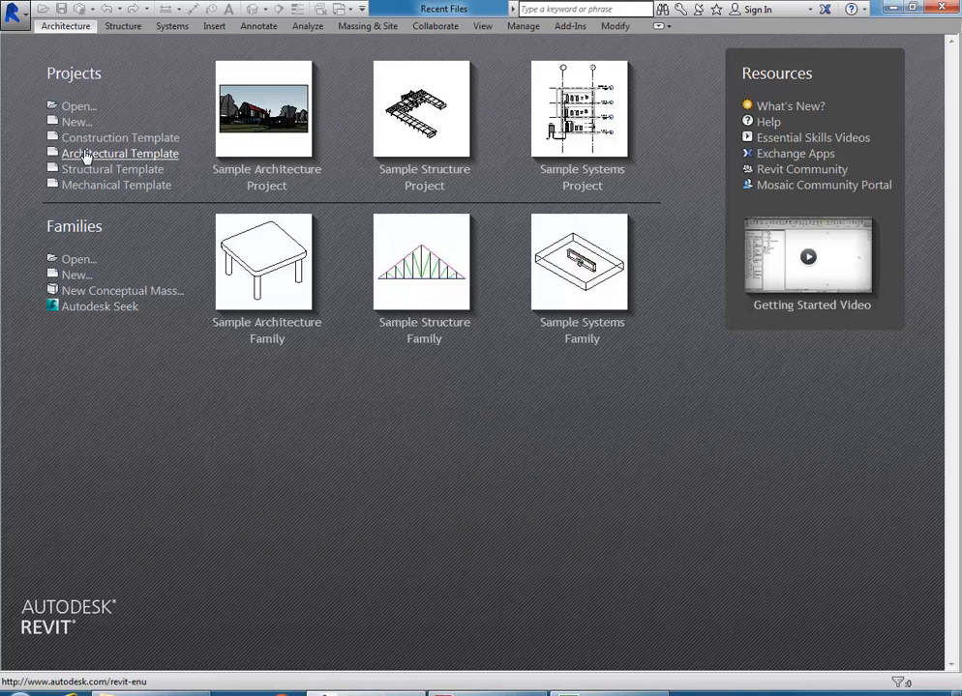
# Step: Create a new Revit project from the Architectural Template and switch to 3046.pdf in Adobe Acrobat
pyautogui.click(86, 155)
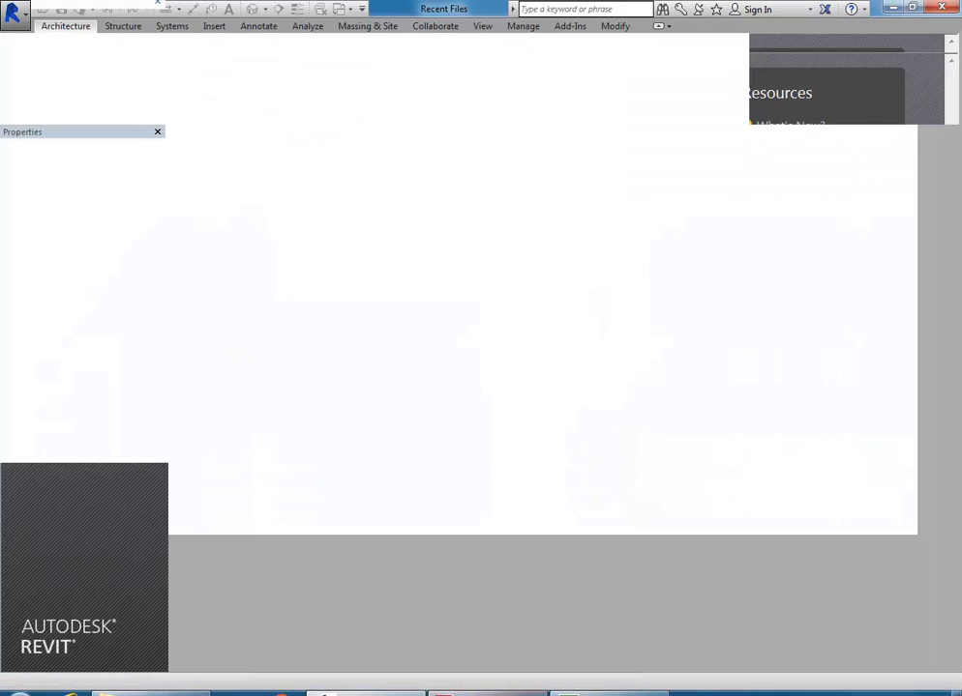
pyautogui.moveTo(487, 691)
pyautogui.click(488, 622)
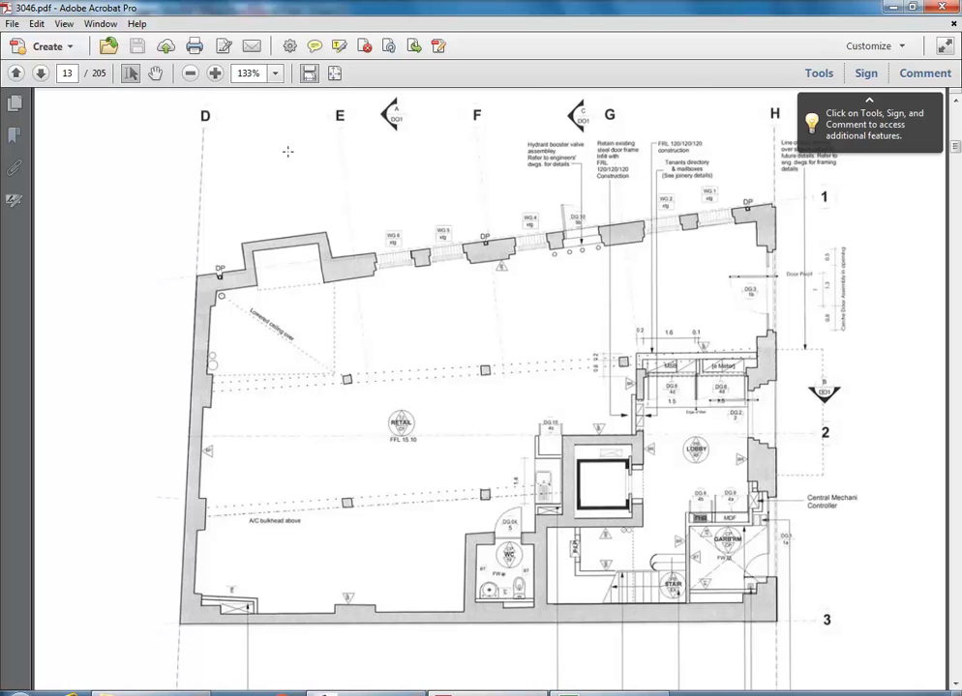
# Step: Check the HarringtonSt folder and examine the Figure 1.4d Ground Floor plan on page 13 of 3046.pdf
pyautogui.click(155, 692)
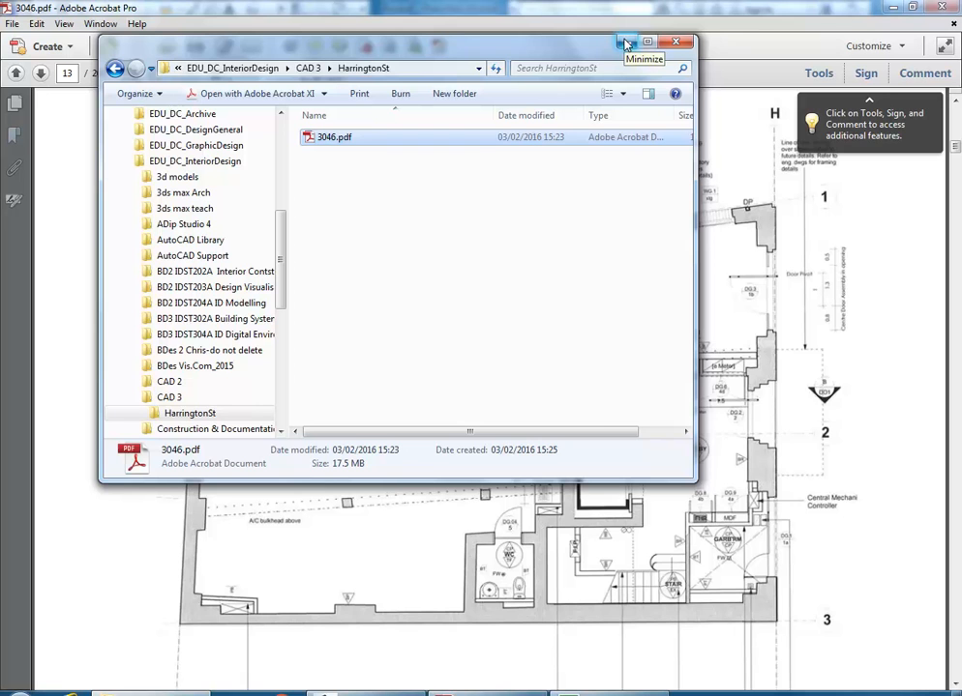
pyautogui.click(625, 43)
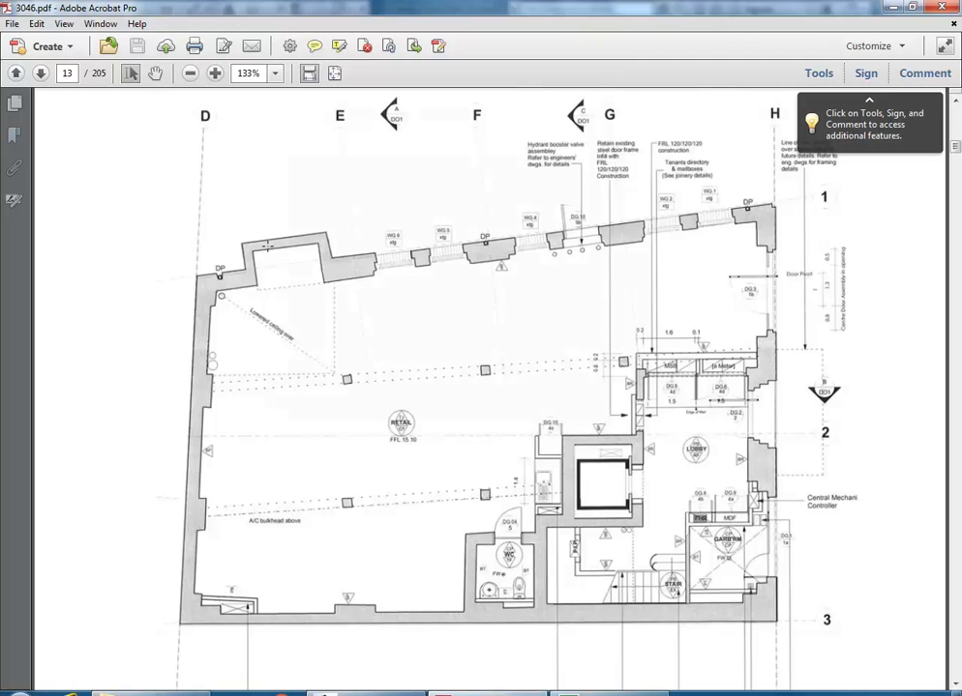
pyautogui.scroll(-5, 283, 444)
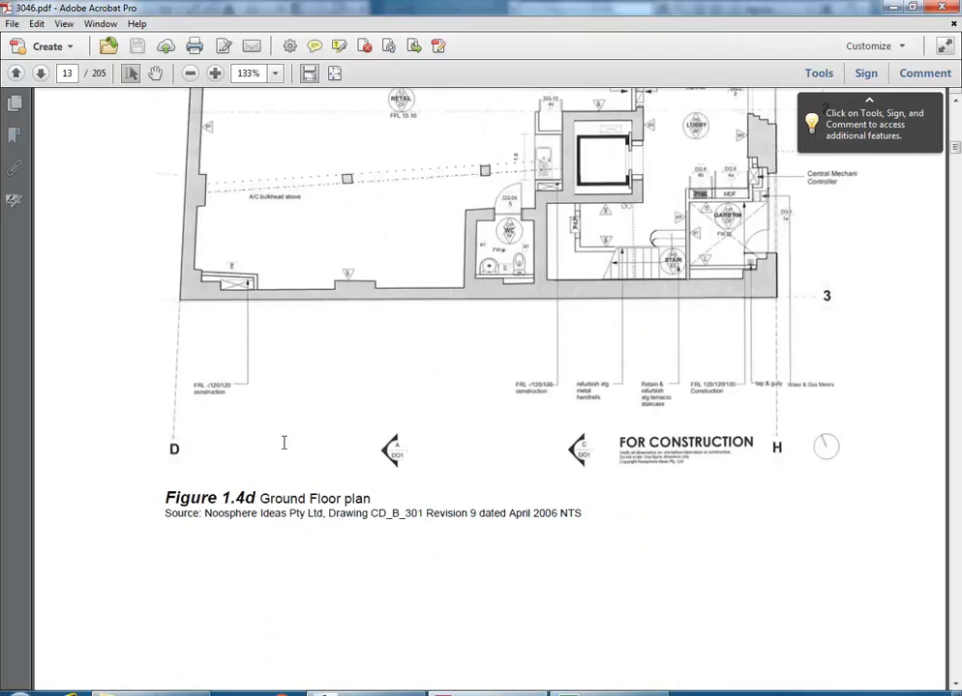
pyautogui.scroll(-4, 284, 446)
pyautogui.scroll(1, 286, 448)
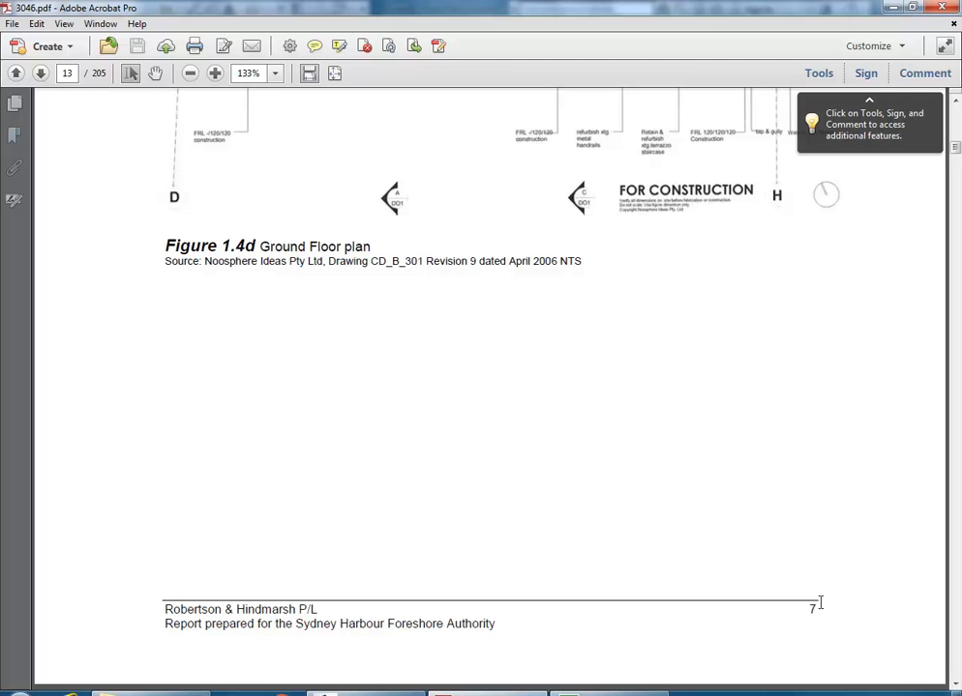
pyautogui.scroll(10, 452, 328)
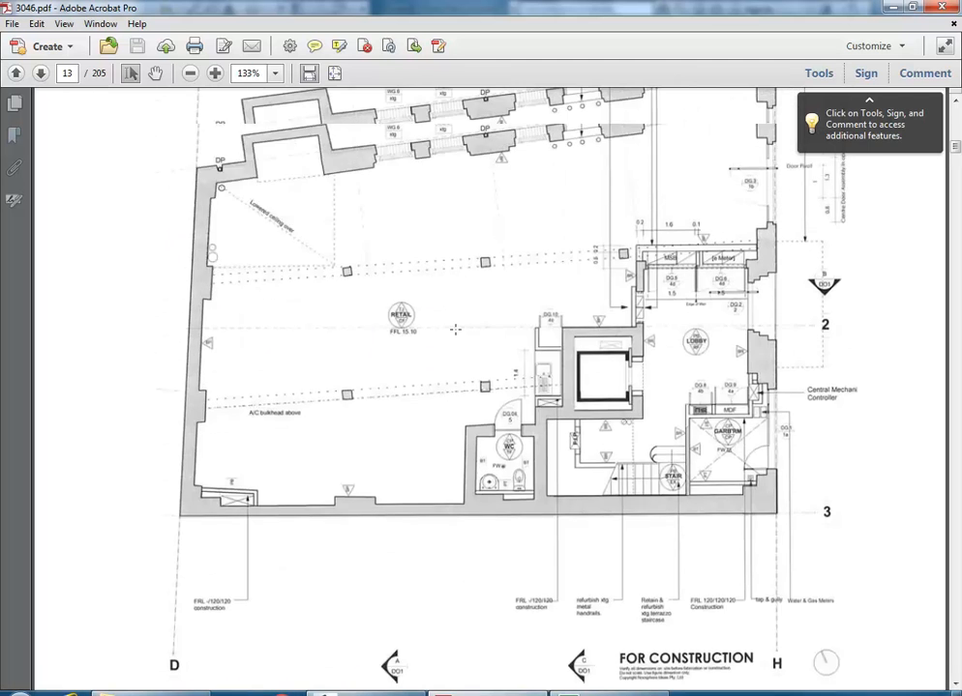
pyautogui.scroll(3, 455, 329)
pyautogui.scroll(-1, 455, 329)
pyautogui.scroll(-5, 455, 330)
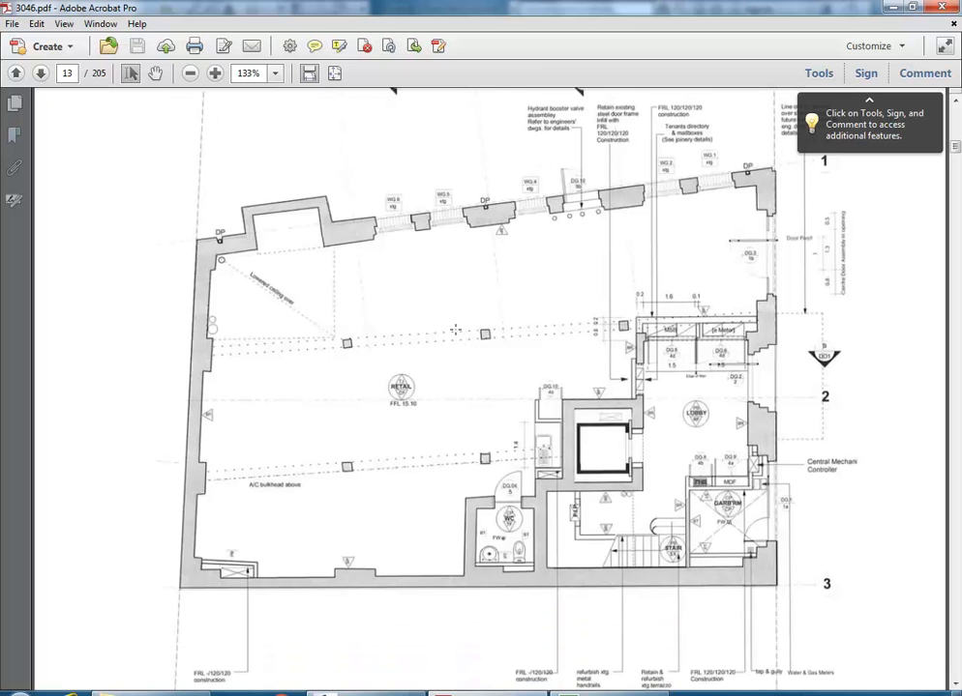
pyautogui.scroll(5, 455, 330)
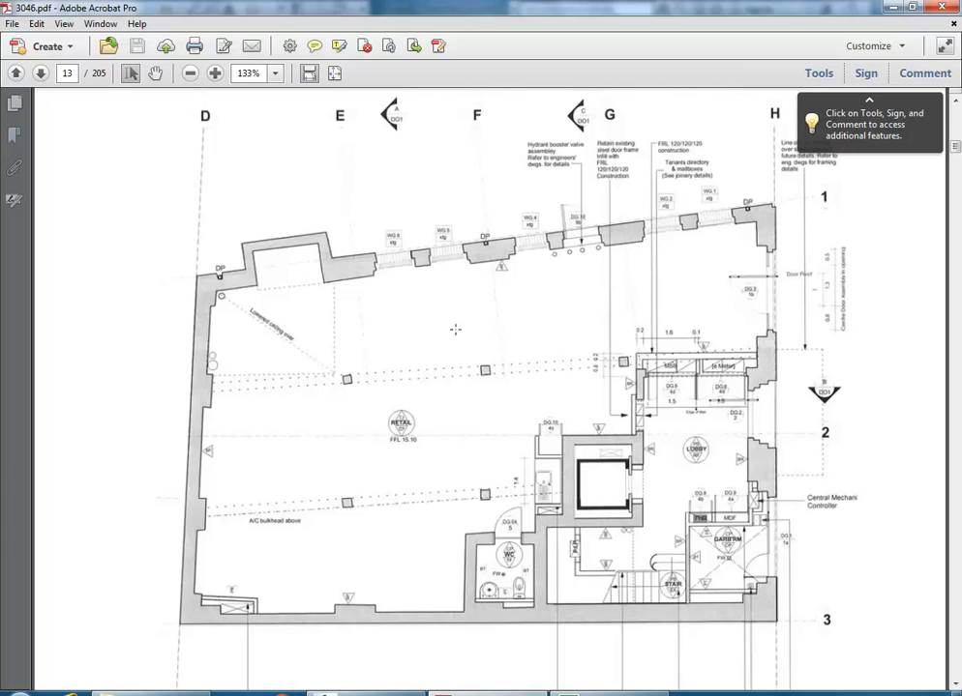
pyautogui.scroll(-1, 455, 330)
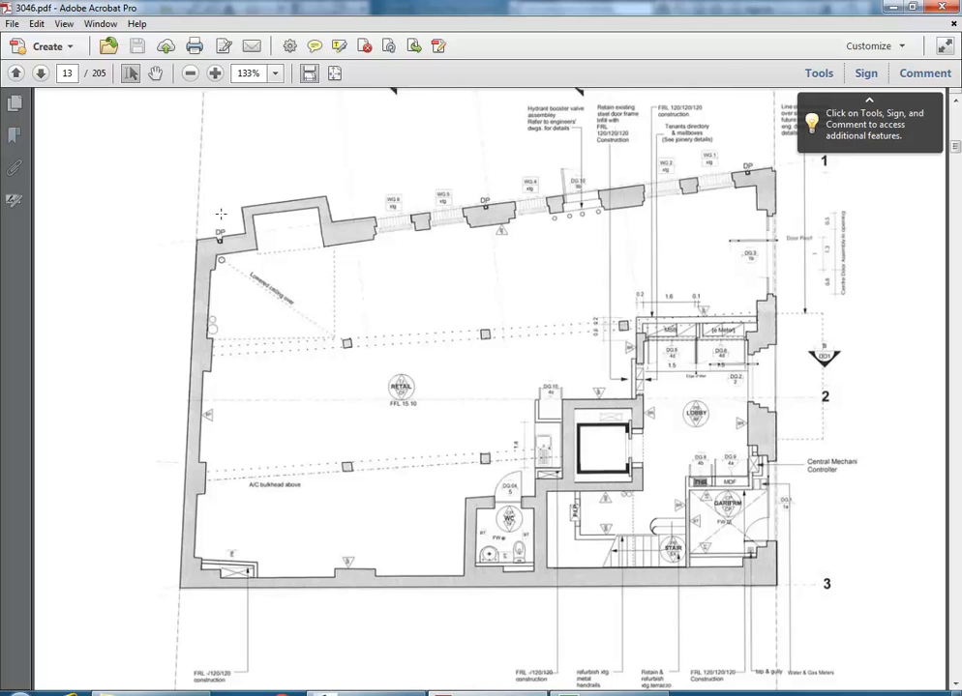
pyautogui.click(12, 24)
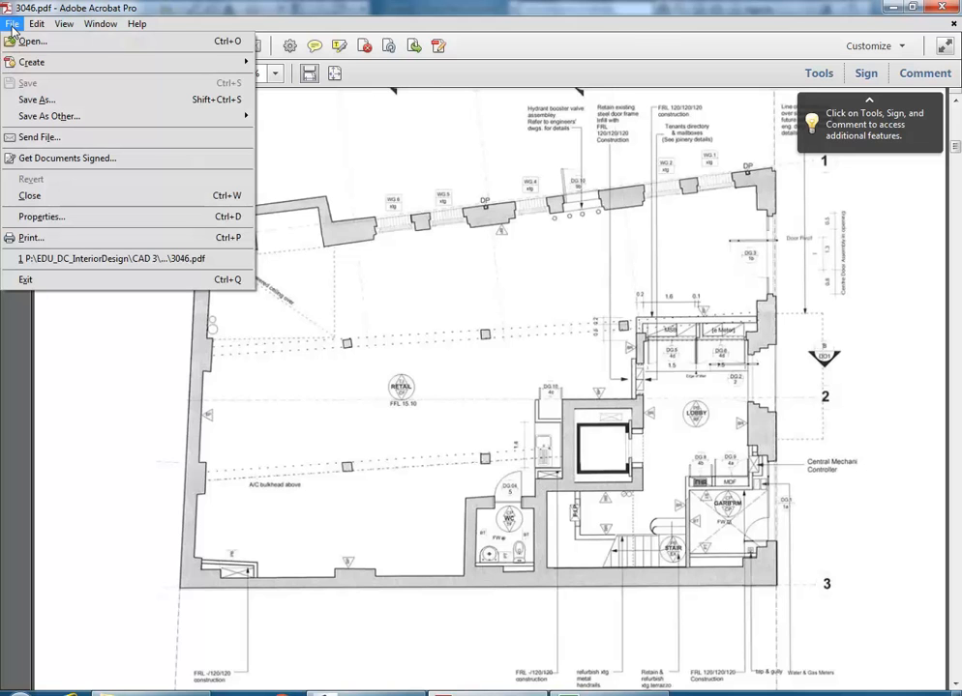
pyautogui.click(11, 29)
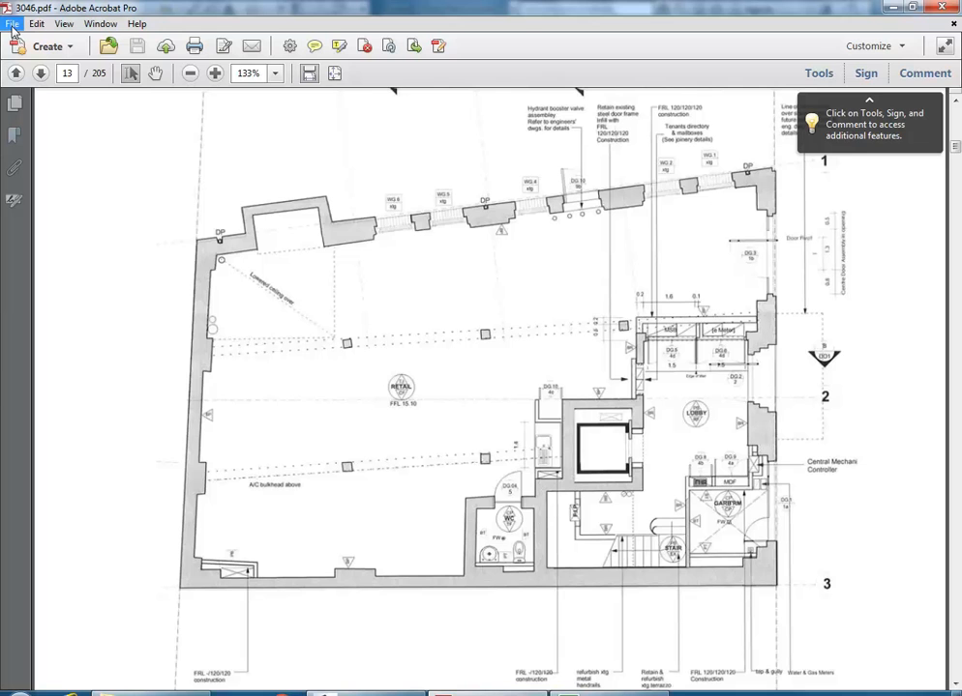
pyautogui.click(183, 694)
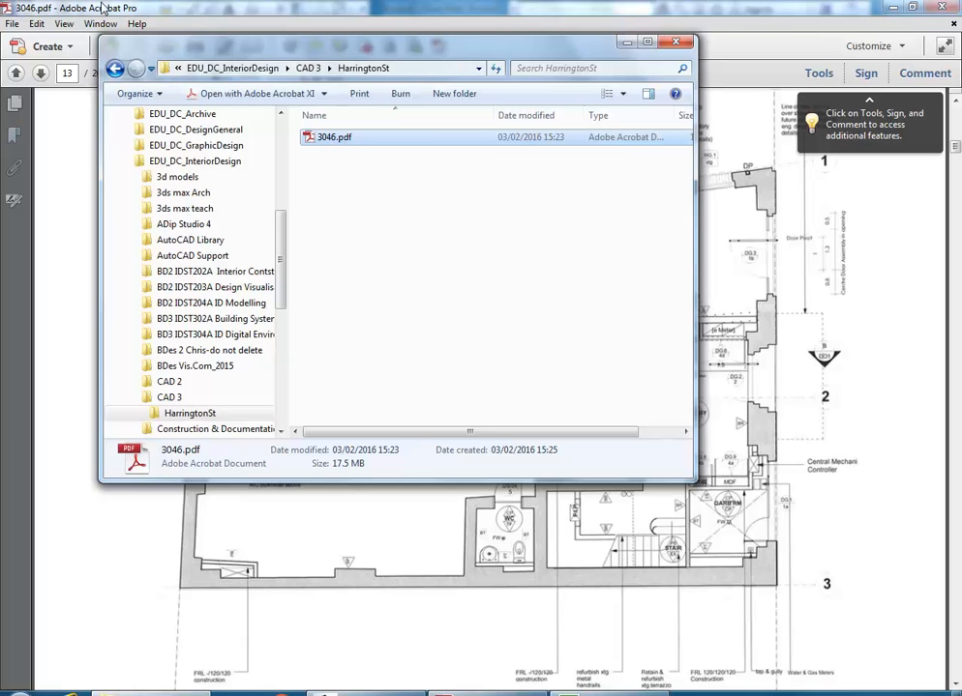
pyautogui.rightClick(328, 140)
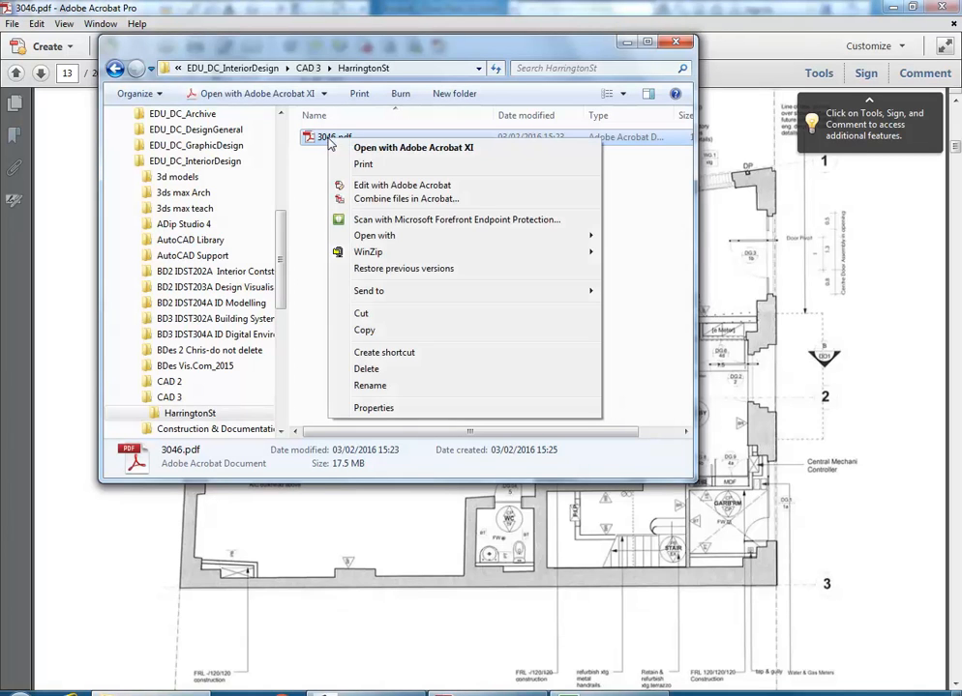
pyautogui.moveTo(386, 235)
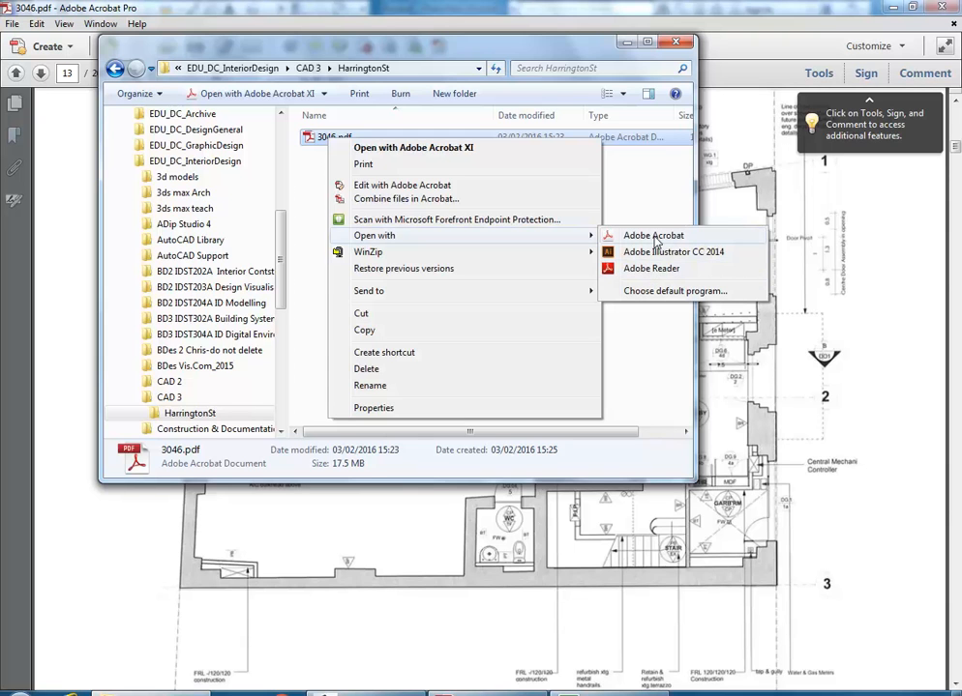
pyautogui.click(640, 359)
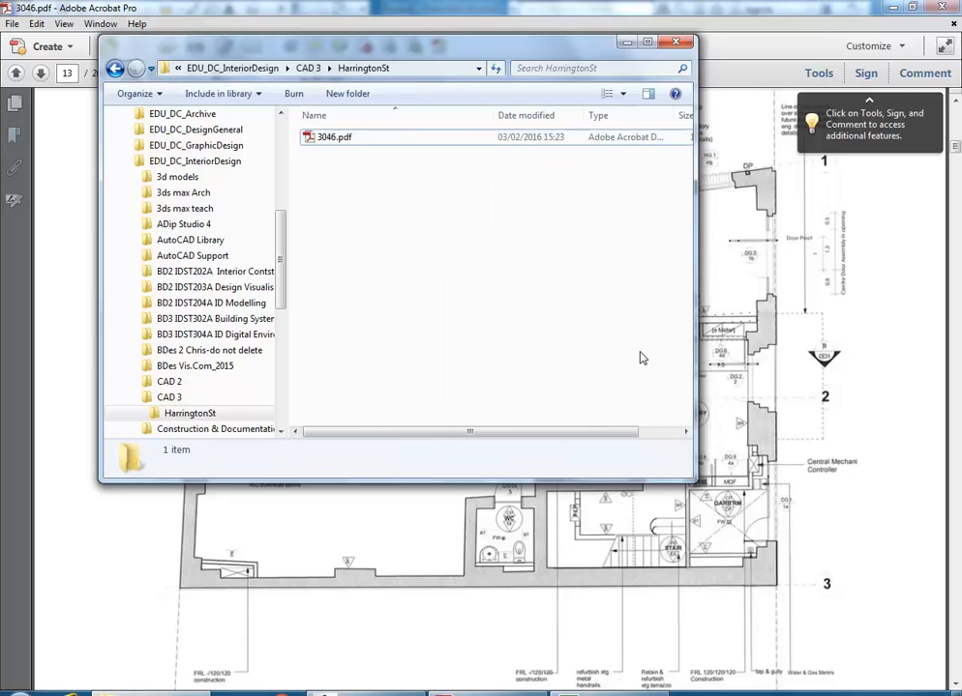
pyautogui.click(627, 44)
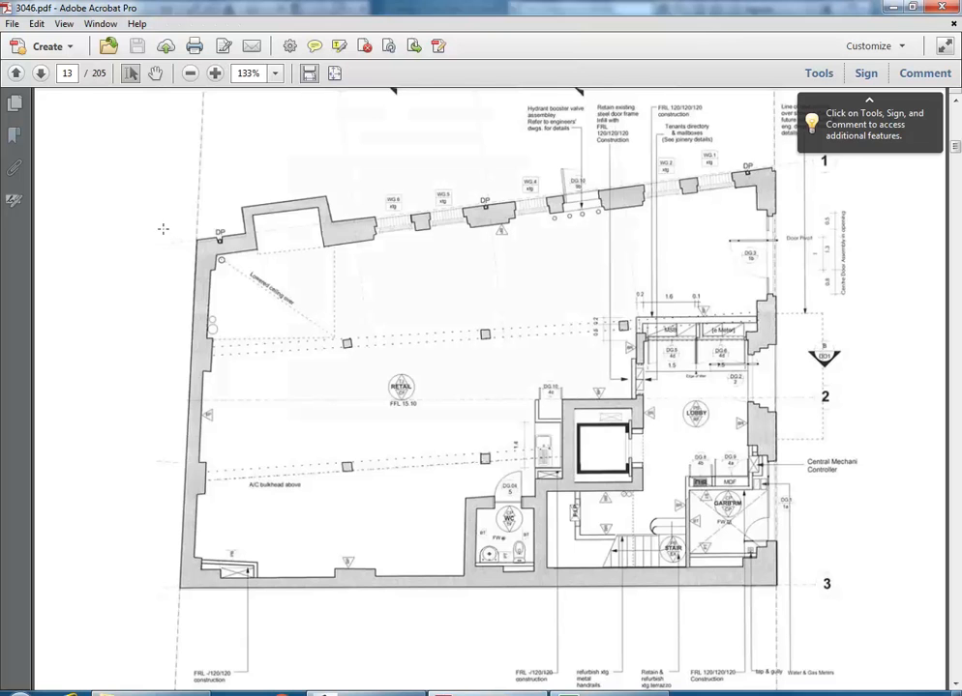
# Step: Start saving 3046.pdf in JPEG image format and dismiss the Accessibility Setup Assistant
pyautogui.click(11, 24)
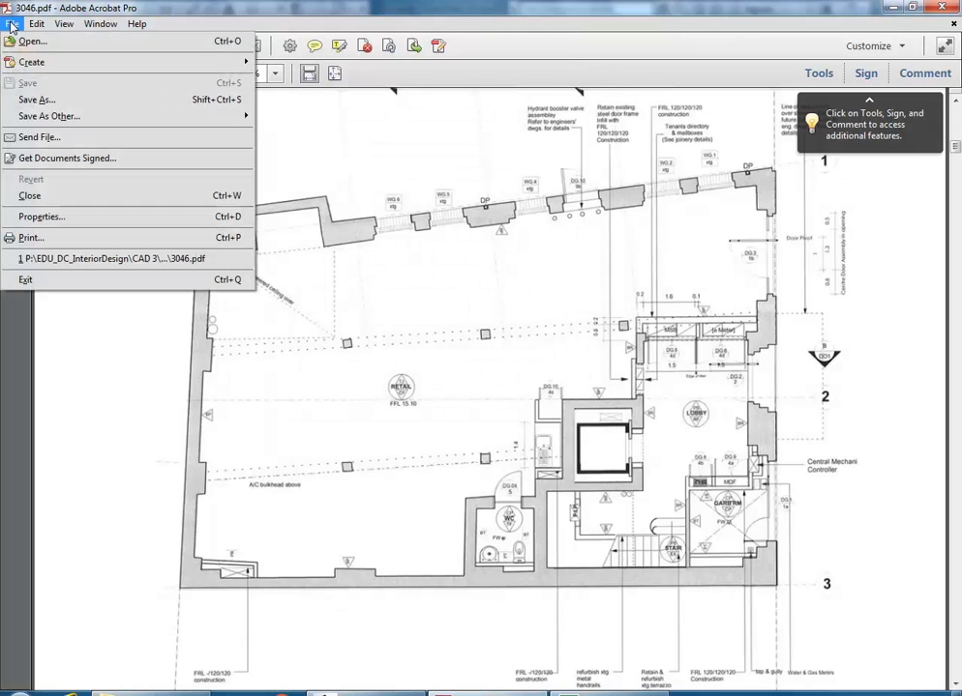
pyautogui.moveTo(54, 116)
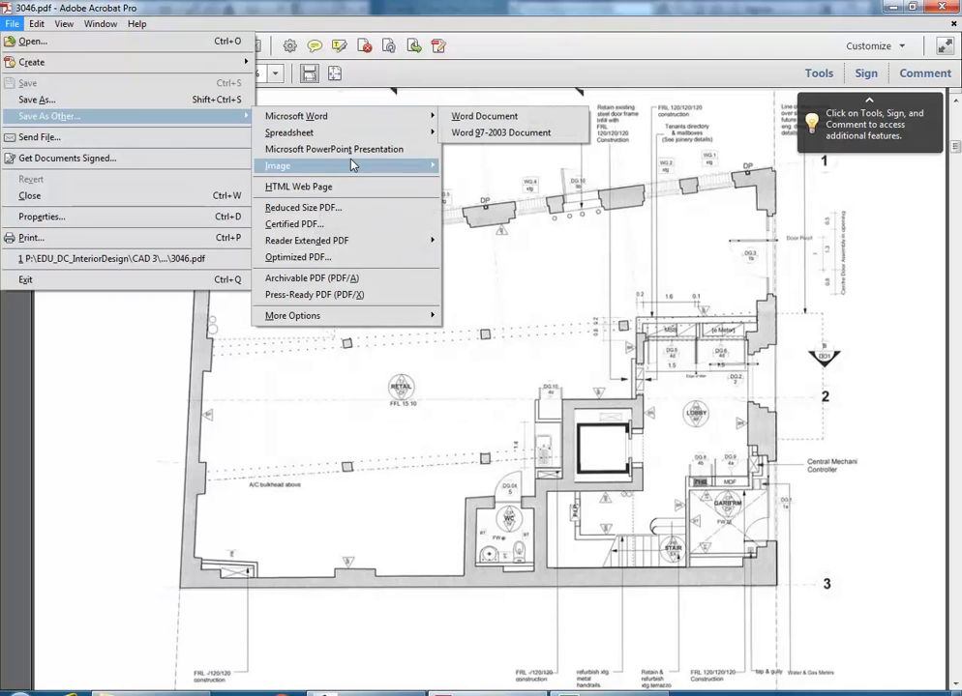
pyautogui.moveTo(353, 166)
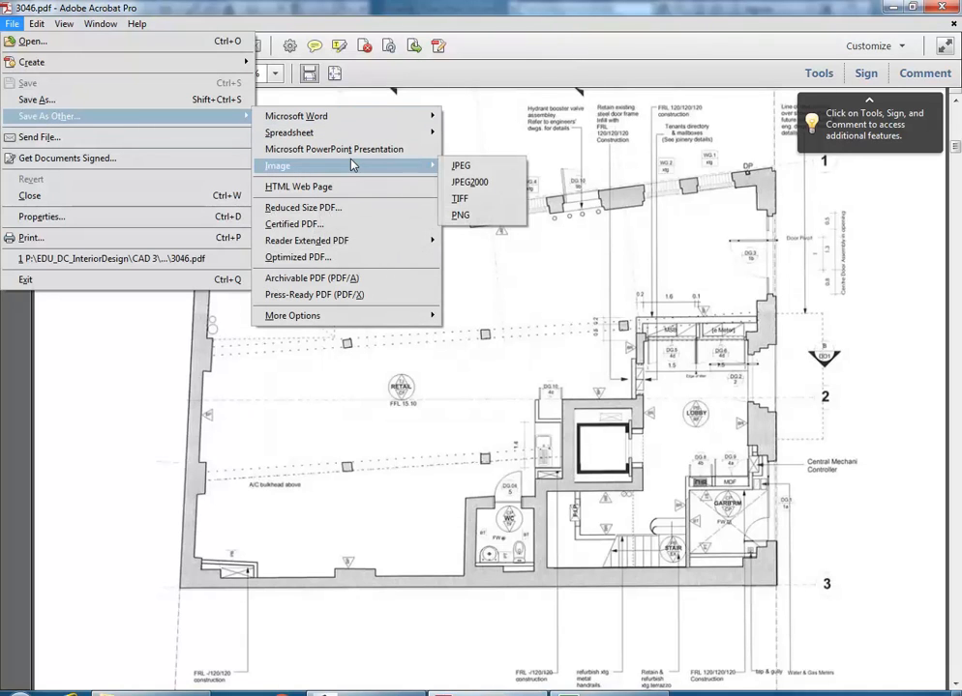
pyautogui.click(470, 169)
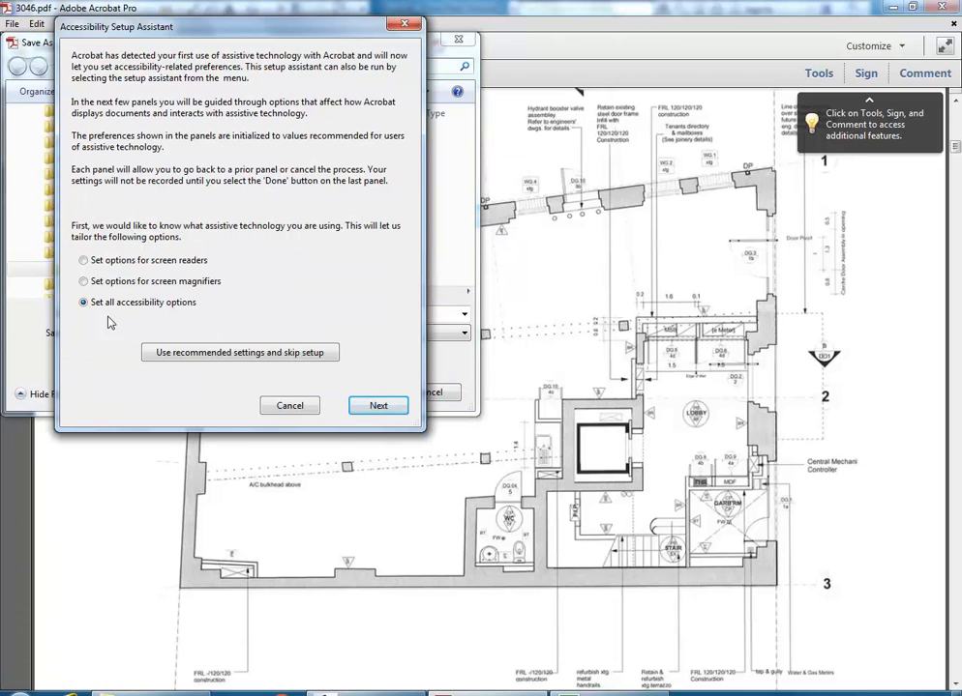
pyautogui.click(277, 408)
# Step: Review the JPEG quality, color management and conversion settings for the export
pyautogui.click(166, 313)
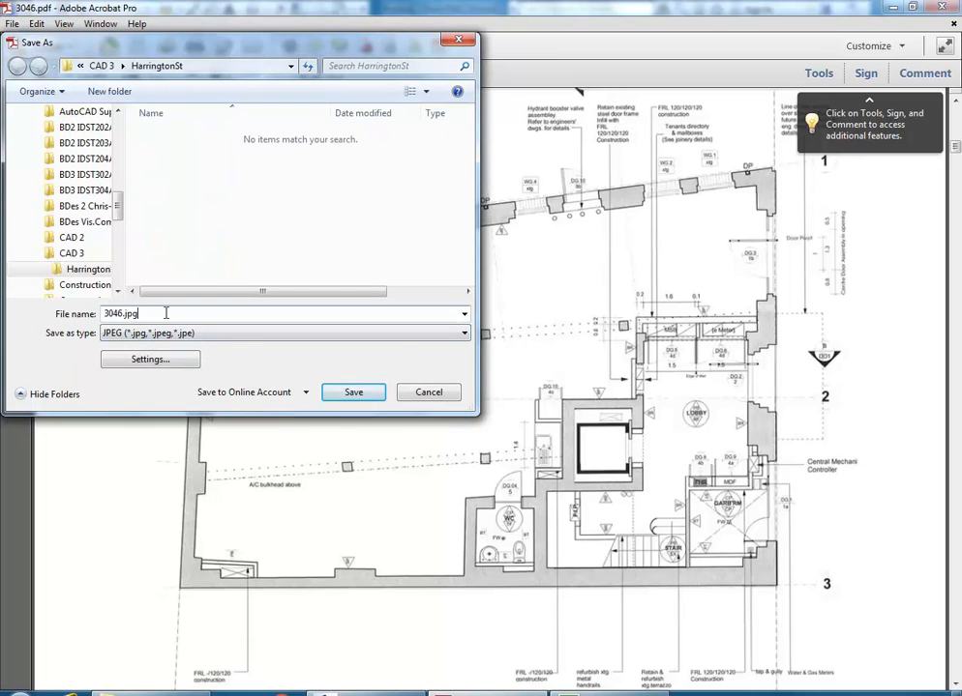
pyautogui.click(150, 360)
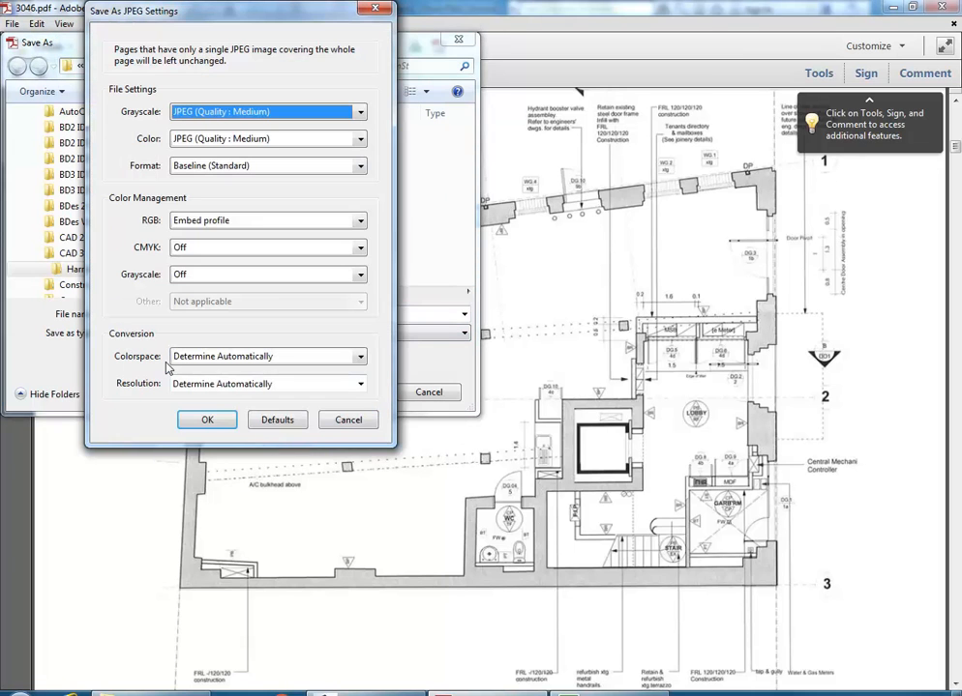
pyautogui.click(277, 420)
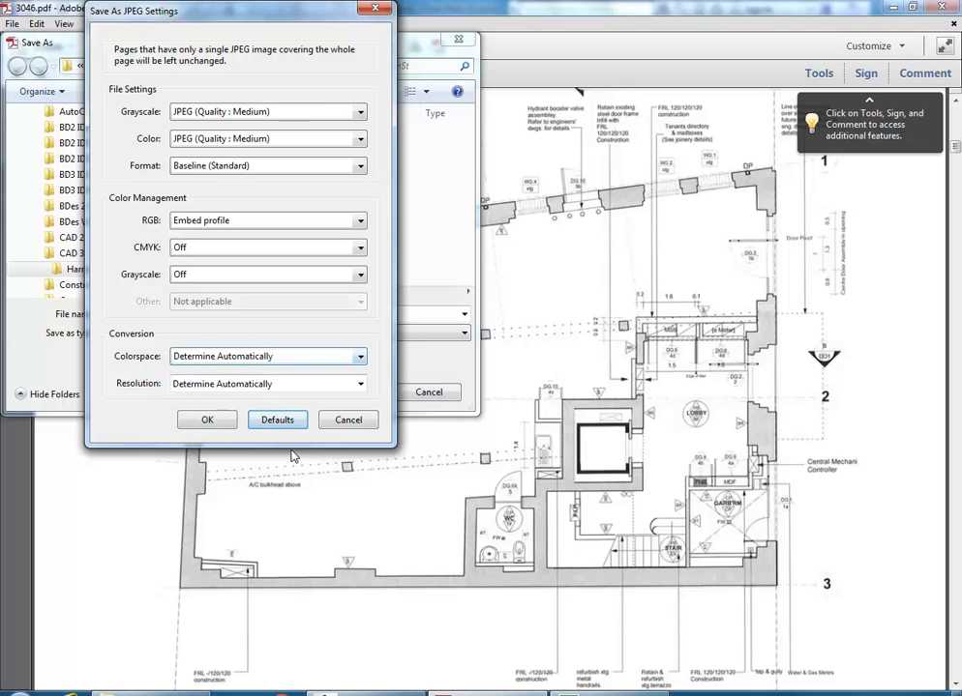
pyautogui.click(354, 426)
pyautogui.click(192, 317)
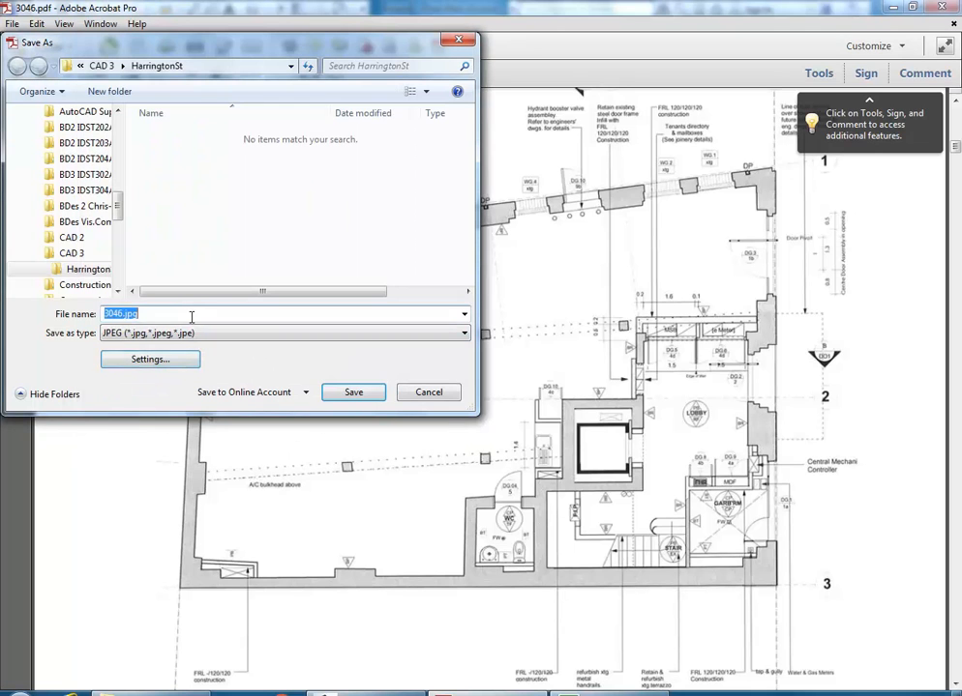
pyautogui.click(192, 317)
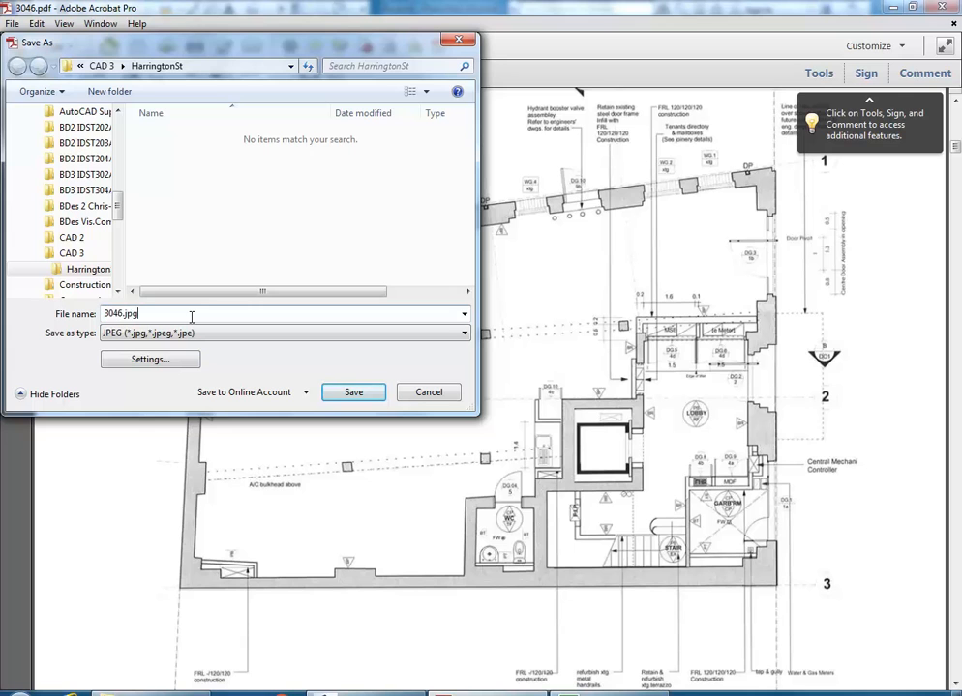
# Step: Create a folder named JPG Pages inside HarringtonSt and save the PDF into it as JPEG images under the name 3046.jpg
pyautogui.rightClick(174, 166)
pyautogui.moveTo(208, 283)
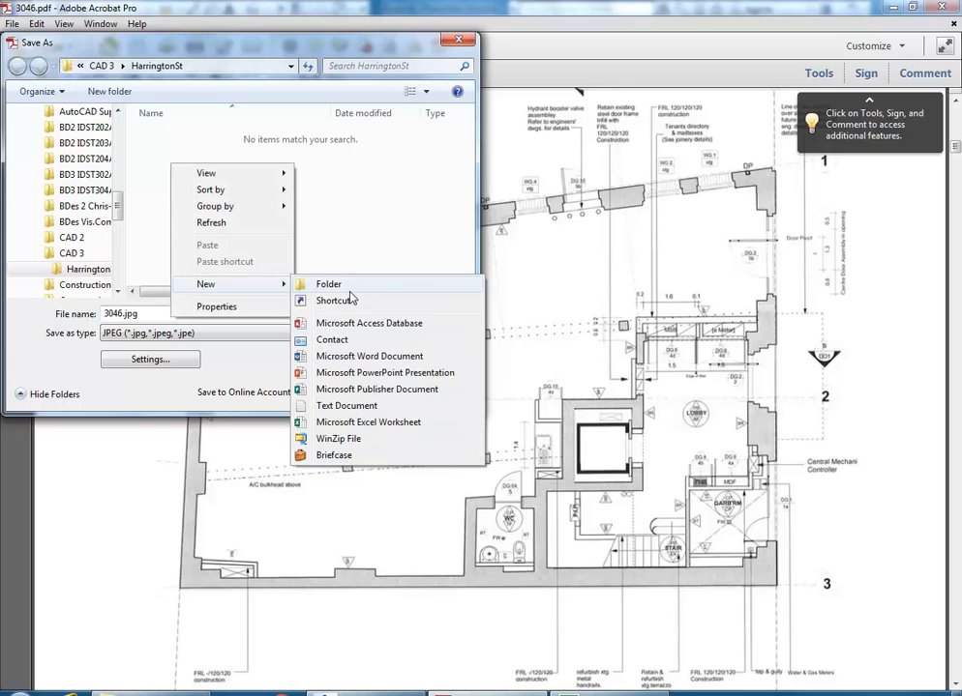
pyautogui.click(336, 284)
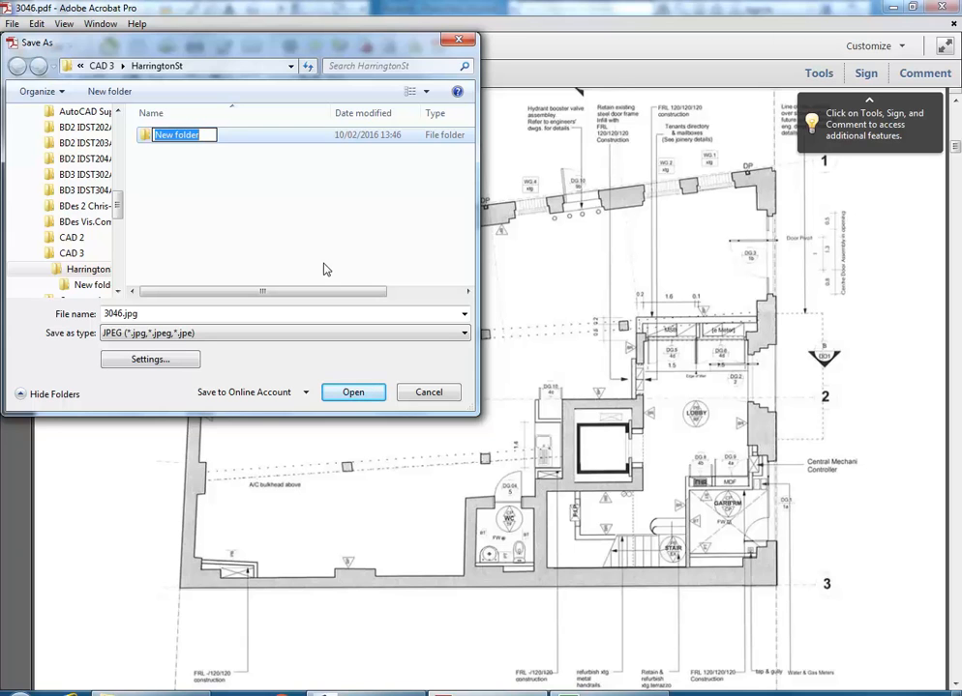
pyautogui.write('JPG')
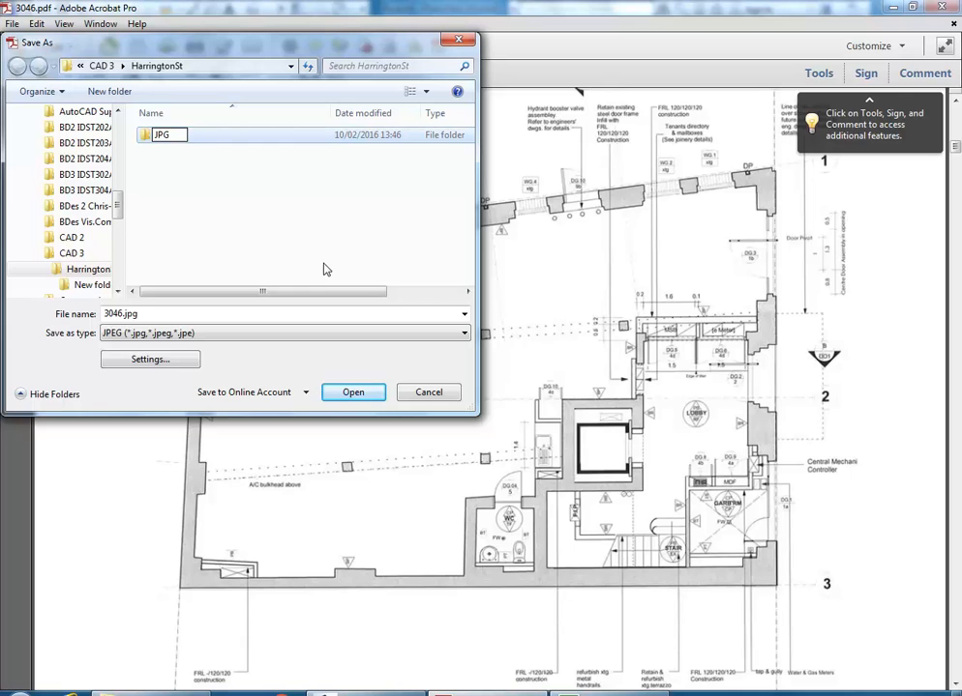
pyautogui.write('s')
pyautogui.press('BackSpace')
pyautogui.write('Pages')
pyautogui.click(324, 269)
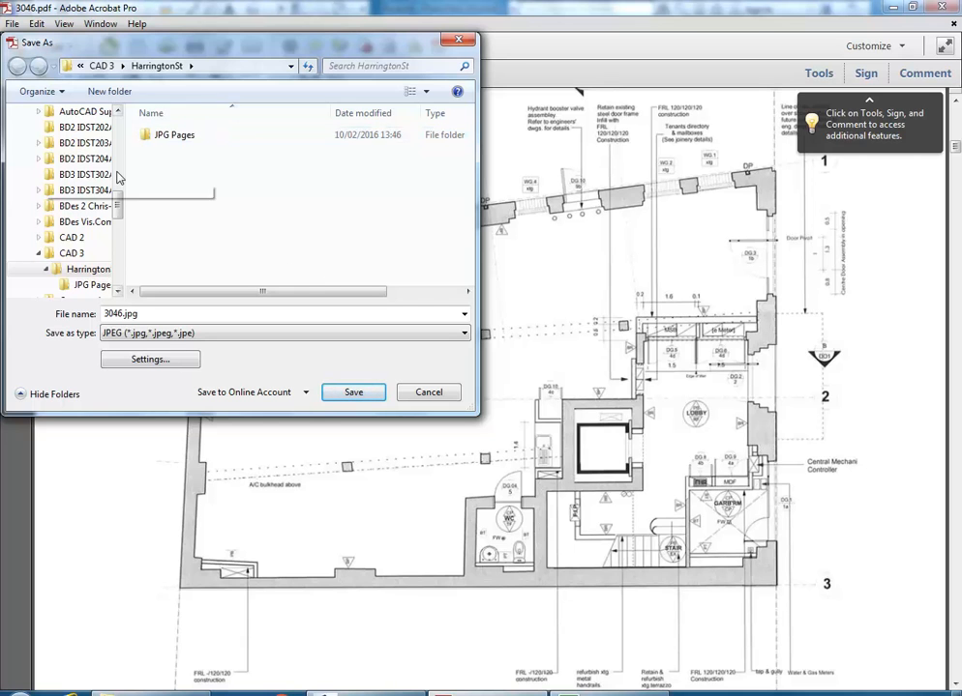
pyautogui.doubleClick(162, 137)
pyautogui.click(356, 395)
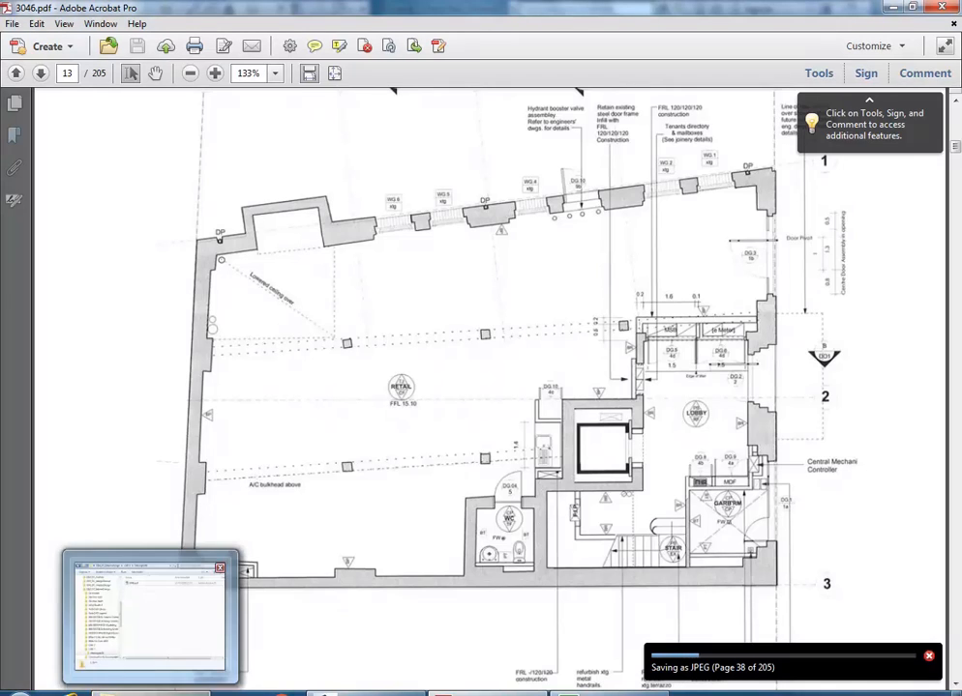
# Step: Inspect the exported page images in the JPG Pages folder and minimize the folder window
pyautogui.click(150, 691)
pyautogui.click(332, 138)
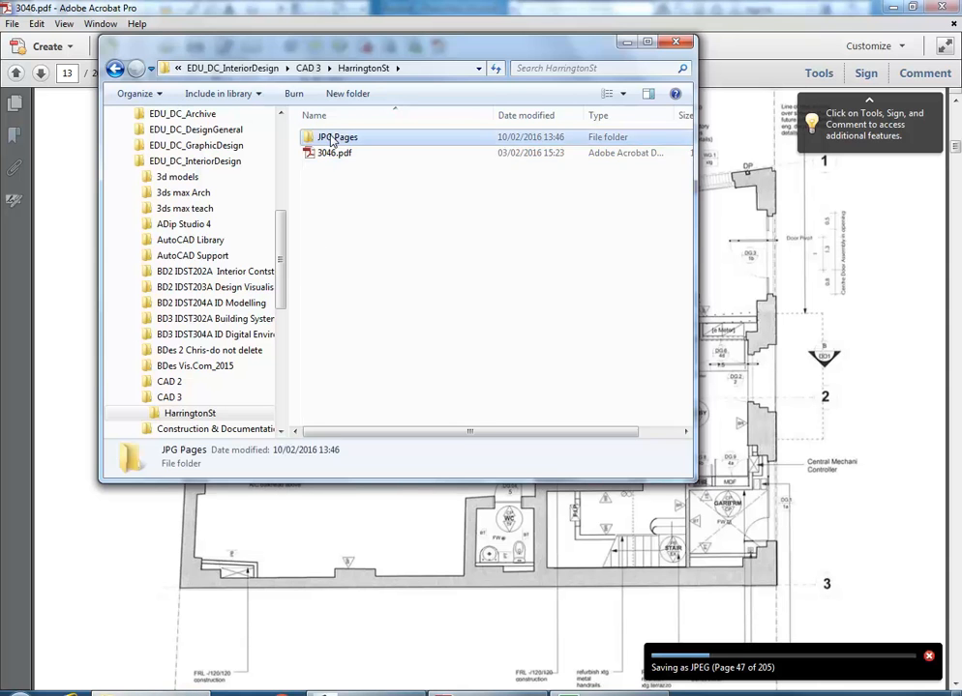
pyautogui.doubleClick(331, 140)
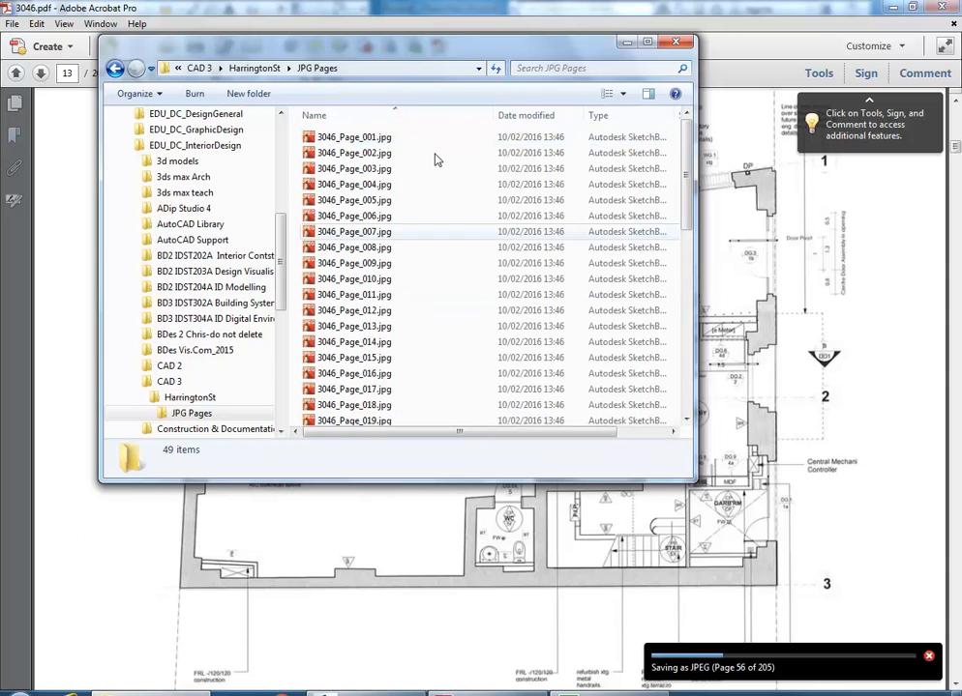
pyautogui.click(627, 41)
# Step: Launch Adobe Photoshop CC 2014
pyautogui.press('super')
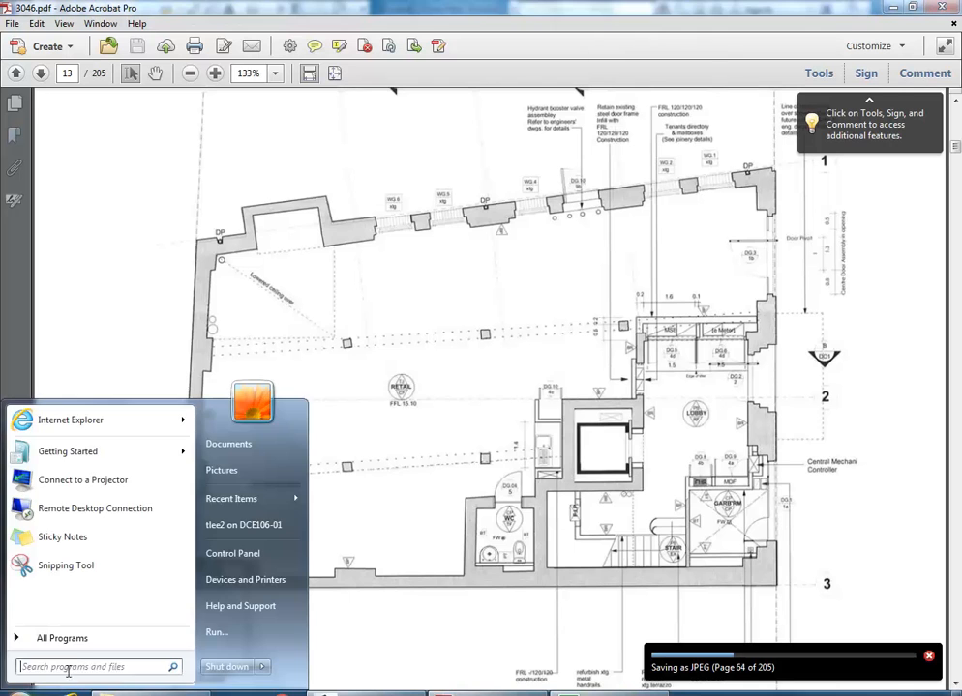
pyautogui.write('photo')
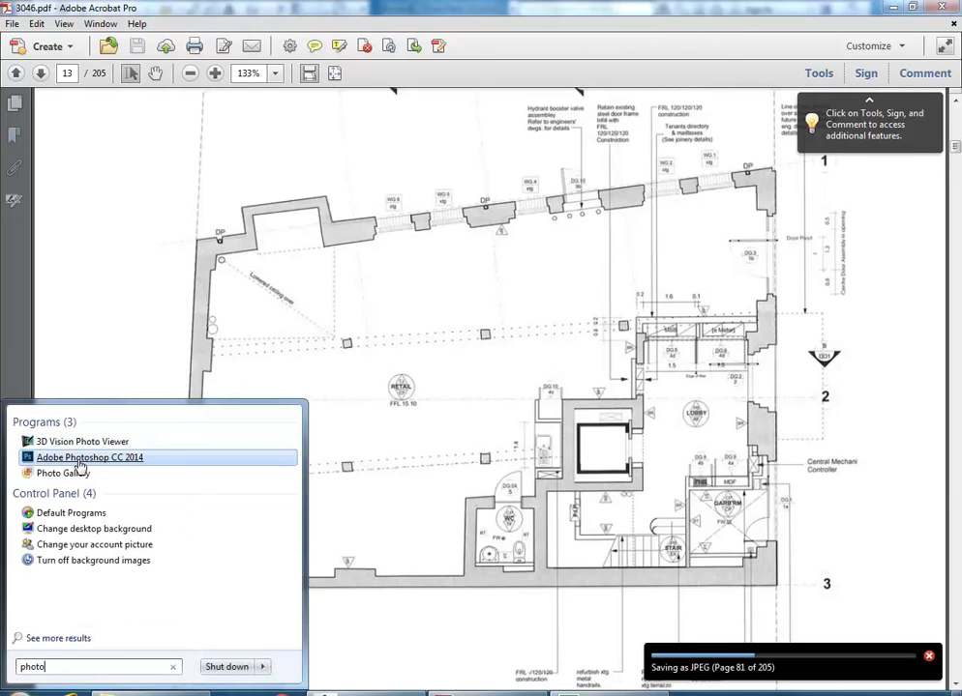
pyautogui.click(81, 458)
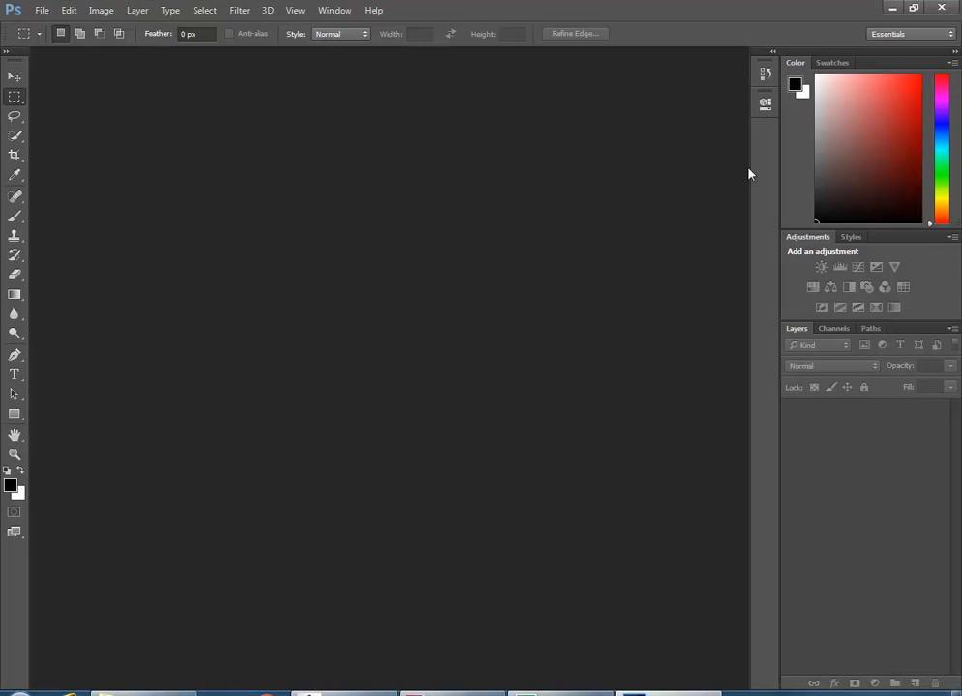
# Step: Open 3046.pdf from the HarringtonSt folder in StudentResources (P:) > EDU_DC_InteriorDesign > CAD 3
pyautogui.click(42, 11)
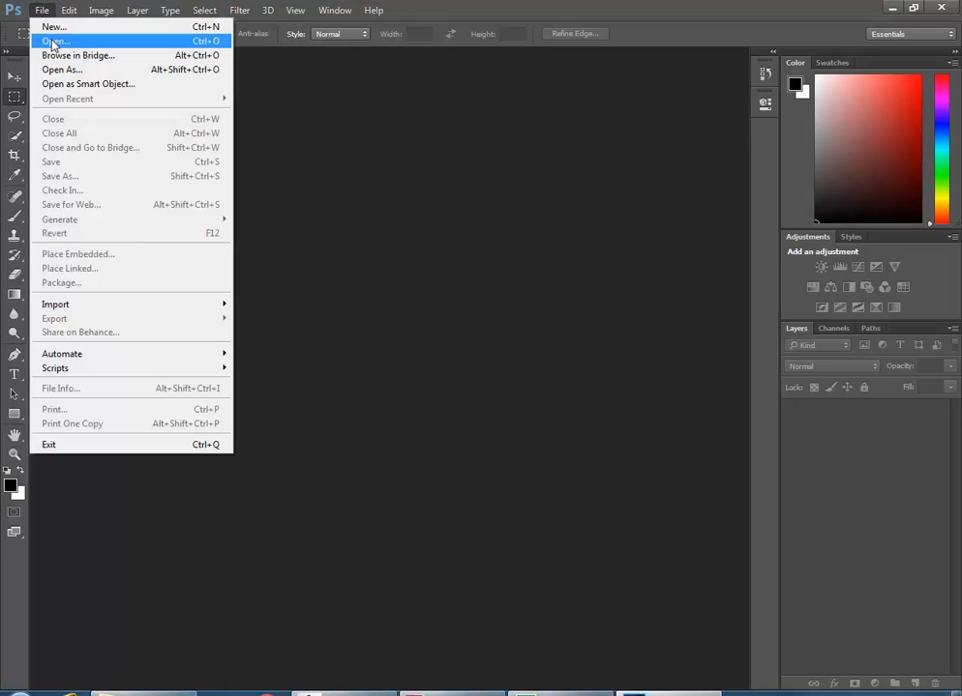
pyautogui.click(54, 42)
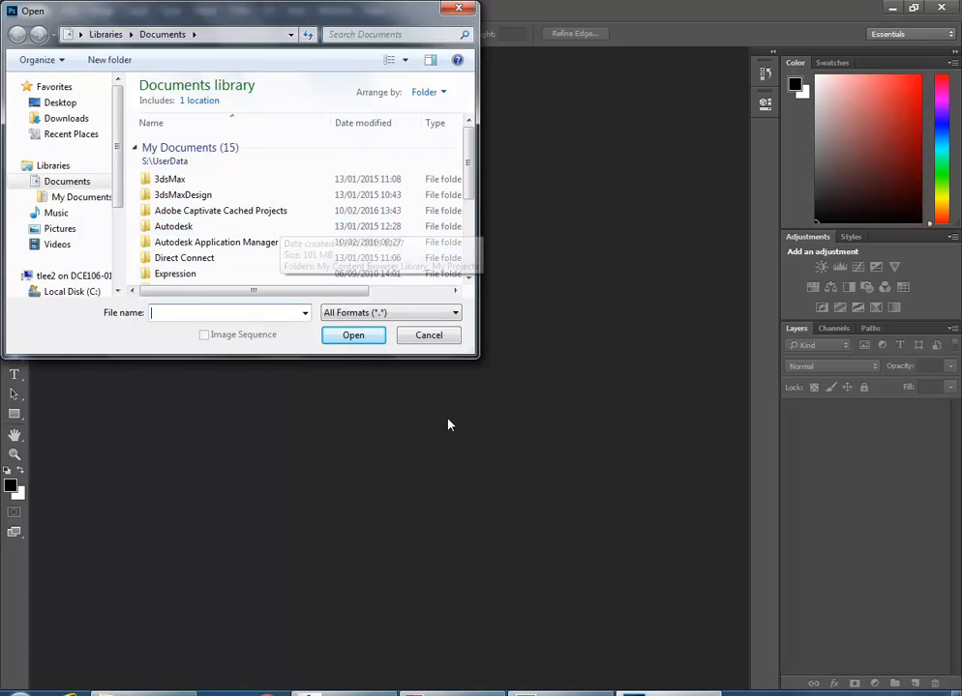
pyautogui.moveTo(476, 355); pyautogui.dragTo(620, 481)
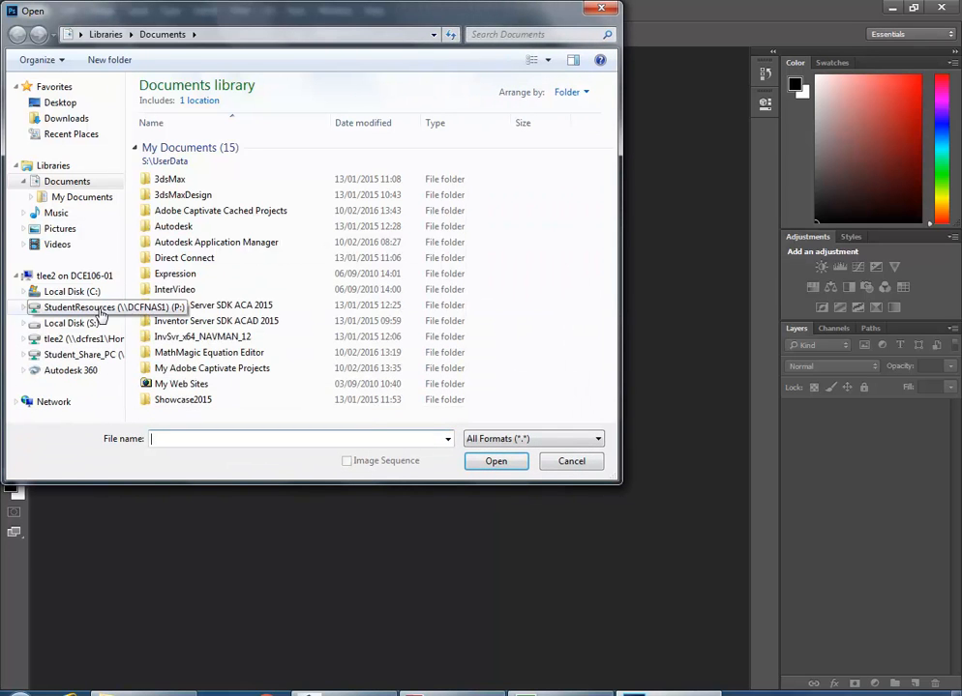
pyautogui.click(93, 308)
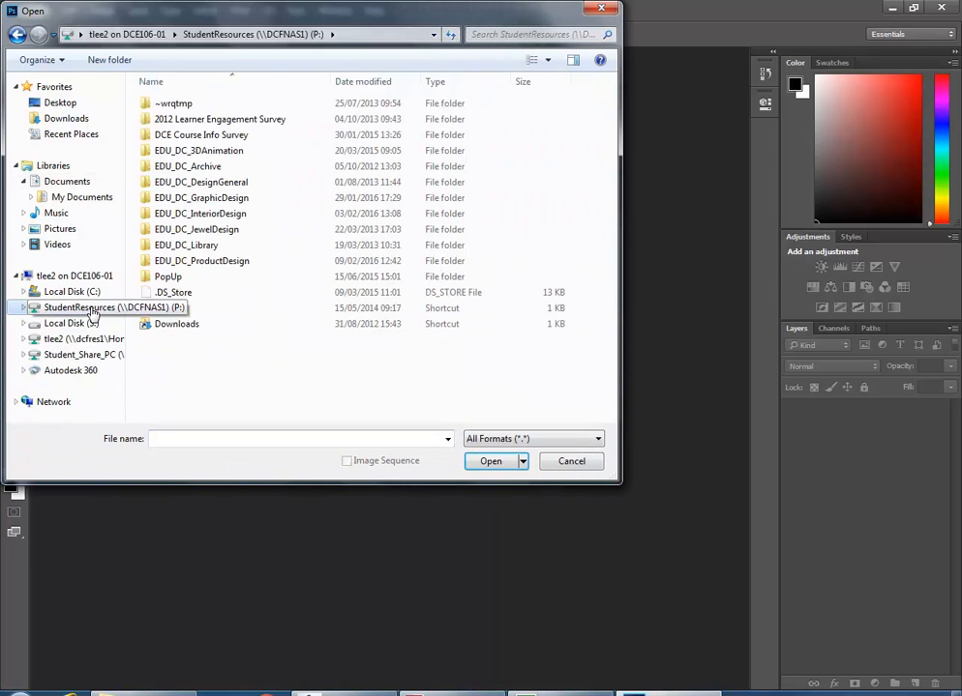
pyautogui.doubleClick(184, 214)
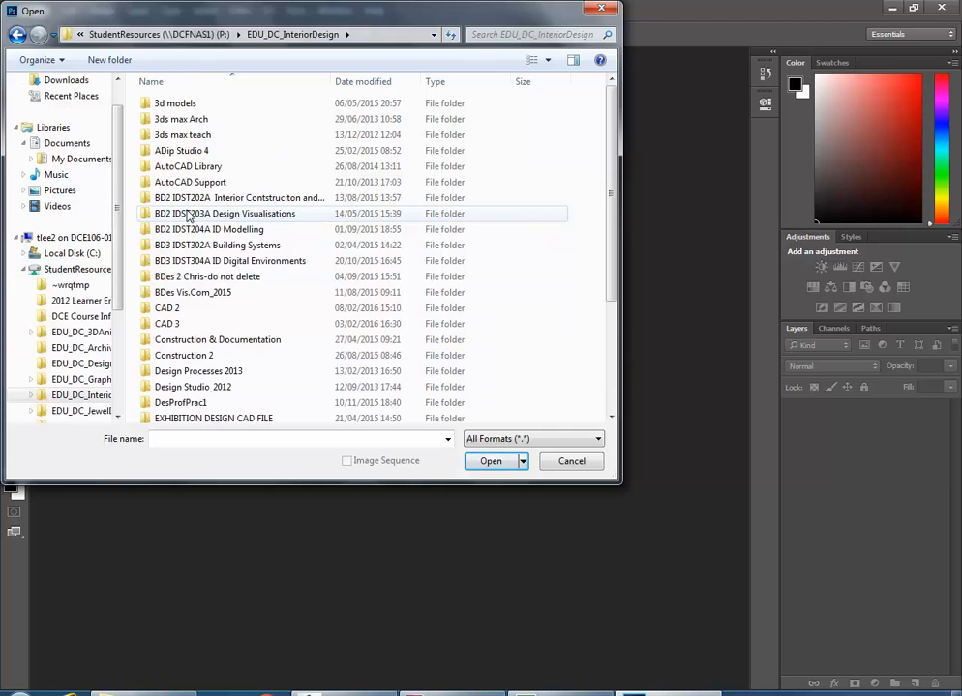
pyautogui.doubleClick(169, 326)
pyautogui.doubleClick(183, 102)
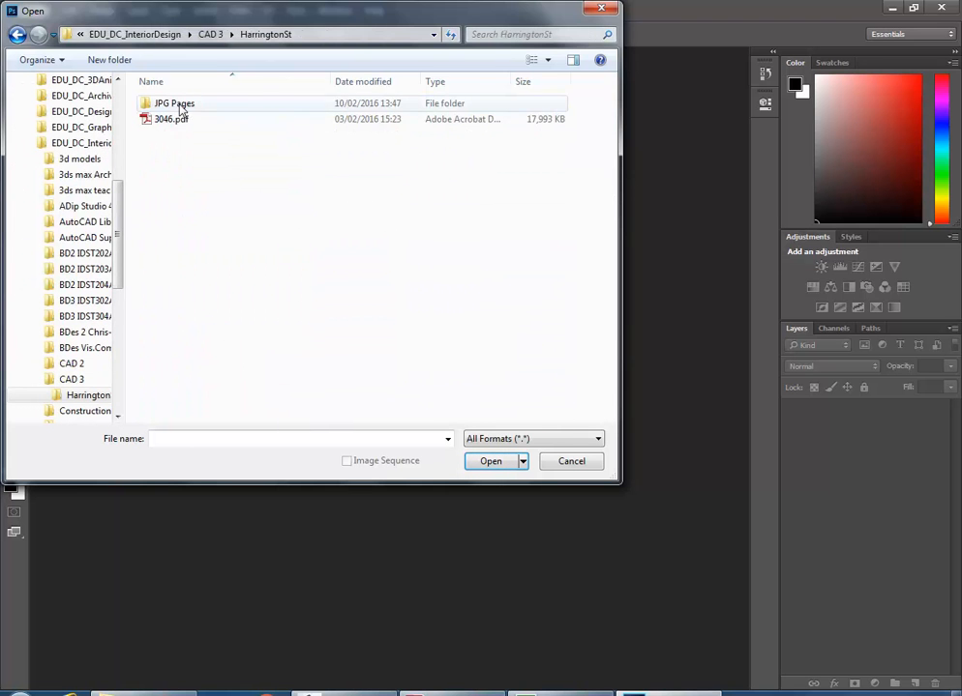
pyautogui.click(179, 120)
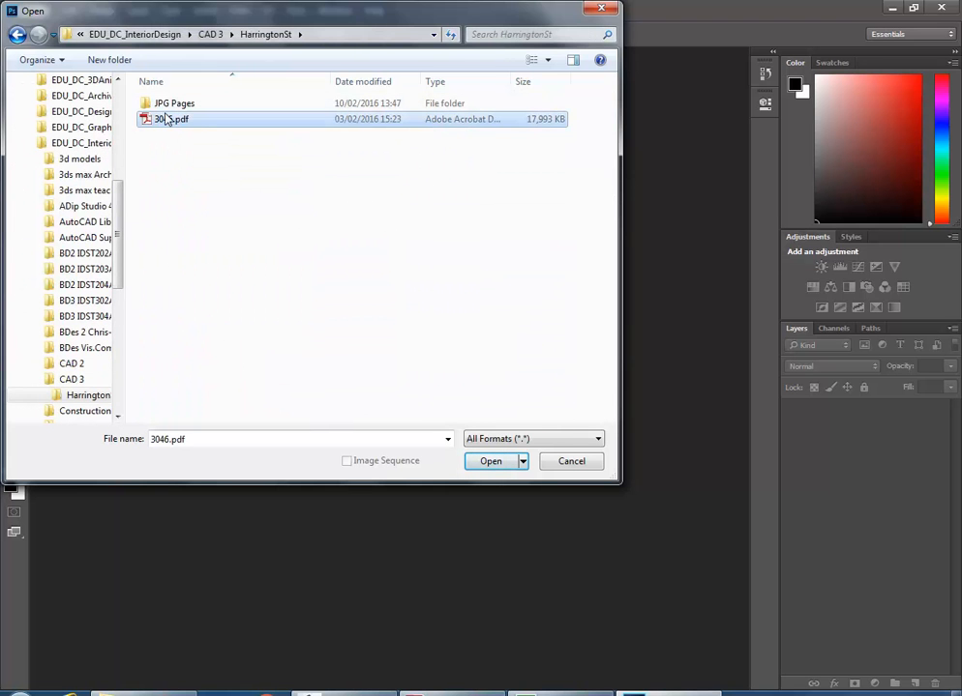
pyautogui.moveTo(204, 22); pyautogui.dragTo(253, 41)
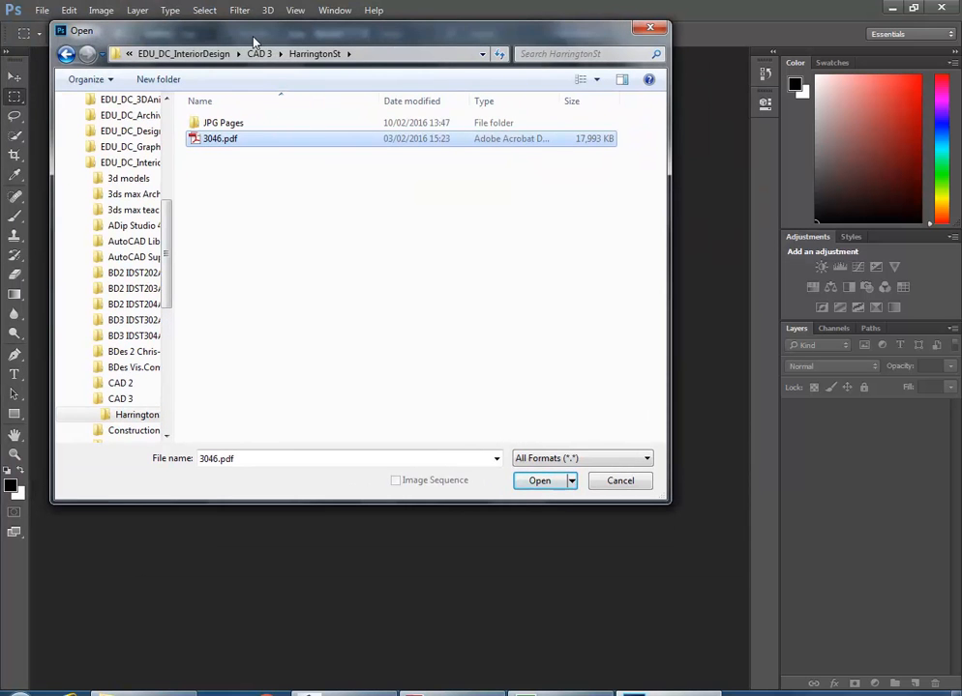
pyautogui.doubleClick(204, 143)
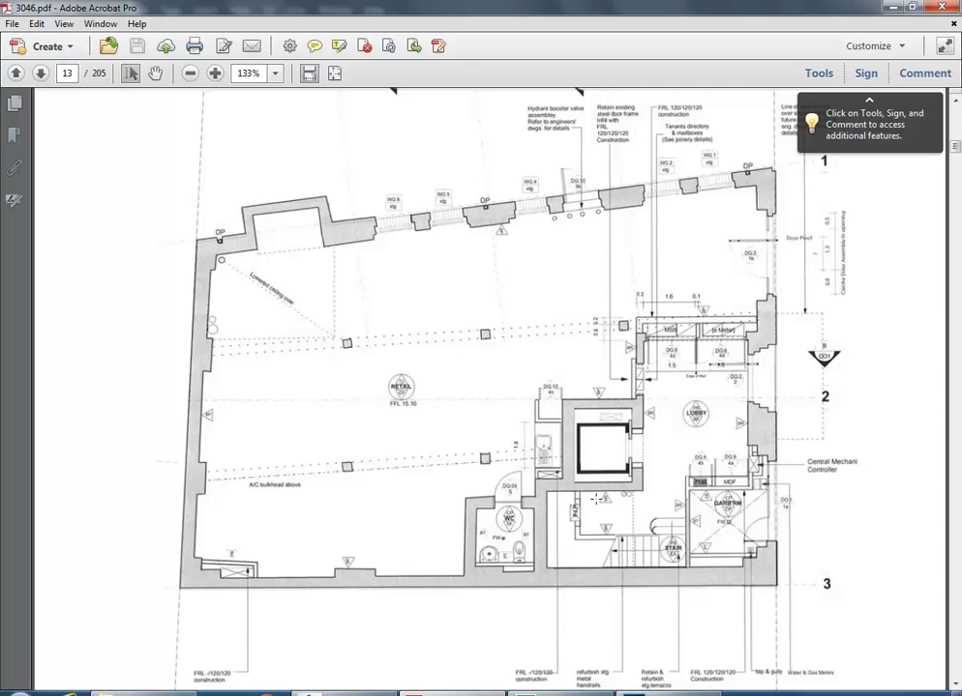
# Step: Switch to Adobe Acrobat Pro and check the page that holds the ground floor plan, Figure 1.4d
pyautogui.scroll(-10, 587, 485)
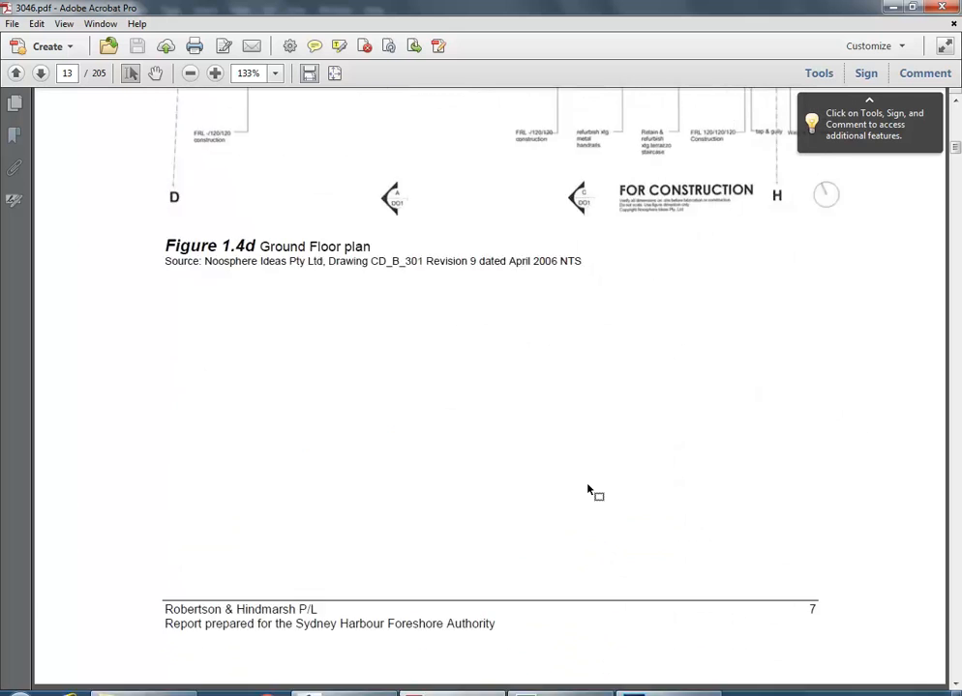
pyautogui.scroll(10, 587, 488)
pyautogui.scroll(-9, 686, 565)
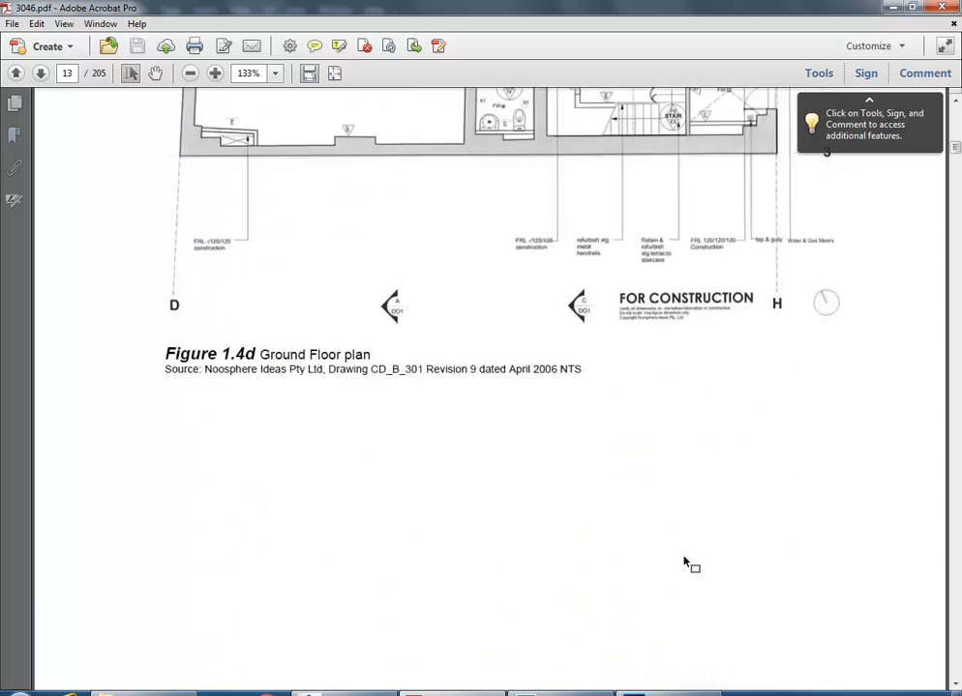
pyautogui.scroll(5, 685, 563)
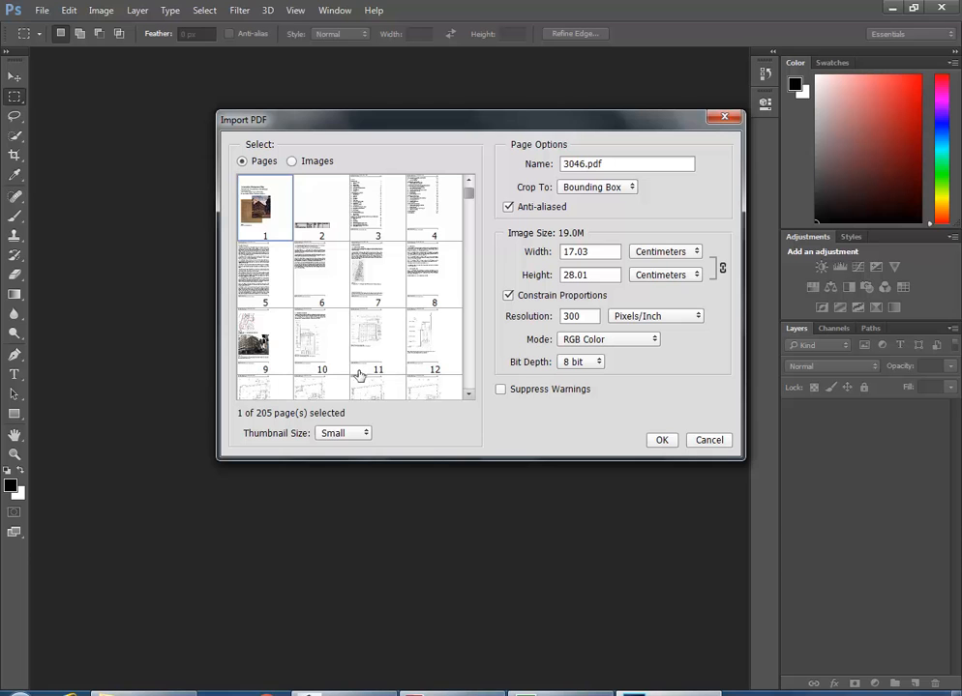
# Step: Select page 13 as the PDF page to import into Photoshop
pyautogui.click(470, 398)
pyautogui.click(470, 398)
pyautogui.click(470, 398)
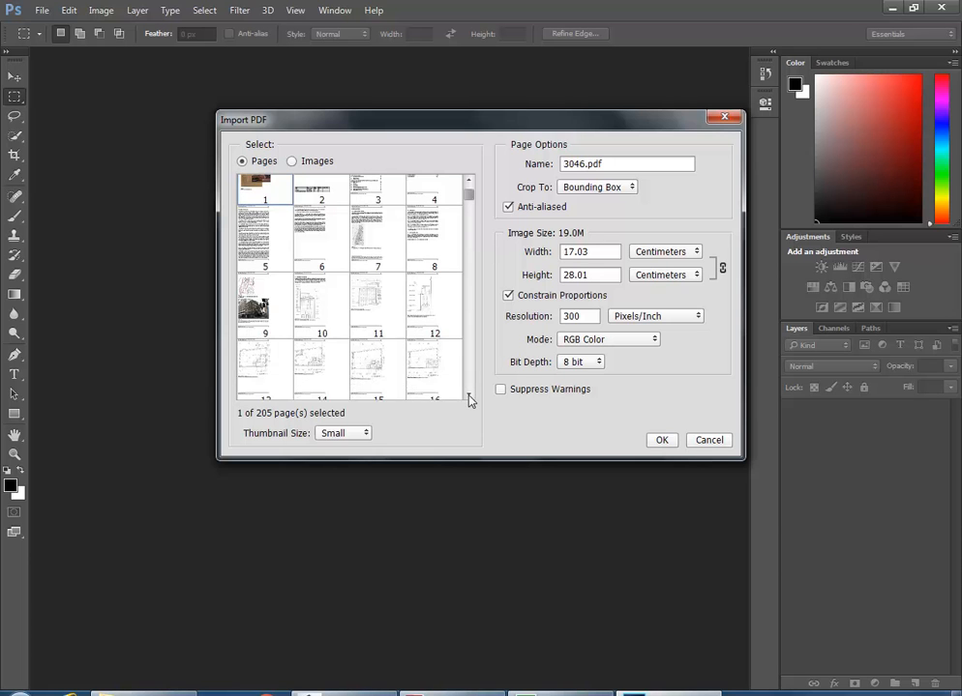
pyautogui.click(470, 398)
pyautogui.click(258, 351)
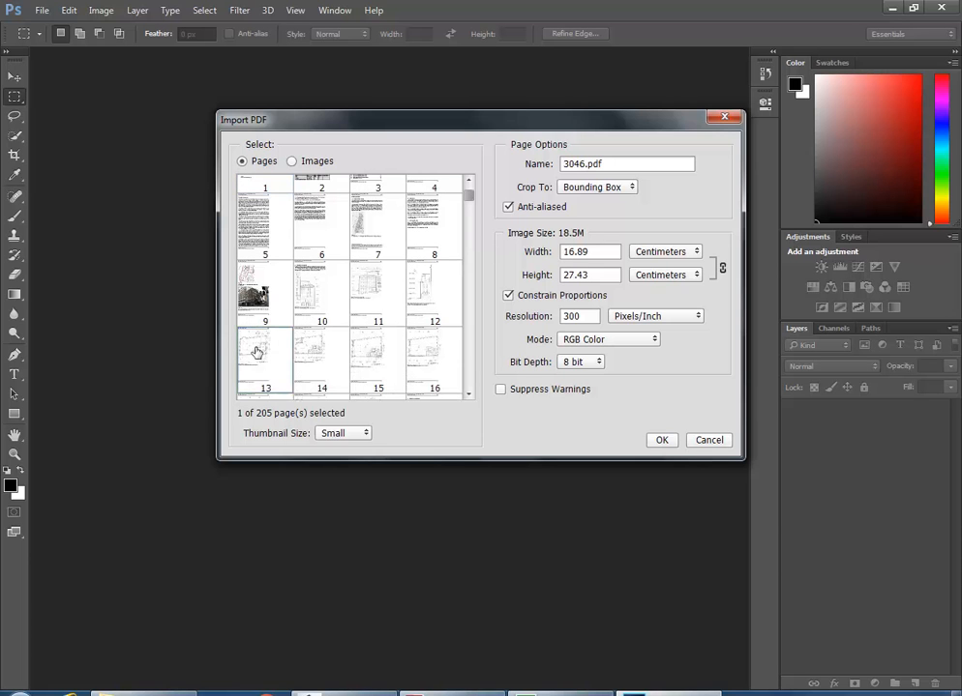
pyautogui.click(586, 317)
# Step: Switch to the JPG Pages folder and open 3046_Page_013.jpg in Windows Photo Viewer
pyautogui.click(145, 694)
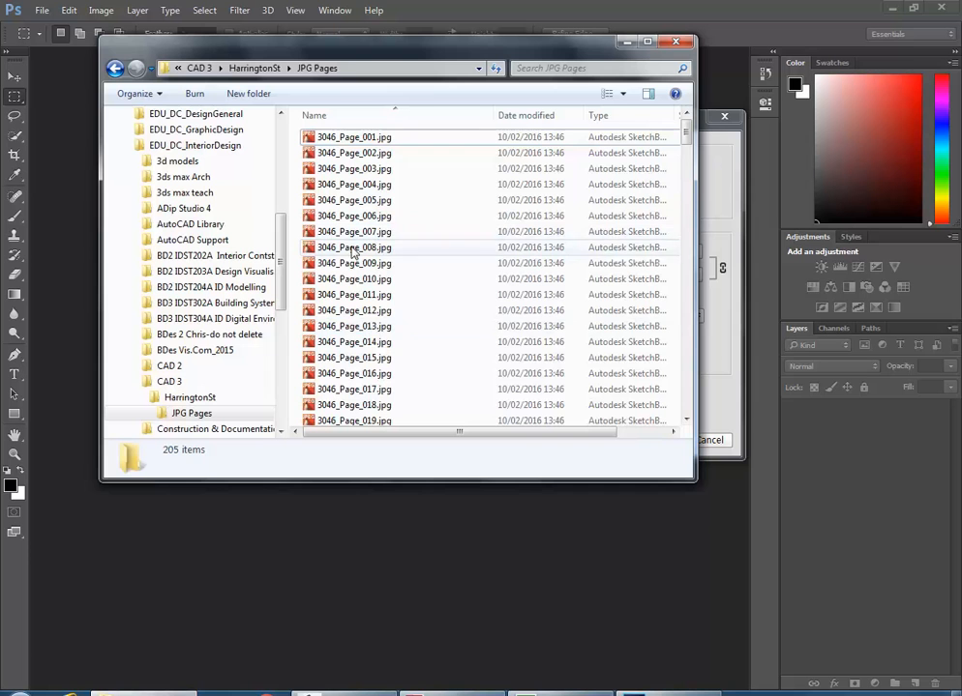
pyautogui.click(359, 329)
pyautogui.rightClick(359, 332)
pyautogui.moveTo(387, 508)
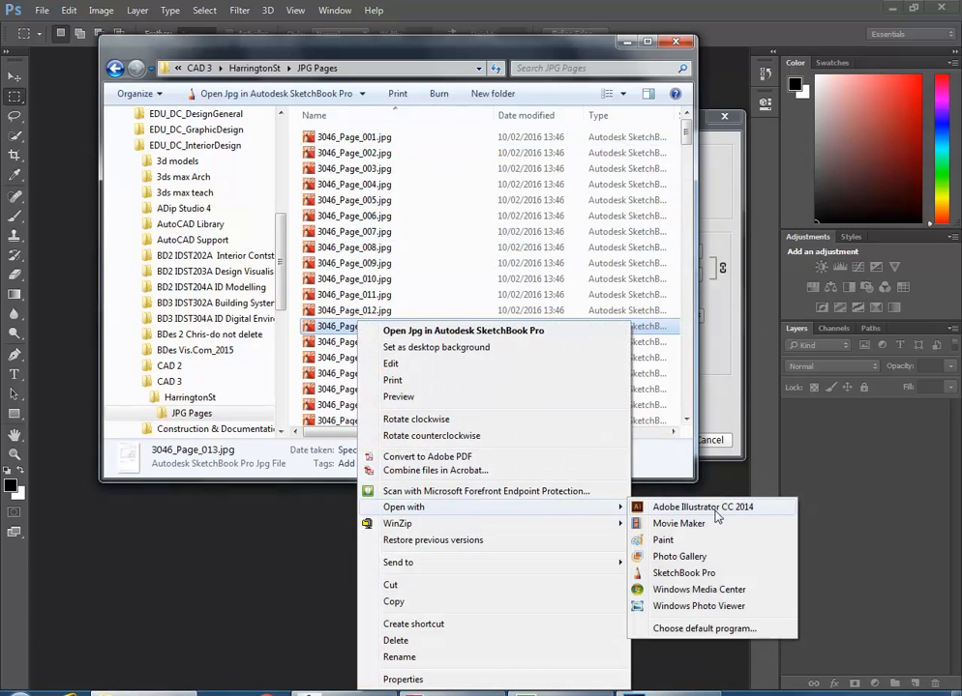
pyautogui.click(689, 607)
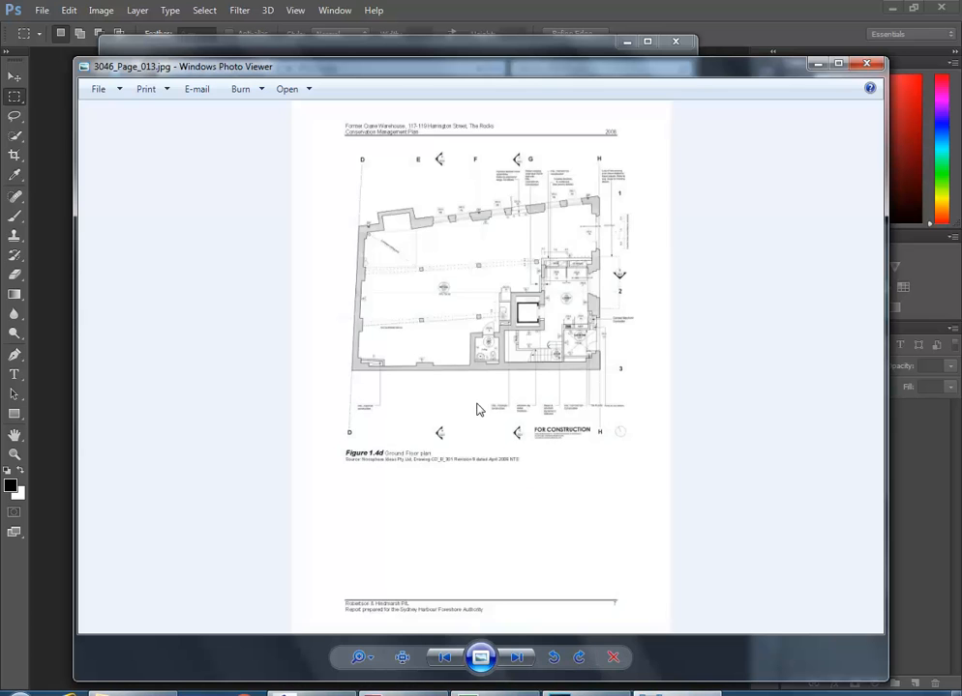
# Step: Examine the image quality of the ground floor plan around the lobby, stair and door dimensions, and close the viewer
pyautogui.scroll(8, 372, 332)
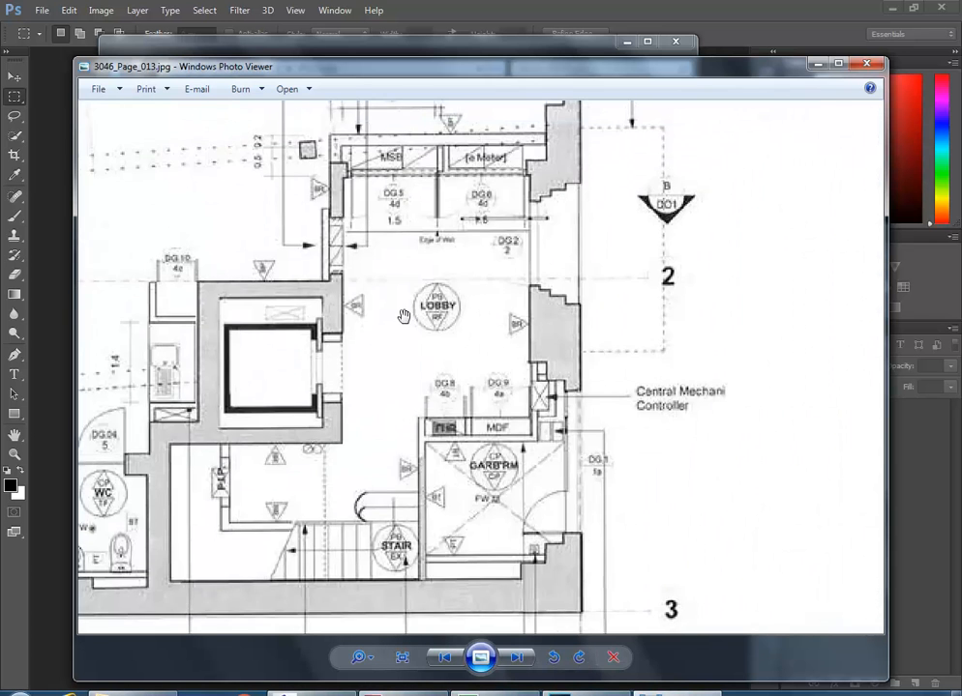
pyautogui.scroll(2, 371, 333)
pyautogui.scroll(-3, 490, 286)
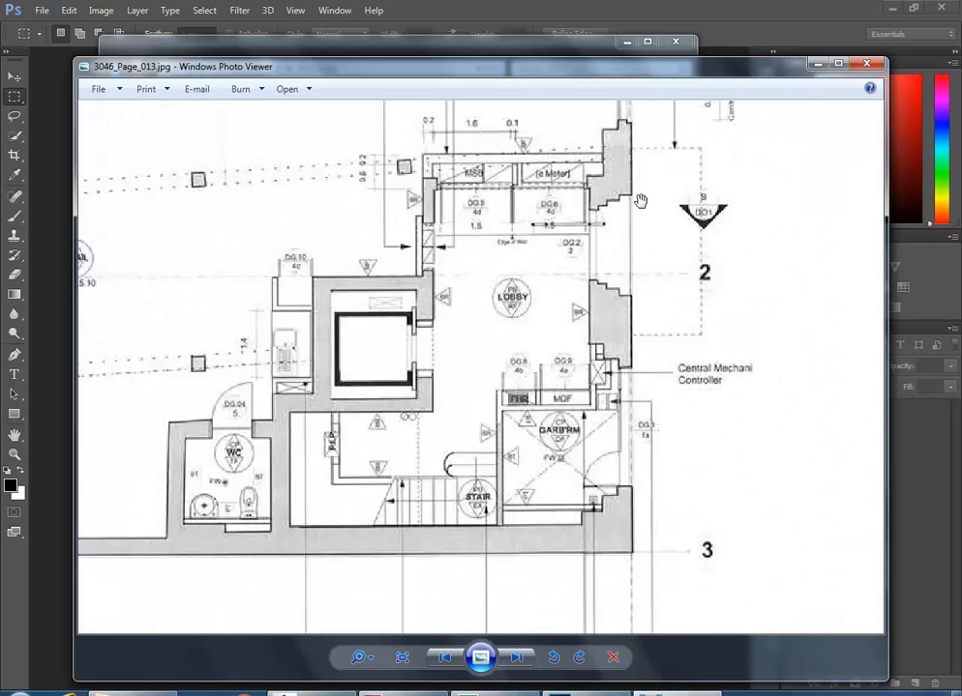
pyautogui.moveTo(665, 187); pyautogui.dragTo(667, 385)
pyautogui.scroll(7, 765, 241)
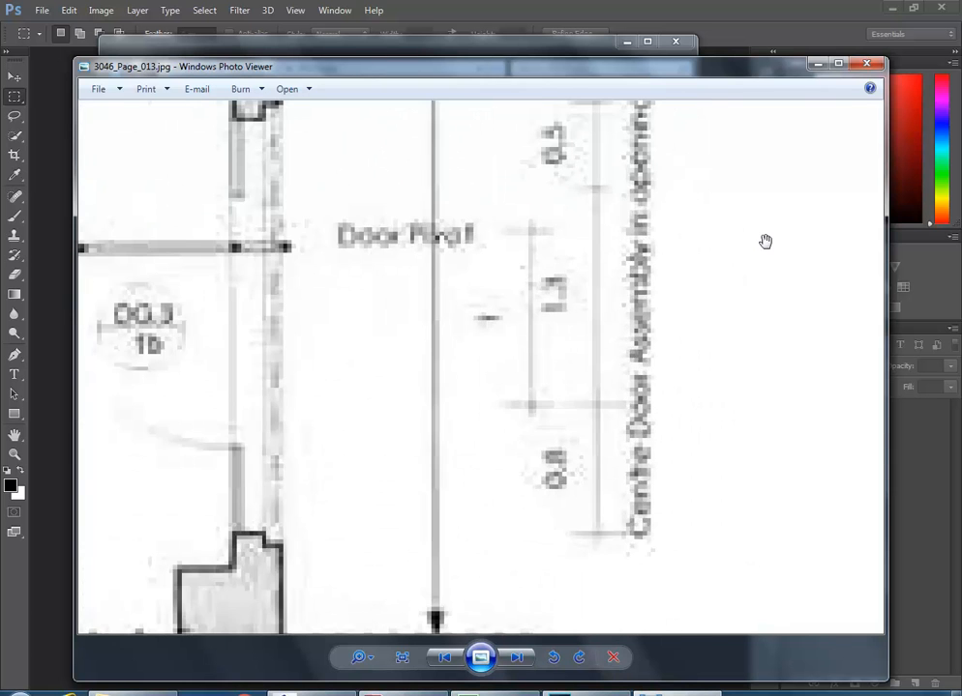
pyautogui.scroll(-9, 765, 241)
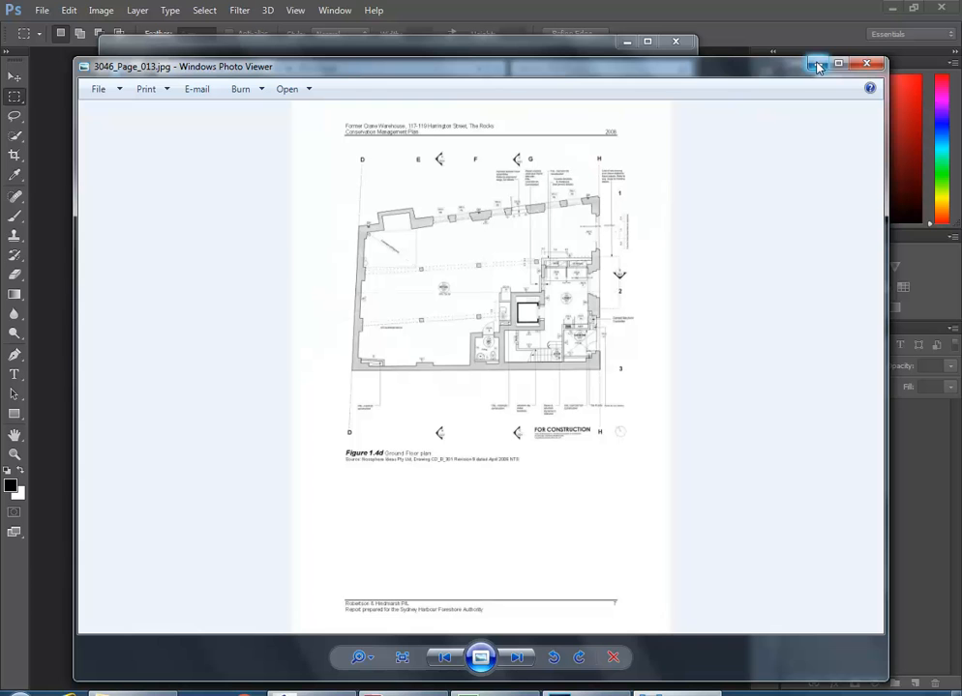
pyautogui.click(865, 66)
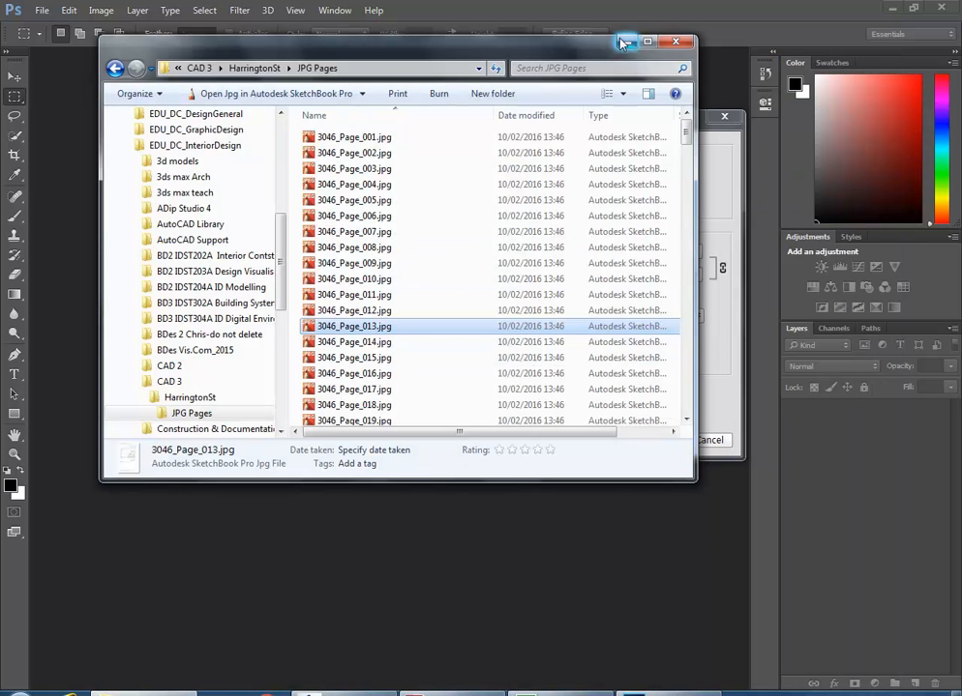
# Step: Inspect the image dimensions and resolution in the detailed file properties of 3046_Page_013.jpg
pyautogui.rightClick(348, 326)
pyautogui.click(392, 679)
pyautogui.moveTo(385, 312); pyautogui.dragTo(168, 159)
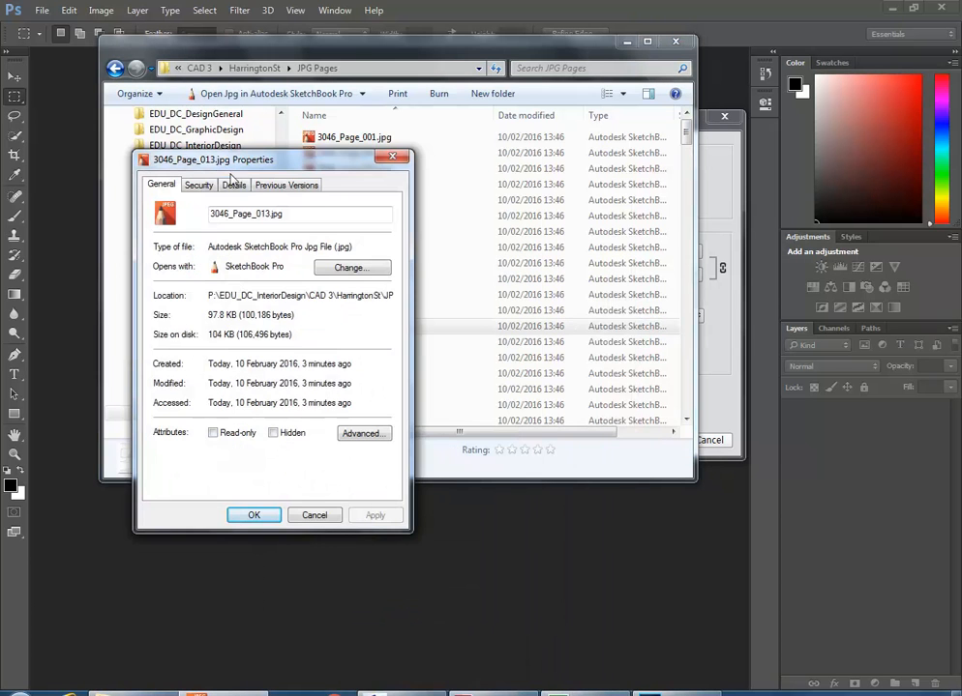
pyautogui.click(233, 185)
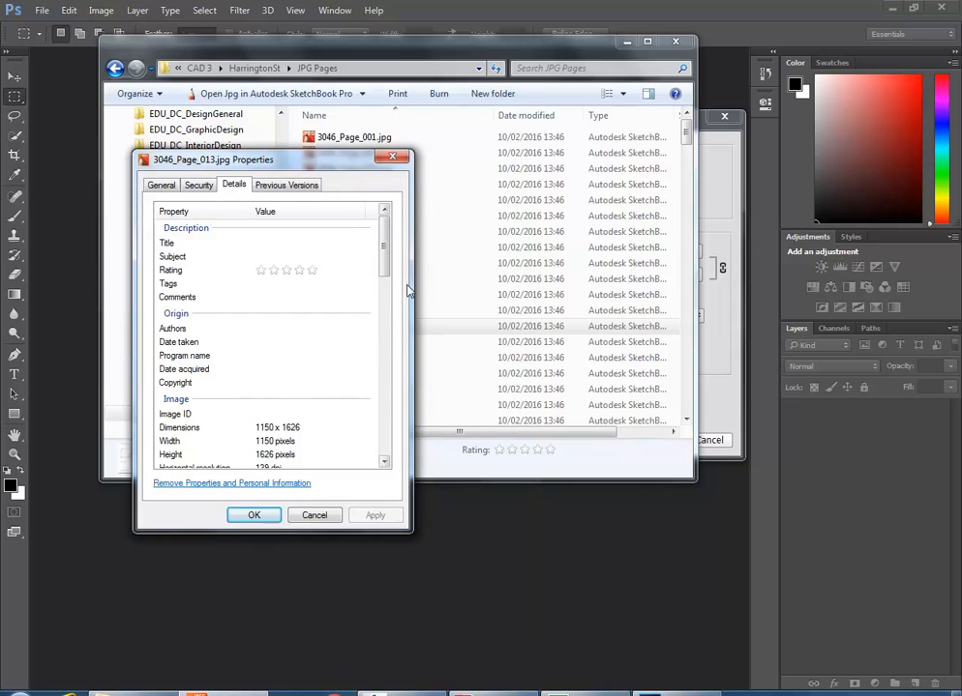
pyautogui.moveTo(385, 256); pyautogui.dragTo(382, 289)
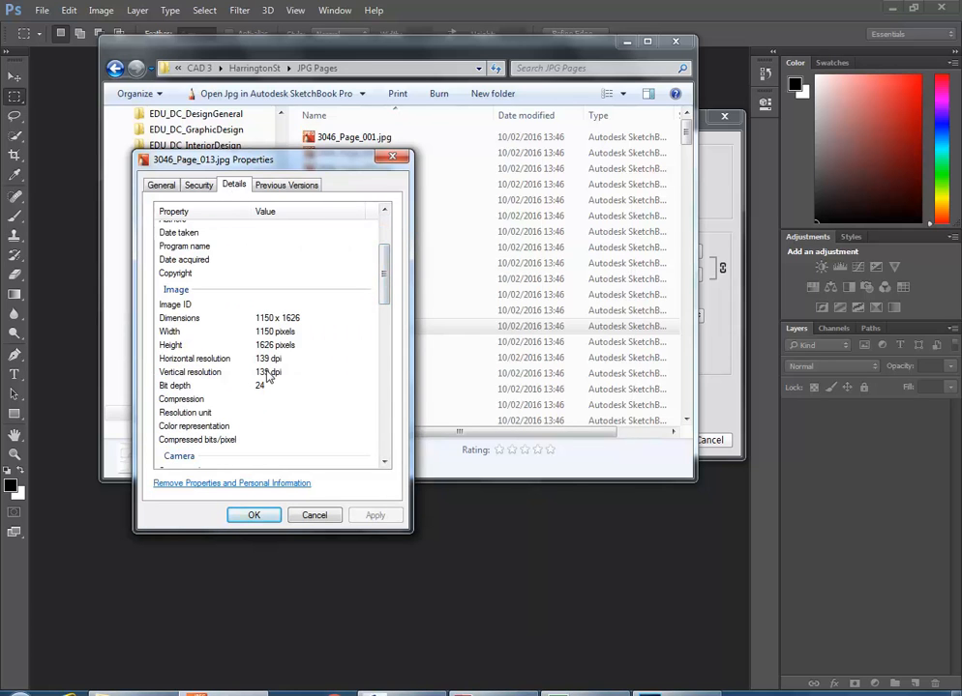
pyautogui.click(314, 516)
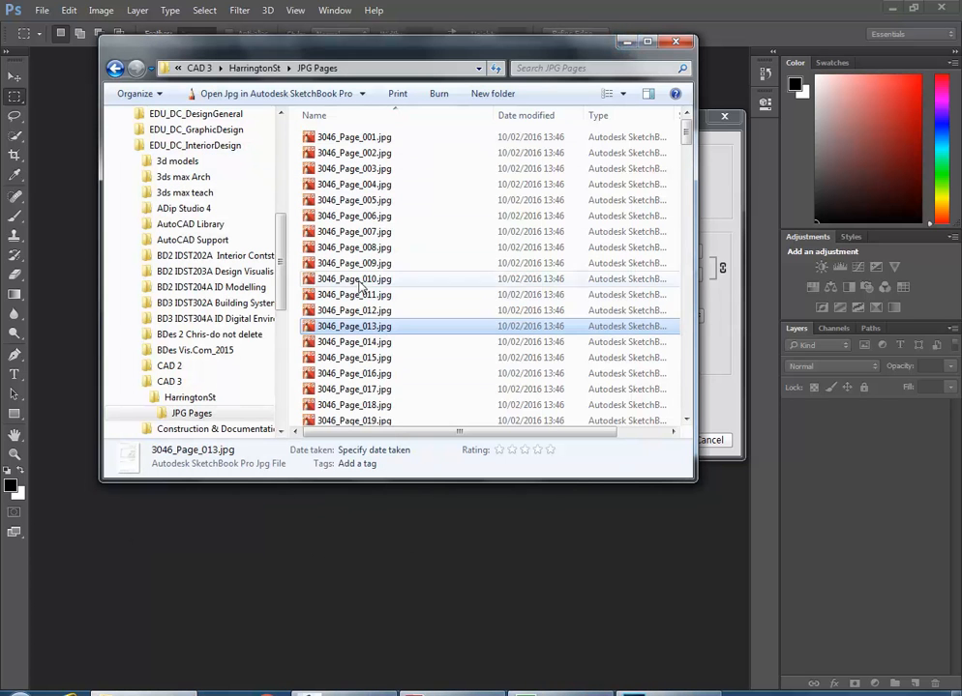
# Step: Reopen the properties of 3046_Page_013.jpg and recheck its pixel width, height and dpi
pyautogui.rightClick(341, 327)
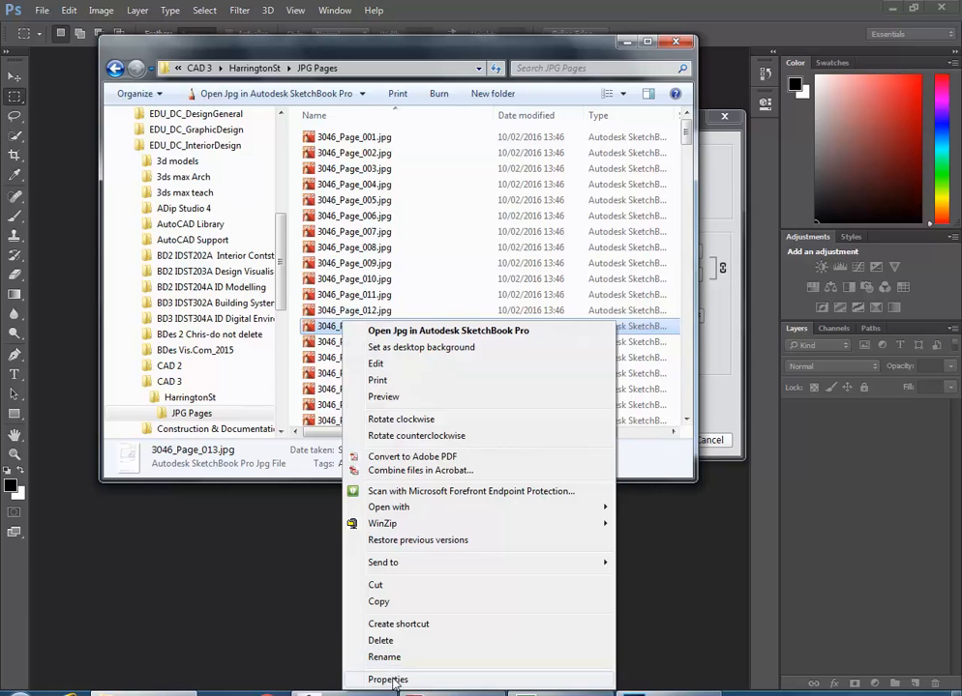
pyautogui.click(390, 679)
pyautogui.click(440, 340)
pyautogui.moveTo(442, 312); pyautogui.dragTo(256, 128)
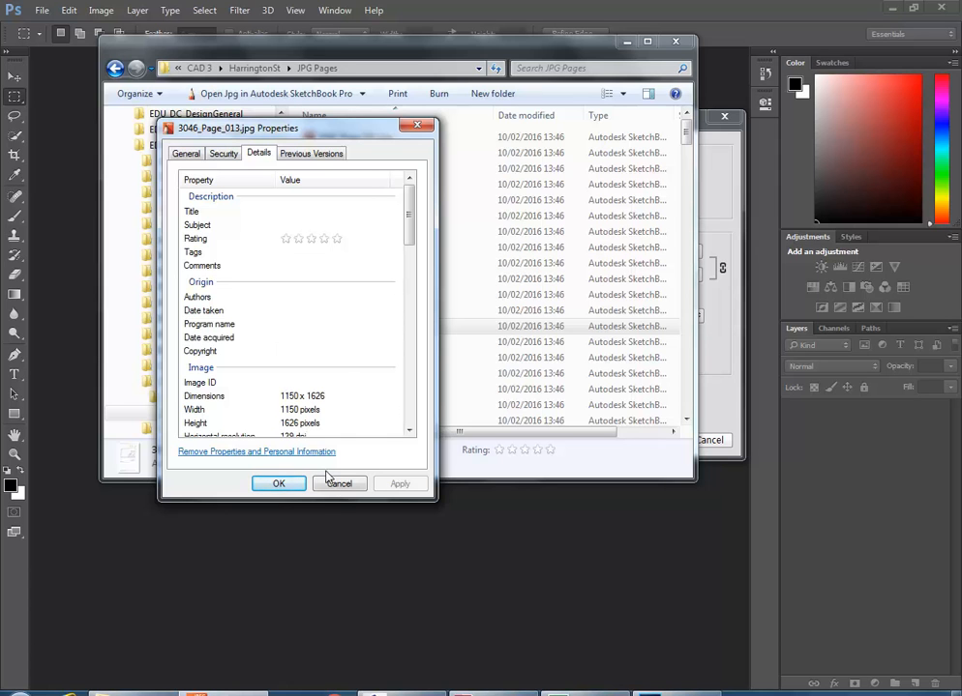
pyautogui.scroll(-3, 418, 233)
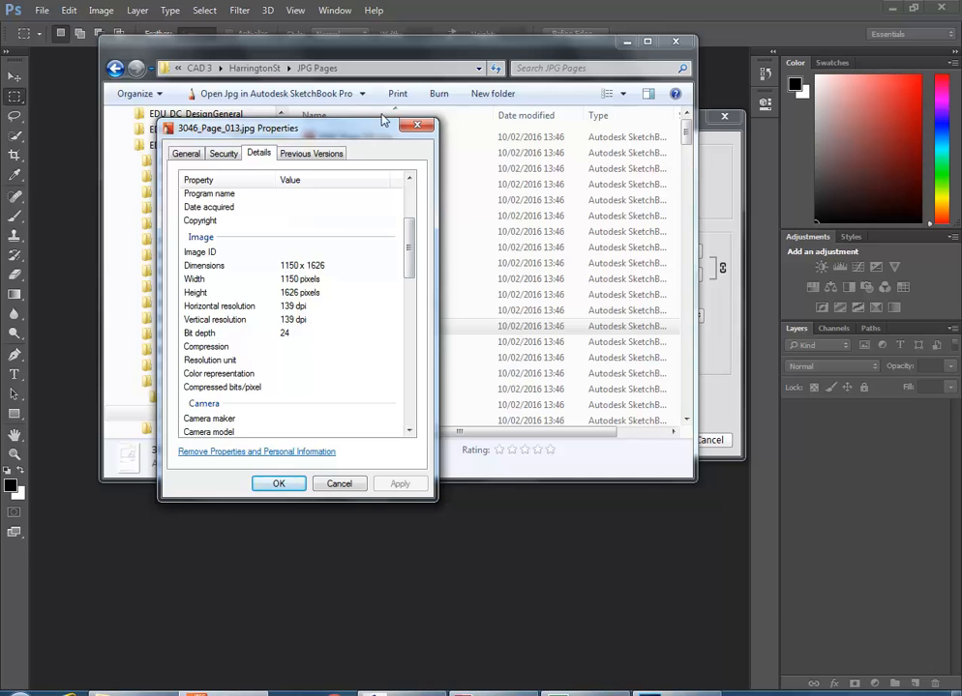
pyautogui.click(338, 484)
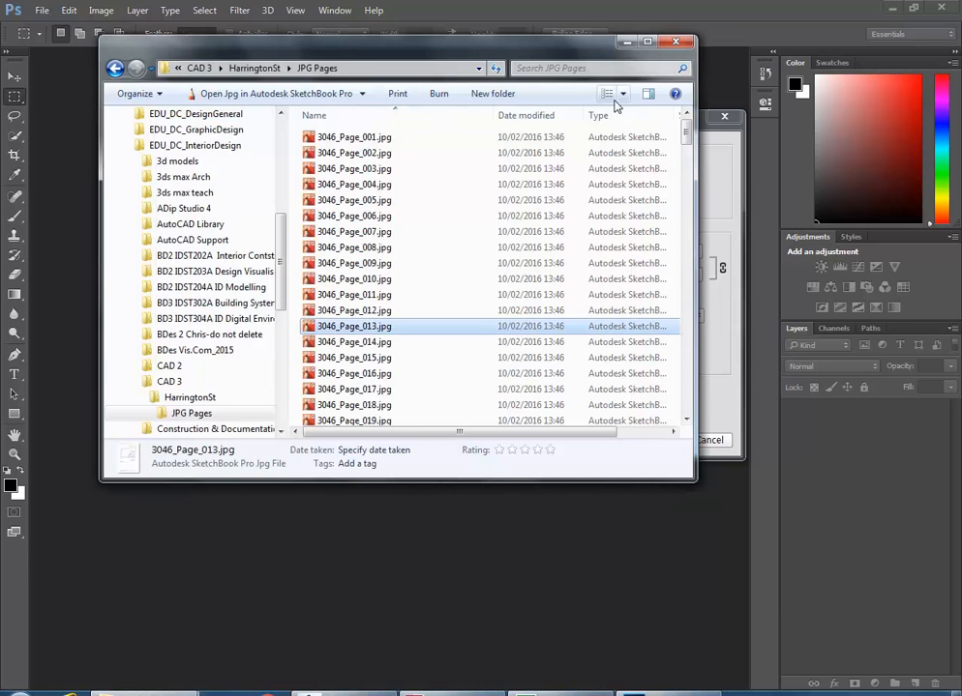
# Step: Return to Photoshop's Import PDF dialog and switch the image size units from centimeters to pixels
pyautogui.click(627, 42)
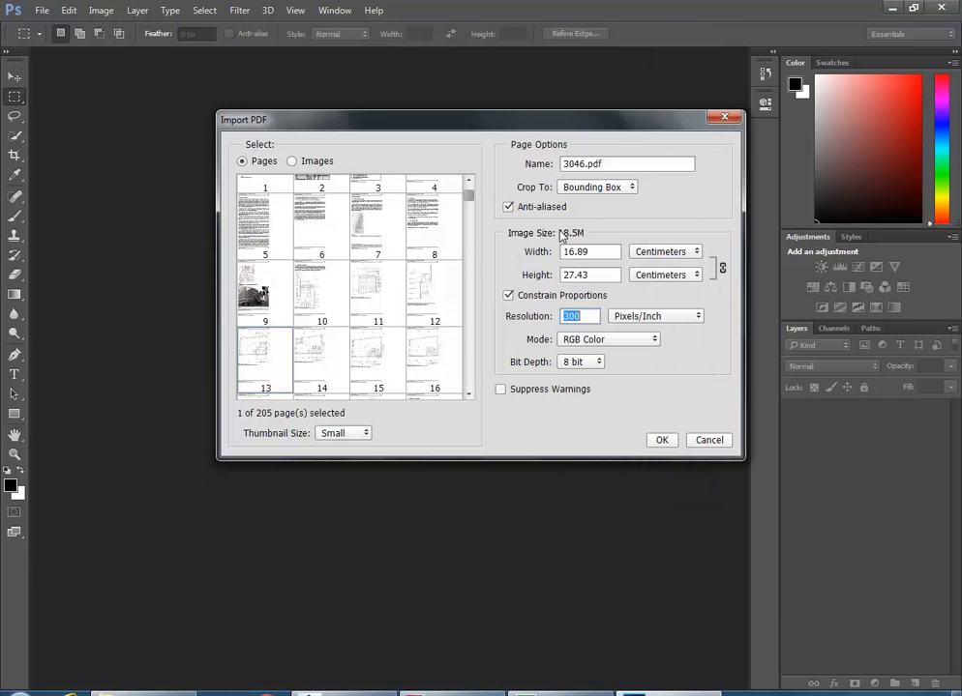
pyautogui.click(658, 252)
pyautogui.click(646, 267)
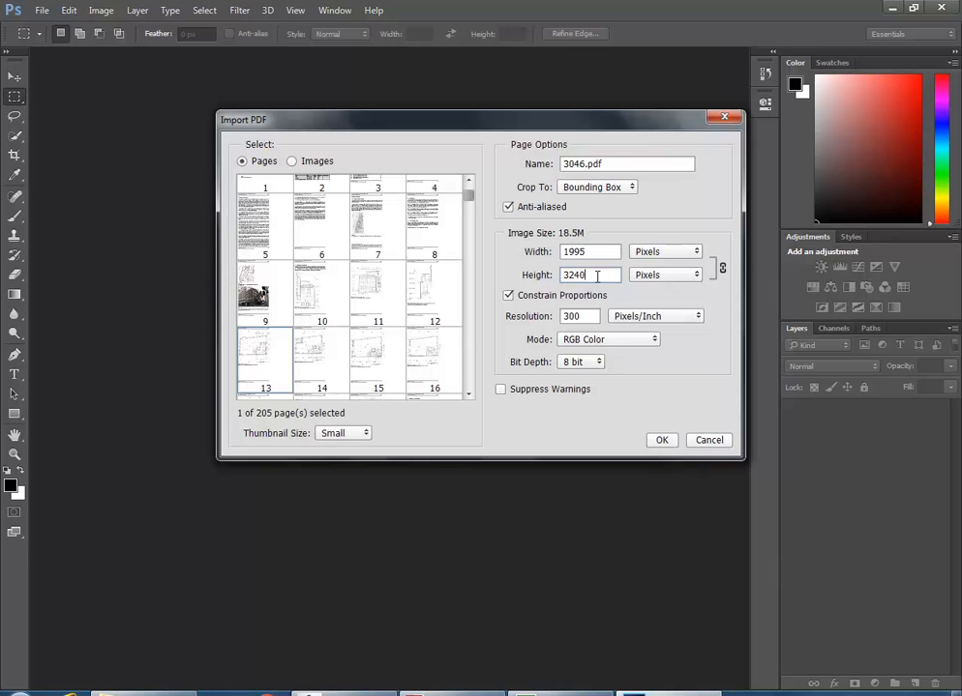
# Step: Set the PDF import resolution to 600 pixels/inch and import page 13
pyautogui.doubleClick(570, 316)
pyautogui.write('600')
pyautogui.doubleClick(592, 257)
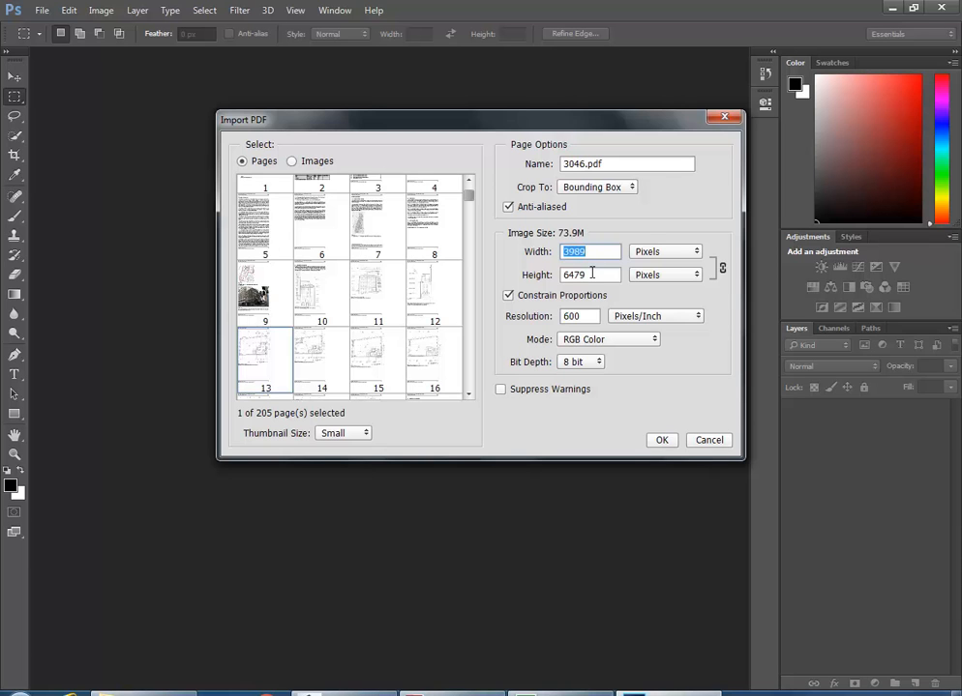
pyautogui.click(662, 441)
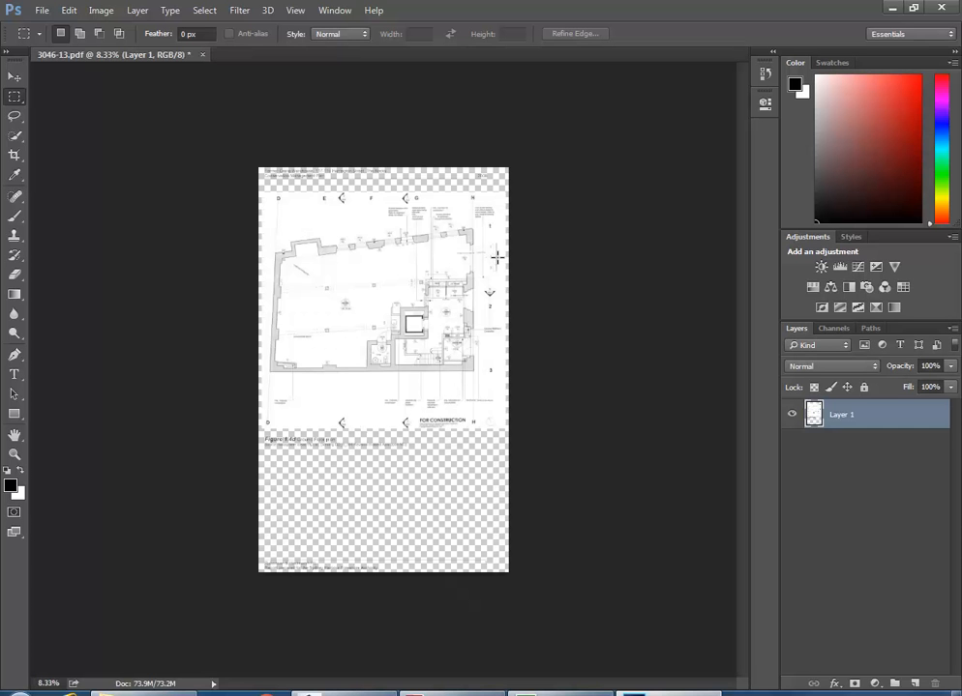
# Step: Examine the sharpness of the imported plan's text and linework around the door dimensions and lobby
pyautogui.keyDown('alt'); pyautogui.scroll(10, 495, 258); pyautogui.keyUp('alt')
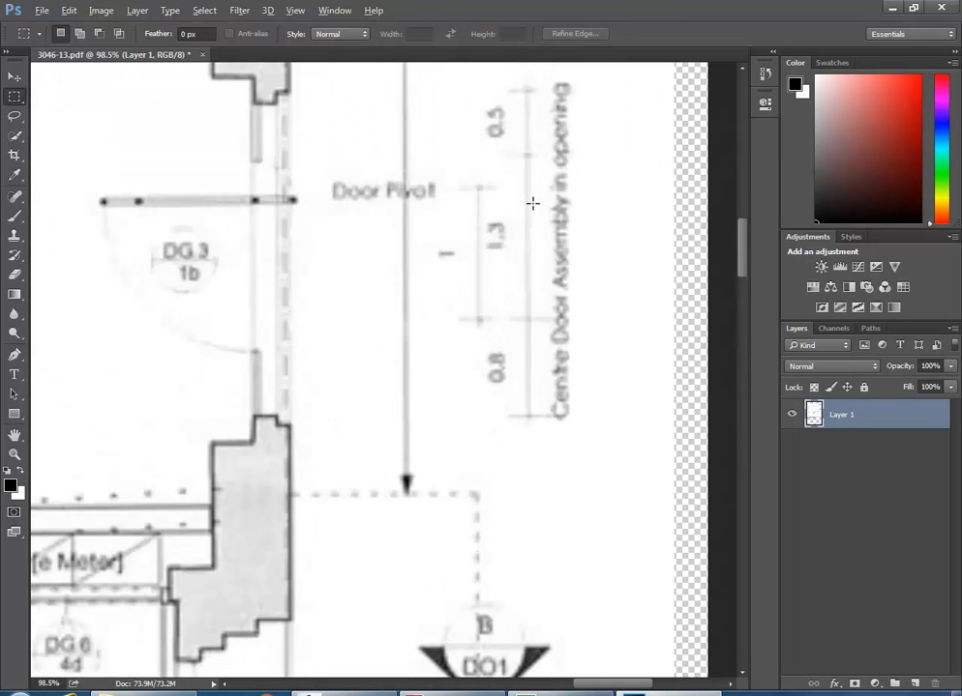
pyautogui.keyDown('alt'); pyautogui.scroll(2, 532, 203); pyautogui.keyUp('alt')
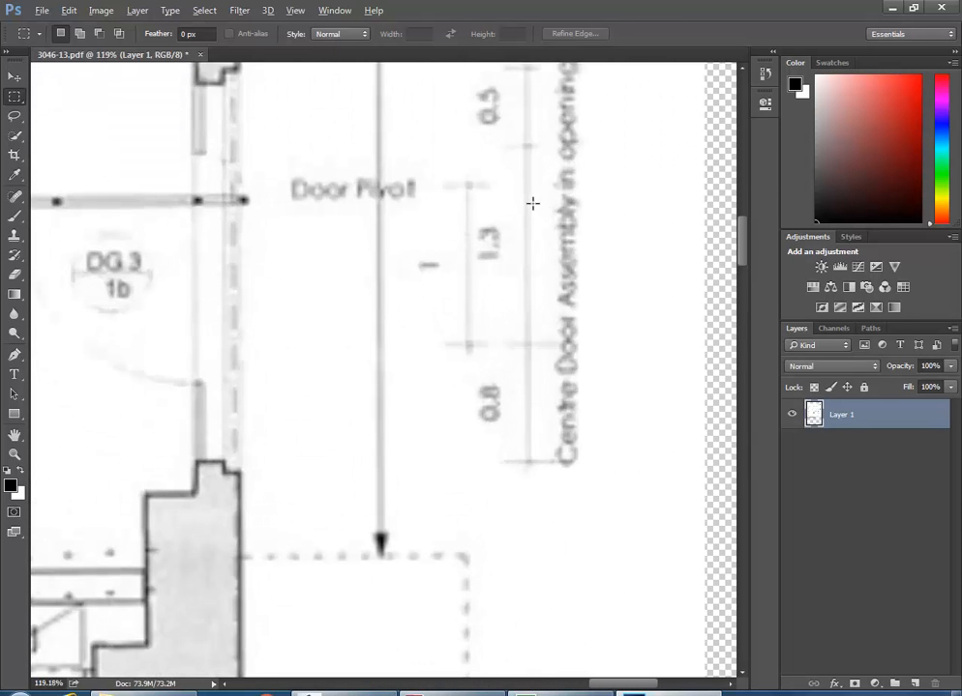
pyautogui.keyDown('alt'); pyautogui.scroll(-8, 532, 203); pyautogui.keyUp('alt')
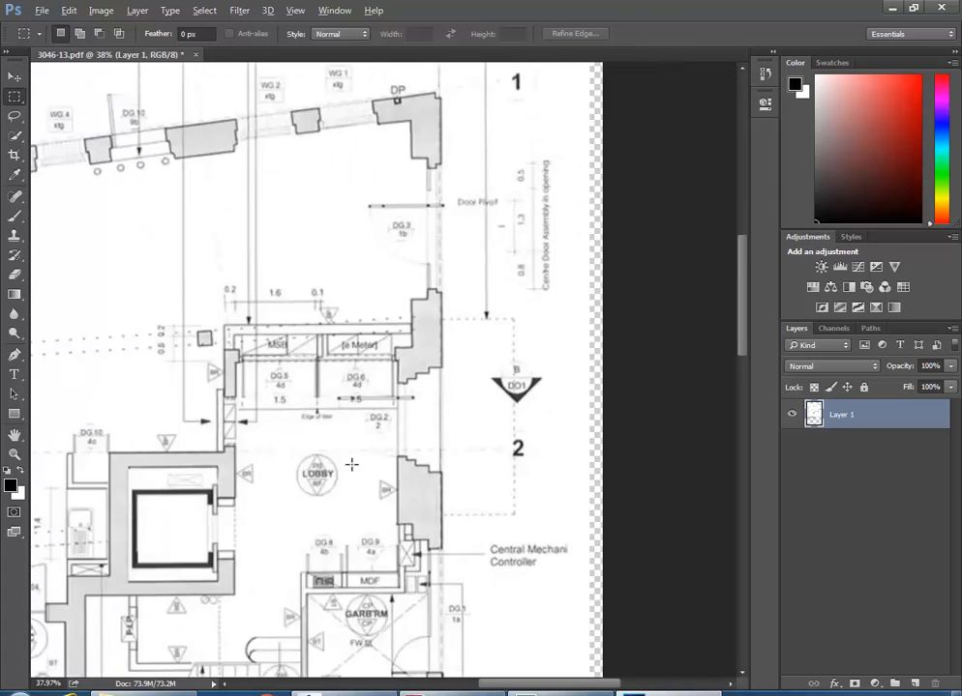
pyautogui.keyDown('alt'); pyautogui.scroll(2, 364, 512); pyautogui.keyUp('alt')
pyautogui.keyDown('alt'); pyautogui.scroll(4, 344, 440); pyautogui.keyUp('alt')
pyautogui.keyDown('alt'); pyautogui.scroll(-3, 337, 409); pyautogui.keyUp('alt')
pyautogui.keyDown('alt'); pyautogui.scroll(-8, 336, 408); pyautogui.keyUp('alt')
pyautogui.keyDown('alt'); pyautogui.scroll(7, 377, 550); pyautogui.keyUp('alt')
pyautogui.keyDown('alt'); pyautogui.scroll(3, 470, 239); pyautogui.keyUp('alt')
pyautogui.keyDown('alt'); pyautogui.scroll(-5, 471, 238); pyautogui.keyUp('alt')
pyautogui.keyDown('alt'); pyautogui.scroll(-3, 403, 322); pyautogui.keyUp('alt')
pyautogui.keyDown('alt'); pyautogui.scroll(5, 344, 440); pyautogui.keyUp('alt')
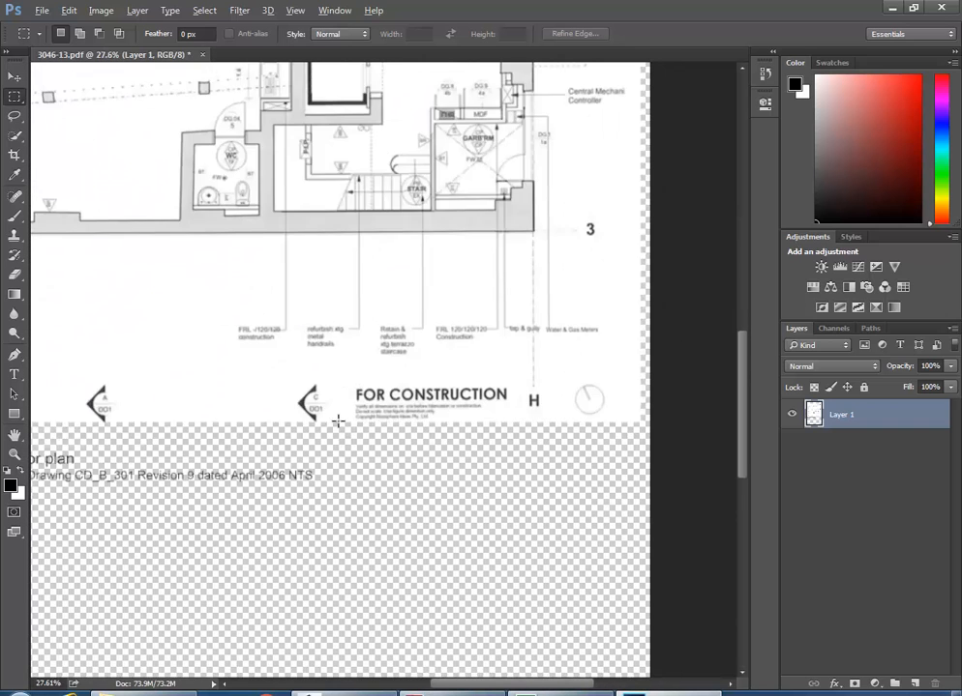
# Step: Compare the section marker linework with the caption text below the plan, and check the lift and stair area
pyautogui.keyDown('alt'); pyautogui.scroll(6, 214, 565); pyautogui.keyUp('alt')
pyautogui.keyDown('alt'); pyautogui.scroll(-6, 277, 396); pyautogui.keyUp('alt')
pyautogui.keyDown('alt'); pyautogui.scroll(4, 283, 464); pyautogui.keyUp('alt')
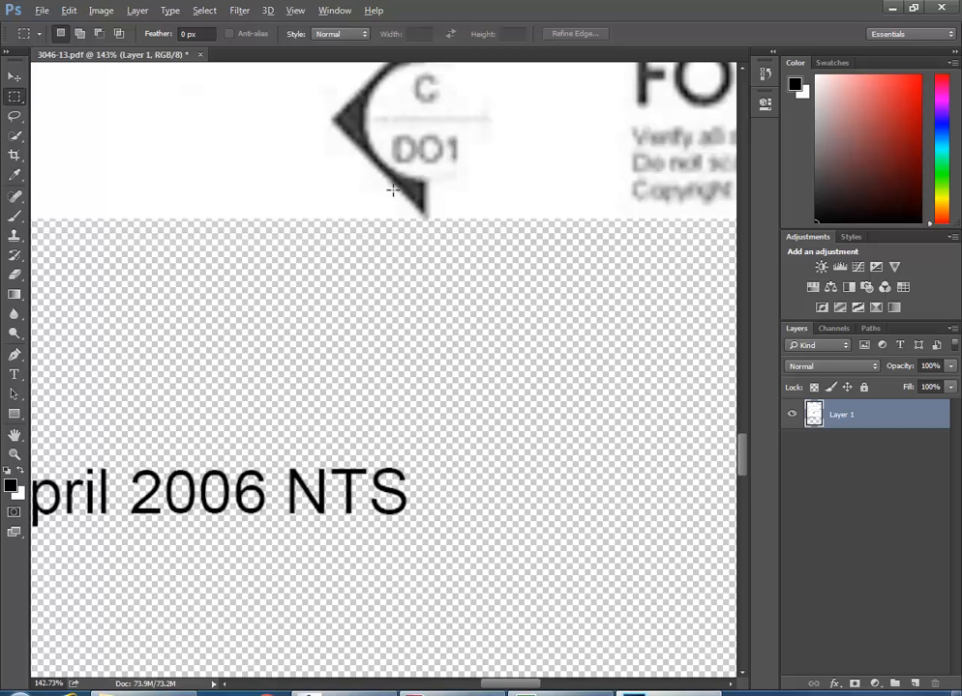
pyautogui.keyDown('alt'); pyautogui.scroll(-10, 392, 190); pyautogui.keyUp('alt')
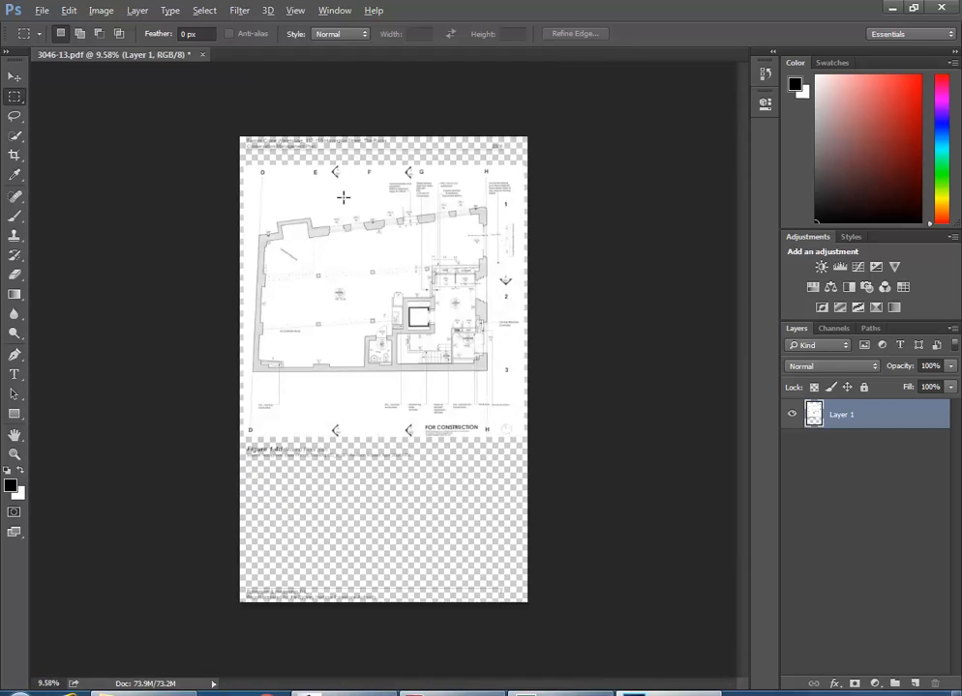
pyautogui.keyDown('alt'); pyautogui.scroll(5, 426, 275); pyautogui.keyUp('alt')
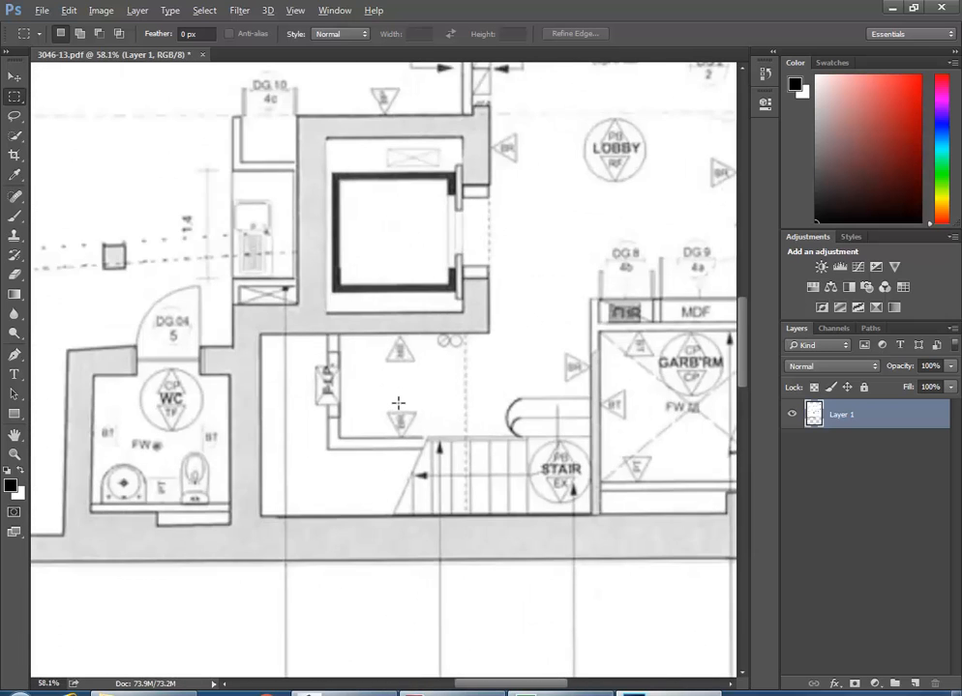
pyautogui.keyDown('alt'); pyautogui.scroll(-6, 398, 403); pyautogui.keyUp('alt')
pyautogui.keyDown('alt'); pyautogui.scroll(2, 400, 377); pyautogui.keyUp('alt')
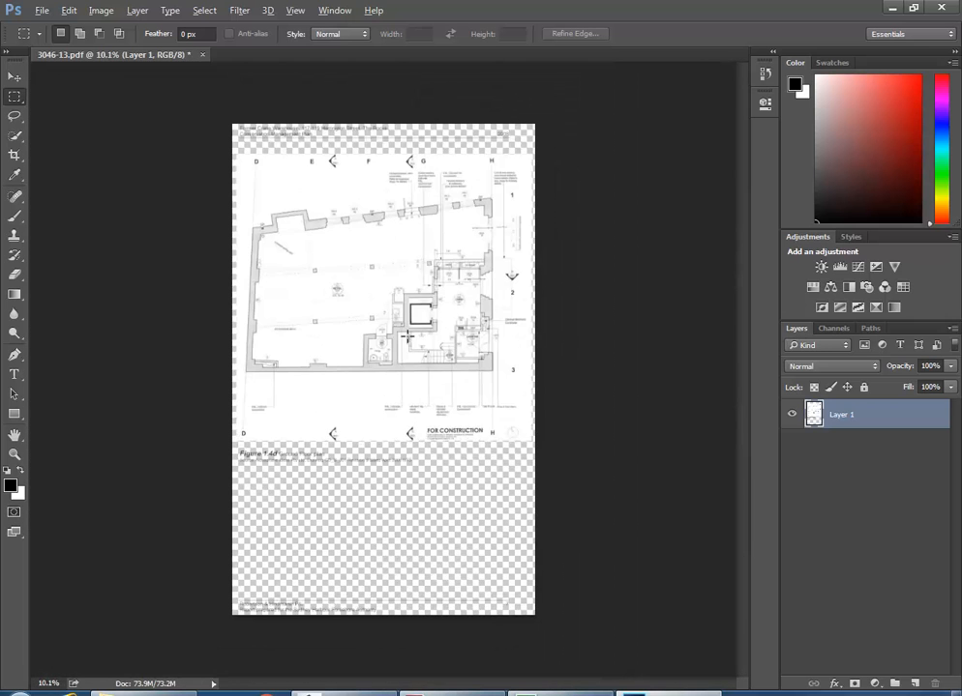
pyautogui.keyDown('alt'); pyautogui.scroll(1, 413, 330); pyautogui.keyUp('alt')
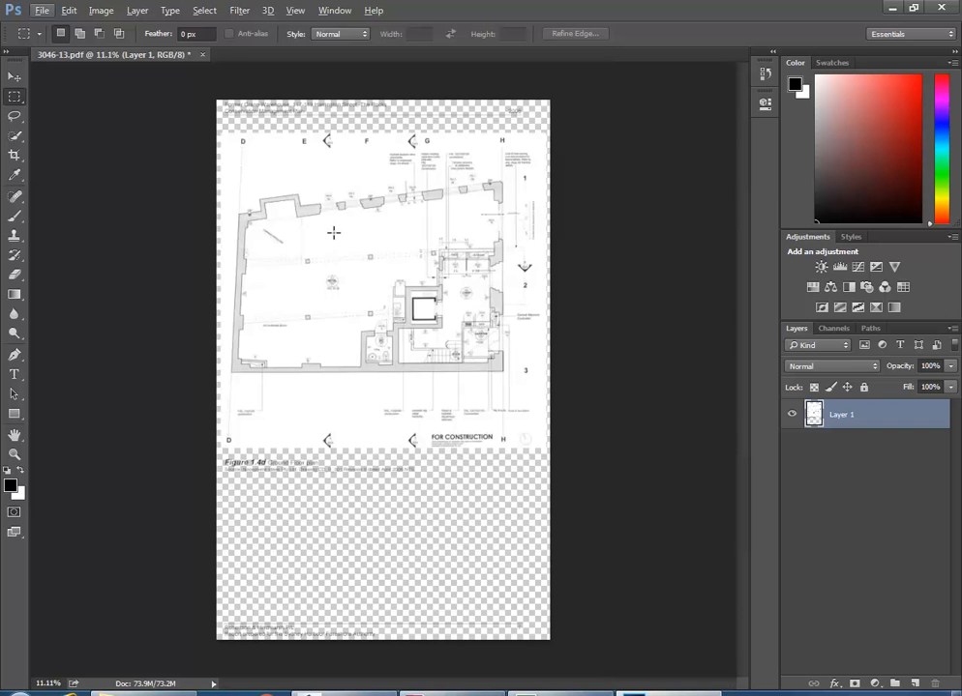
# Step: Save the full page as a JPEG named Harrington-Ground-Floor-Plan in the HarringtonSt folder, with quality 8 (High) and Baseline ("Standard") format
pyautogui.click(38, 11)
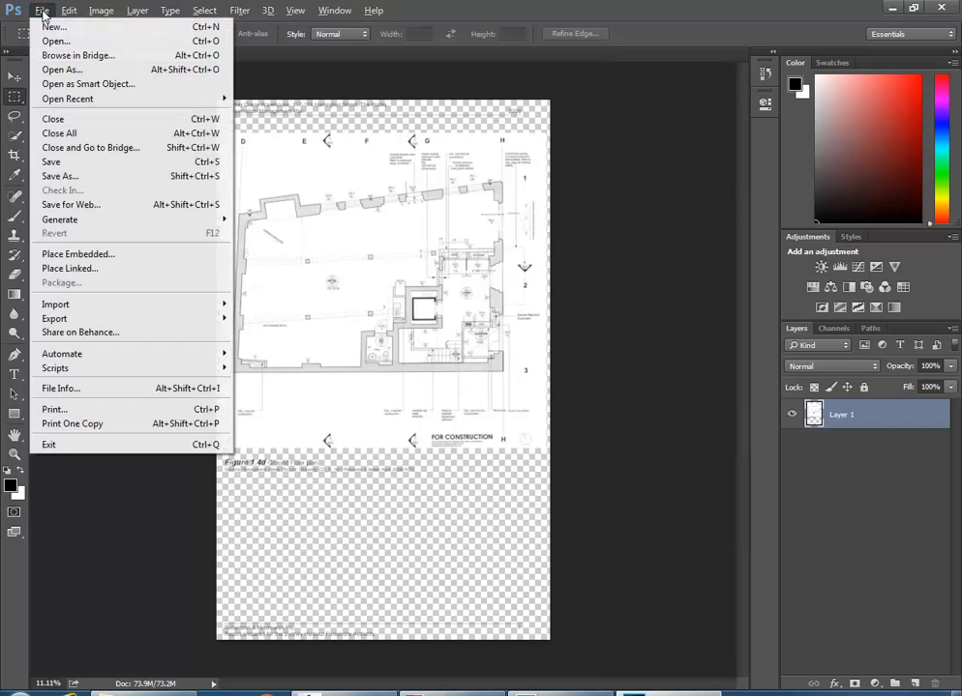
pyautogui.click(77, 176)
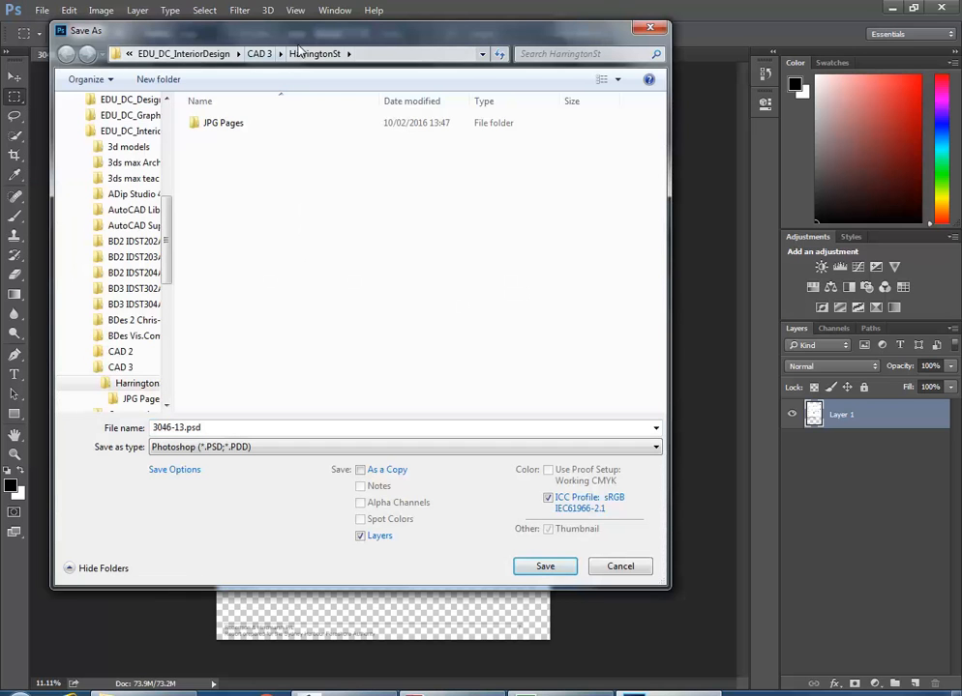
pyautogui.click(280, 450)
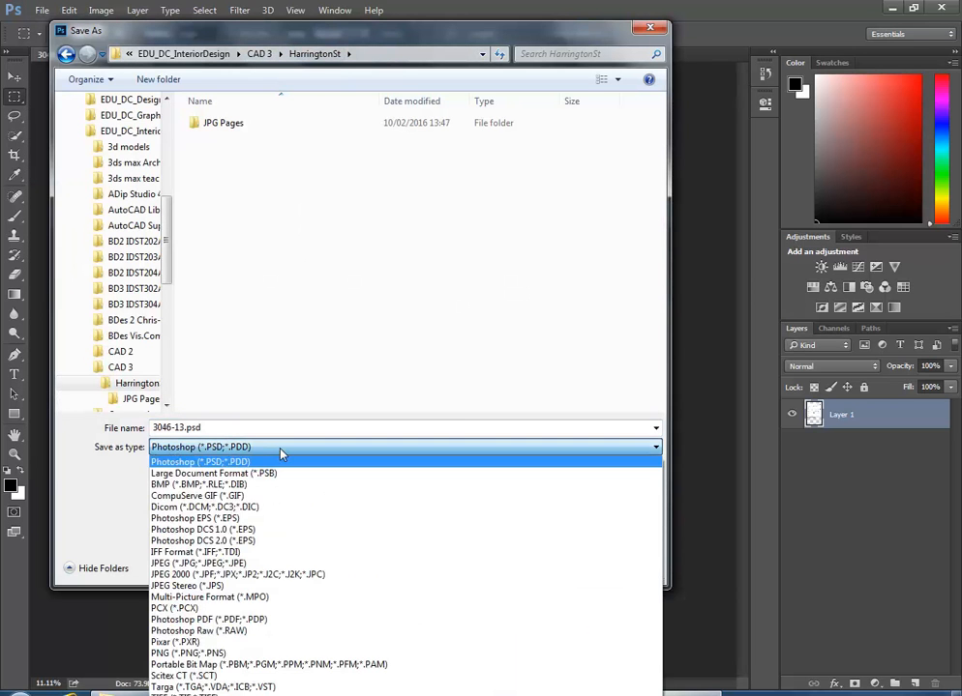
pyautogui.click(218, 563)
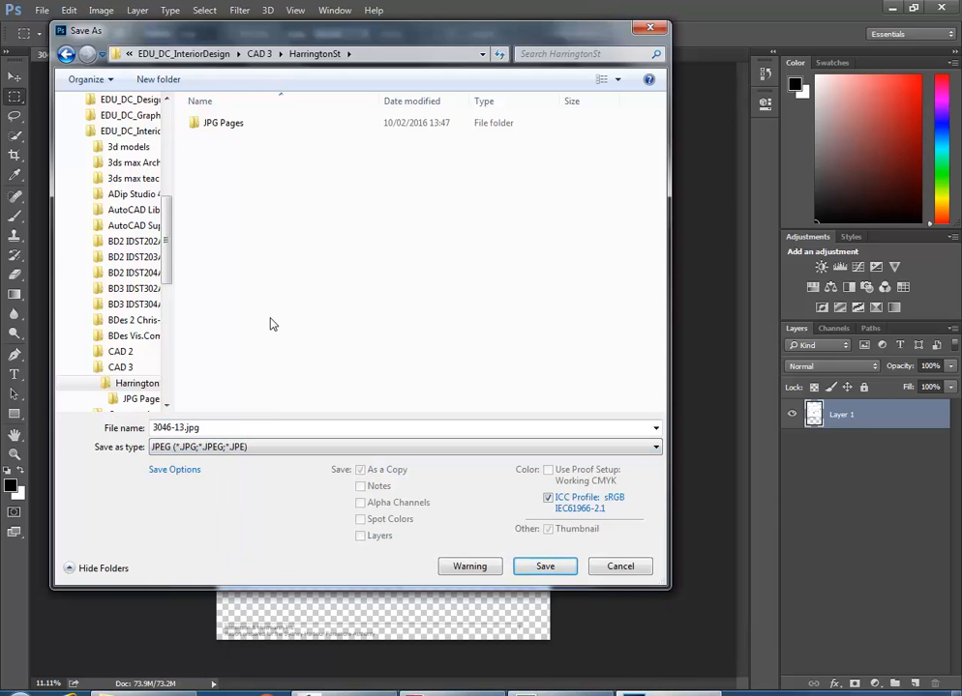
pyautogui.click(240, 425)
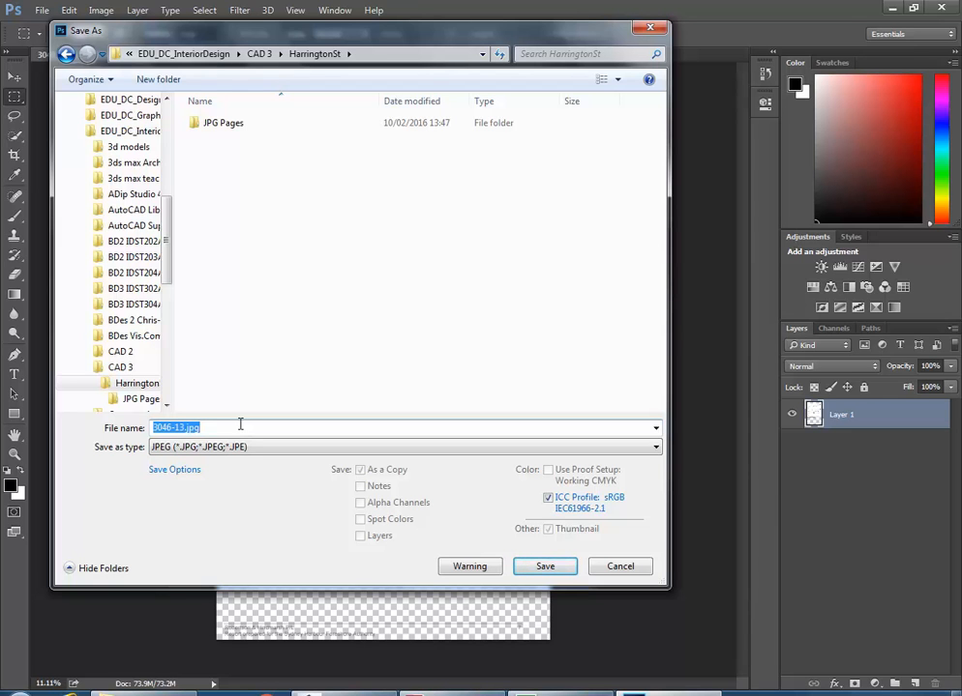
pyautogui.write('Harrington-Ground-Fl')
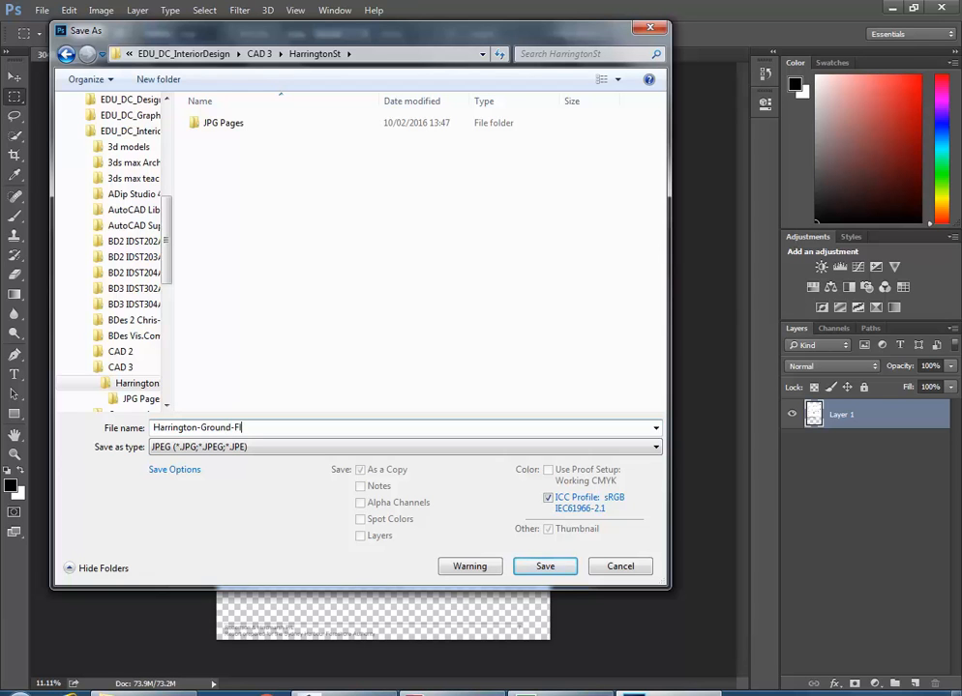
pyautogui.write('oor-Plan')
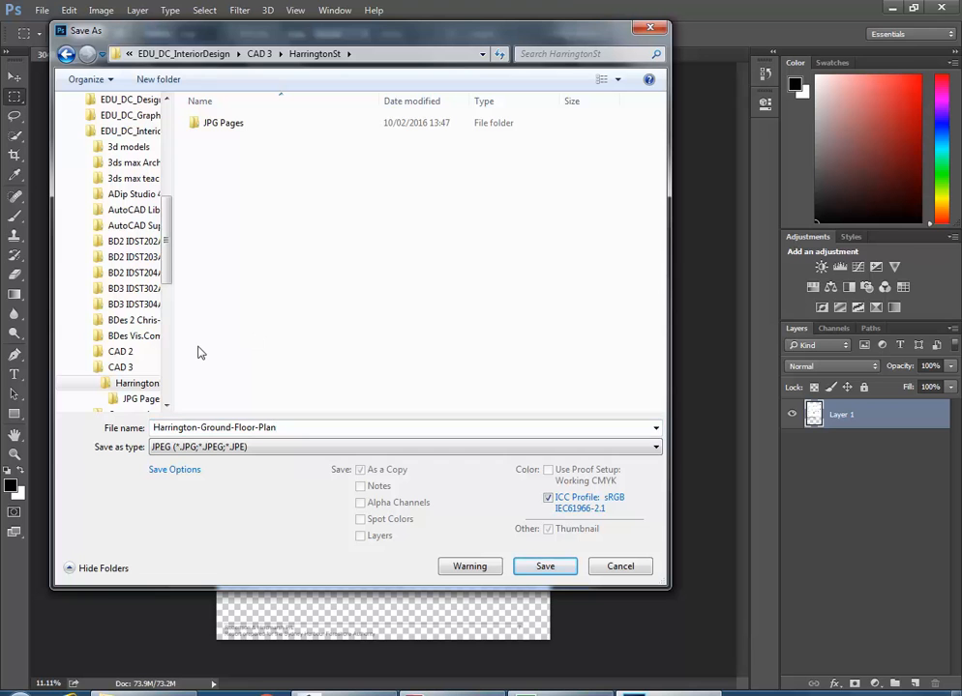
pyautogui.click(544, 570)
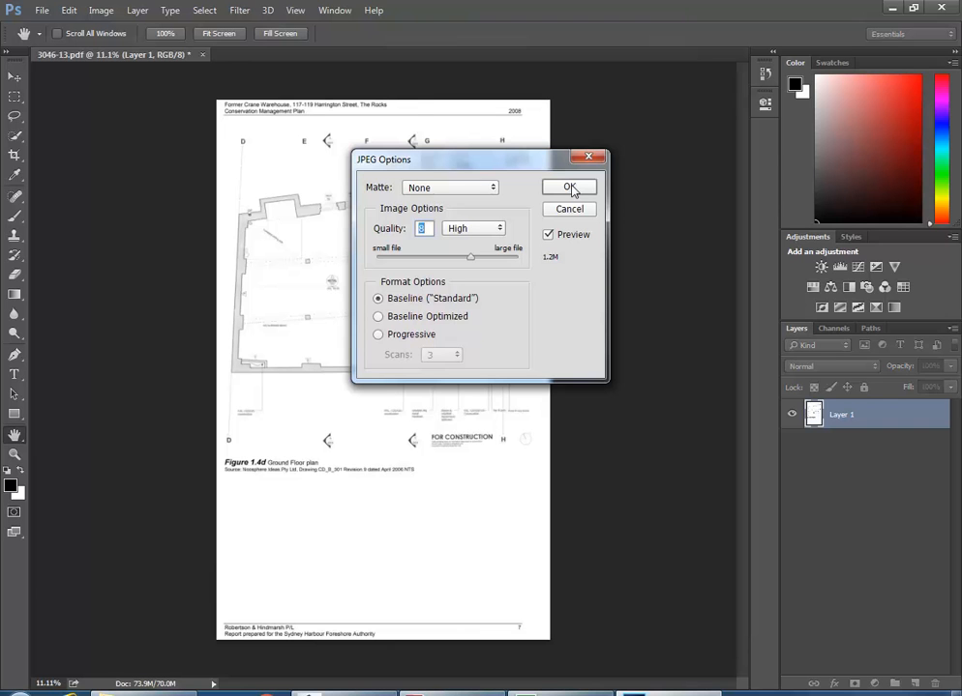
pyautogui.click(570, 188)
pyautogui.press('m')
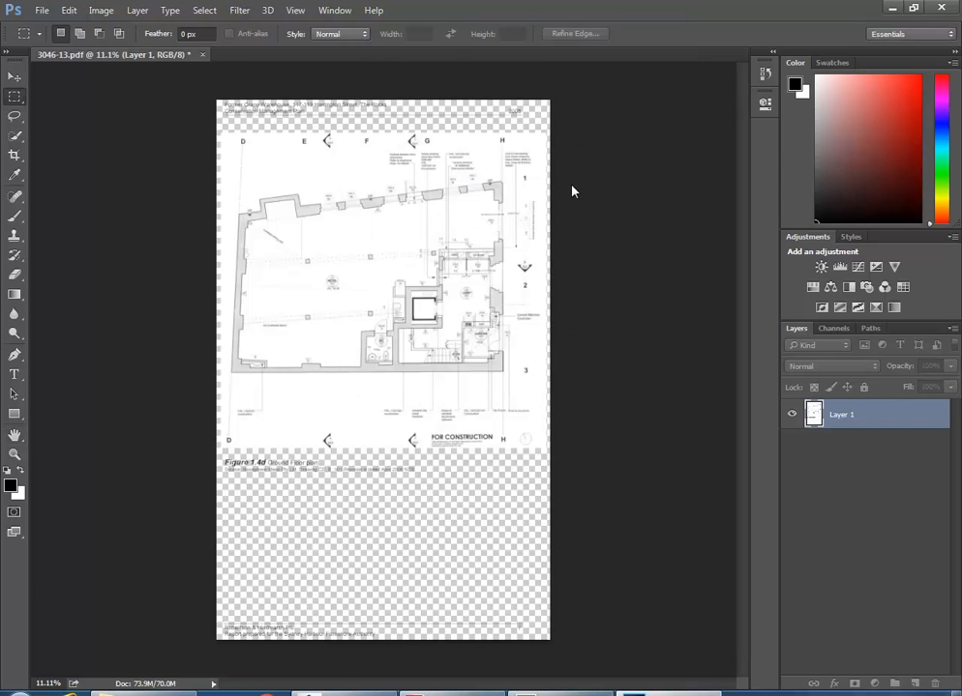
# Step: Crop the page to the floor plan drawing, removing the header, the figure caption, the empty lower area and the thin side margins
pyautogui.click(15, 154)
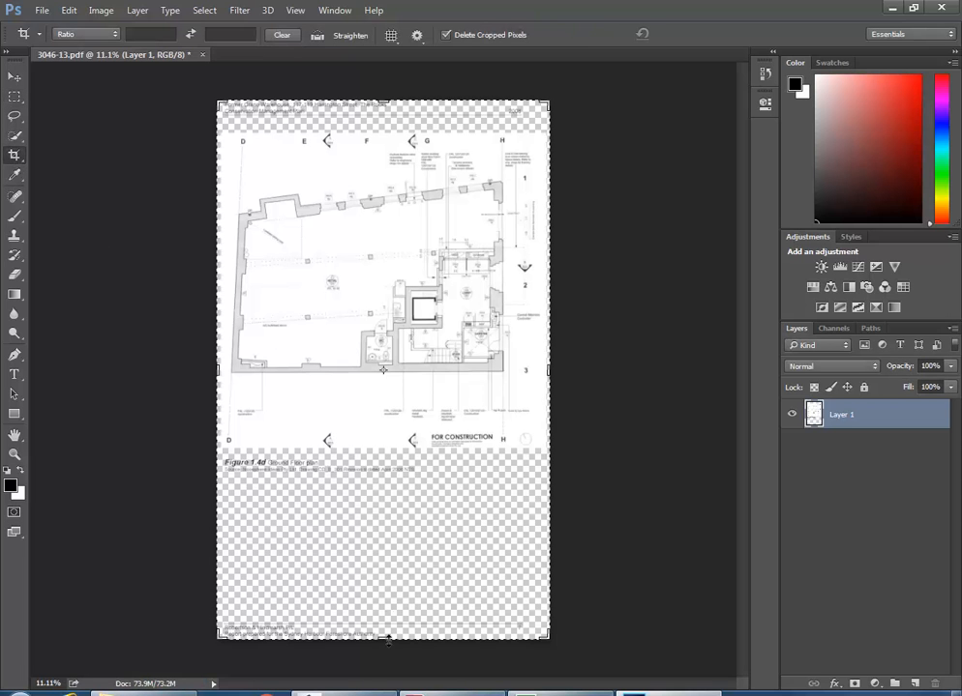
pyautogui.moveTo(386, 639); pyautogui.dragTo(367, 542)
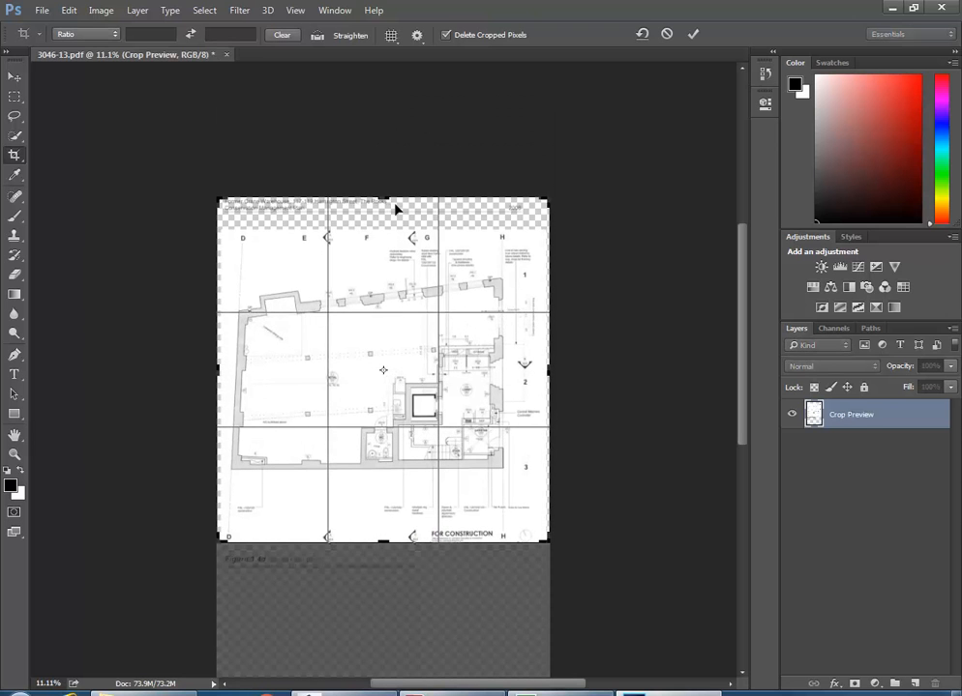
pyautogui.moveTo(380, 200)
pyautogui.mouseDown()
pyautogui.moveTo(383, 239)
pyautogui.moveTo(382, 205)
pyautogui.moveTo(381, 215)
pyautogui.mouseUp()
pyautogui.moveTo(220, 373); pyautogui.dragTo(221, 371)
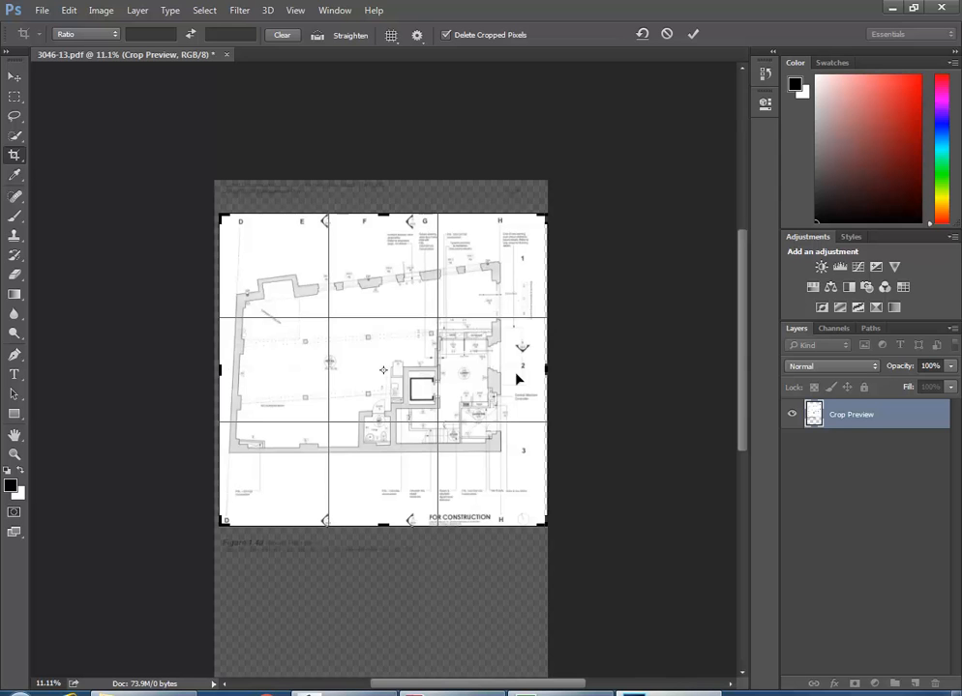
pyautogui.moveTo(547, 368)
pyautogui.mouseDown()
pyautogui.moveTo(535, 369)
pyautogui.moveTo(543, 372)
pyautogui.mouseUp()
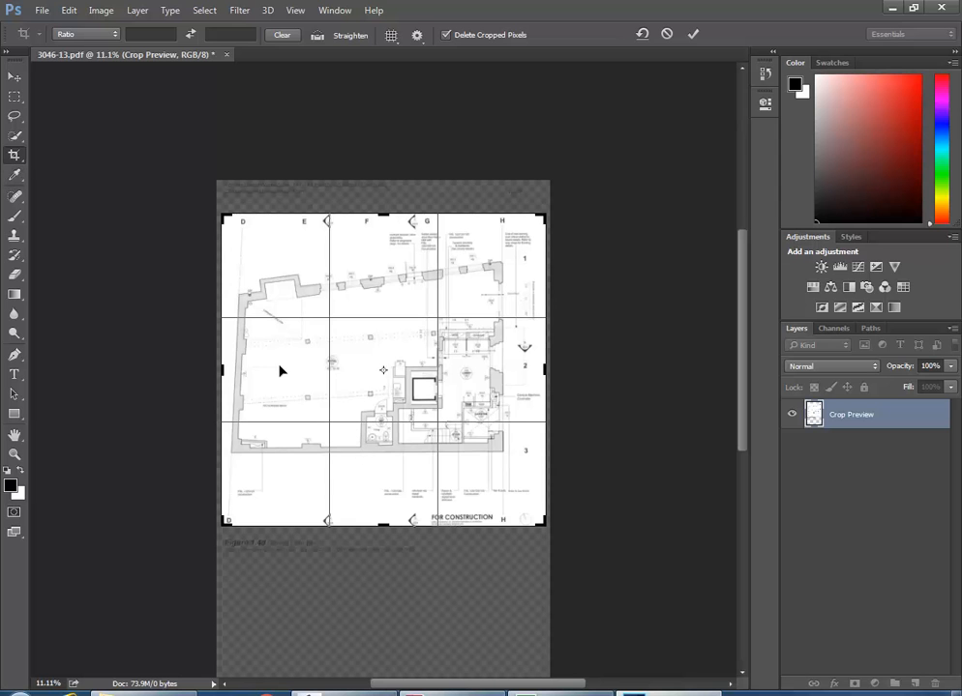
pyautogui.press('Return')
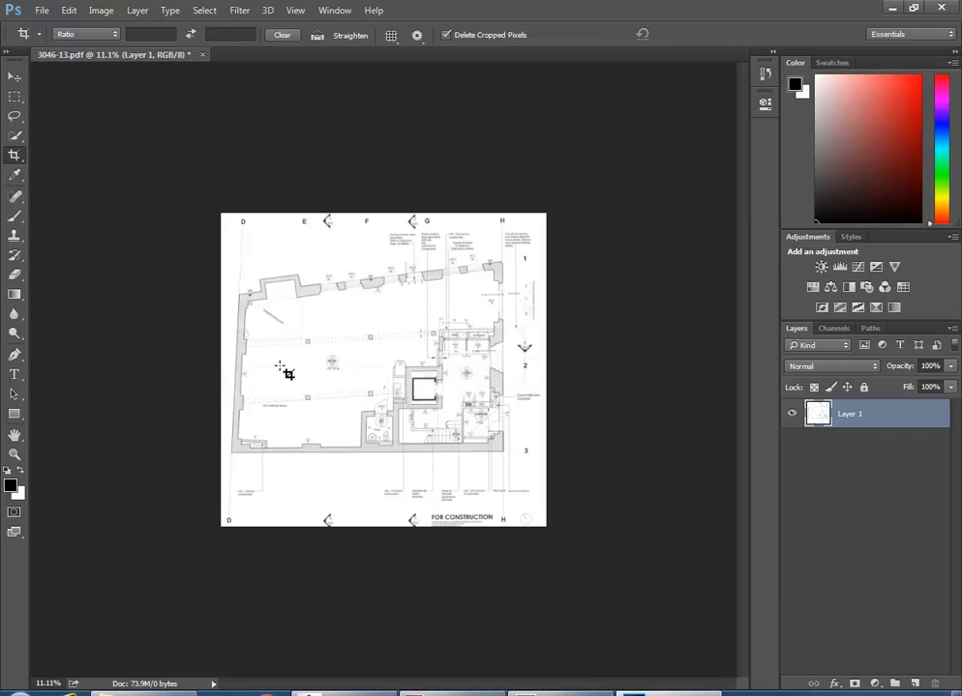
# Step: Save the cropped plan as the JPEG 3046-13.jpg in the HarringtonSt folder, with quality 8 (High)
pyautogui.click(42, 10)
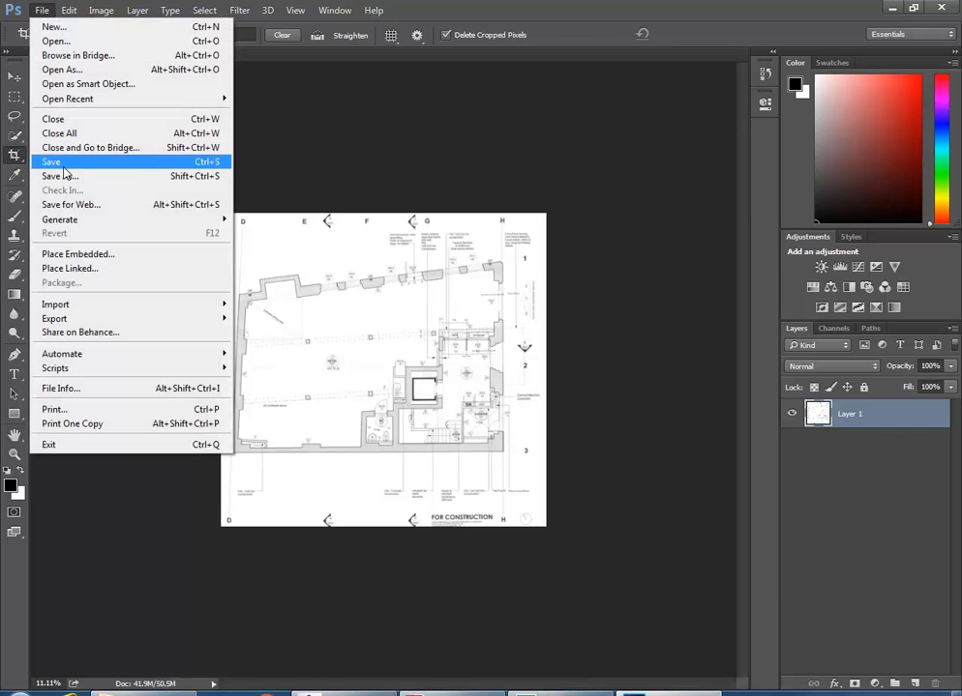
pyautogui.click(58, 158)
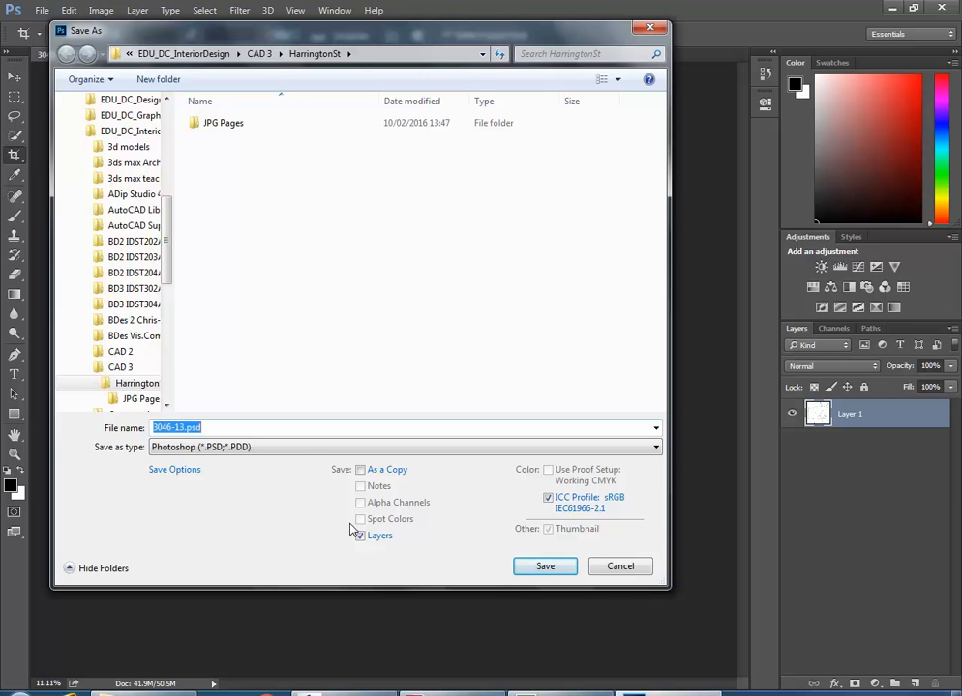
pyautogui.click(298, 450)
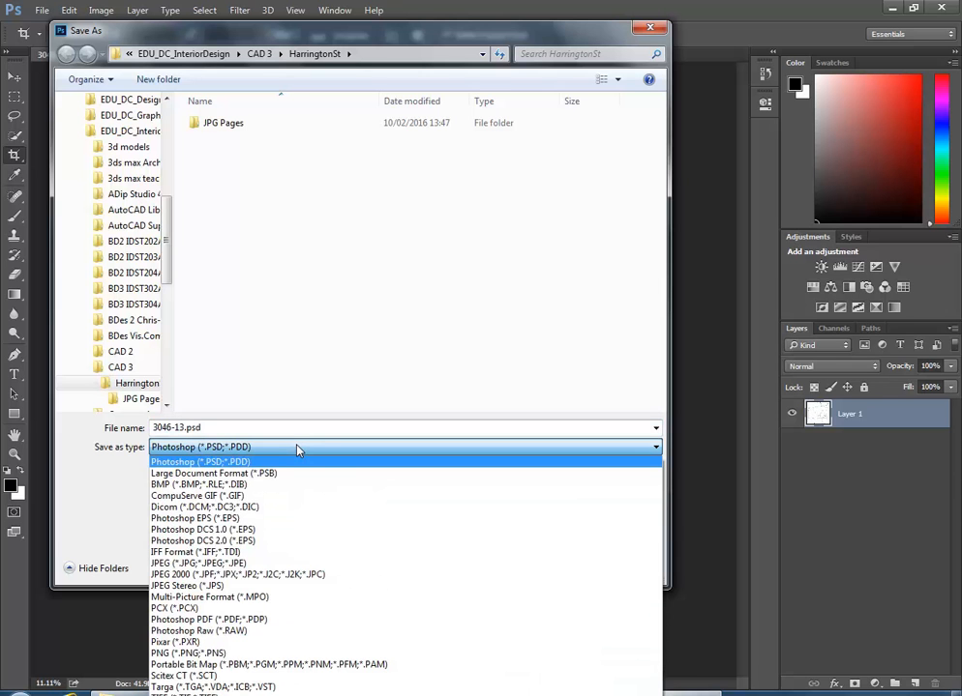
pyautogui.click(242, 563)
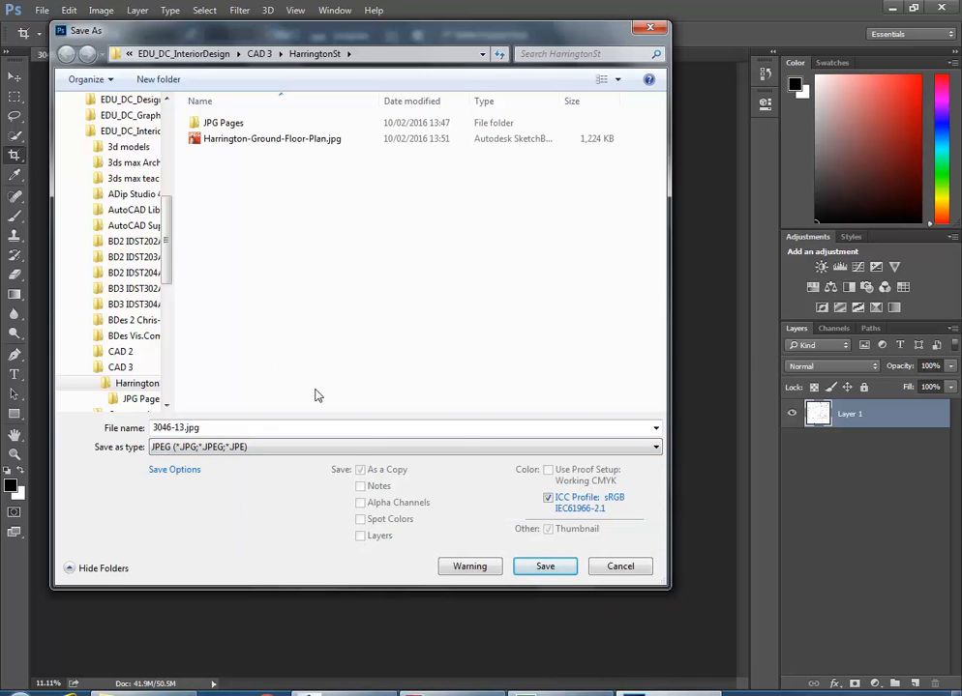
pyautogui.click(543, 568)
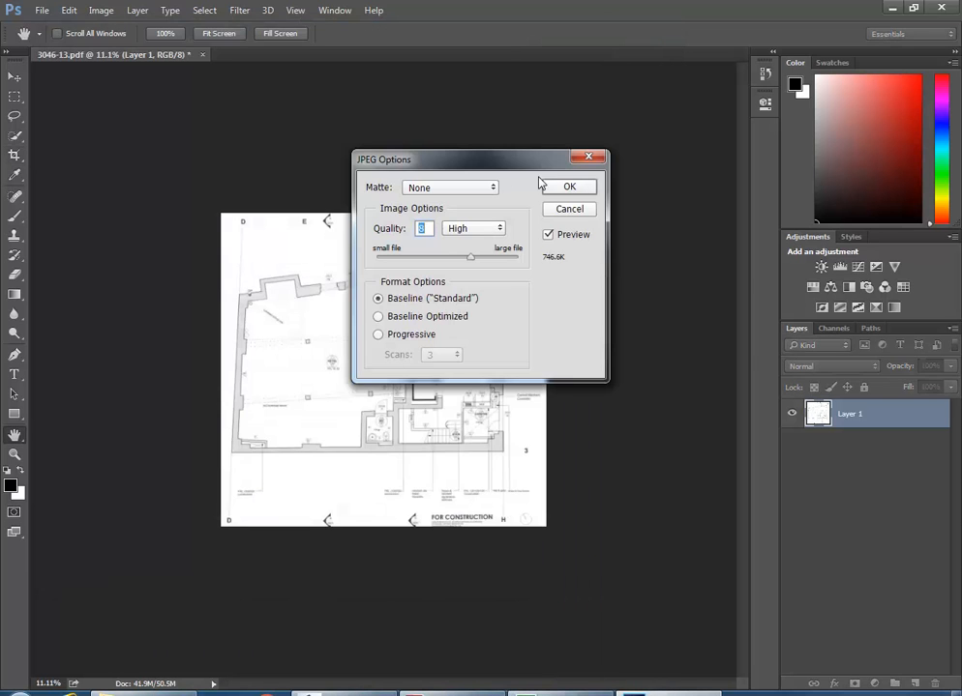
pyautogui.click(569, 187)
pyautogui.press('c')
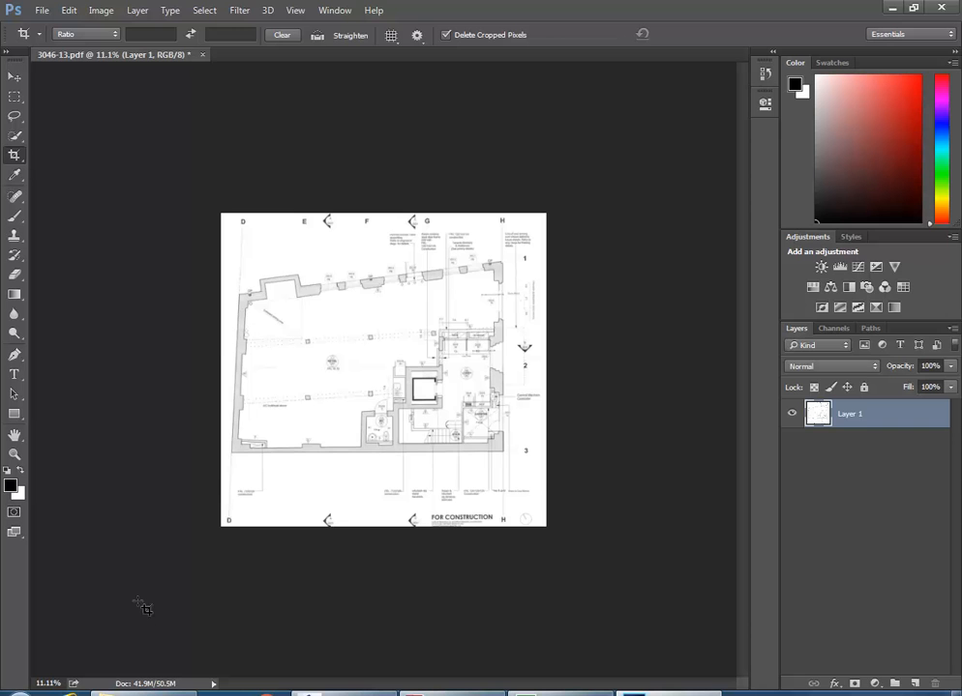
# Step: Switch to Windows Explorer and compare the file sizes of Harrington-Ground-Floor-Plan.jpg and 3046-13.jpg in the HarringtonSt folder
pyautogui.click(146, 693)
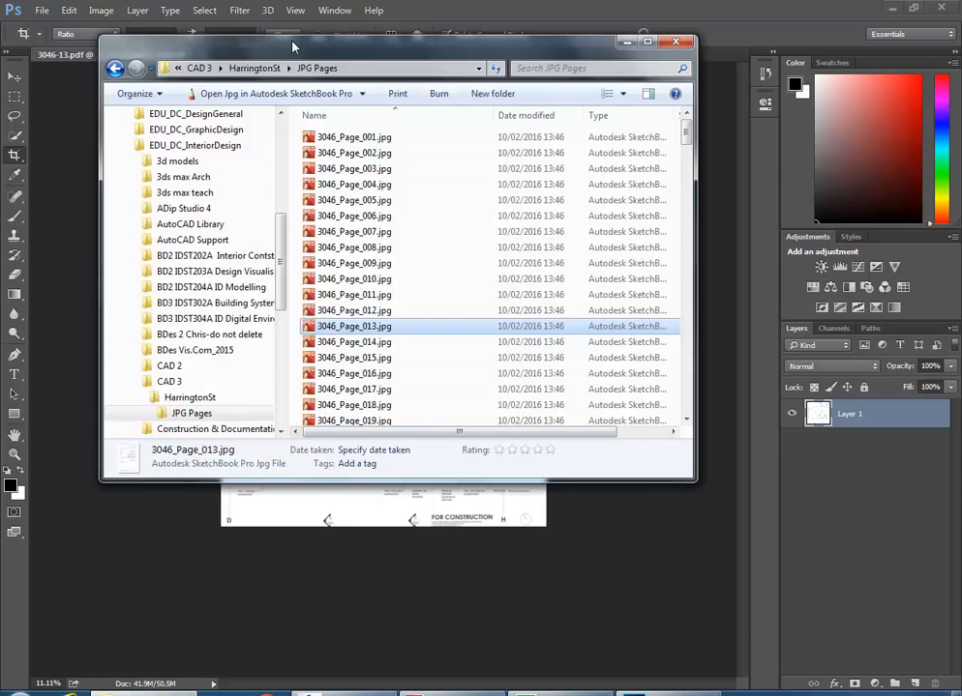
pyautogui.click(255, 68)
pyautogui.click(338, 224)
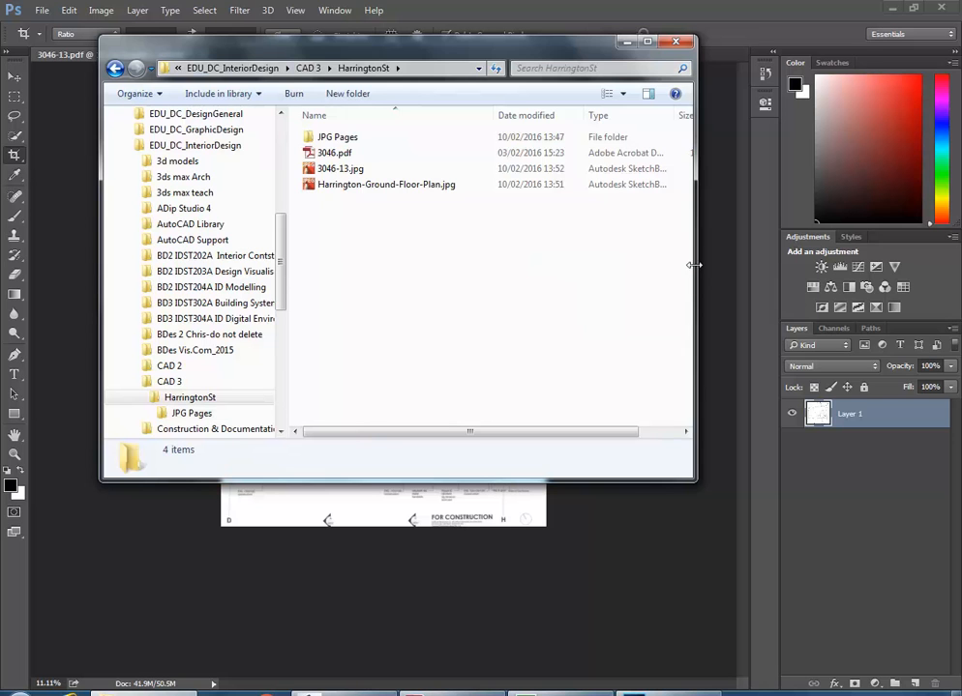
pyautogui.moveTo(692, 264); pyautogui.dragTo(857, 264)
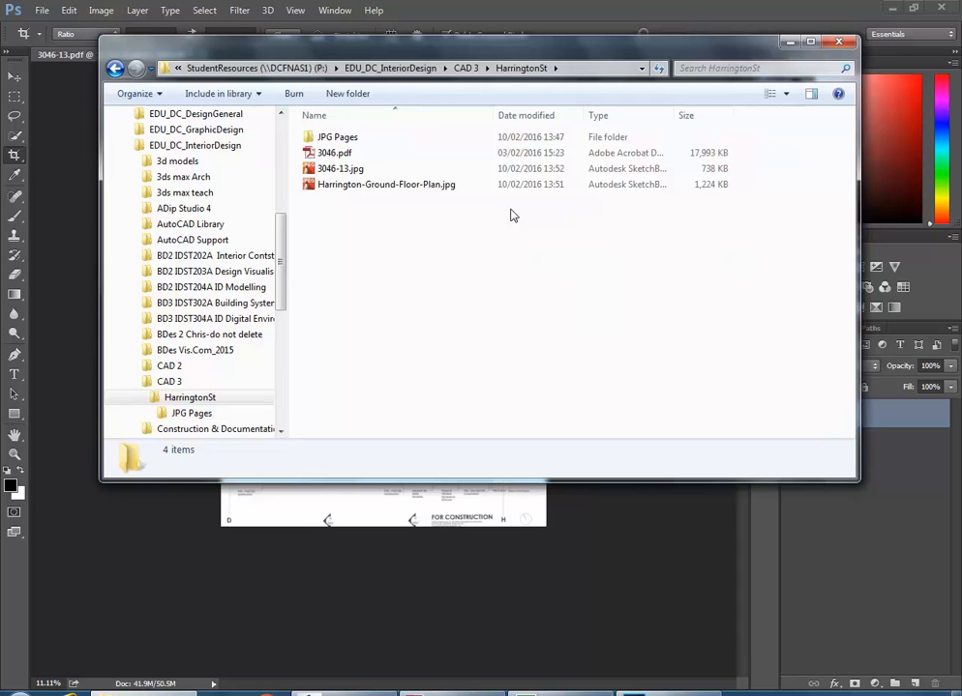
pyautogui.click(395, 189)
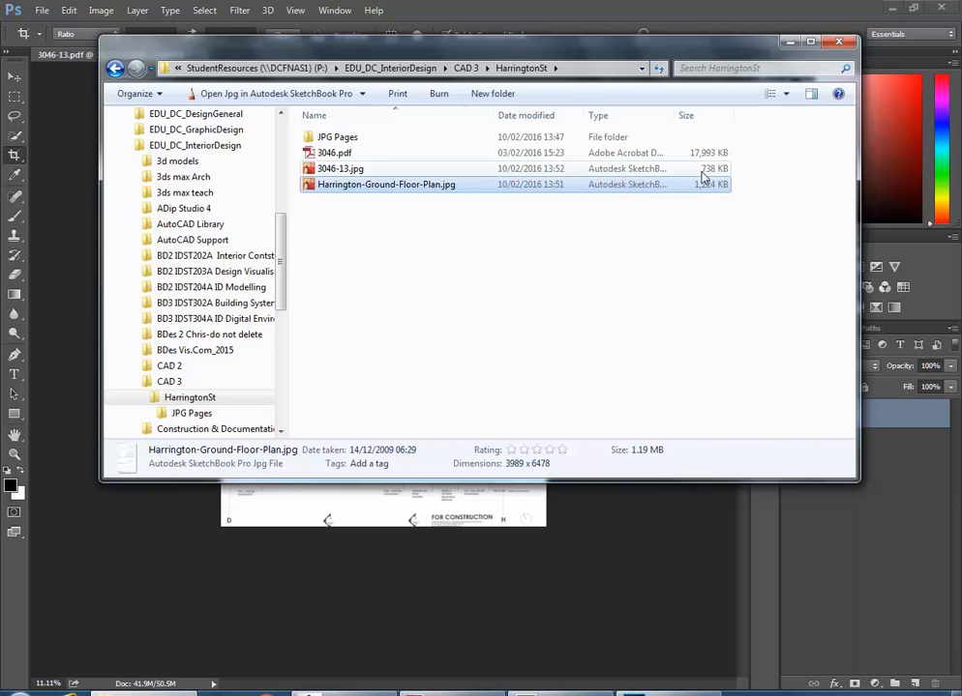
# Step: Switch to Revit and close the small floating palette over the Ground Floor plan view, leaving the Explorer window minimised
pyautogui.click(703, 230)
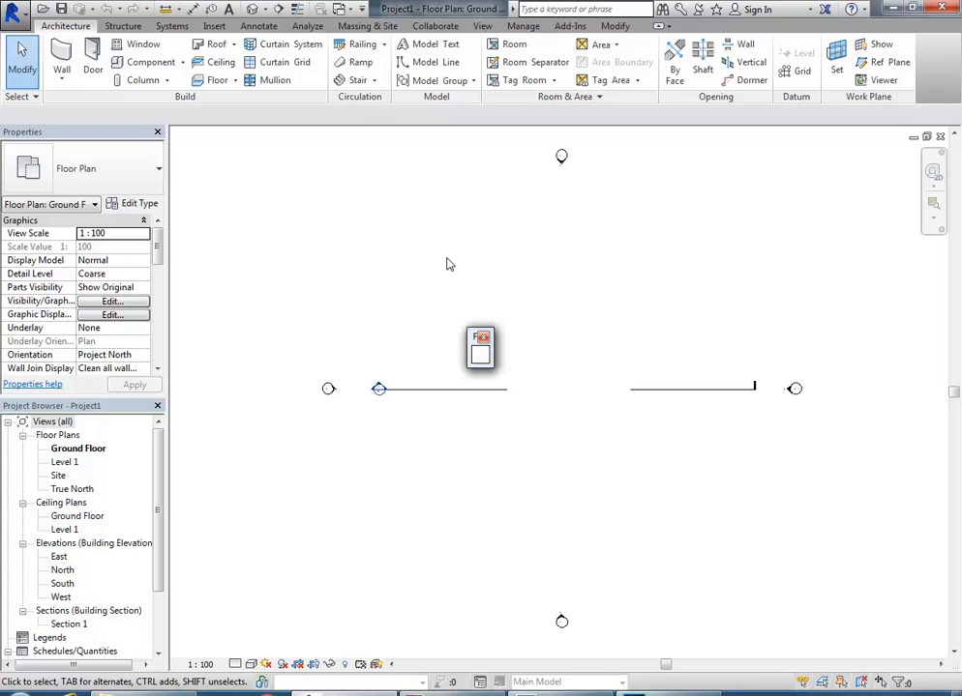
pyautogui.click(483, 338)
pyautogui.moveTo(502, 297)
pyautogui.mouseDown(button='middle')
pyautogui.moveTo(476, 289)
pyautogui.moveTo(488, 294)
pyautogui.mouseUp(button='middle')
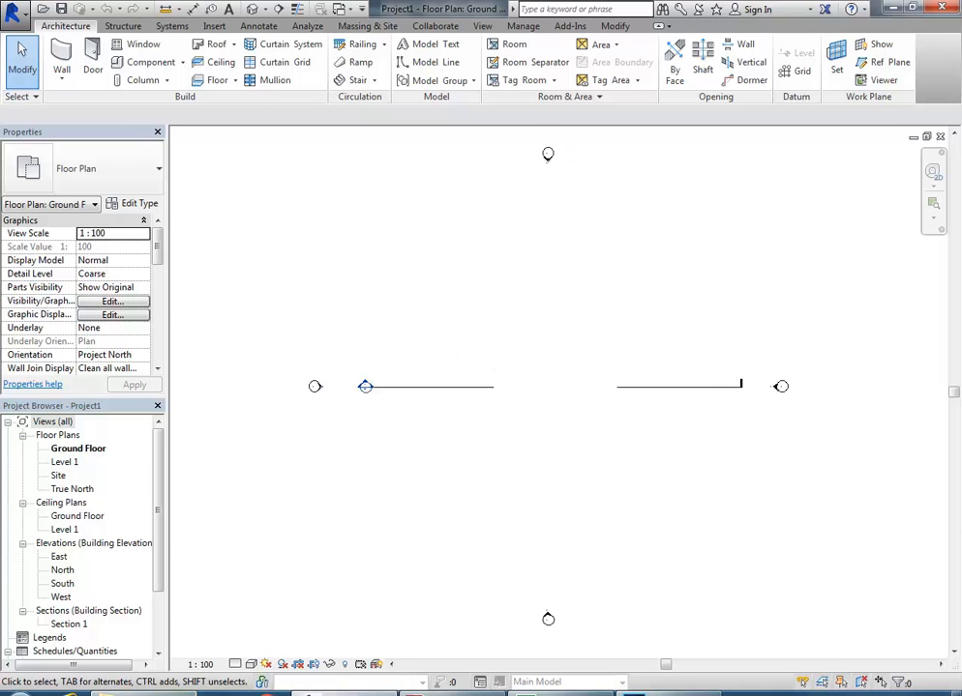
pyautogui.click(143, 694)
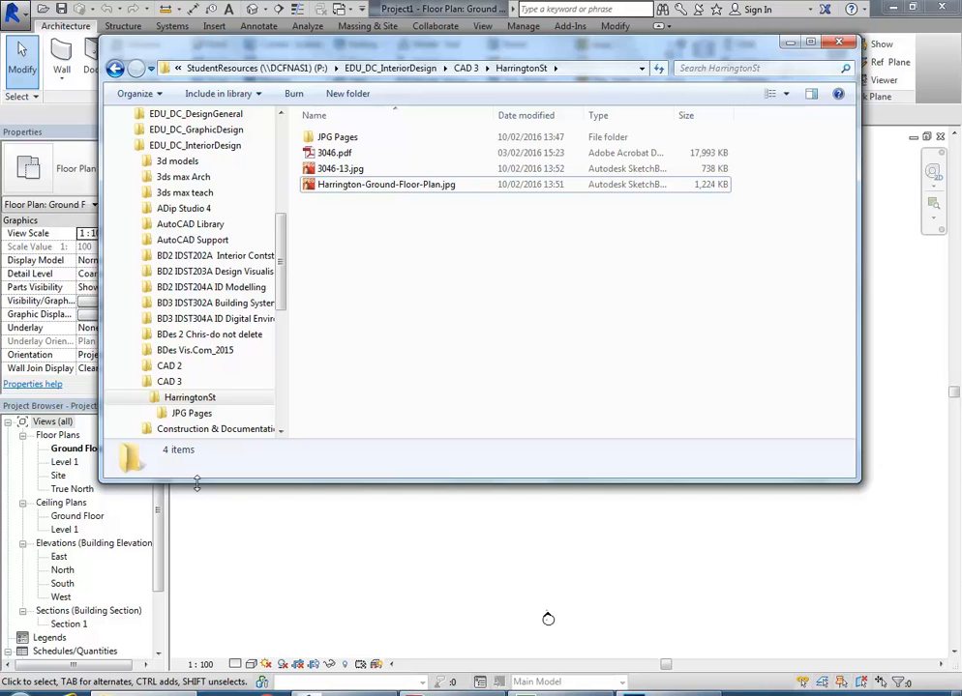
pyautogui.click(791, 44)
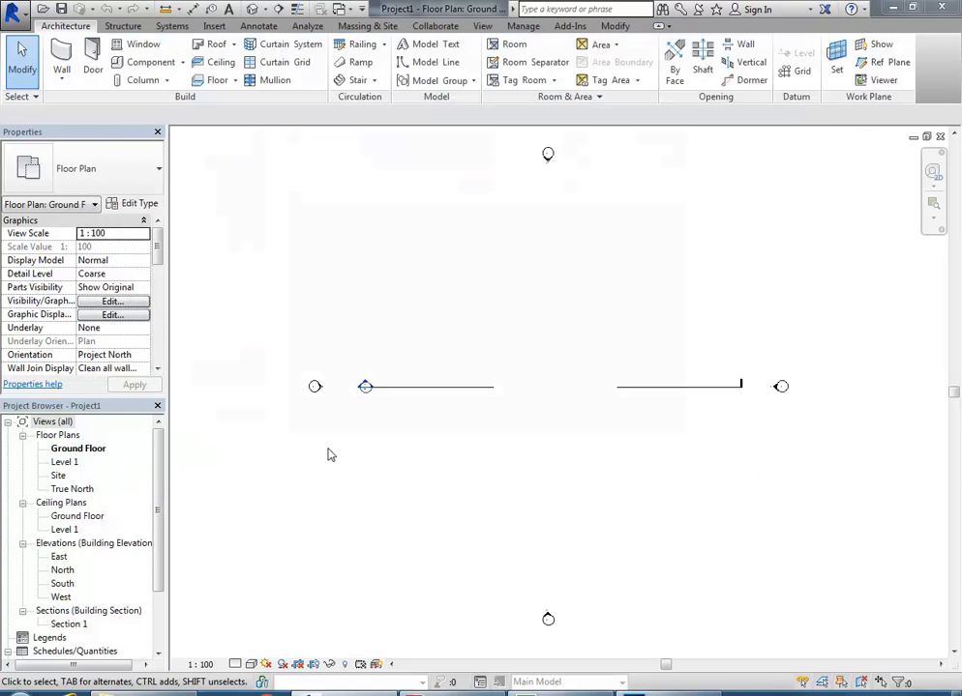
# Step: Duplicate the Ground Floor floor plan view without its detailing
pyautogui.click(76, 449)
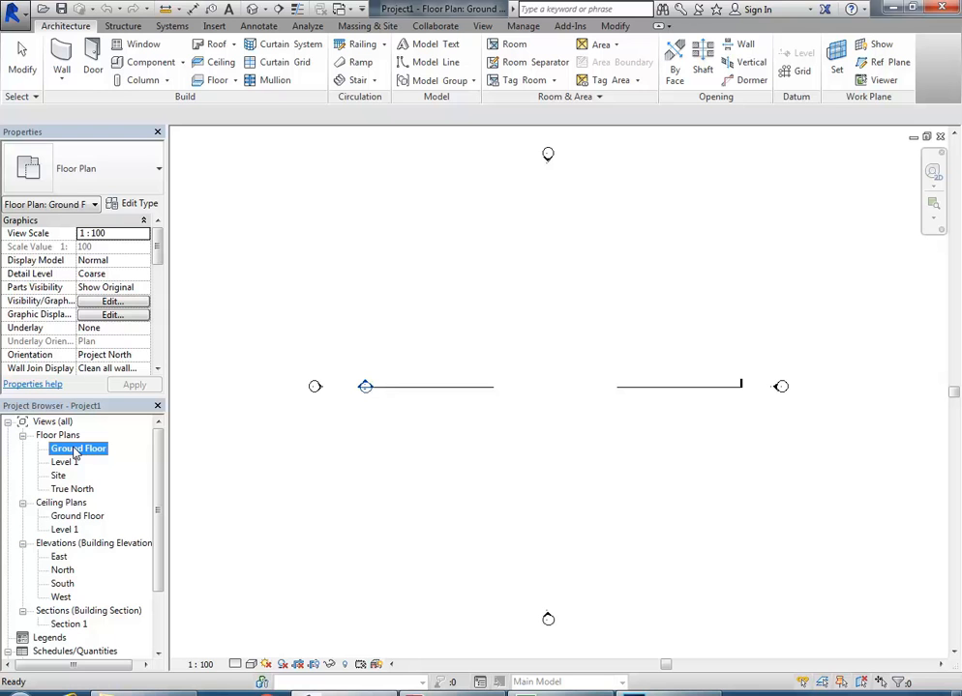
pyautogui.rightClick(75, 455)
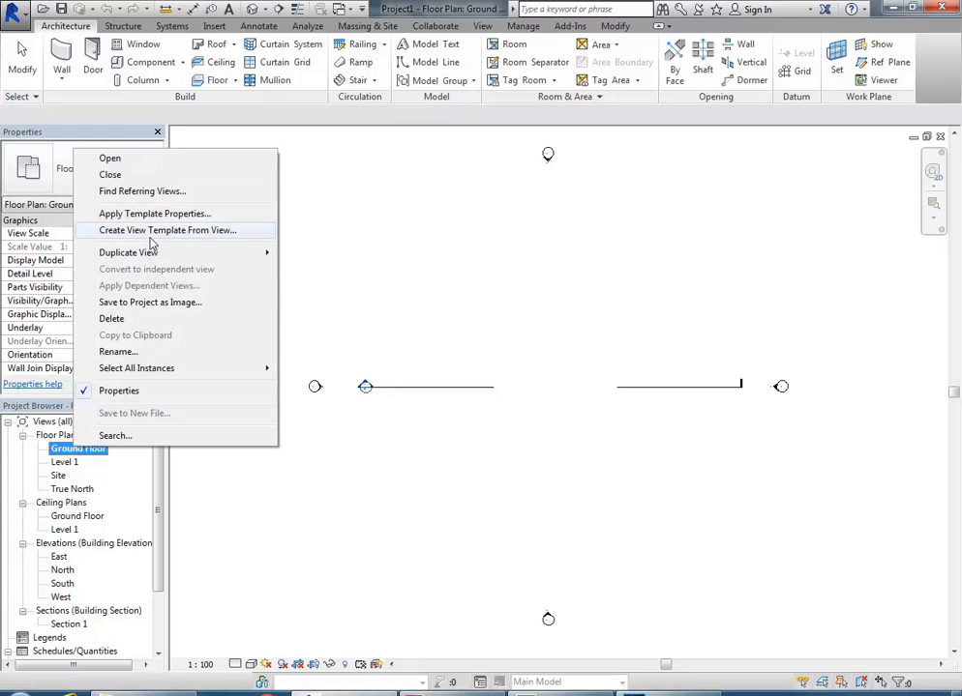
pyautogui.moveTo(151, 257)
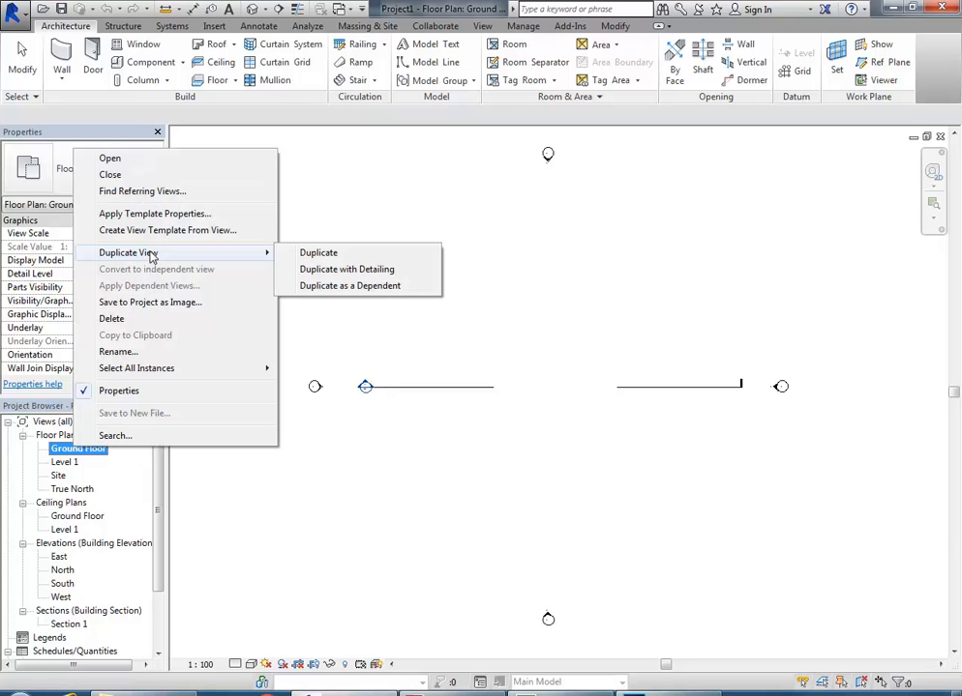
pyautogui.click(333, 254)
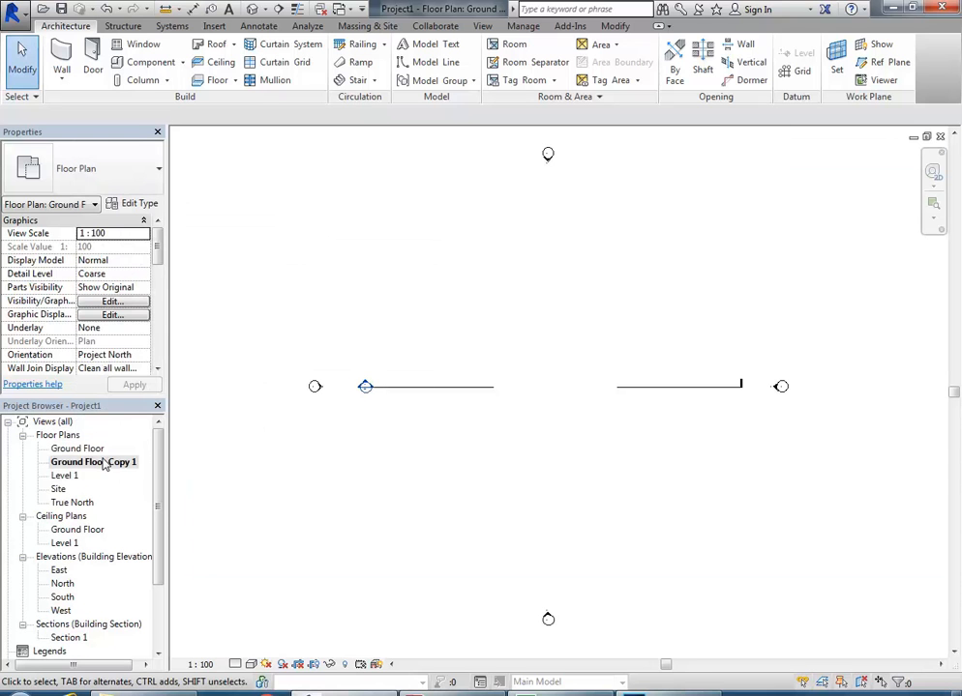
# Step: Rename the duplicated Ground Floor view as Ground Floor Plan-Image
pyautogui.click(102, 462)
pyautogui.rightClick(104, 465)
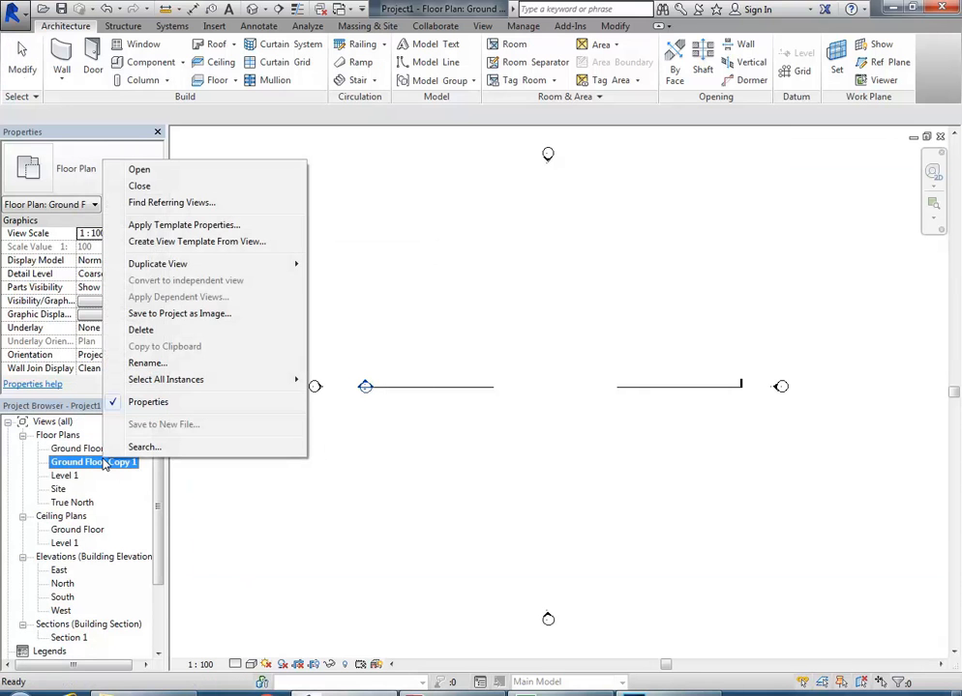
pyautogui.click(145, 363)
pyautogui.moveTo(467, 337); pyautogui.dragTo(528, 344)
pyautogui.write('Plan')
pyautogui.press('BackSpace')
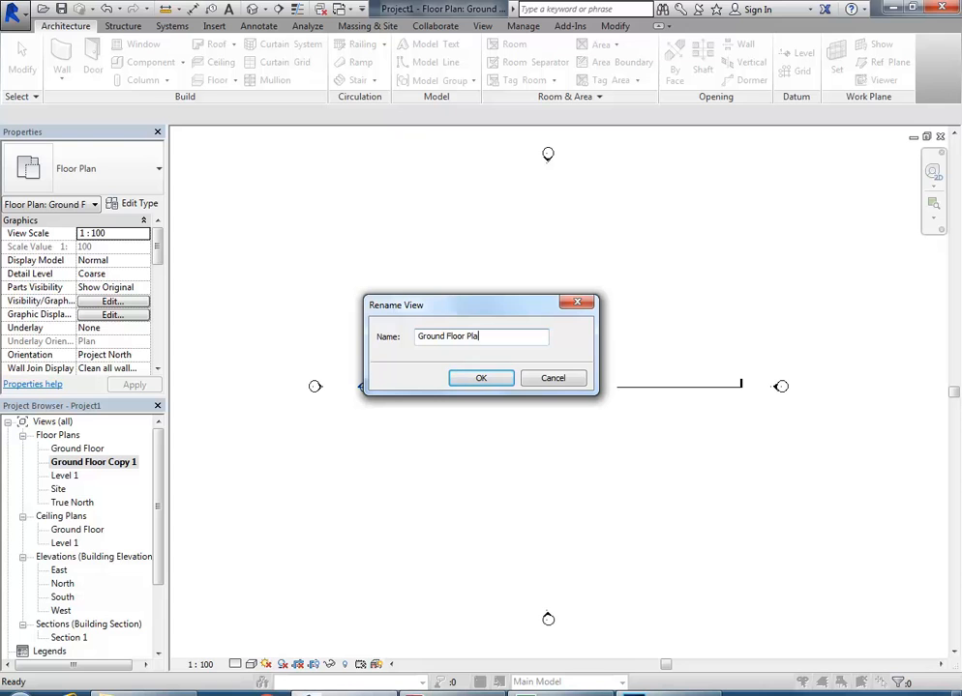
pyautogui.write('n-Image')
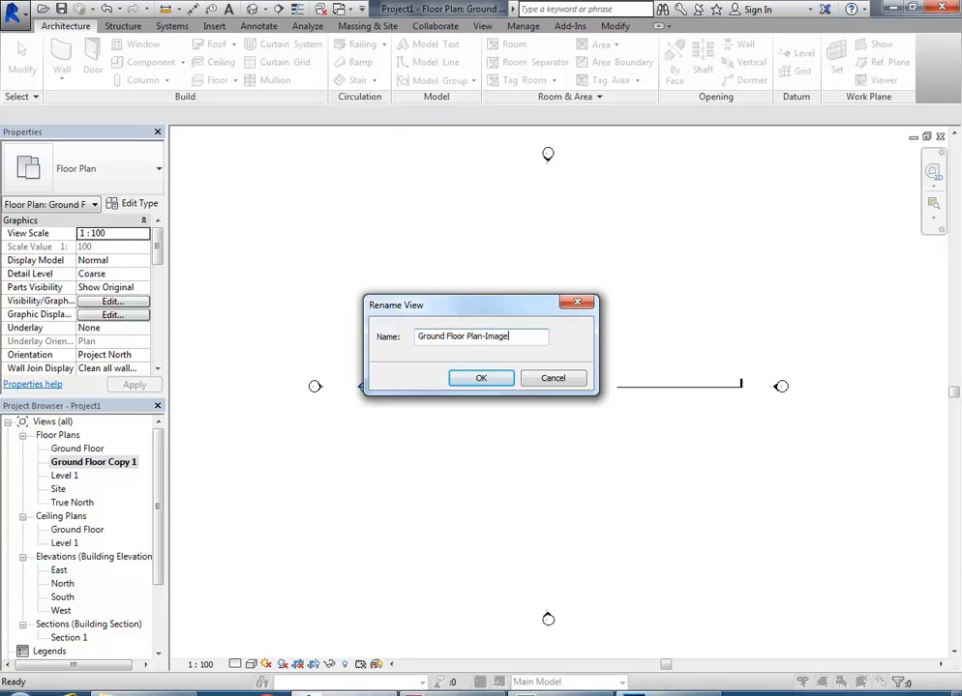
pyautogui.click(480, 378)
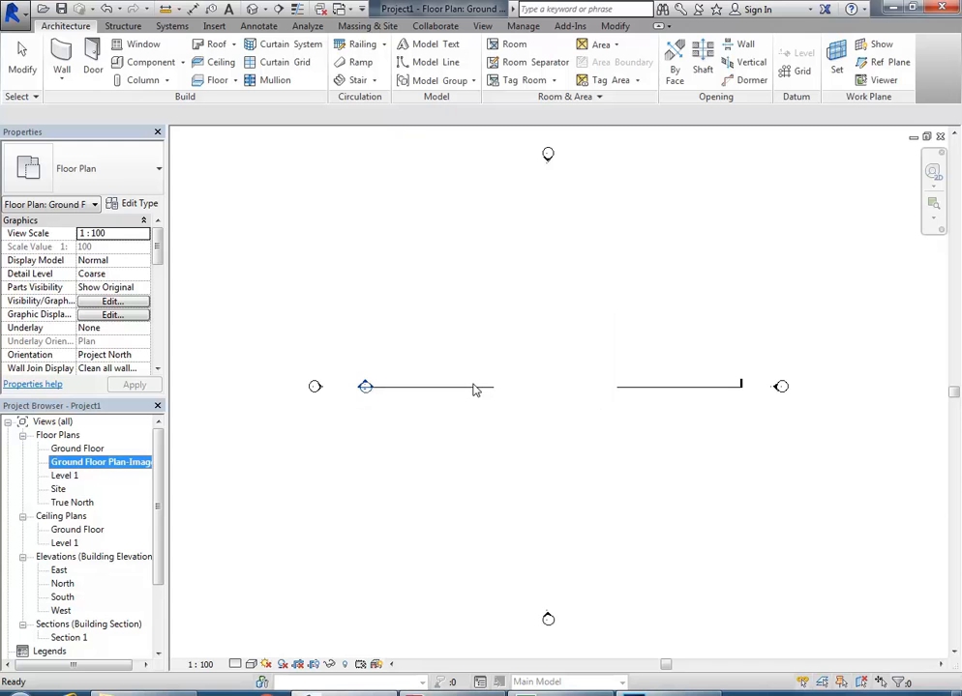
pyautogui.click(474, 369)
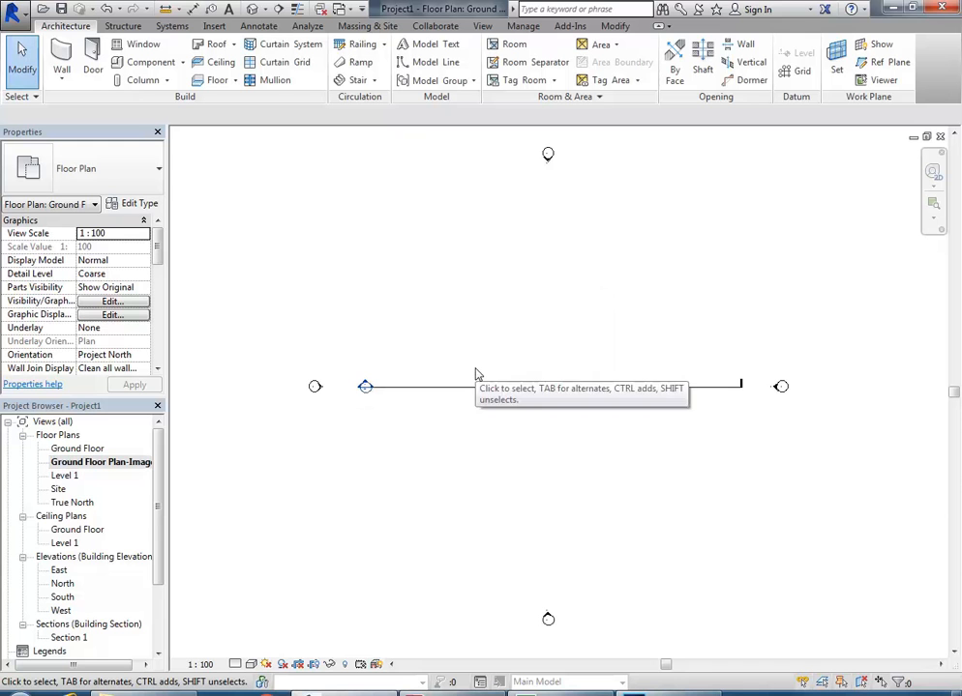
# Step: Start an image import and browse to the HarringtonSt folder under StudentResources (P:), EDU_DC_InteriorDesign, CAD 3
pyautogui.click(215, 29)
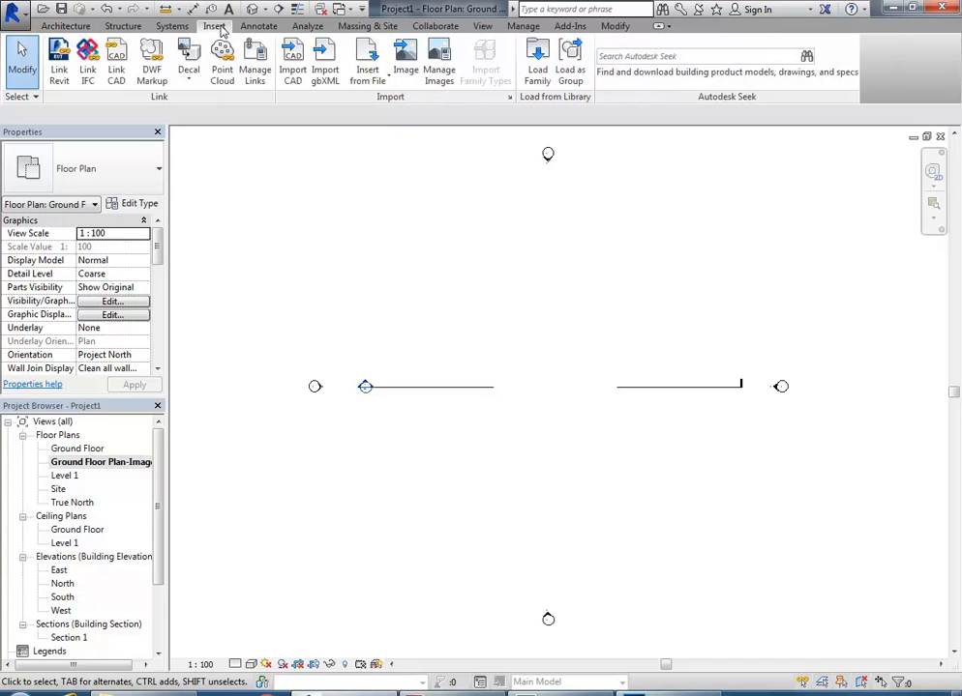
pyautogui.click(407, 62)
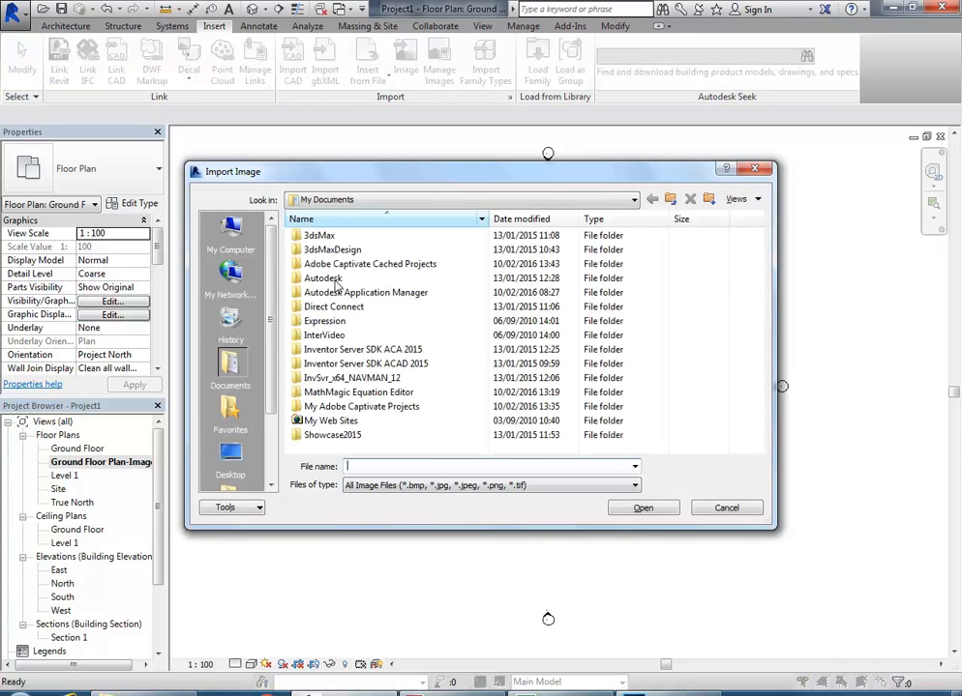
pyautogui.click(231, 234)
pyautogui.doubleClick(341, 333)
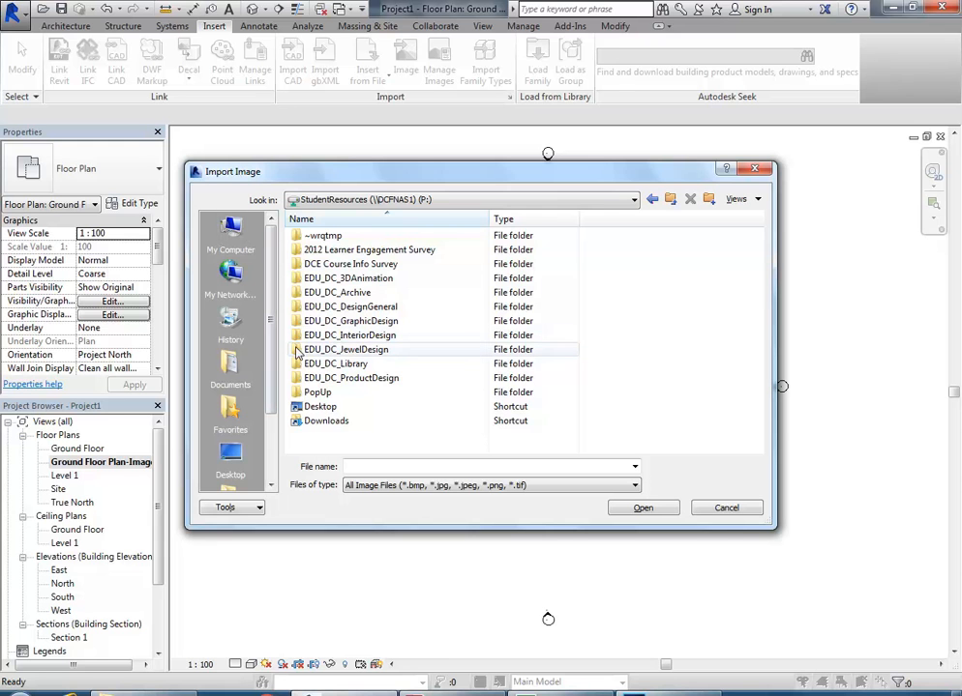
pyautogui.doubleClick(329, 335)
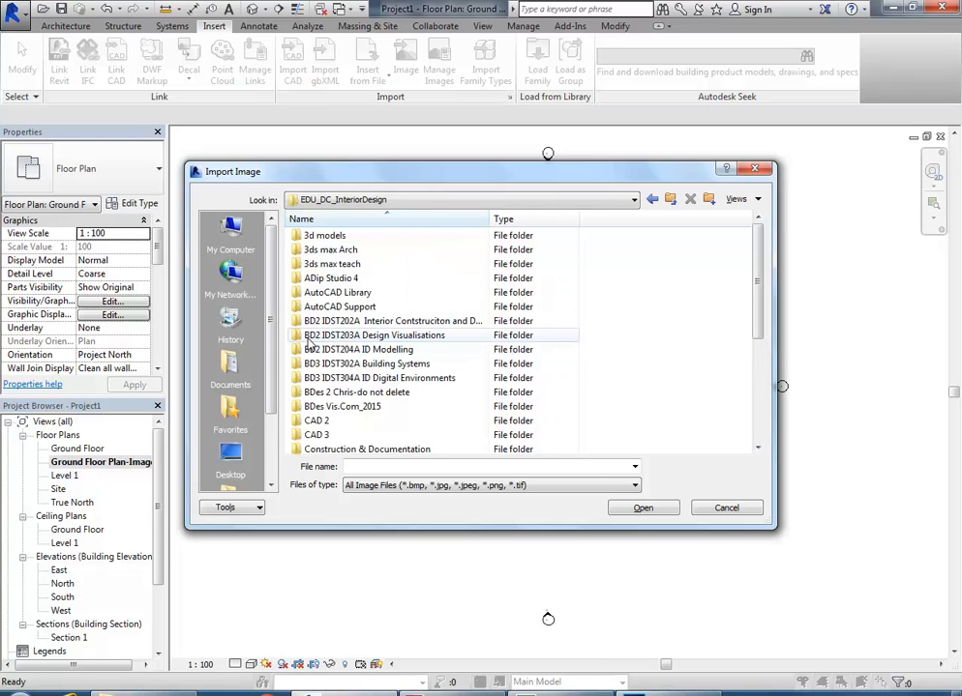
pyautogui.doubleClick(316, 436)
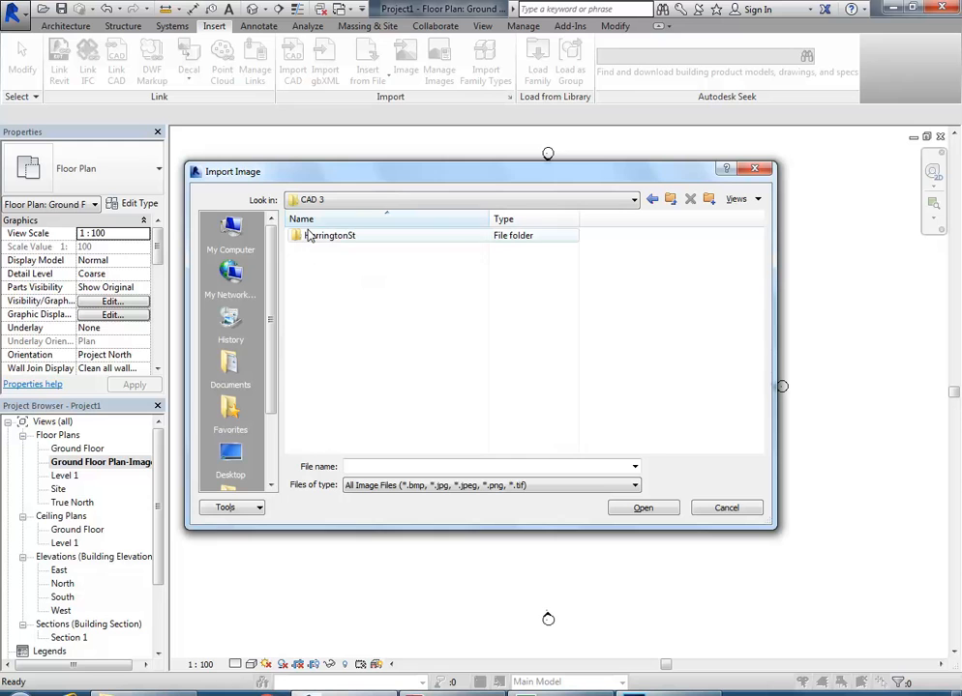
pyautogui.doubleClick(307, 235)
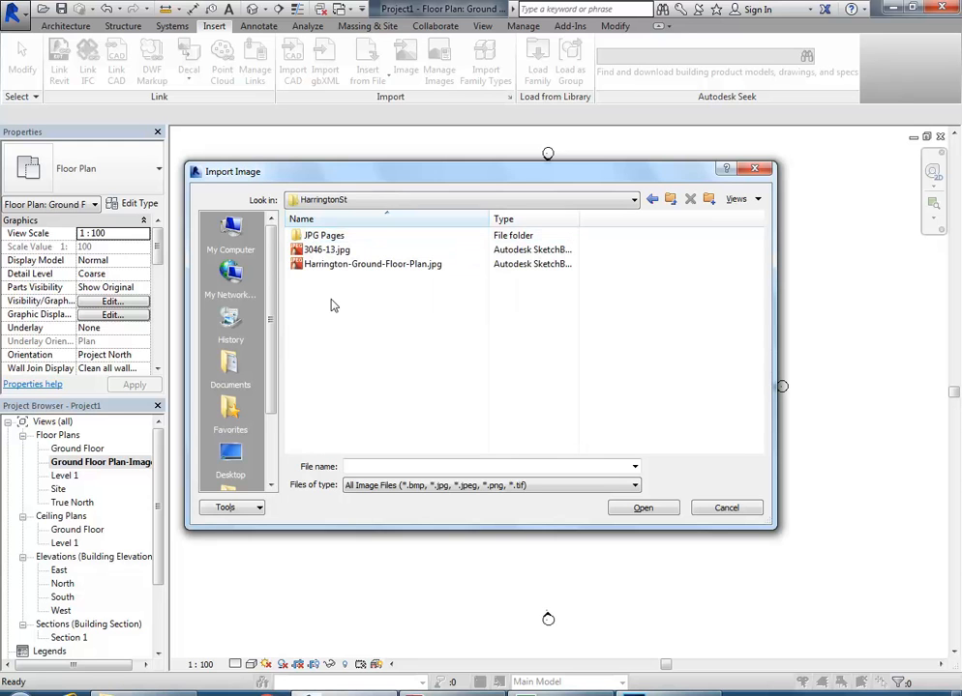
# Step: Import Harrington-Ground-Floor-Plan.jpg and place it in the plan view, centred approximately over the elevation markers
pyautogui.click(336, 264)
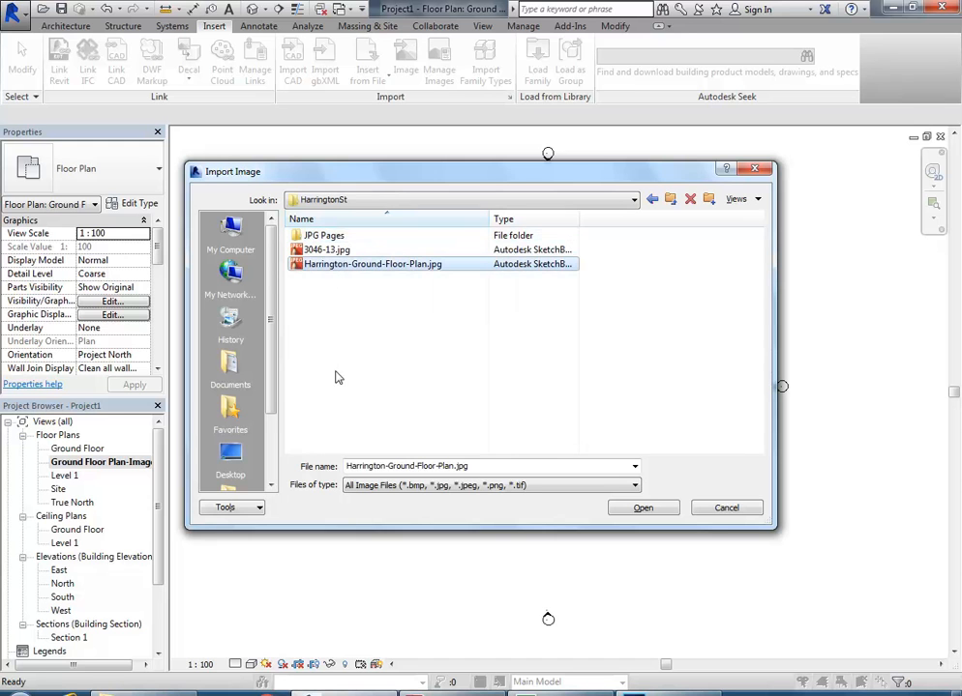
pyautogui.click(642, 509)
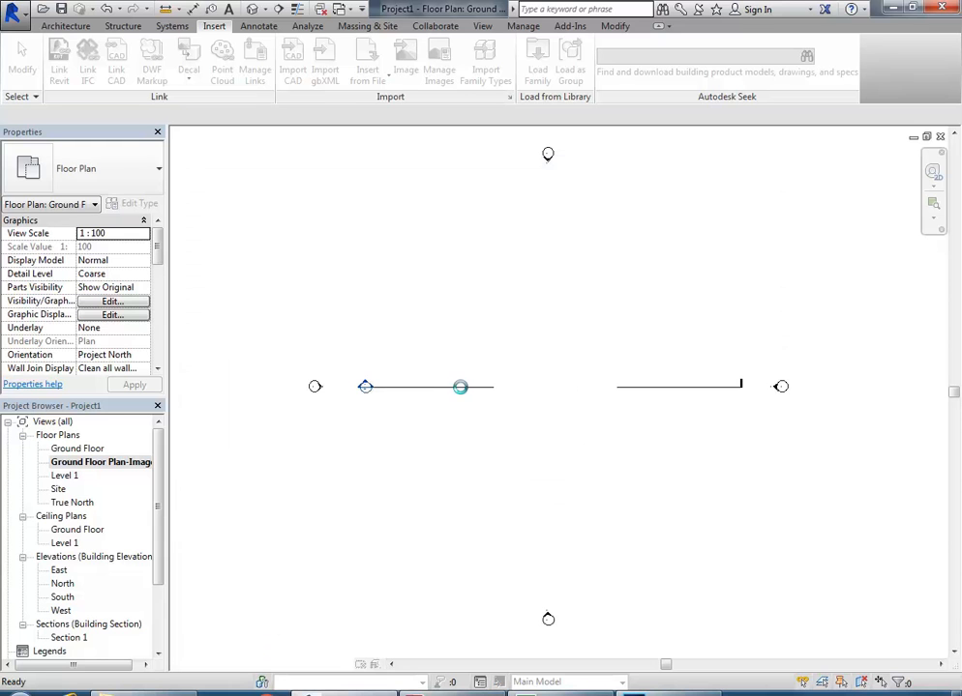
pyautogui.scroll(-4, 527, 404)
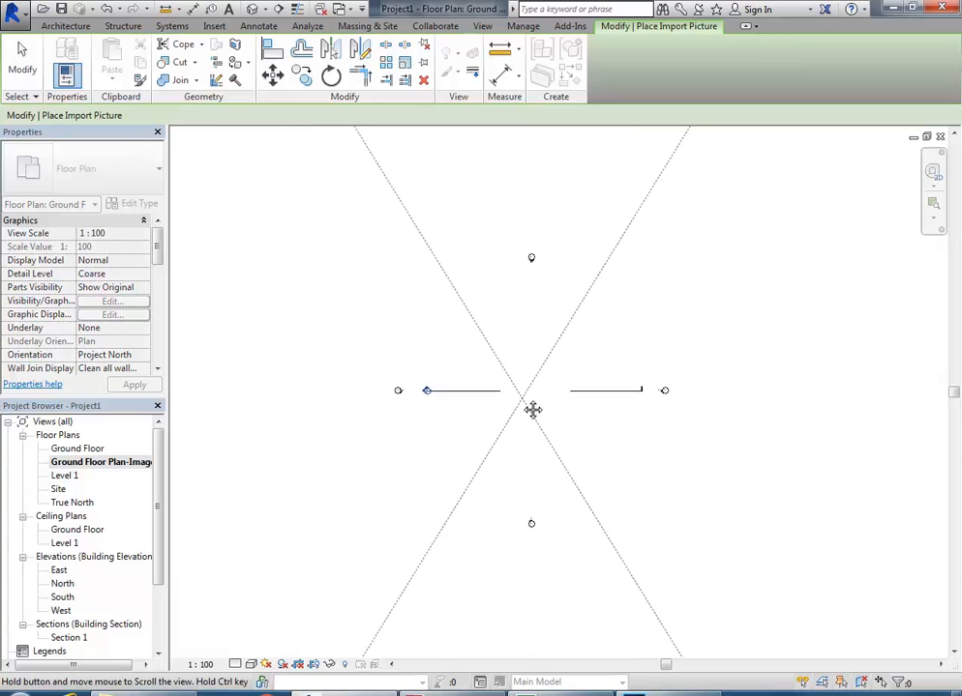
pyautogui.scroll(-5, 523, 404)
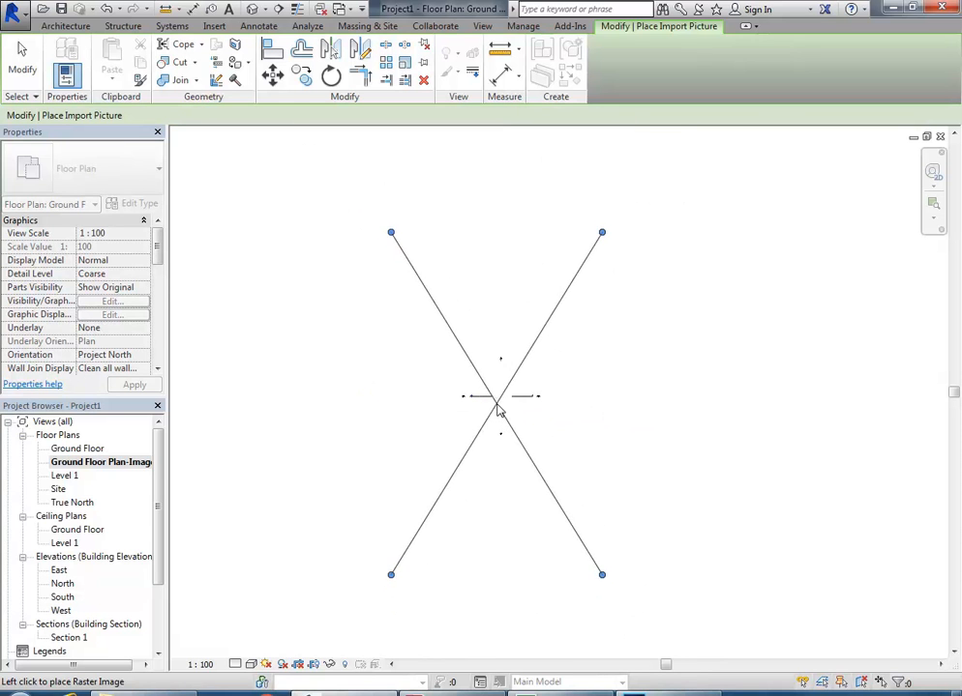
pyautogui.click(502, 406)
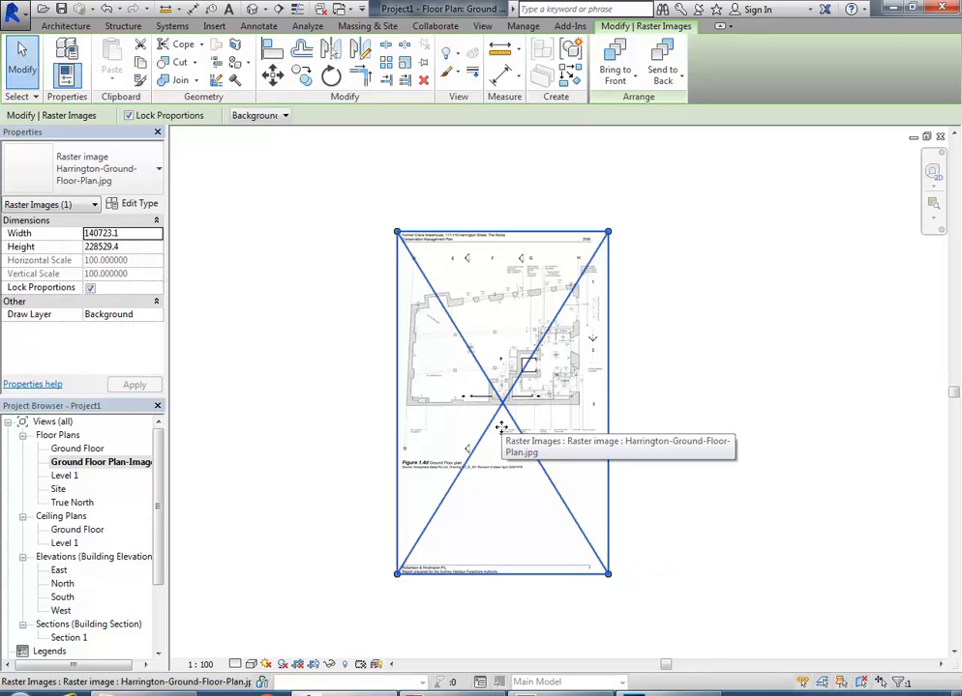
# Step: Examine the imported plan's printed dimensions beside the Door Pivot opening and around the lobby, and the overall extent of the image
pyautogui.scroll(8, 542, 435)
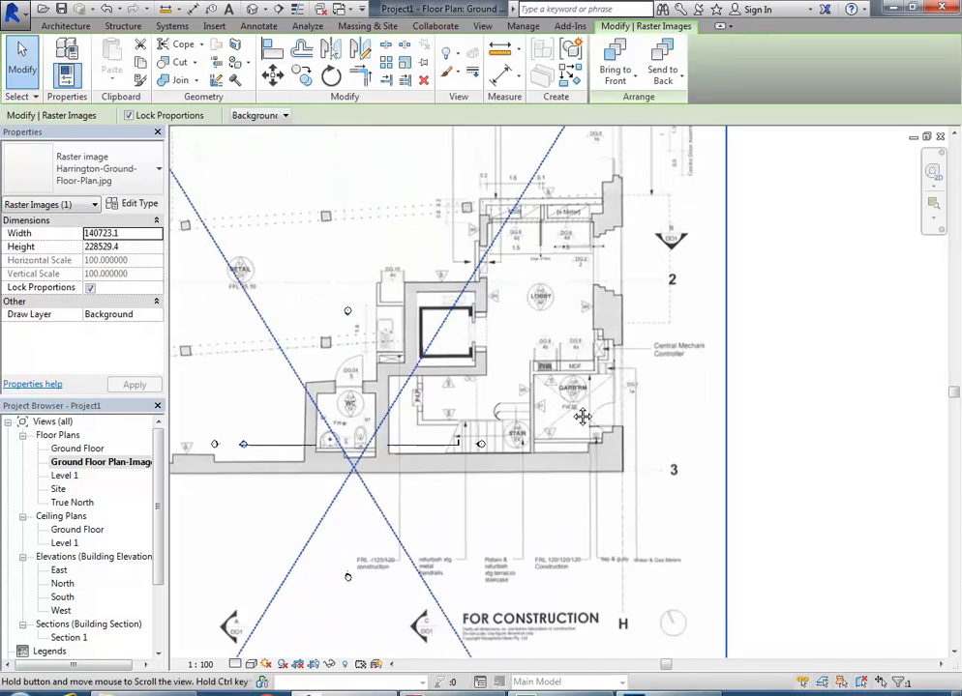
pyautogui.scroll(4, 580, 350)
pyautogui.scroll(-6, 581, 350)
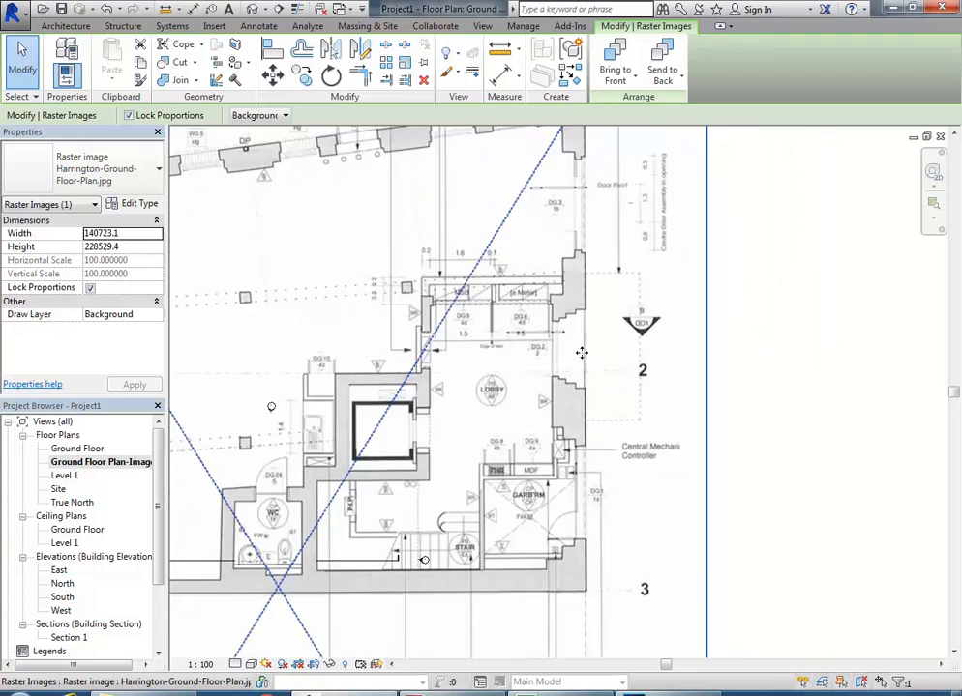
pyautogui.scroll(7, 559, 390)
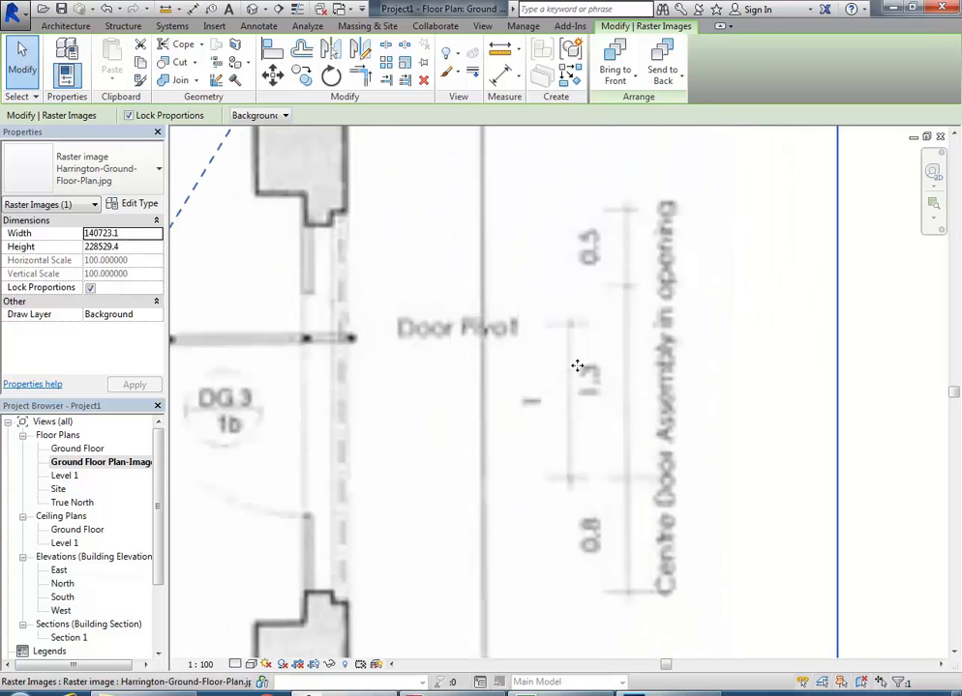
pyautogui.moveTo(588, 530); pyautogui.dragTo(564, 500, button='middle')
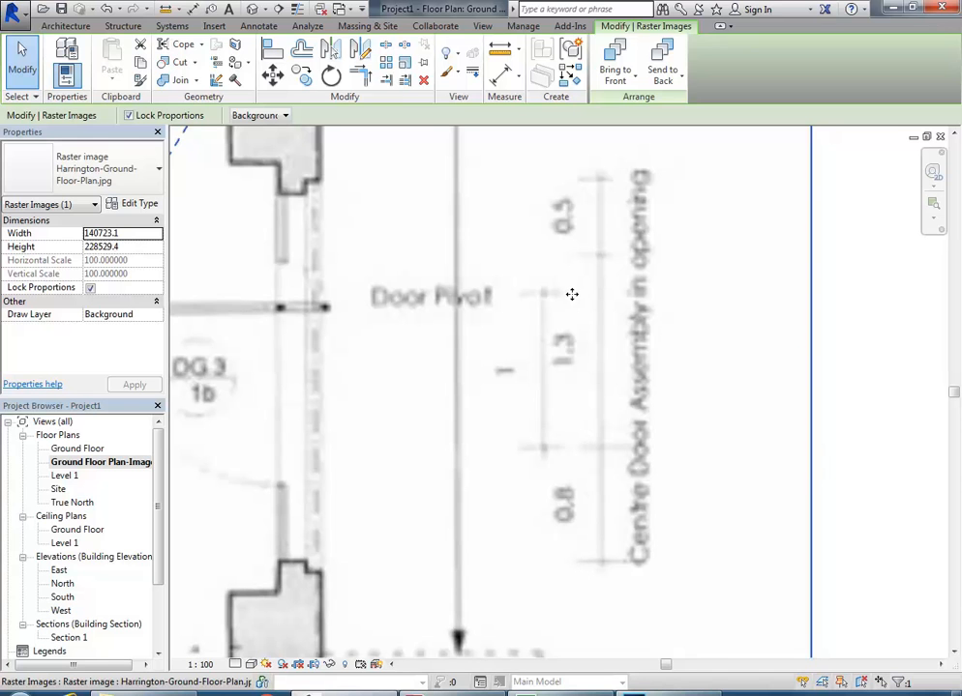
pyautogui.scroll(-2, 589, 180)
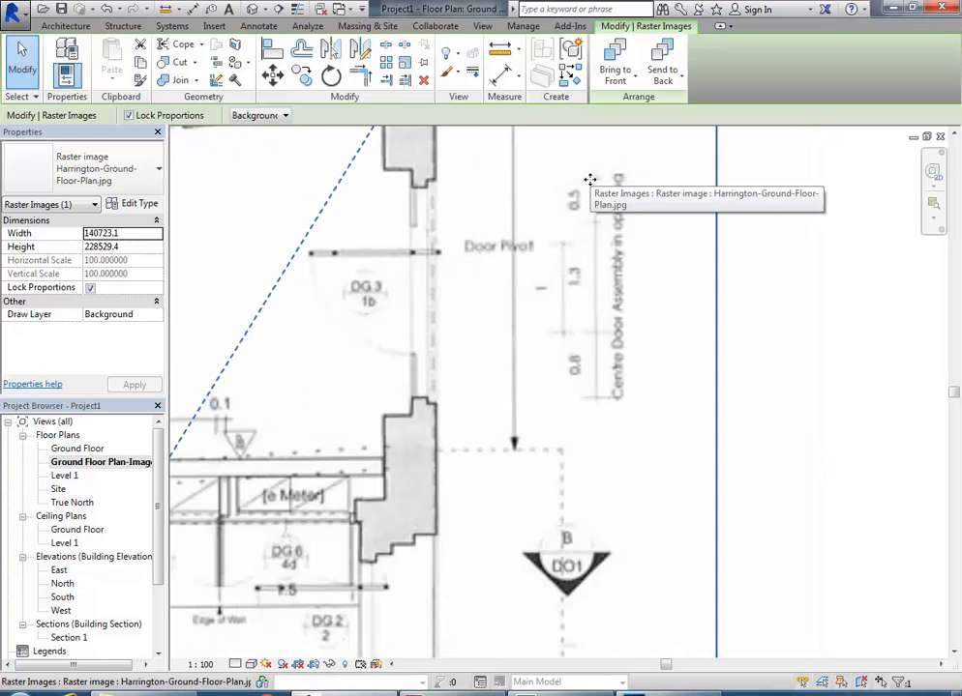
pyautogui.moveTo(435, 472); pyautogui.dragTo(549, 343, button='middle')
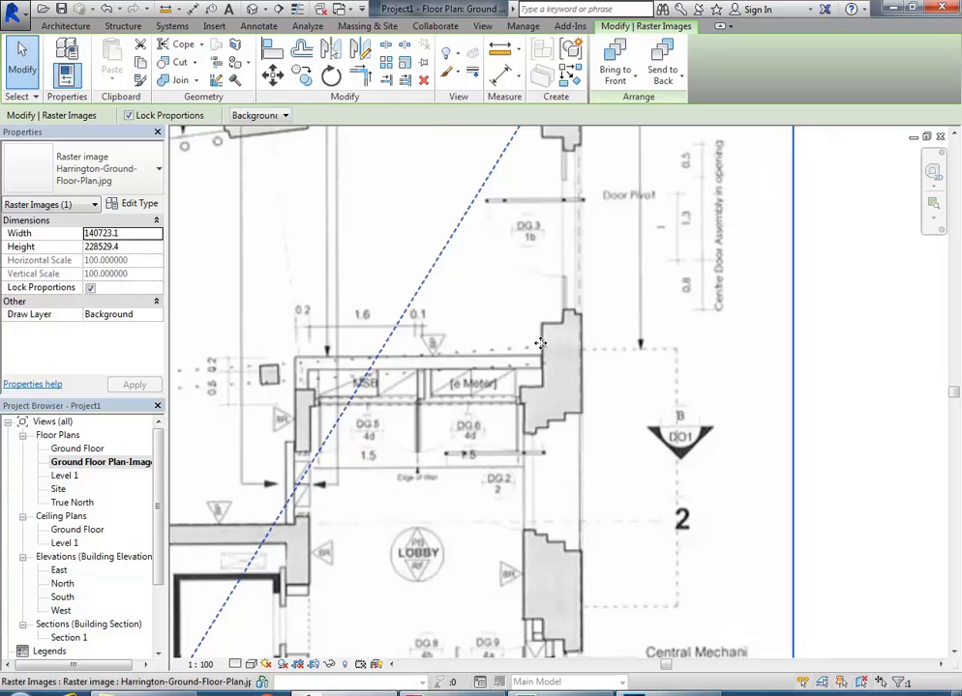
pyautogui.scroll(-5, 591, 356)
pyautogui.scroll(-2, 570, 368)
pyautogui.scroll(6, 526, 396)
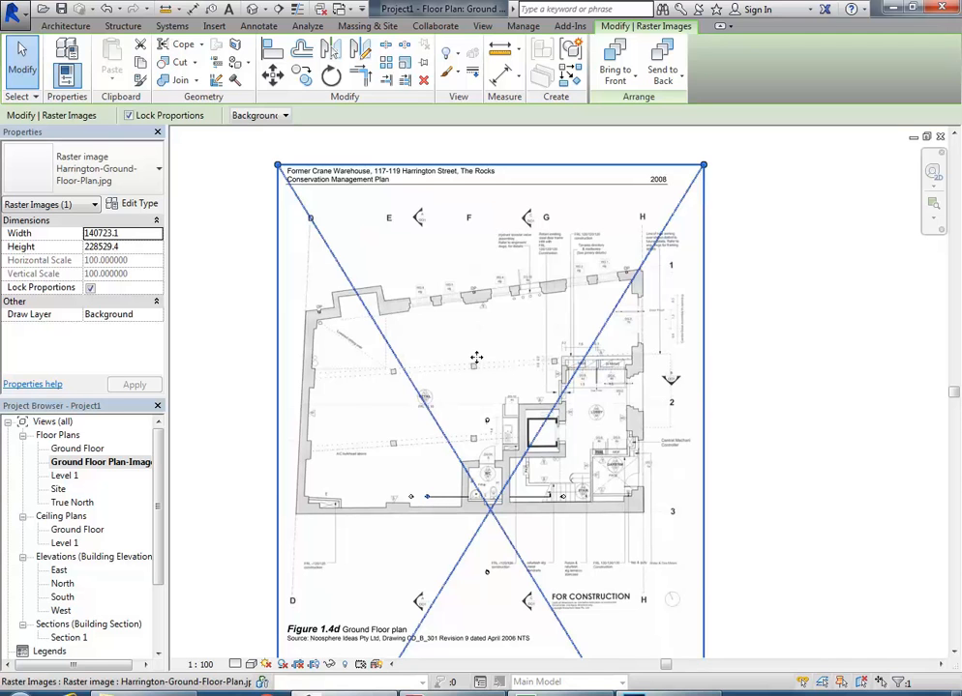
pyautogui.scroll(-4, 476, 358)
pyautogui.scroll(1, 476, 357)
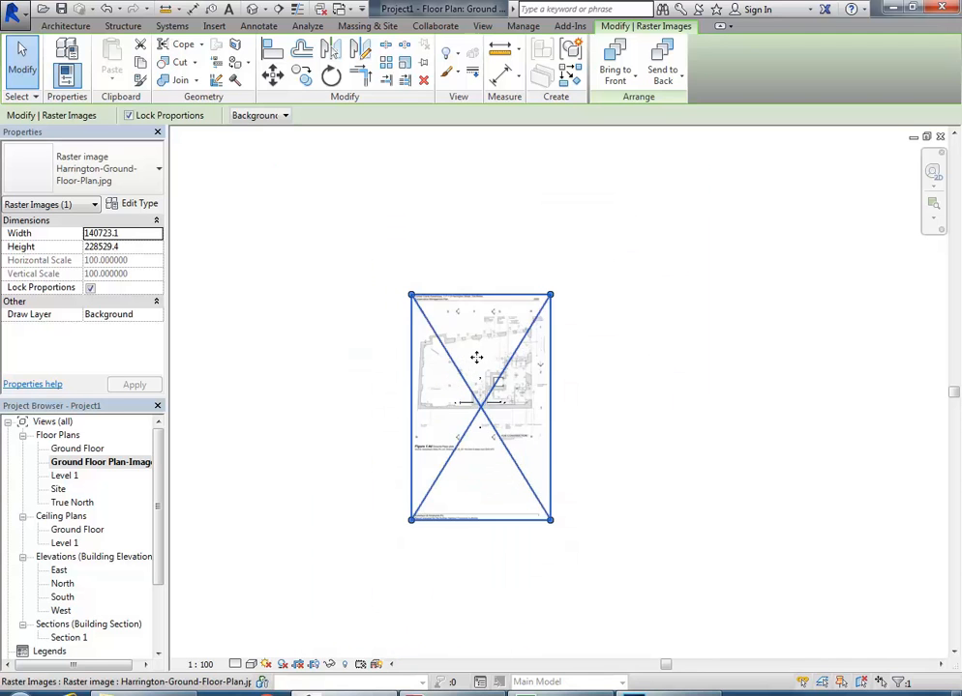
pyautogui.scroll(1, 476, 358)
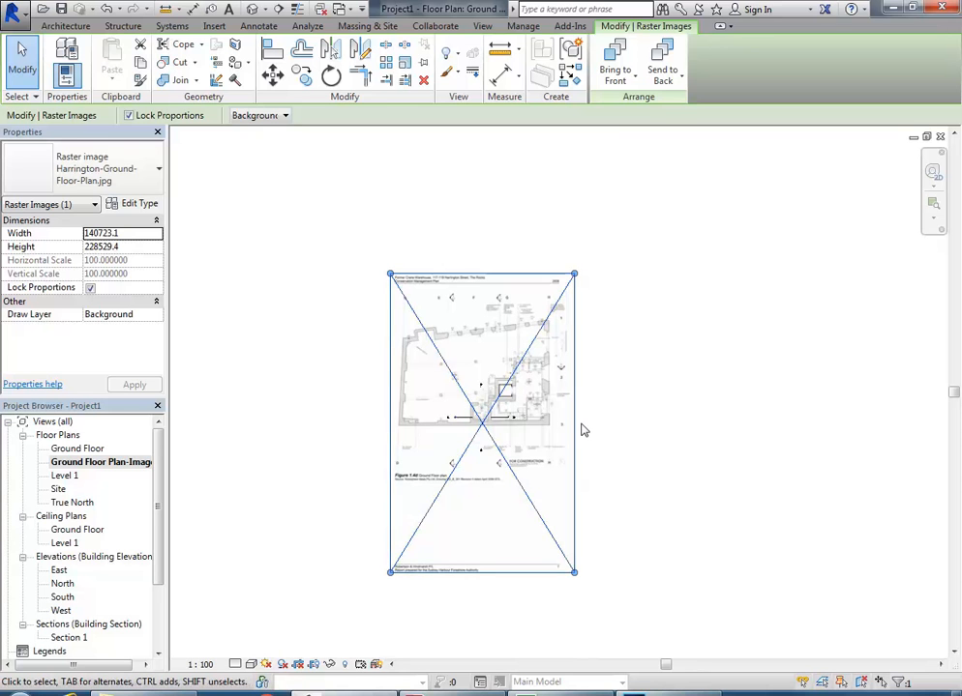
# Step: Examine the imported page image for surplus areas around the floor plan, including the figure caption and the page footer
pyautogui.click(610, 512)
pyautogui.click(464, 453)
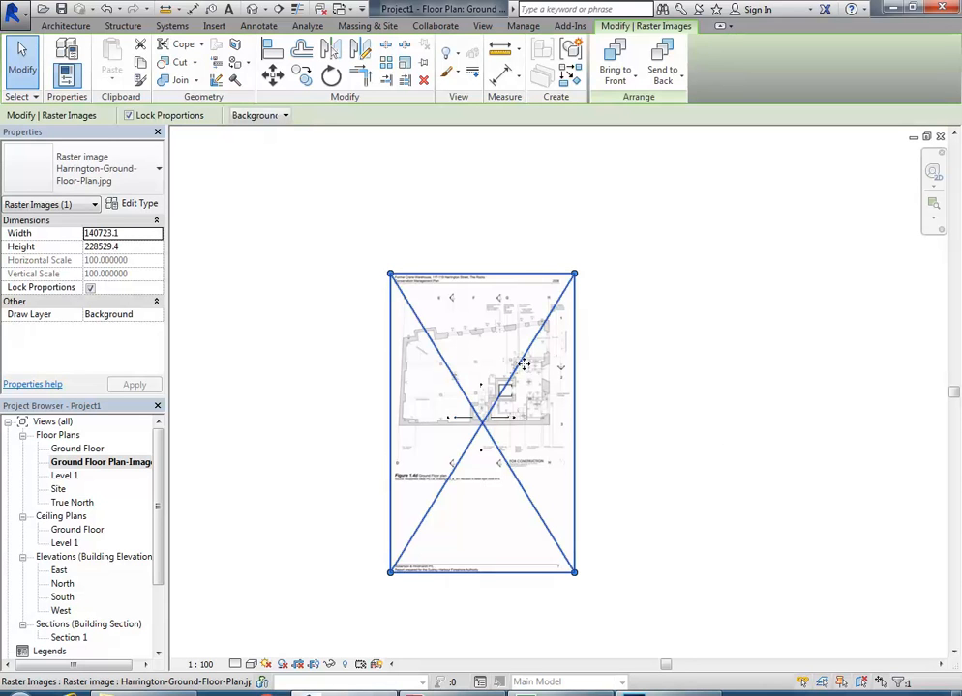
pyautogui.scroll(2, 498, 414)
pyautogui.scroll(2, 498, 414)
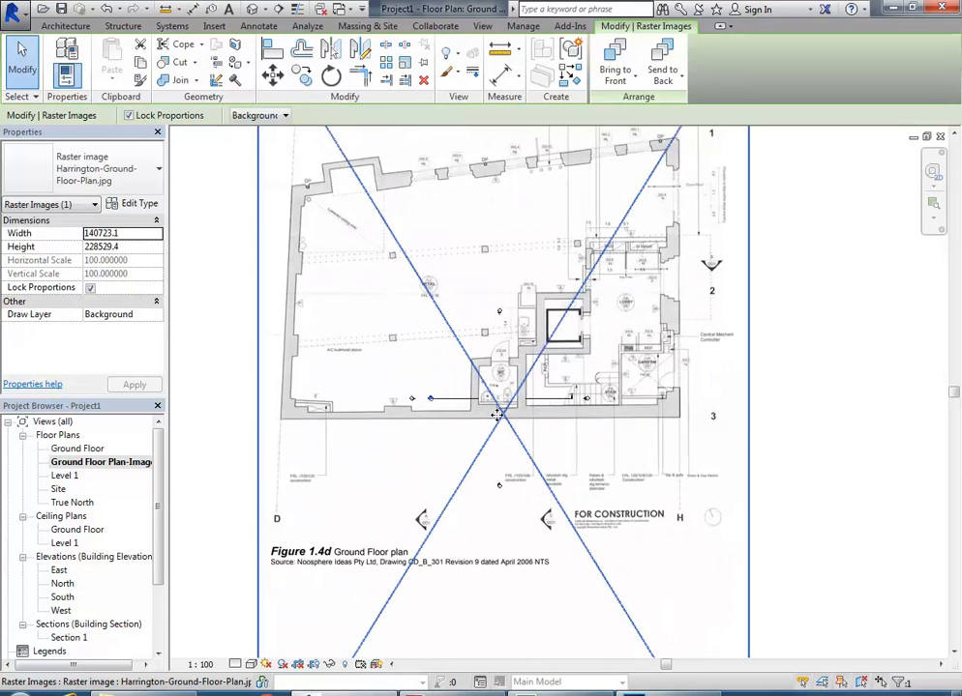
pyautogui.scroll(-4, 498, 414)
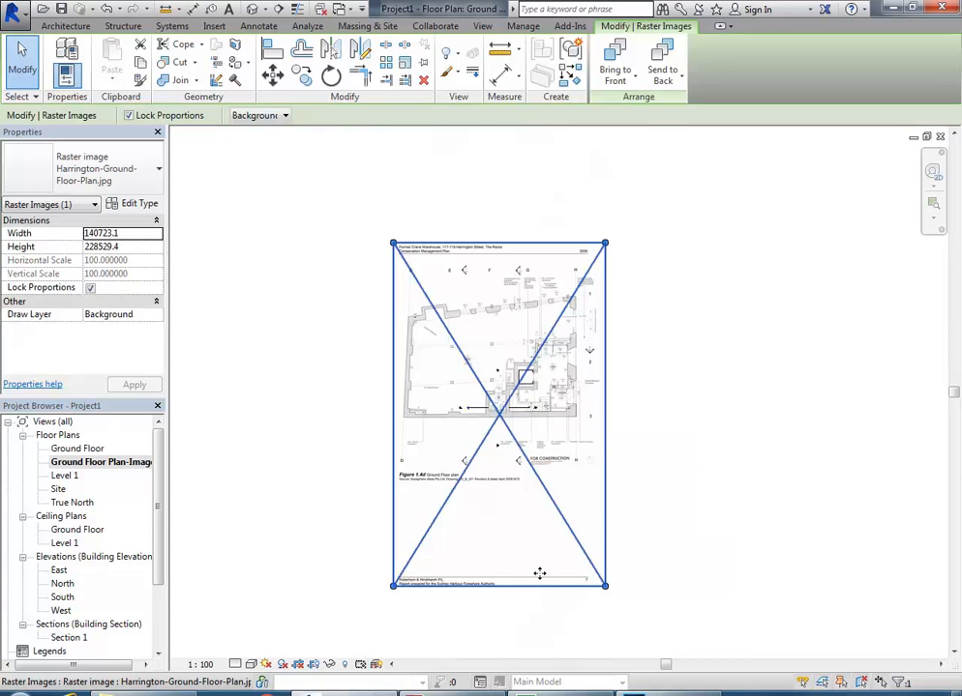
pyautogui.scroll(5, 484, 541)
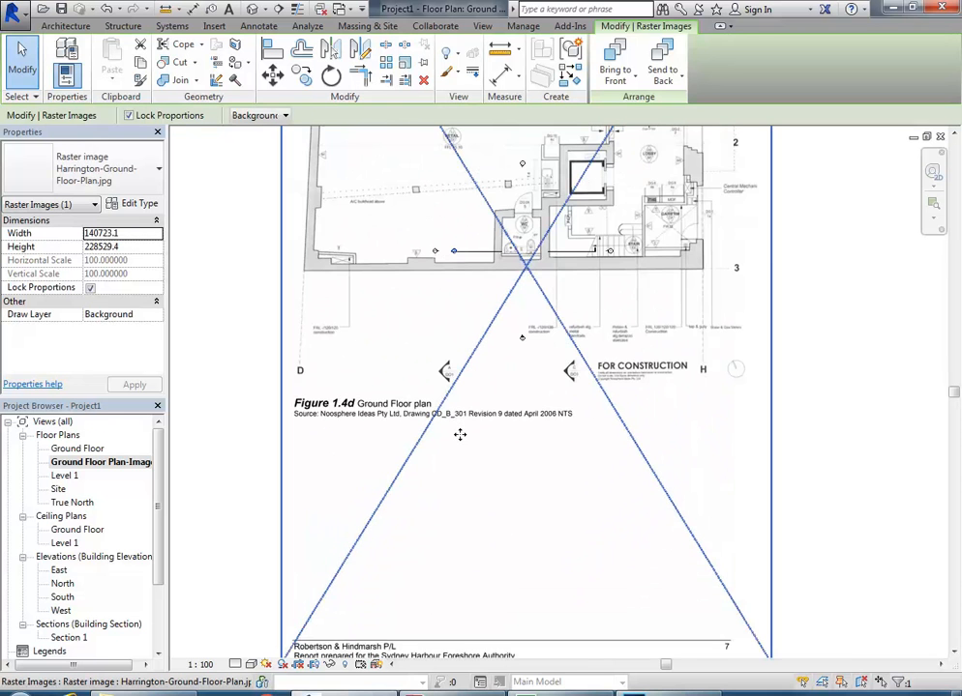
pyautogui.scroll(-2, 459, 435)
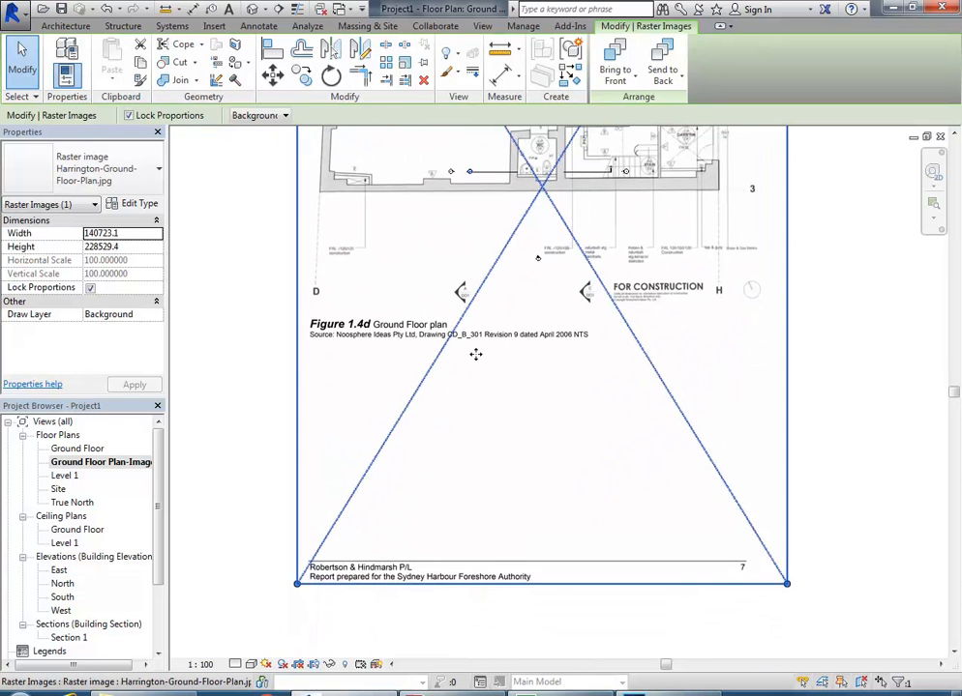
pyautogui.scroll(-2, 484, 472)
pyautogui.moveTo(484, 472); pyautogui.dragTo(483, 539, button='middle')
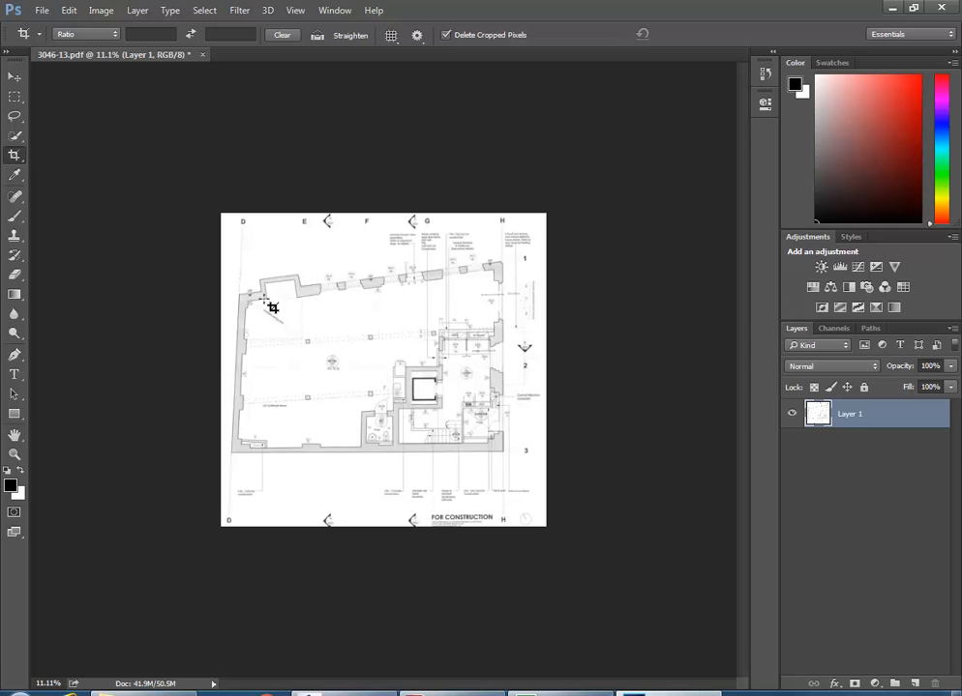
# Step: Return to Revit and delete the full-page Harrington-Ground-Floor-Plan.jpg image from the plan view
pyautogui.click(640, 694)
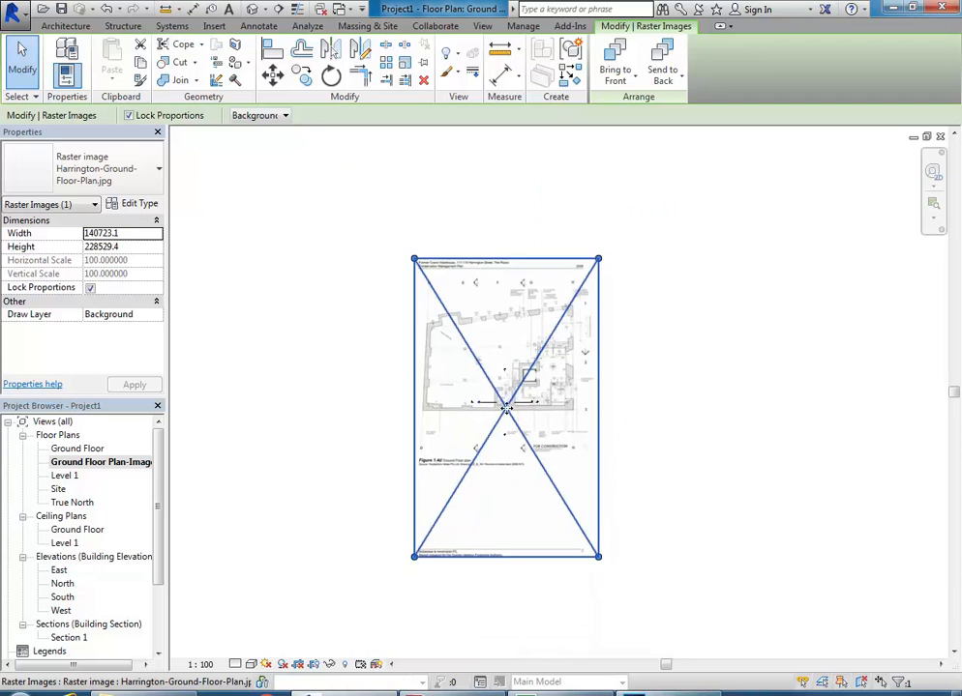
pyautogui.press('Delete')
pyautogui.scroll(2, 496, 386)
pyautogui.moveTo(528, 450); pyautogui.dragTo(508, 448, button='middle')
pyautogui.scroll(1, 508, 448)
# Step: Switch to Photoshop and save the cropped plan as a High quality baseline JPEG, overwriting Harrington-Ground-Floor-Plan.jpg in the HarringtonSt folder
pyautogui.click(650, 693)
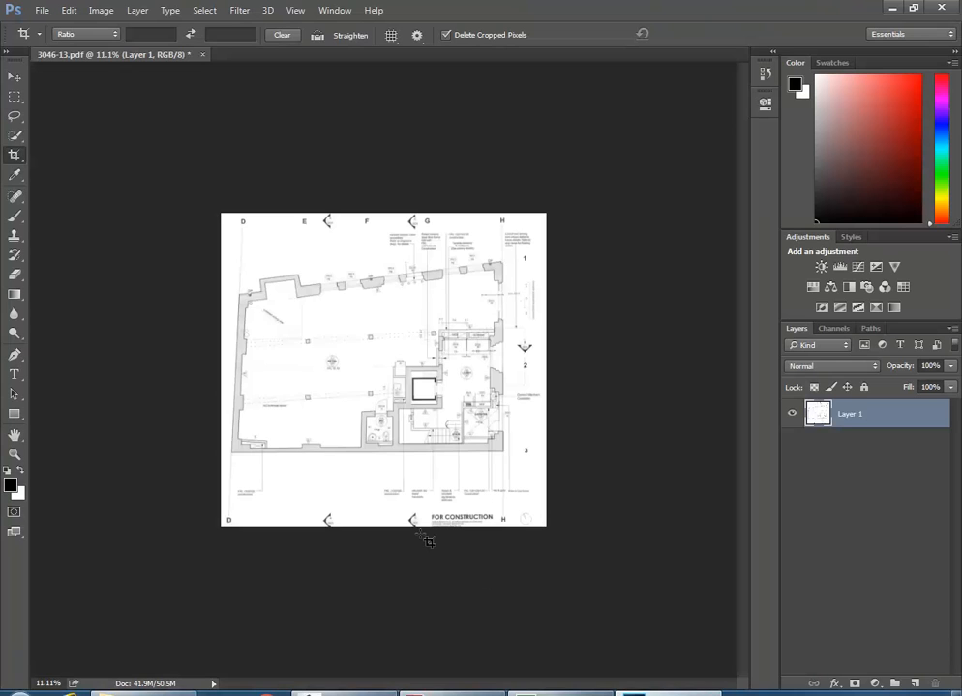
pyautogui.click(41, 10)
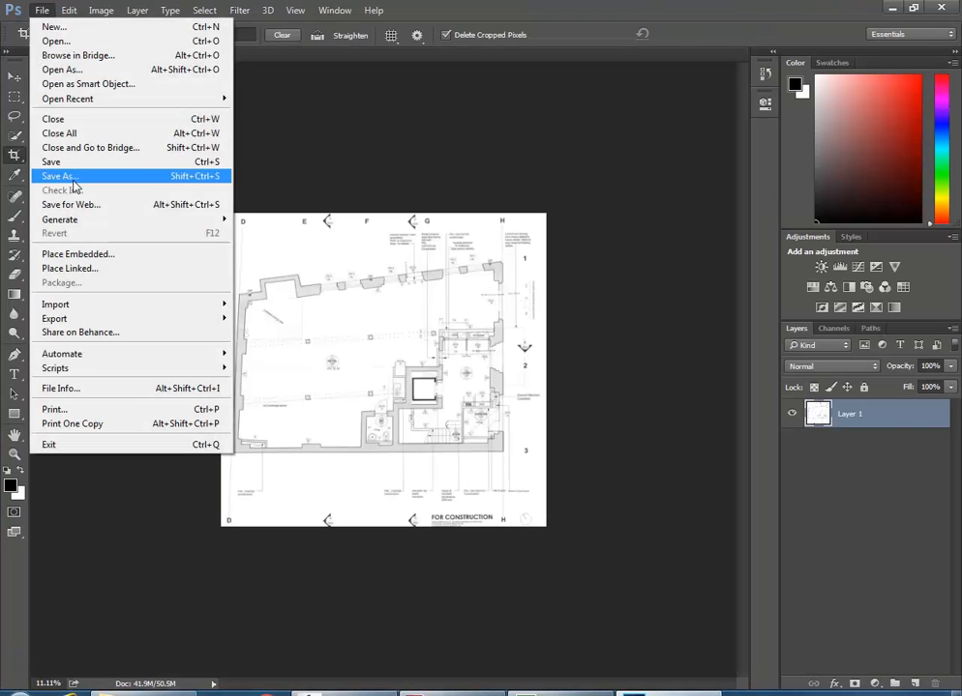
pyautogui.click(60, 176)
pyautogui.click(303, 449)
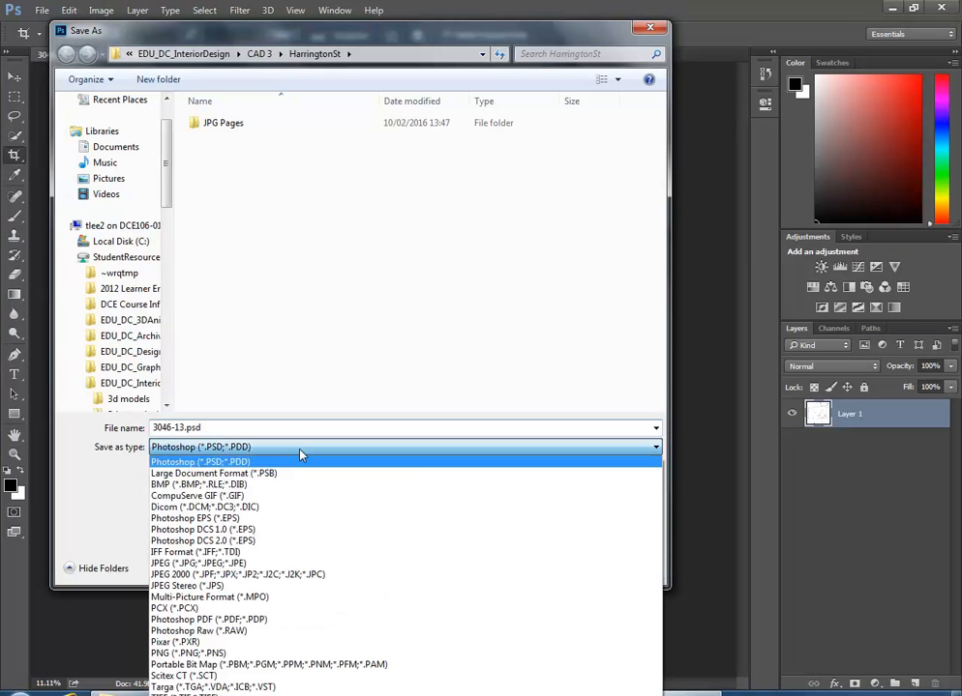
pyautogui.click(217, 563)
pyautogui.click(242, 154)
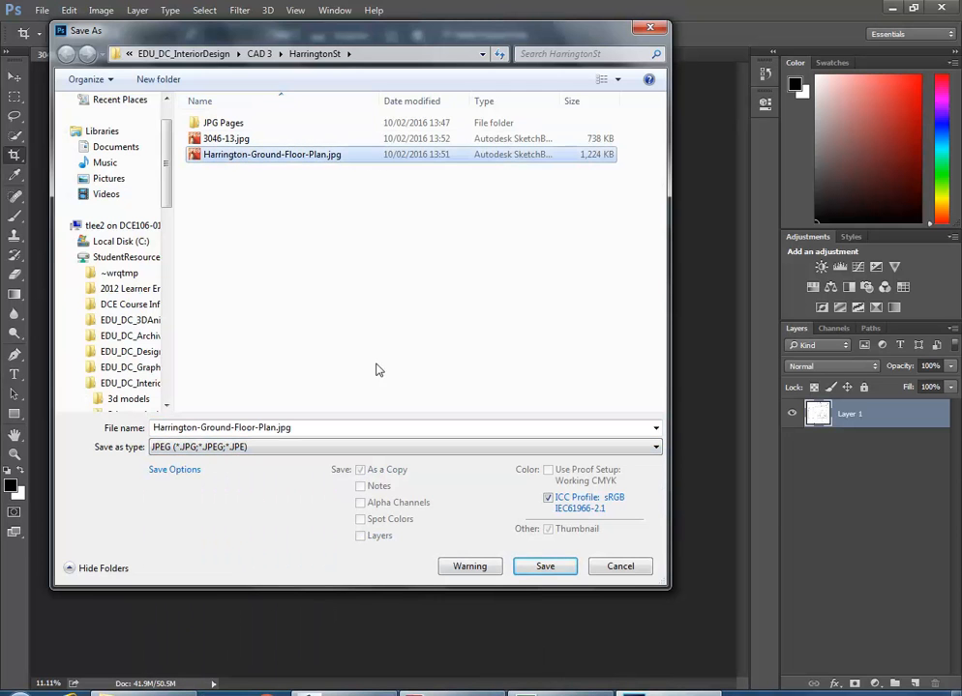
pyautogui.click(535, 567)
pyautogui.click(514, 354)
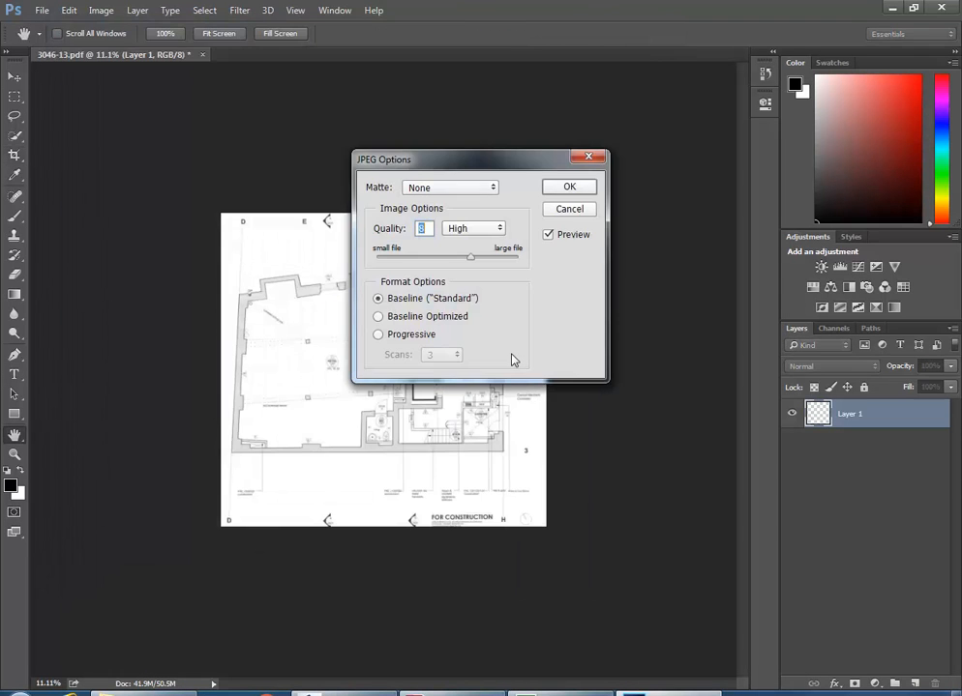
pyautogui.click(567, 189)
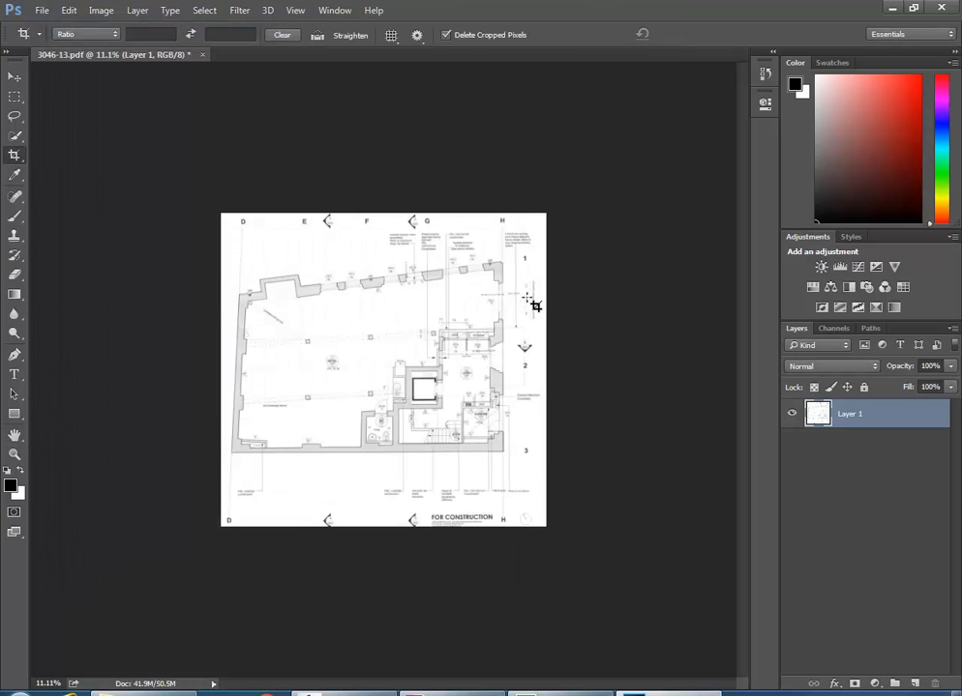
# Step: Check the saved Harrington-Ground-Floor-Plan.jpg in Windows Photo Viewer from the HarringtonSt folder, and return to Revit
pyautogui.click(145, 693)
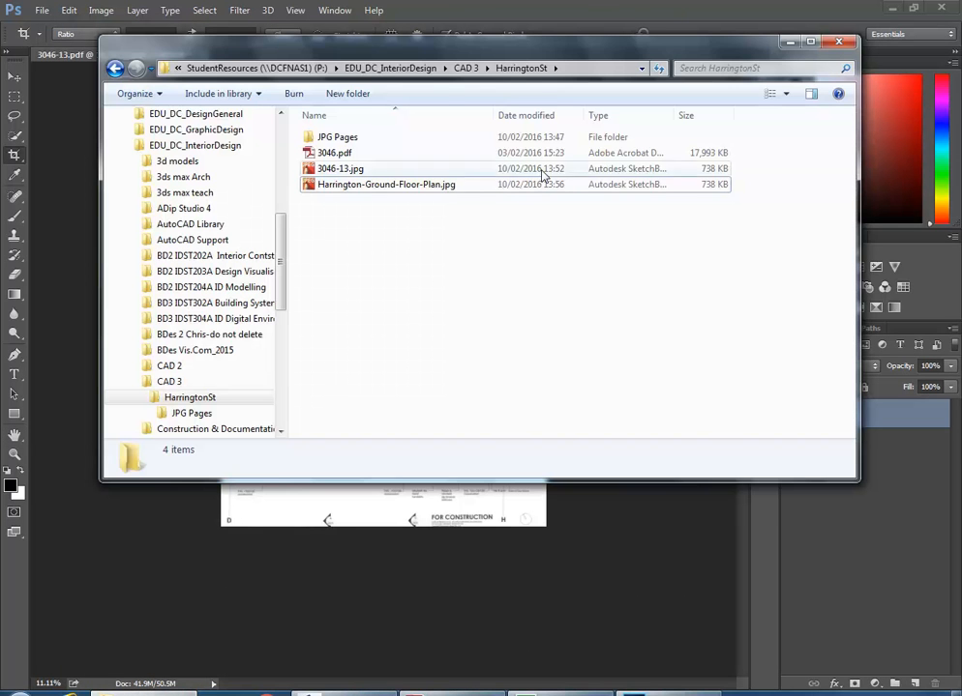
pyautogui.rightClick(352, 188)
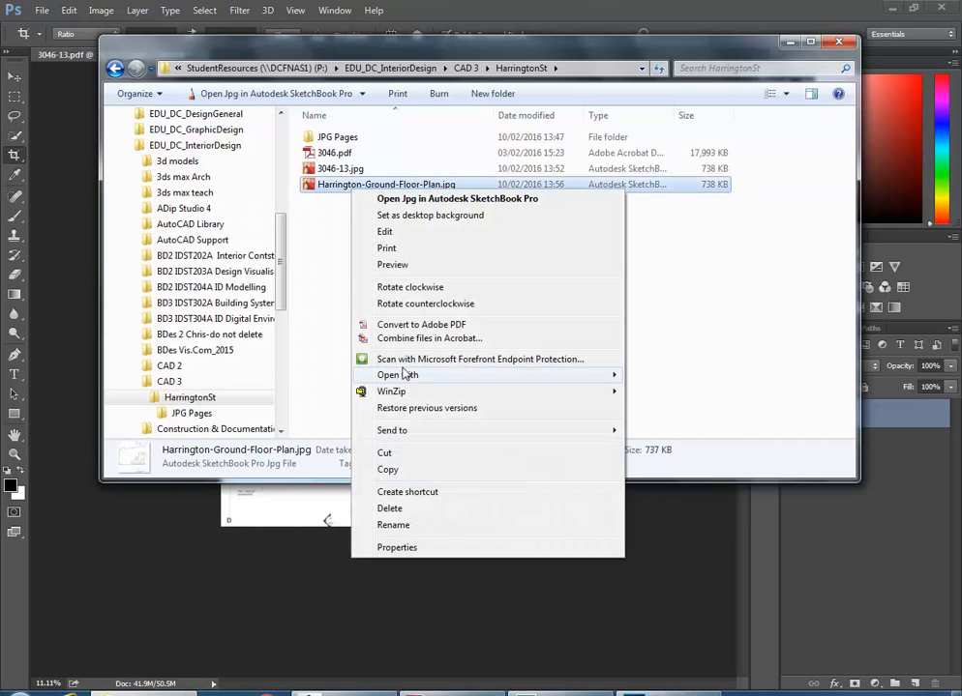
pyautogui.moveTo(405, 375)
pyautogui.click(700, 476)
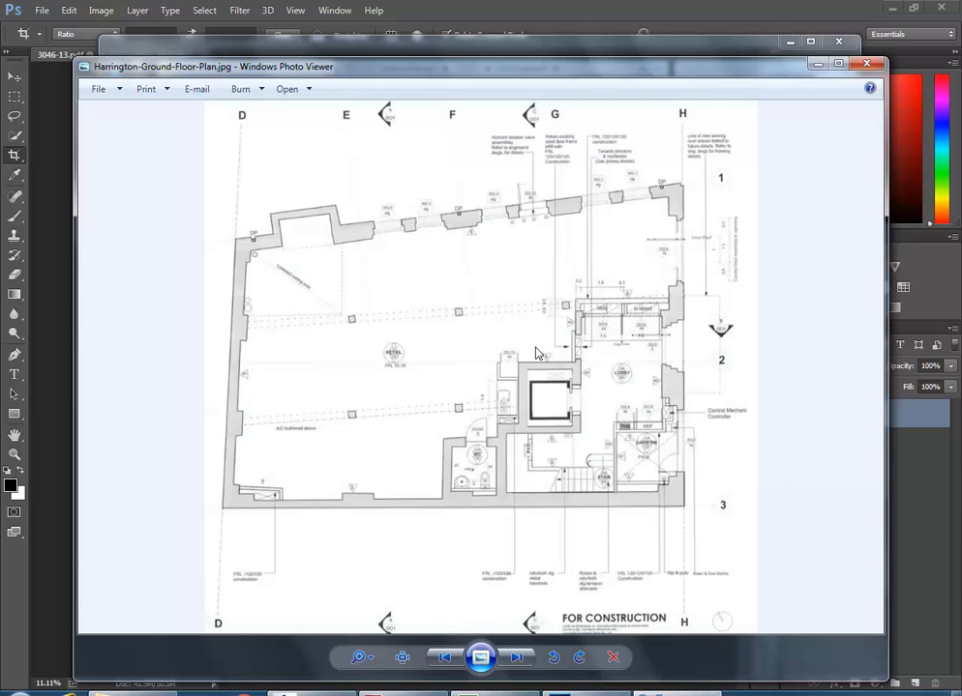
pyautogui.click(818, 64)
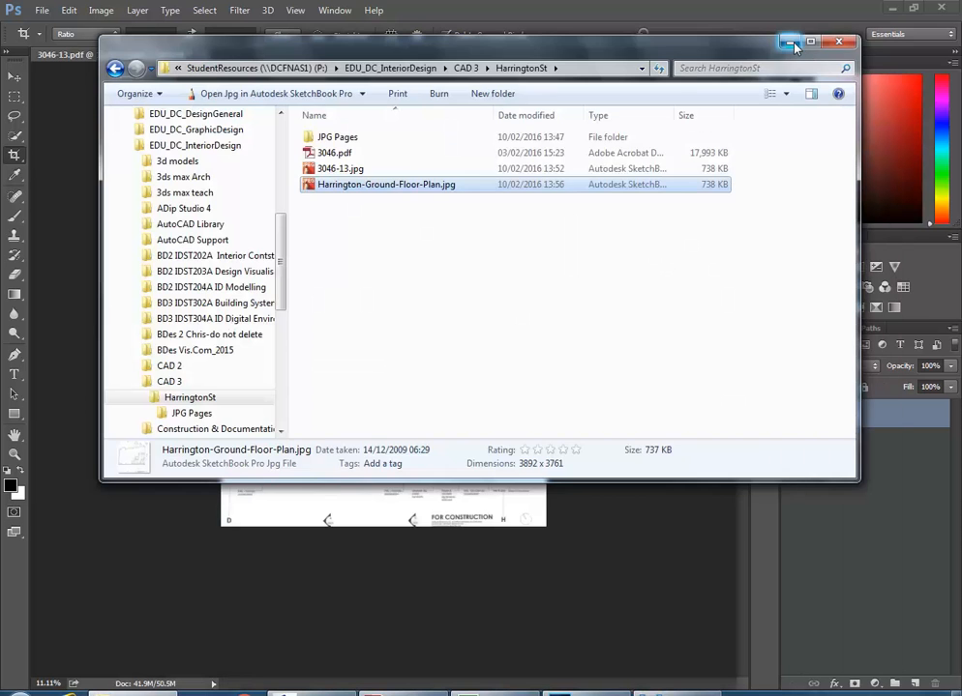
pyautogui.click(789, 42)
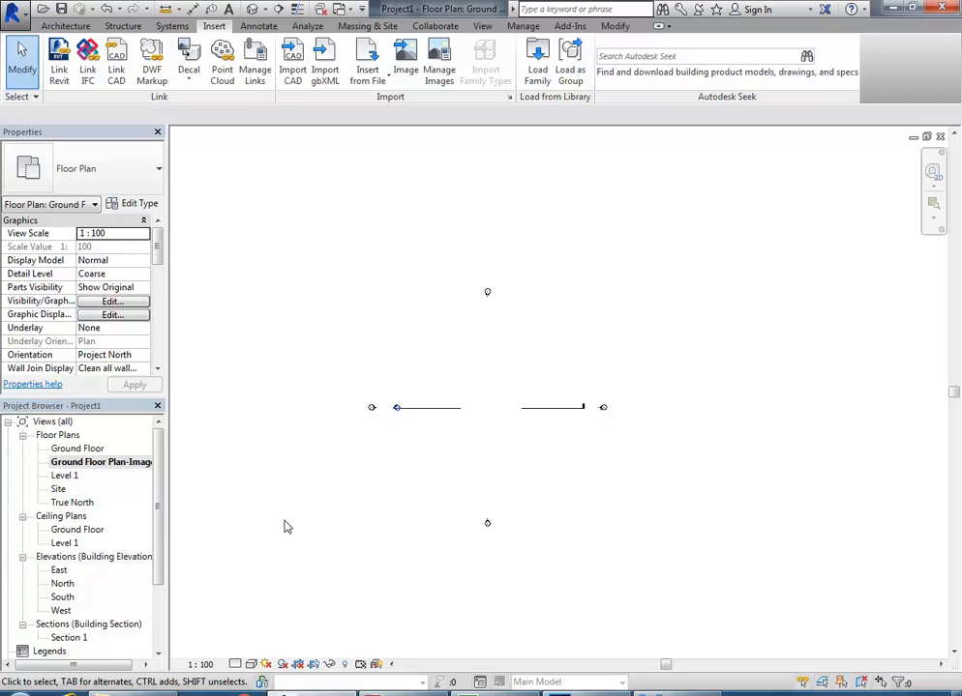
# Step: Import the cropped Harrington-Ground-Floor-Plan.jpg and place it in the plan view, centred approximately between the elevation markers
pyautogui.click(406, 67)
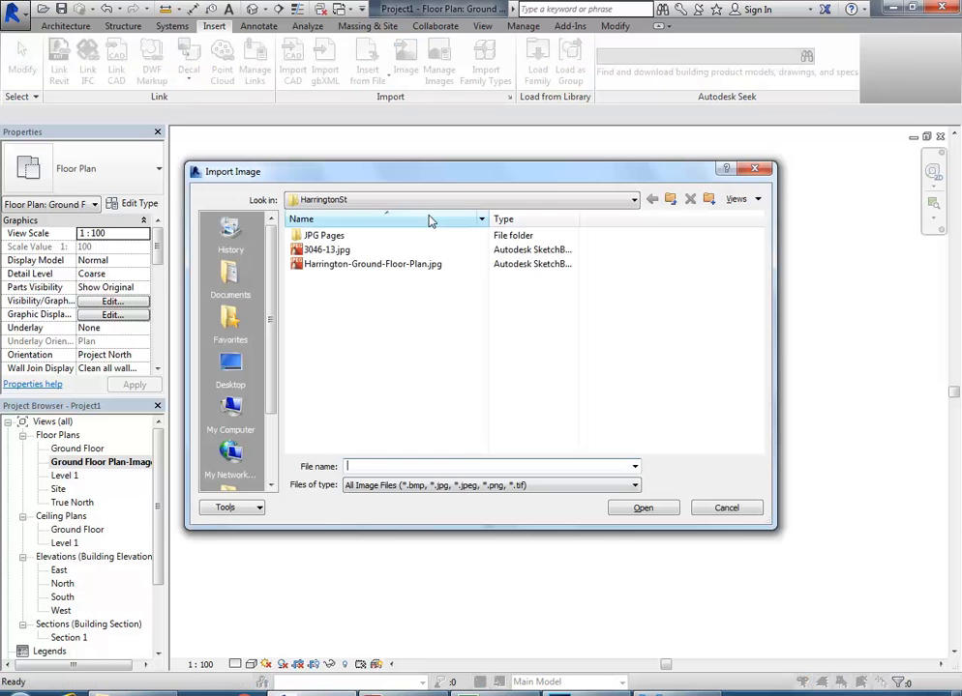
pyautogui.click(369, 265)
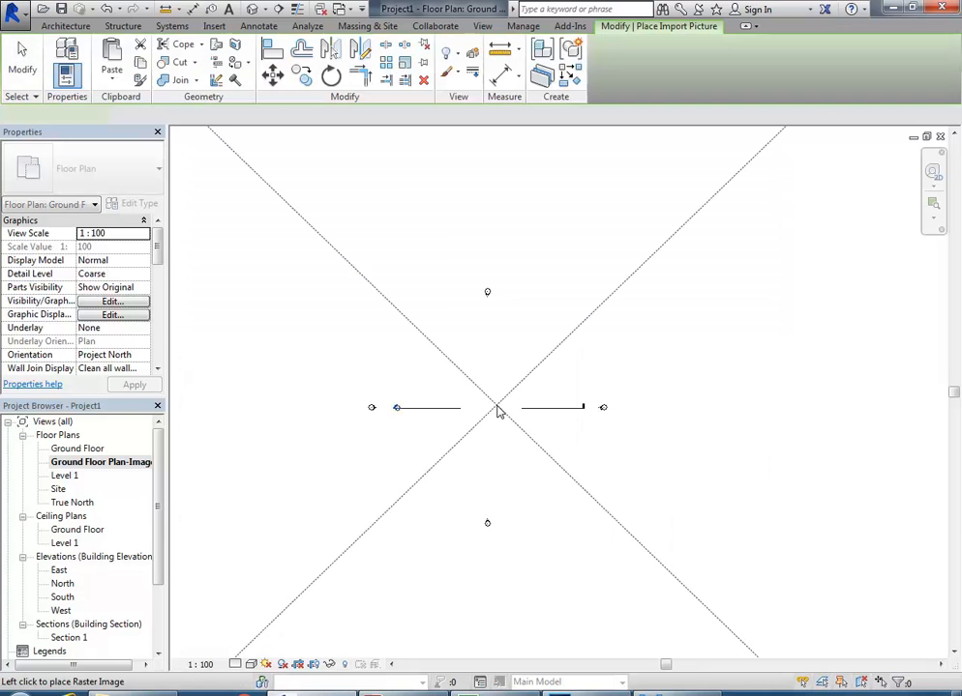
pyautogui.click(495, 408)
pyautogui.scroll(-5, 494, 408)
pyautogui.scroll(4, 493, 409)
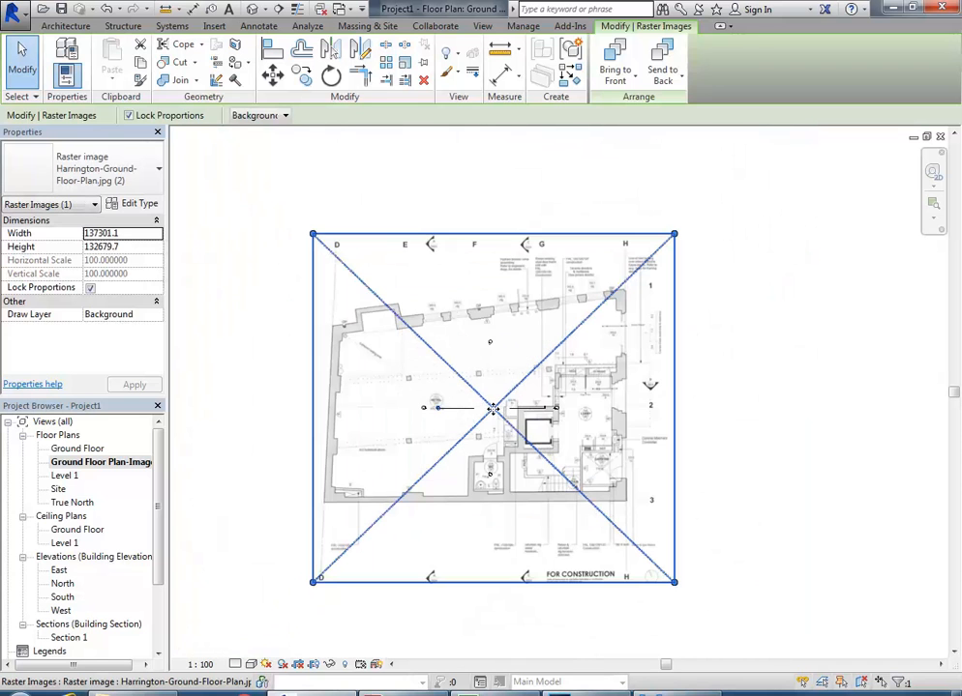
# Step: Examine the cropped plan image around the lobby, lift and entrance side, and its overall extent in the view
pyautogui.scroll(1, 494, 408)
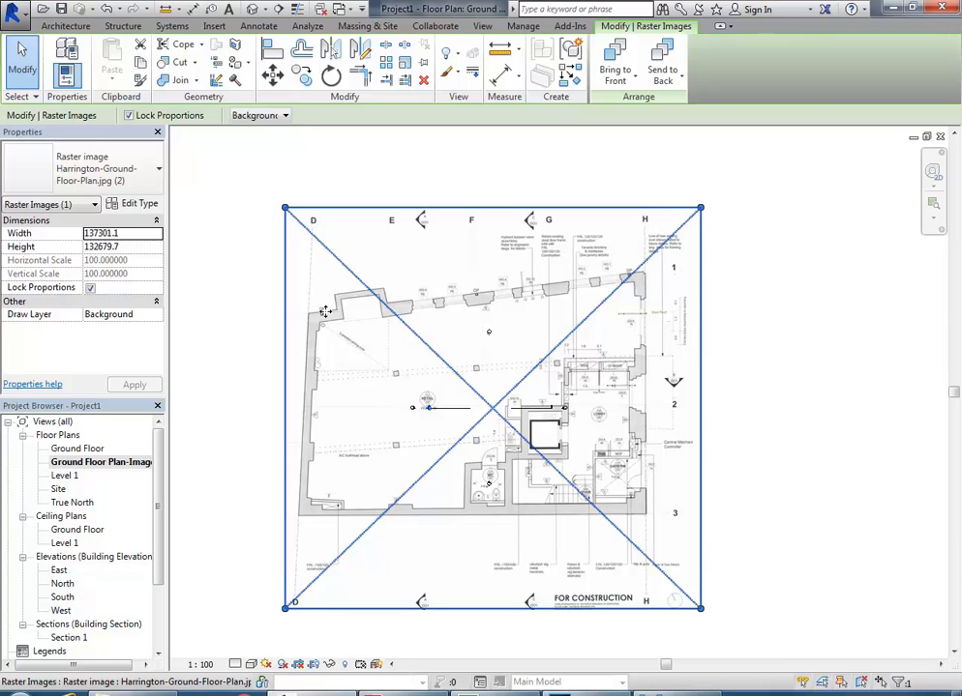
pyautogui.scroll(5, 638, 390)
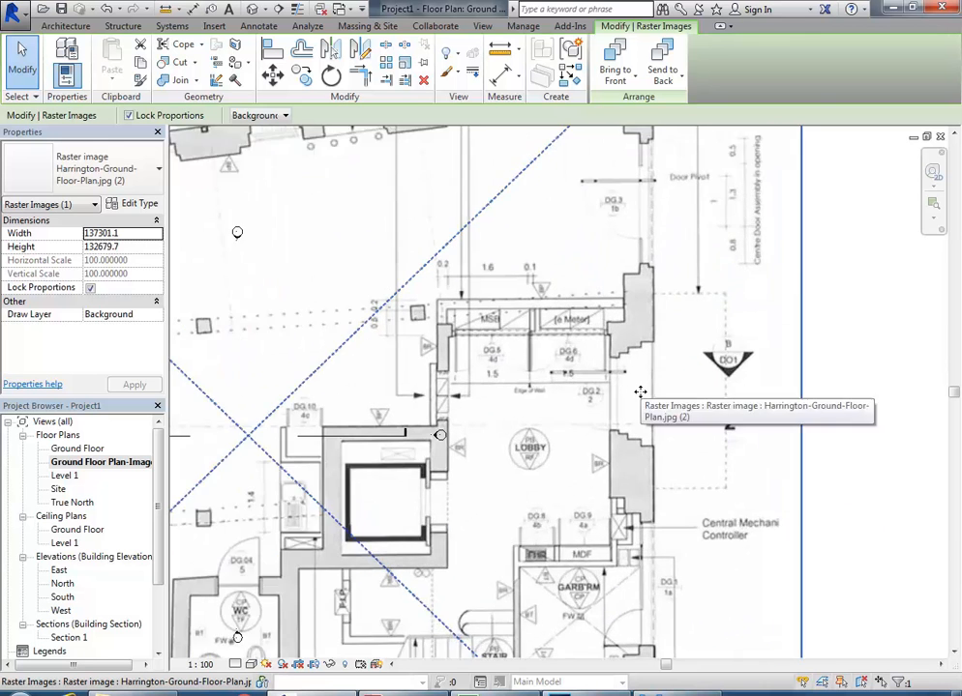
pyautogui.moveTo(637, 386); pyautogui.dragTo(653, 313, button='middle')
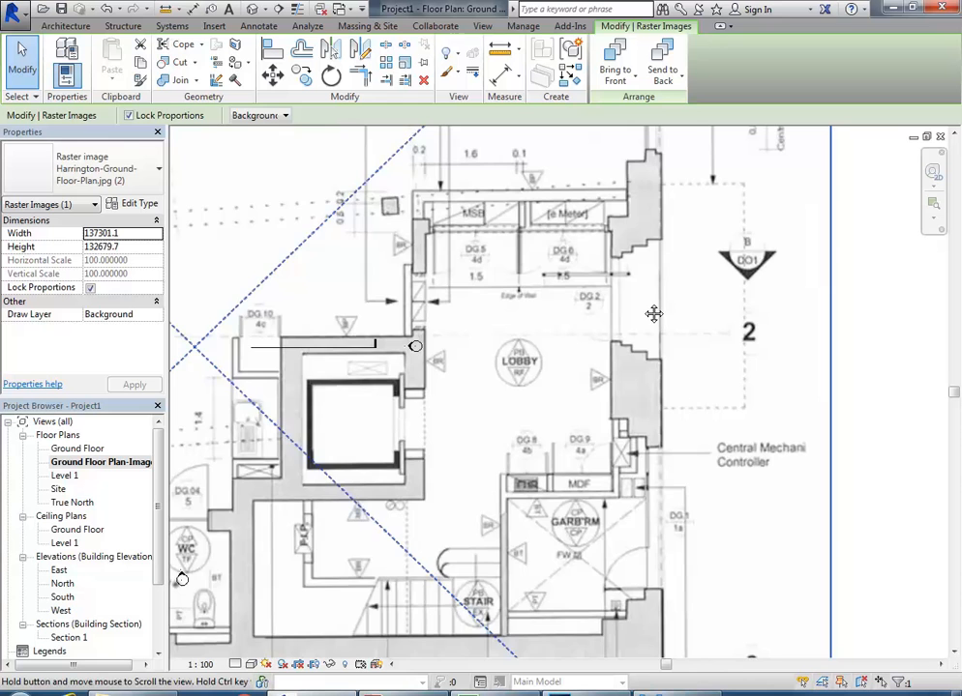
pyautogui.scroll(-4, 643, 299)
pyautogui.moveTo(668, 224); pyautogui.dragTo(673, 365, button='middle')
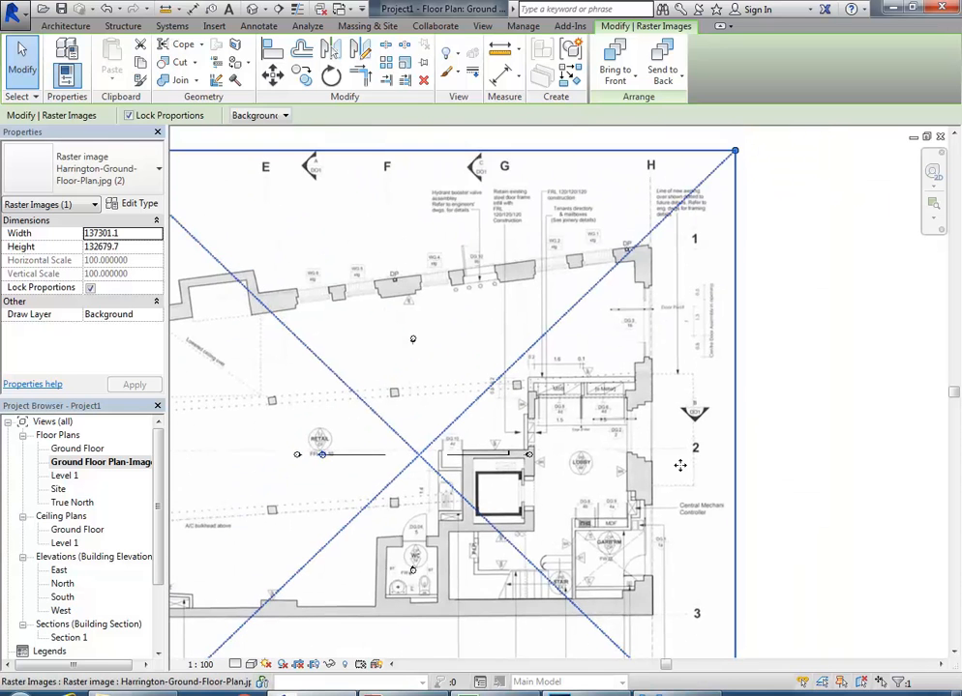
pyautogui.scroll(-2, 678, 545)
pyautogui.moveTo(678, 544); pyautogui.dragTo(685, 505, button='middle')
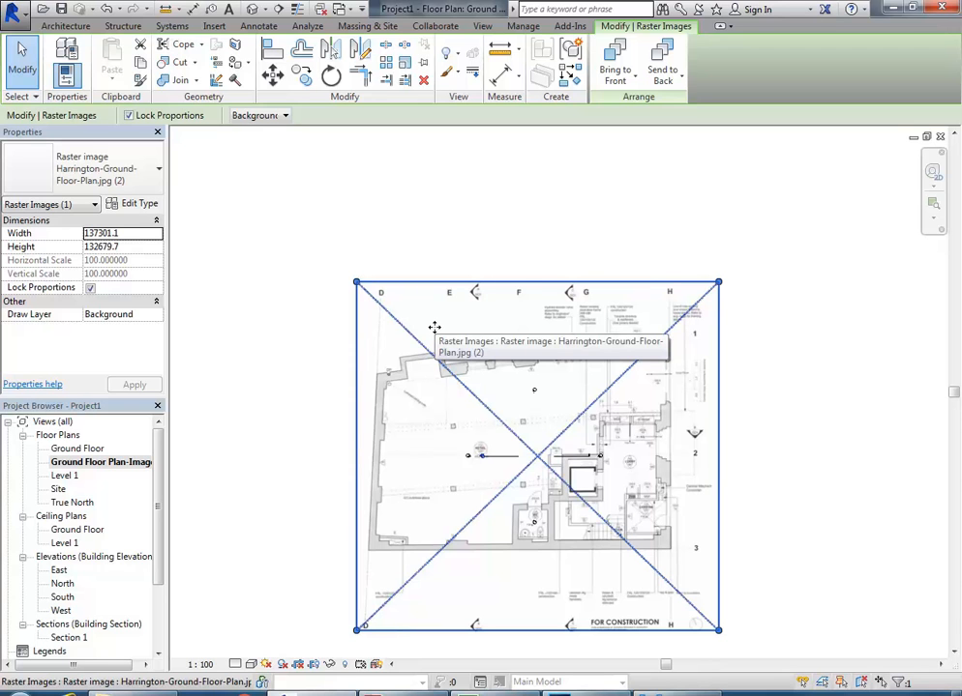
pyautogui.moveTo(562, 402)
pyautogui.mouseDown(button='middle')
pyautogui.moveTo(562, 368)
pyautogui.moveTo(554, 381)
pyautogui.mouseUp(button='middle')
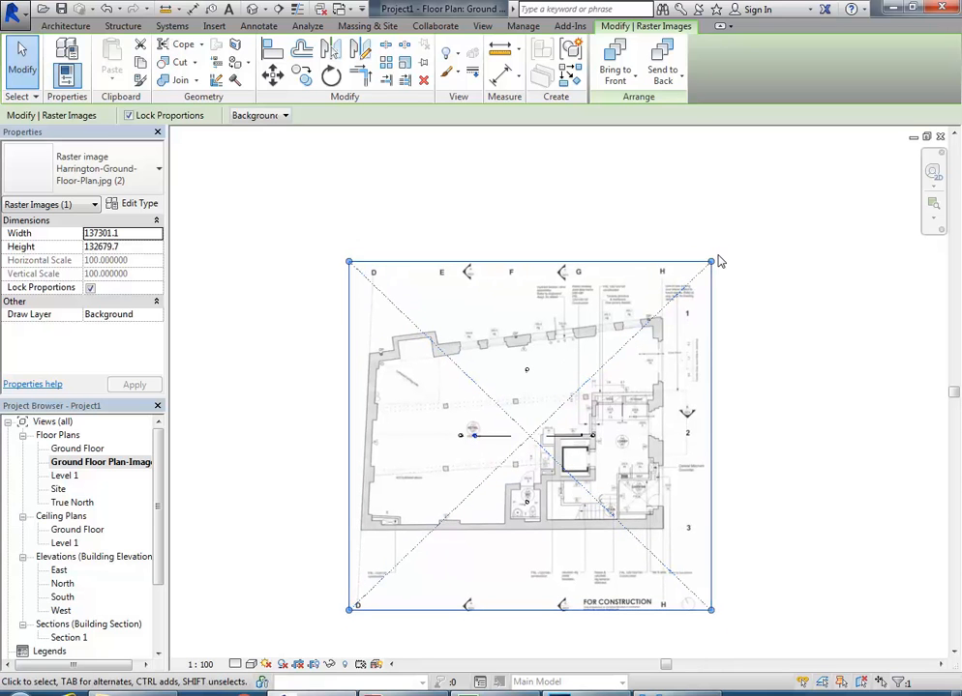
# Step: Rotate the plan image 180 degrees about its centre
pyautogui.moveTo(712, 262); pyautogui.dragTo(714, 266)
pyautogui.click(331, 78)
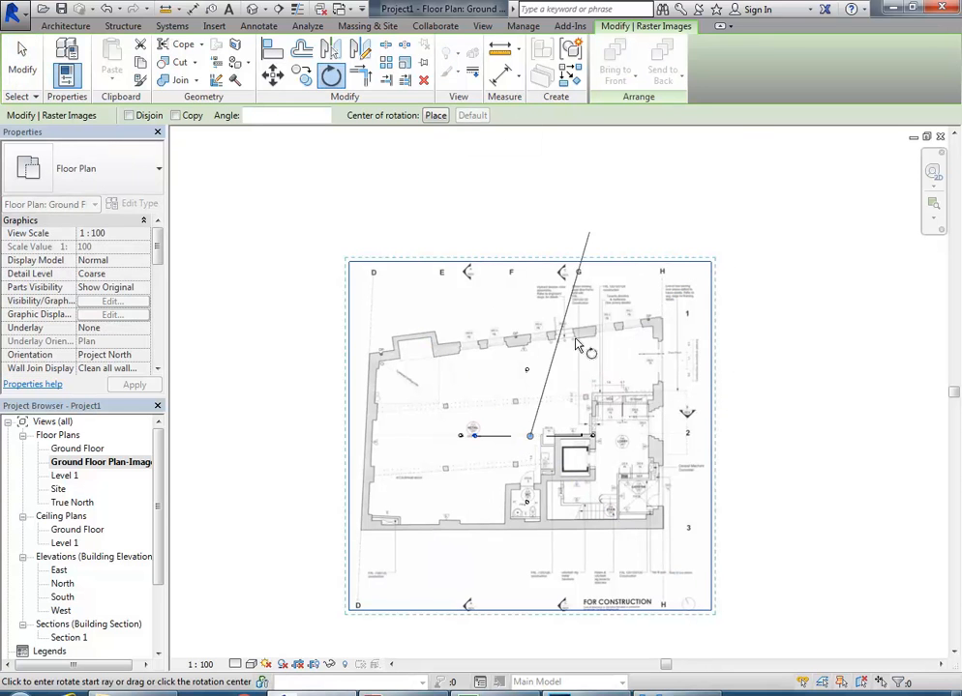
pyautogui.click(742, 437)
pyautogui.scroll(-1, 741, 436)
pyautogui.moveTo(741, 436); pyautogui.dragTo(726, 389, button='middle')
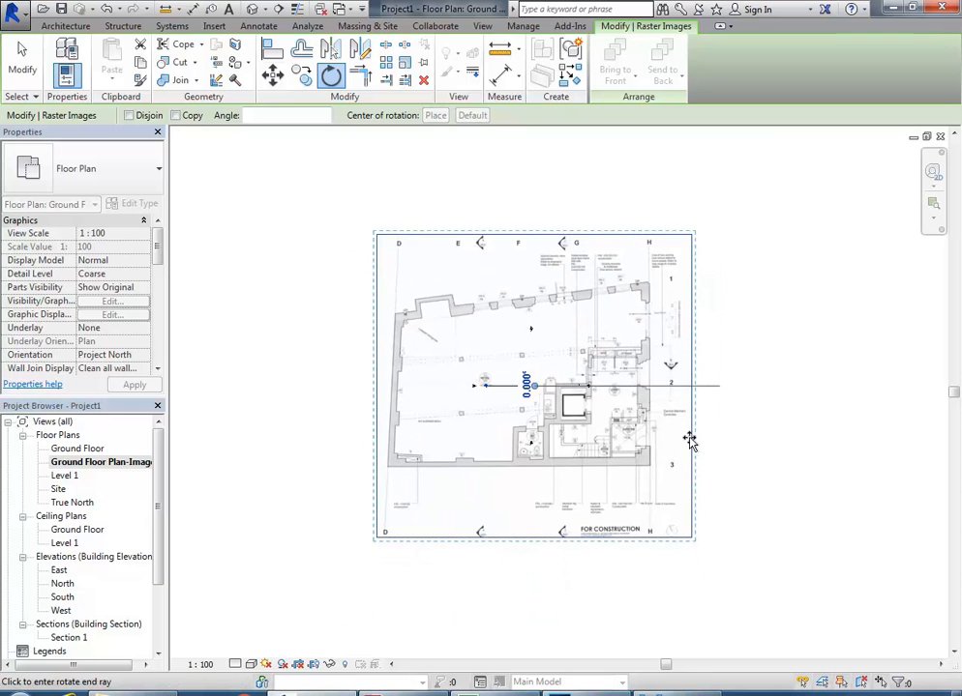
pyautogui.click(292, 386)
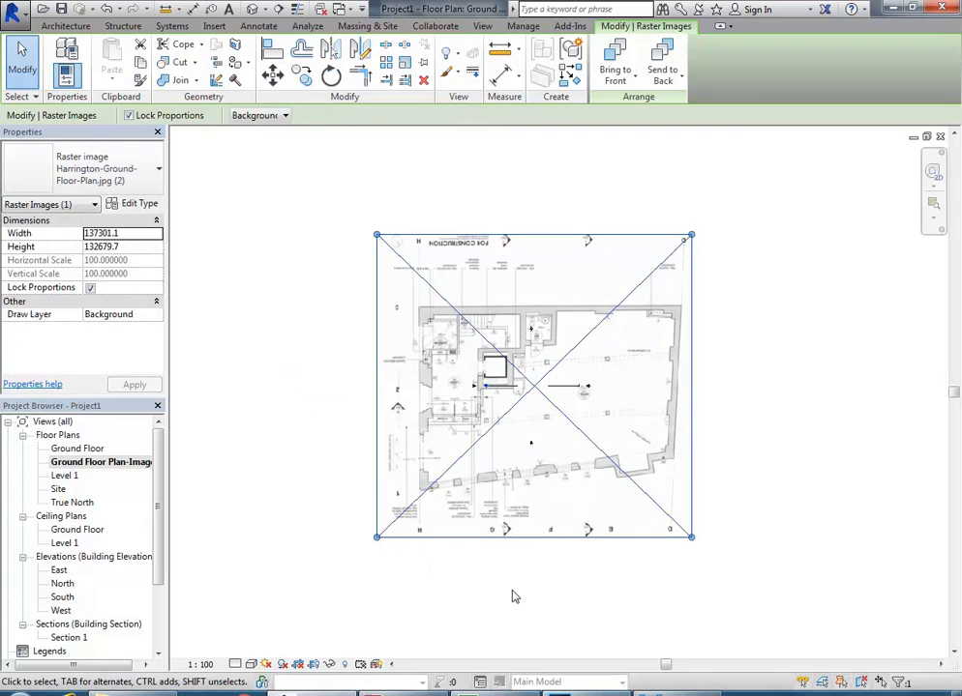
# Step: Examine the rotated plan image's orientation, including the lobby side and the angled outer wall
pyautogui.scroll(4, 481, 399)
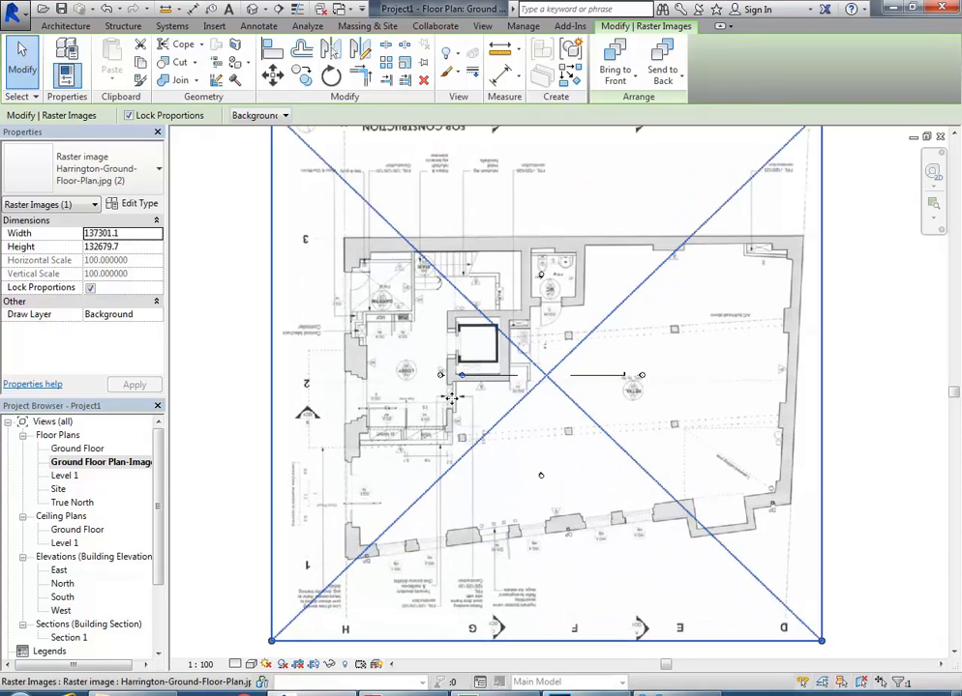
pyautogui.scroll(-3, 451, 396)
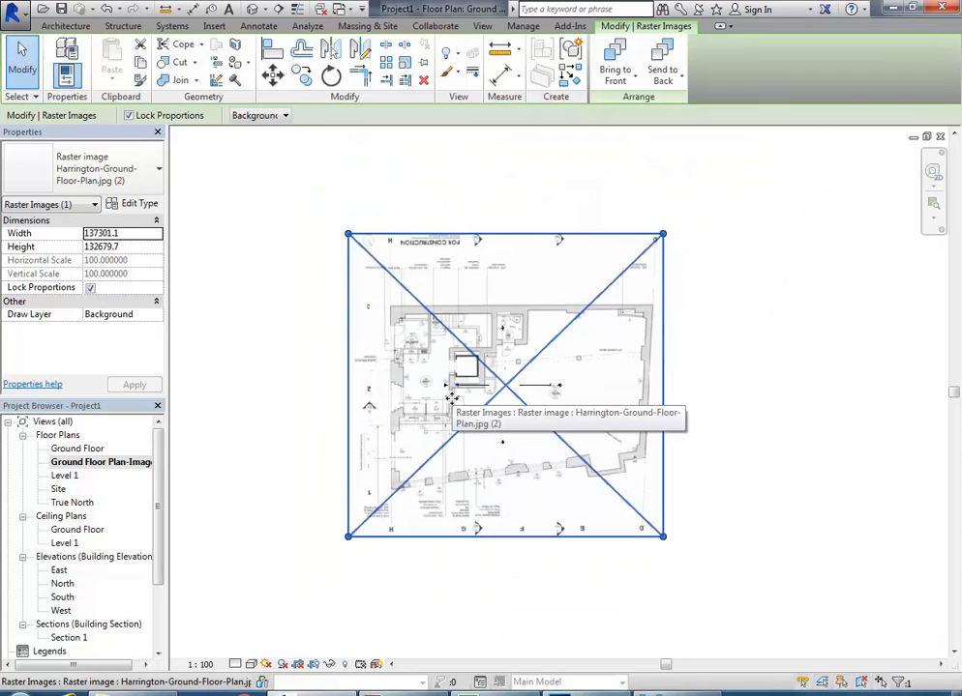
pyautogui.scroll(1, 451, 397)
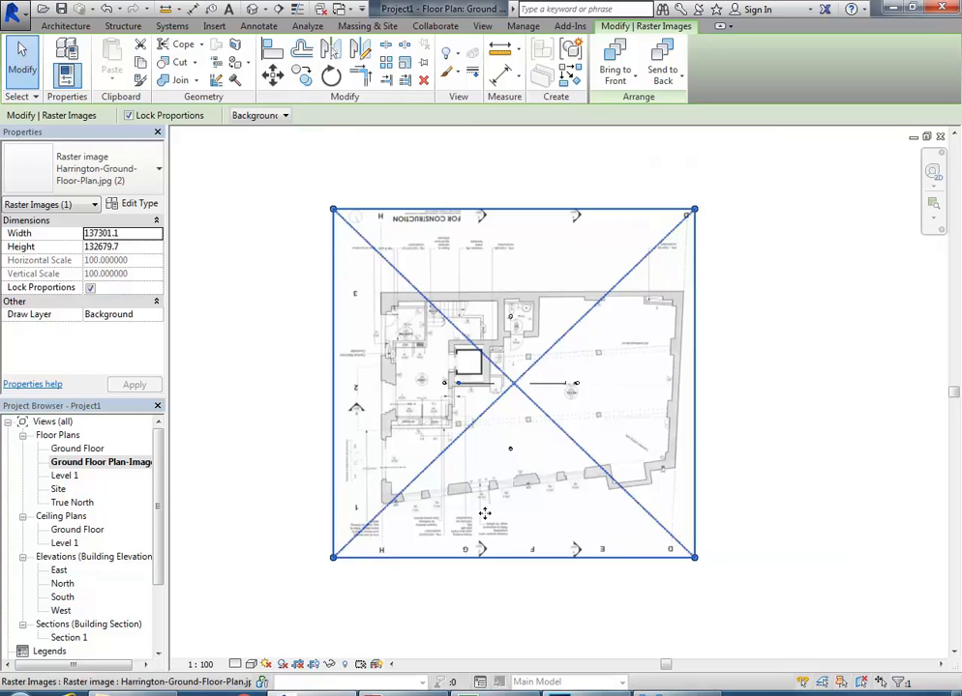
pyautogui.scroll(2, 370, 534)
pyautogui.scroll(-2, 371, 536)
pyautogui.moveTo(542, 403); pyautogui.dragTo(493, 457, button='middle')
pyautogui.scroll(-3, 483, 447)
pyautogui.scroll(1, 482, 447)
pyautogui.scroll(-1, 482, 447)
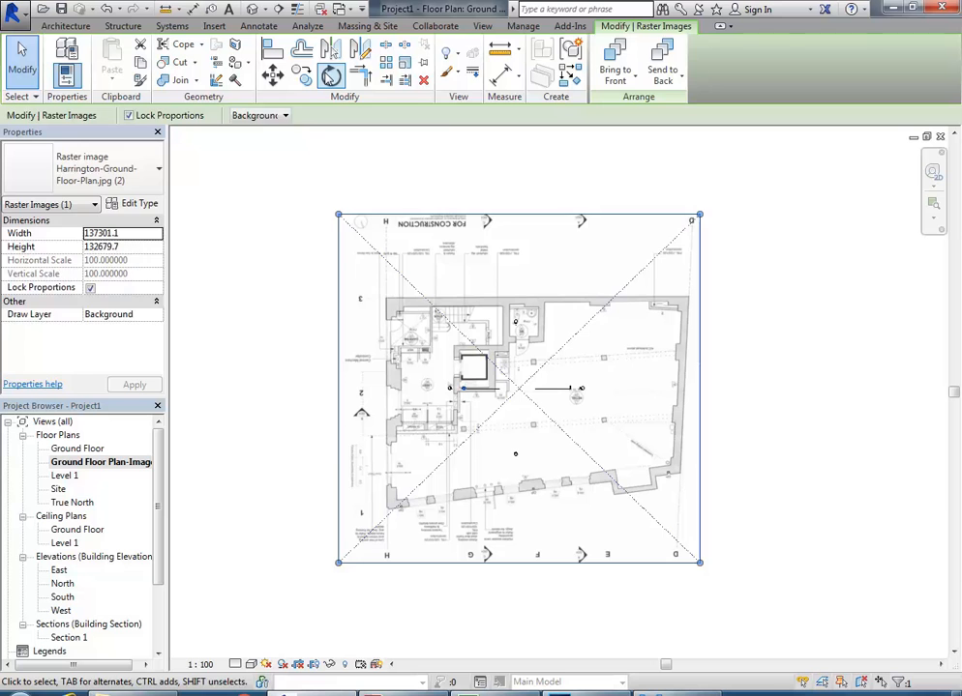
# Step: Rotate the plan image a further 90 degrees counterclockwise about its centre and check its new orientation
pyautogui.click(330, 76)
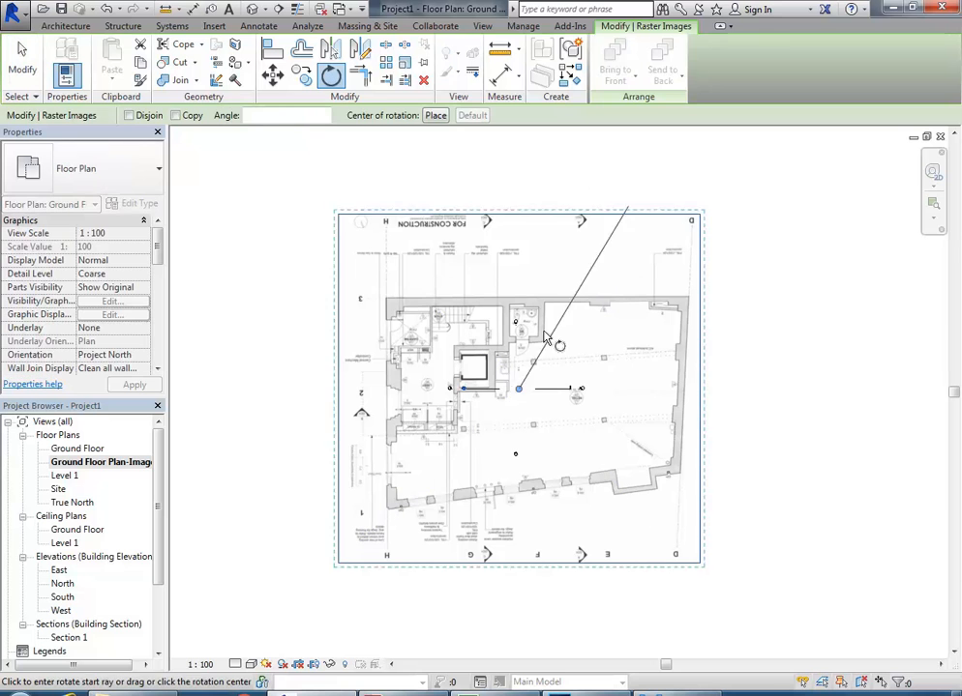
pyautogui.click(308, 388)
pyautogui.click(512, 589)
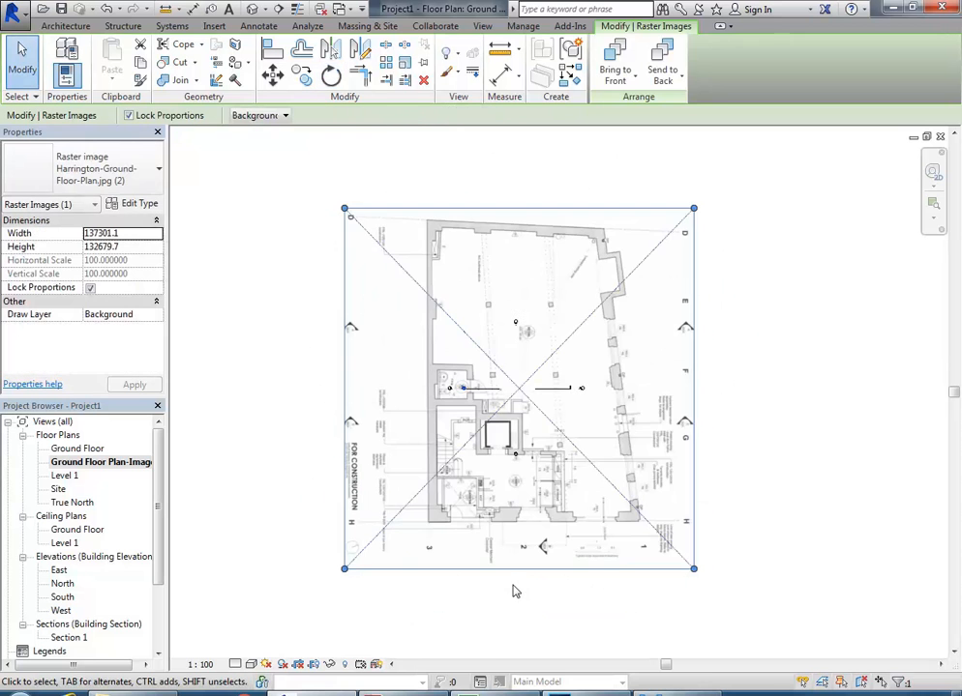
pyautogui.click(765, 445)
pyautogui.scroll(-1, 766, 446)
pyautogui.moveTo(767, 447); pyautogui.dragTo(716, 464, button='middle')
pyautogui.scroll(1, 699, 462)
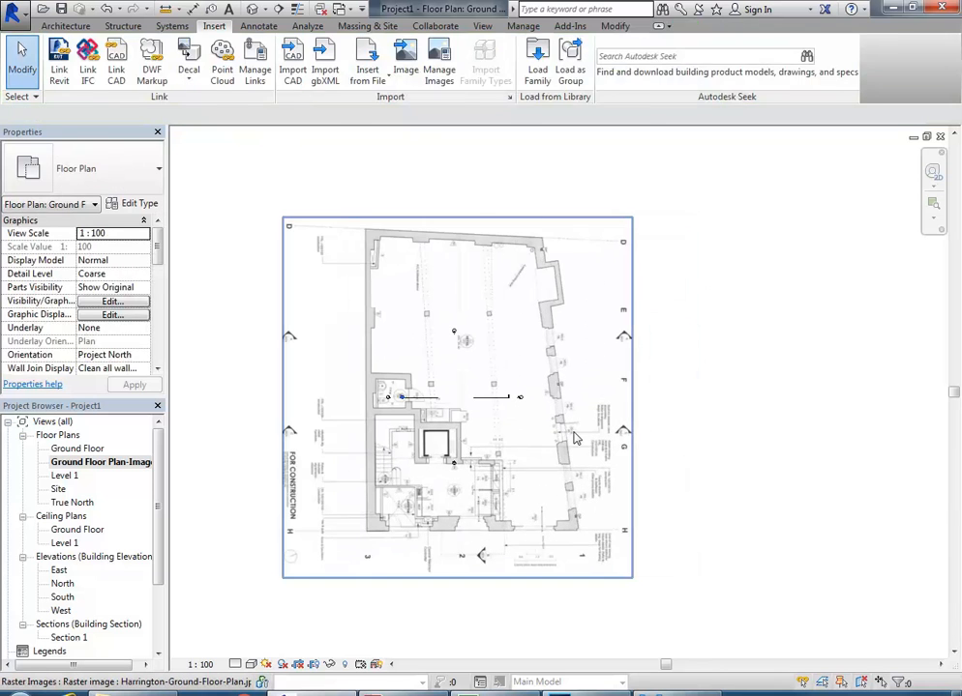
pyautogui.click(571, 437)
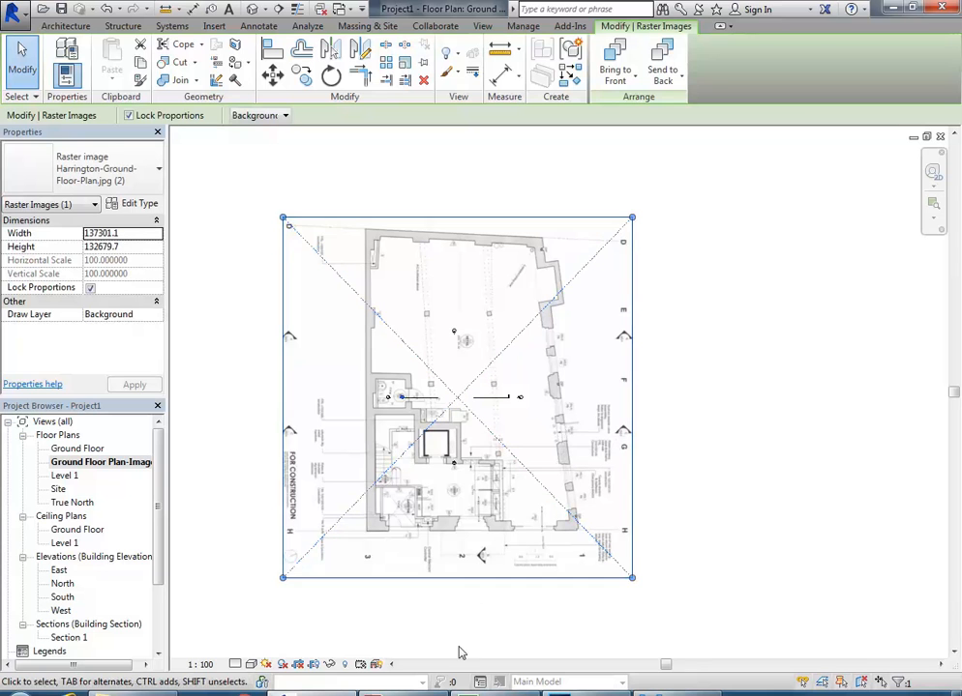
# Step: Undo the last two rotations of the plan image and review its original orientation
pyautogui.click(106, 9)
pyautogui.click(107, 9)
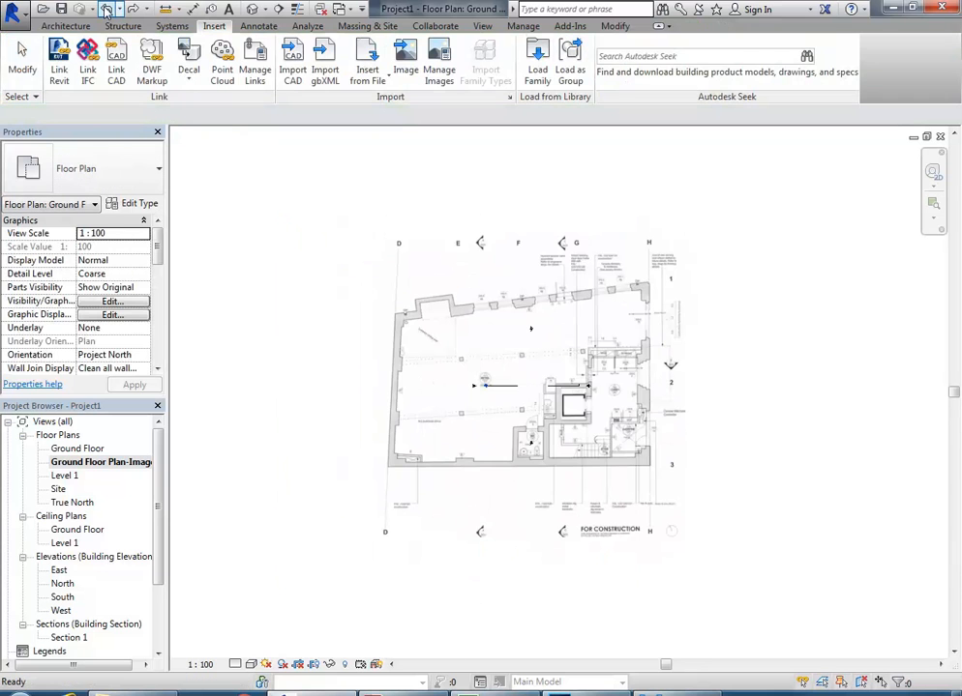
pyautogui.click(505, 388)
pyautogui.moveTo(505, 387); pyautogui.dragTo(472, 396, button='middle')
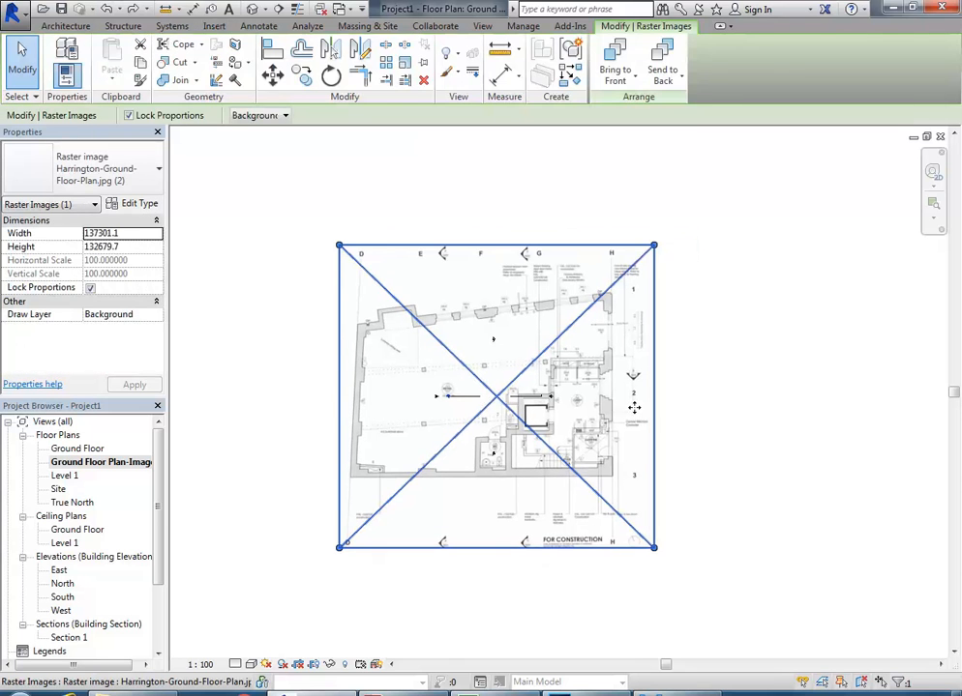
pyautogui.click(809, 455)
pyautogui.scroll(1, 684, 415)
pyautogui.scroll(1, 684, 415)
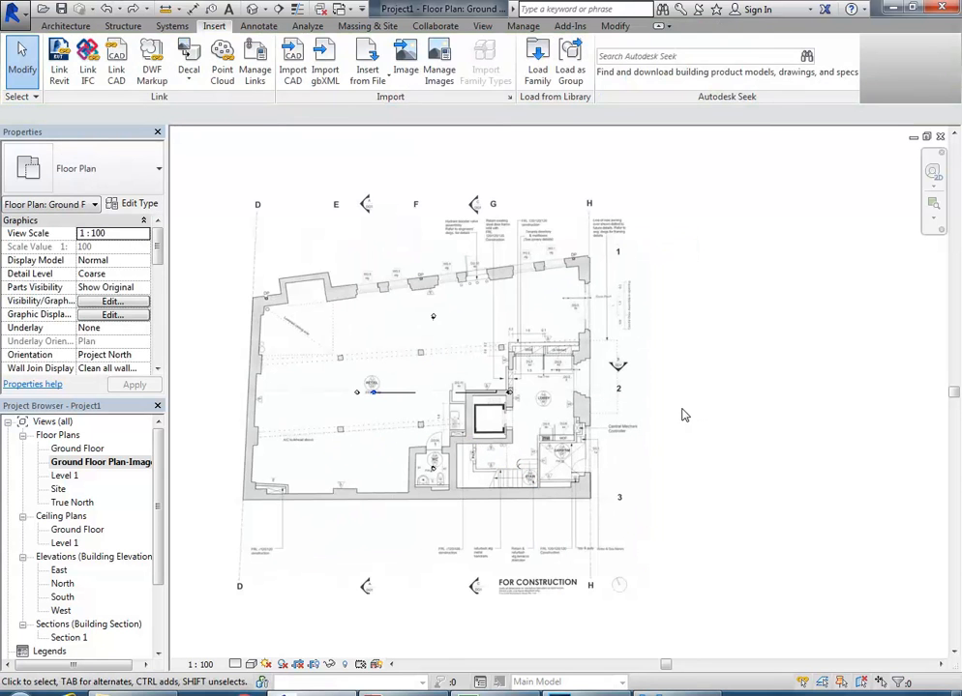
pyautogui.moveTo(684, 415); pyautogui.dragTo(706, 408, button='middle')
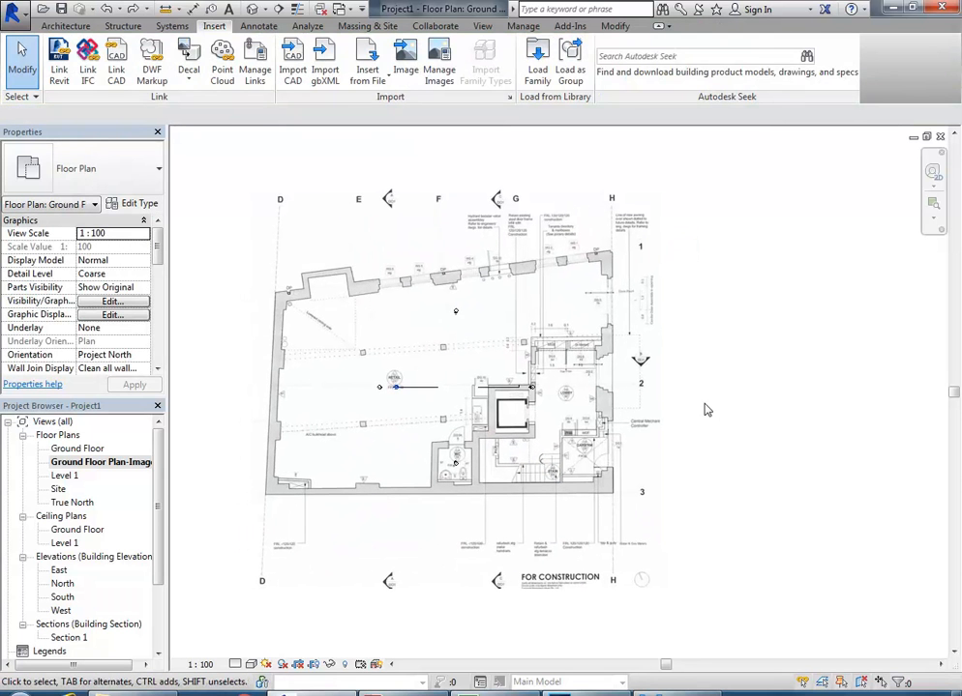
pyautogui.click(459, 421)
# Step: Switch to 3046.pdf in Adobe Acrobat and compare the ground floor and first floor plans, including their north symbols
pyautogui.click(378, 693)
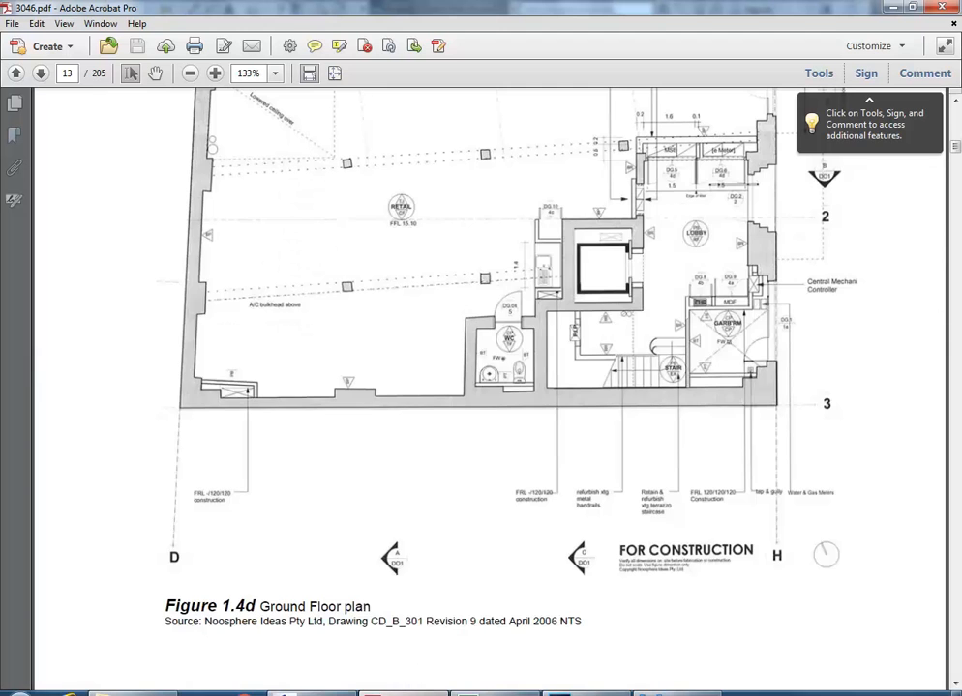
pyautogui.scroll(10, 446, 459)
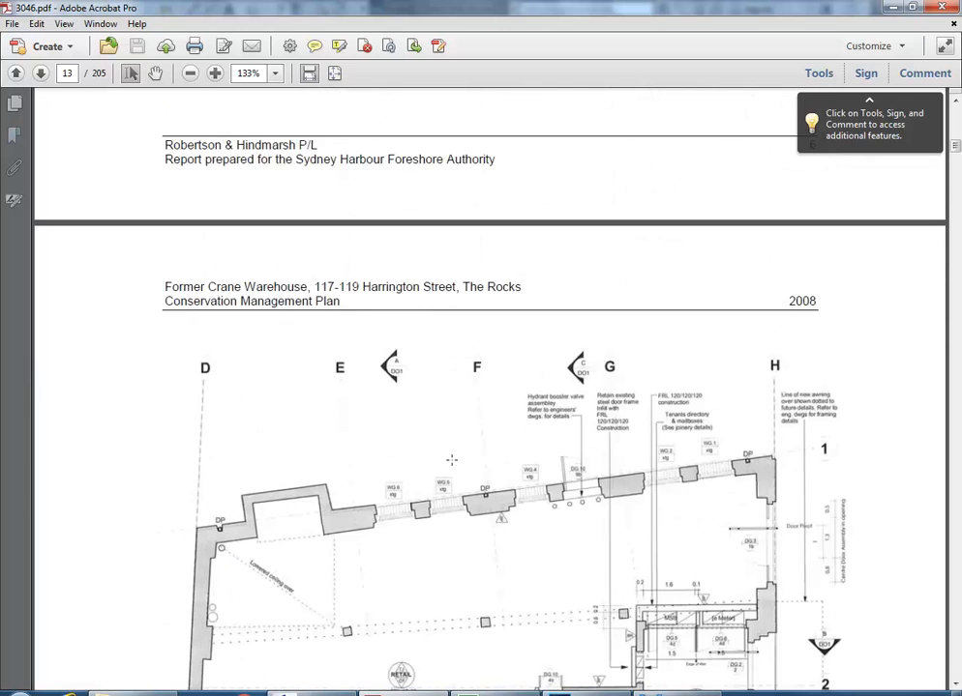
pyautogui.scroll(-20, 450, 461)
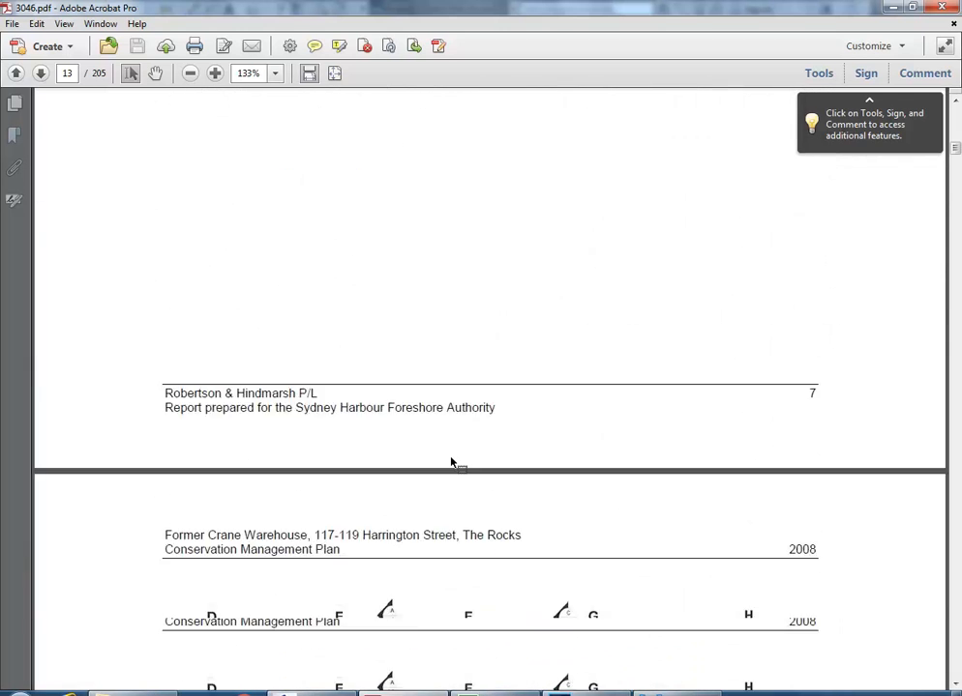
pyautogui.scroll(-8, 450, 458)
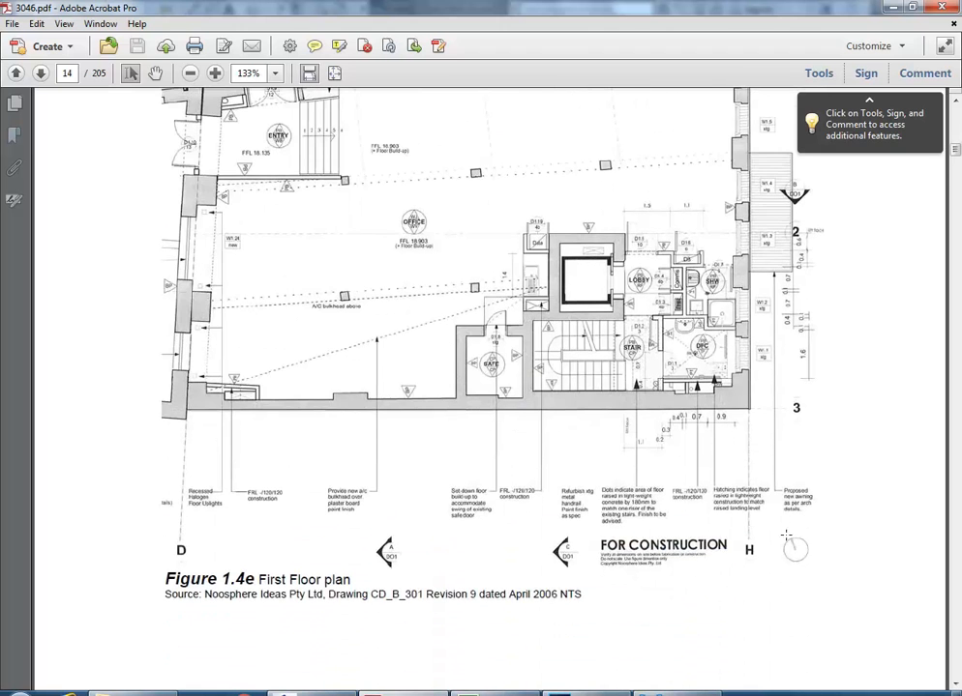
pyautogui.scroll(20, 786, 535)
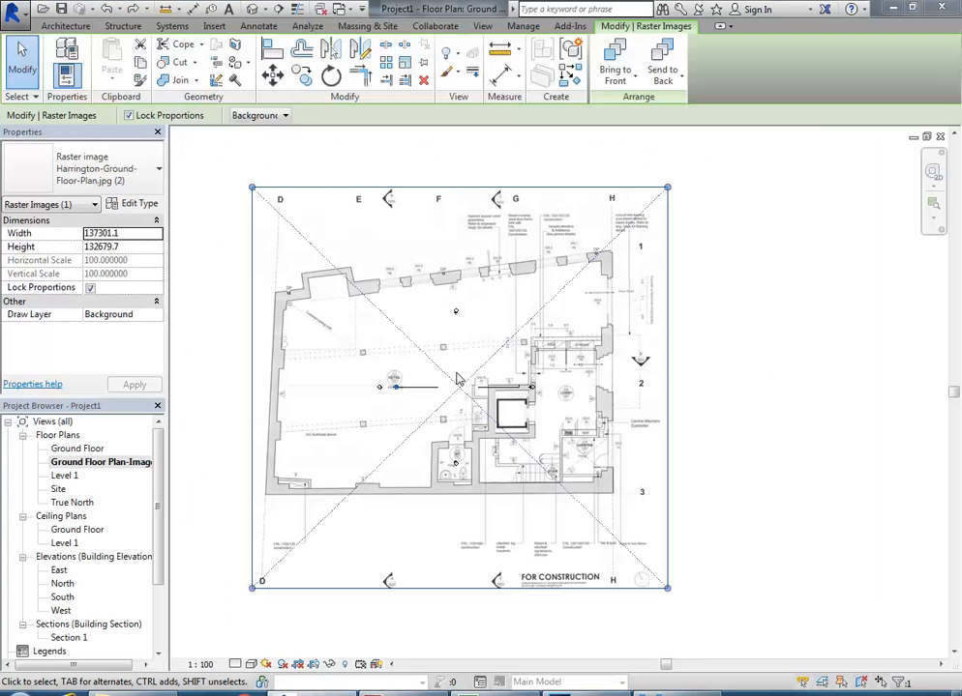
# Step: Switch to Revit and examine the north symbol beside grid H near the plan image's lower corner
pyautogui.click(773, 569)
pyautogui.scroll(8, 687, 584)
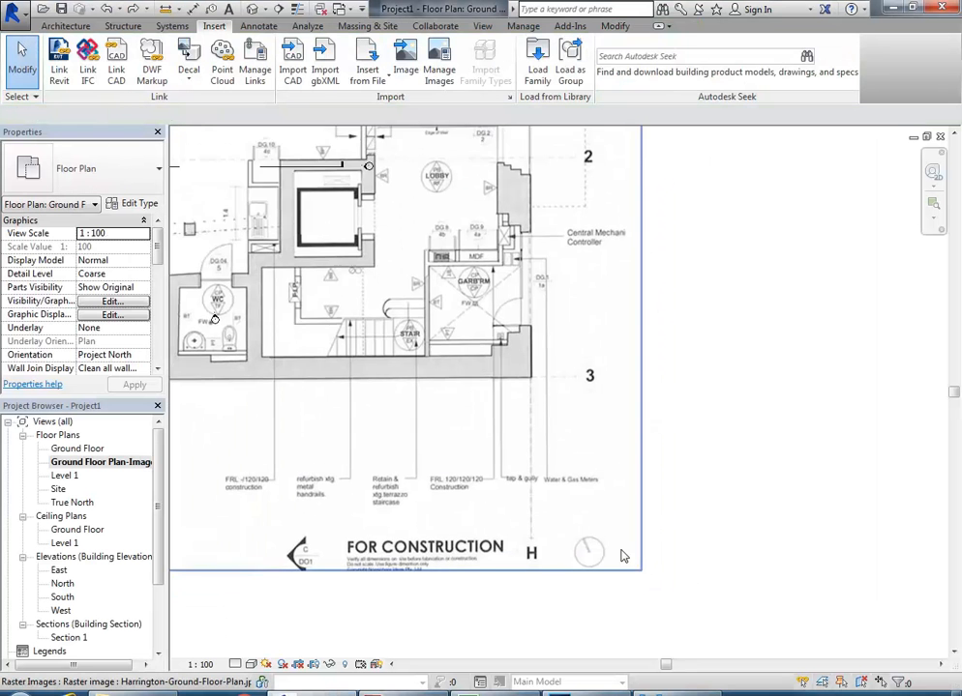
pyautogui.scroll(2, 586, 563)
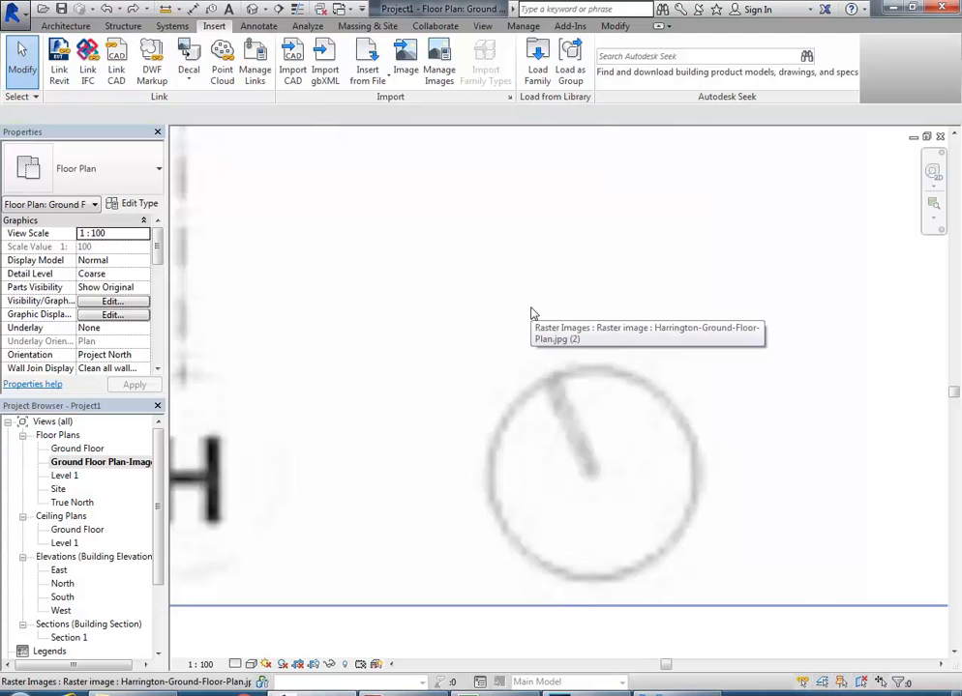
pyautogui.scroll(-6, 530, 314)
pyautogui.moveTo(441, 292); pyautogui.dragTo(519, 426, button='middle')
pyautogui.scroll(4, 519, 425)
pyautogui.moveTo(450, 346); pyautogui.dragTo(424, 363, button='middle')
pyautogui.click(424, 363)
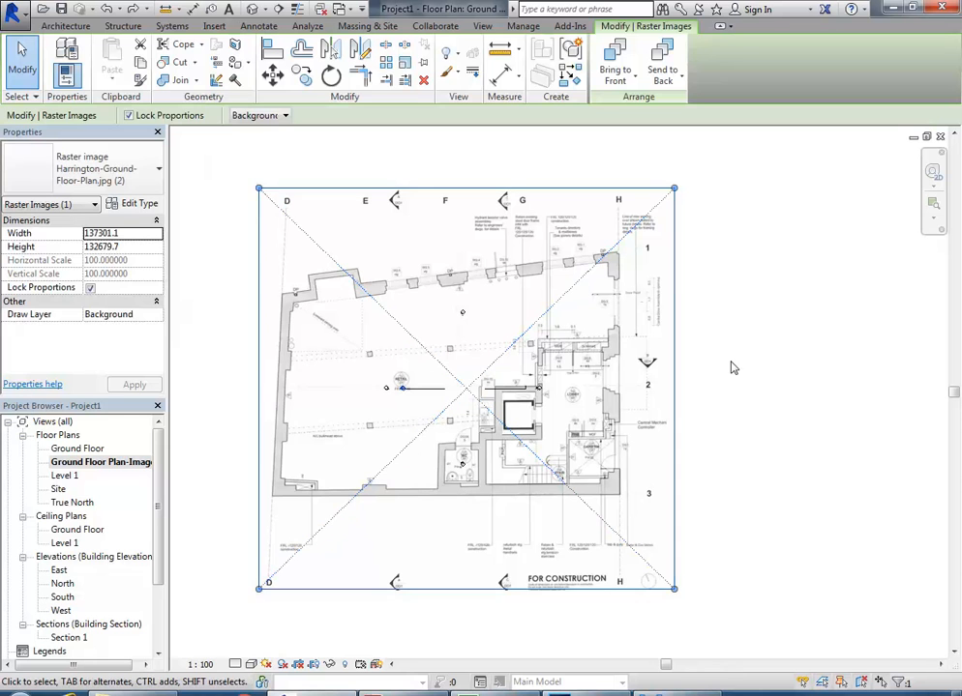
pyautogui.click(787, 359)
pyautogui.click(500, 341)
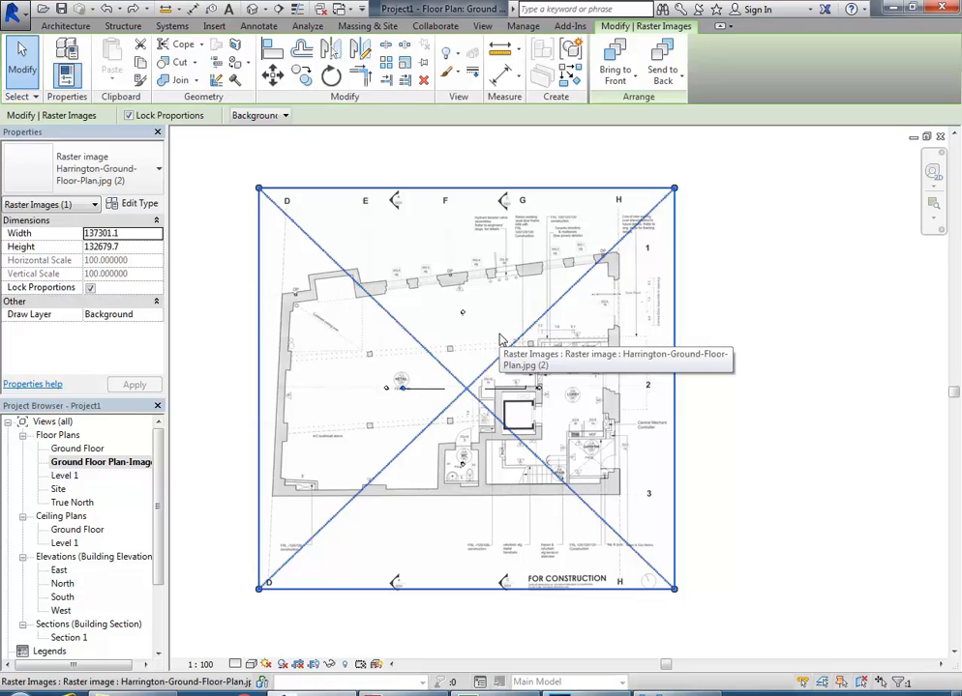
pyautogui.click(822, 457)
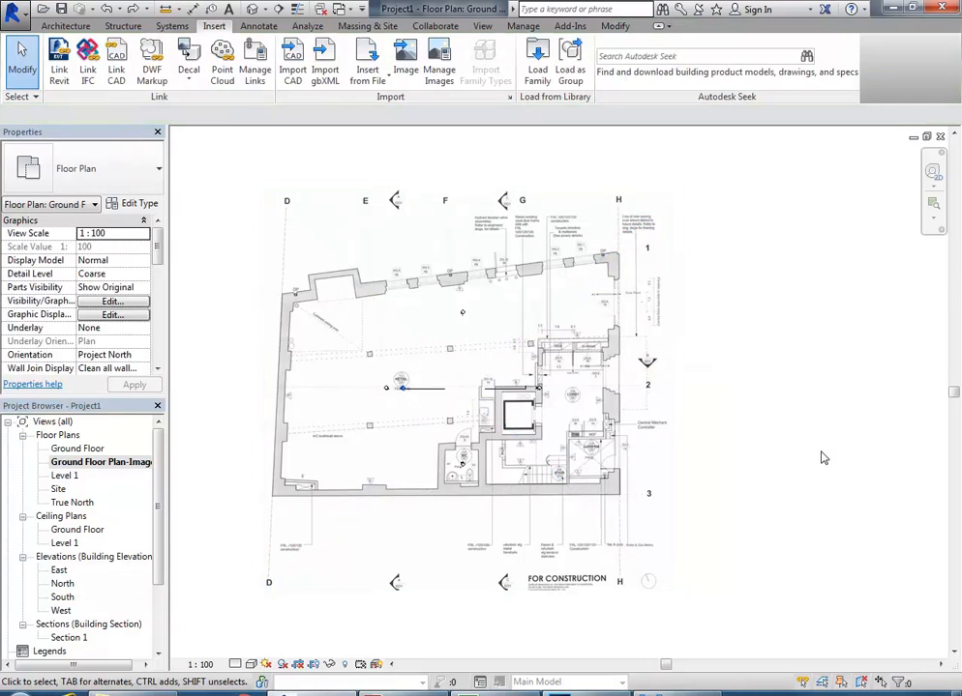
pyautogui.scroll(3, 639, 348)
pyautogui.scroll(-2, 600, 400)
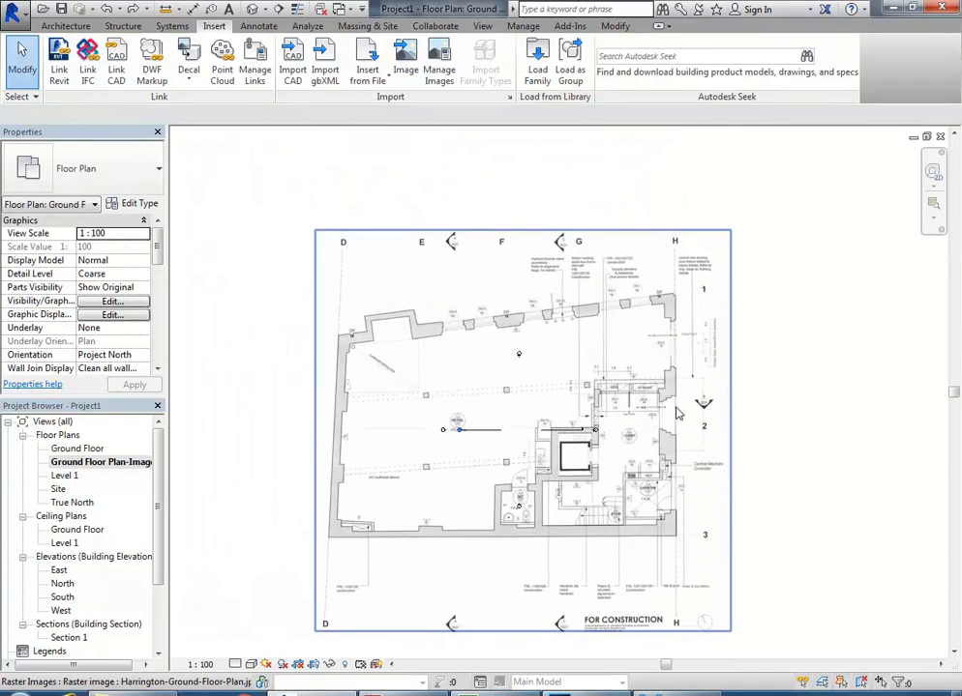
pyautogui.click(630, 413)
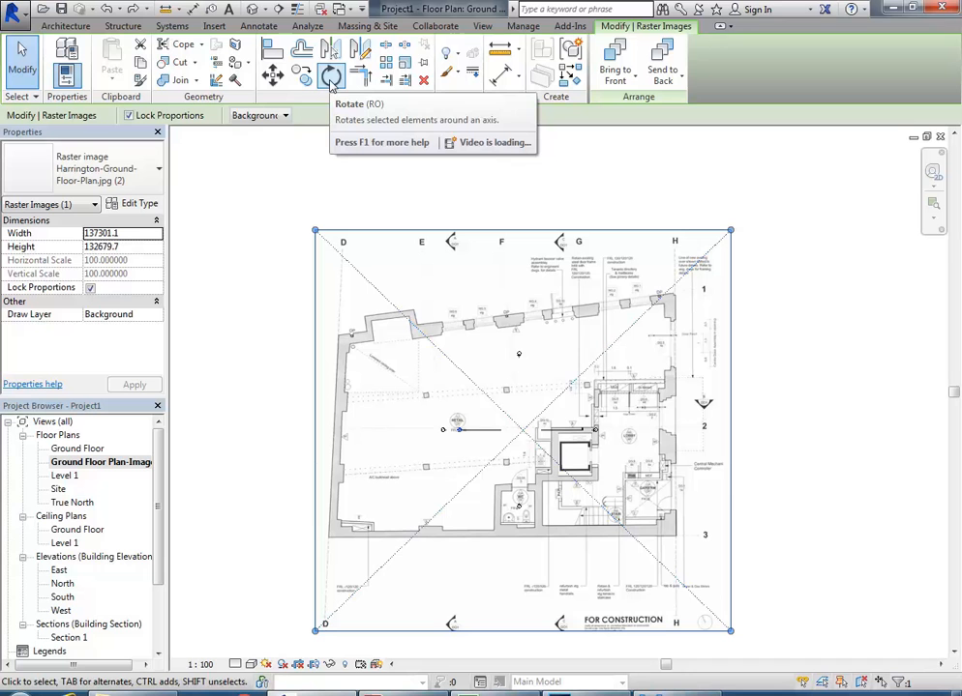
pyautogui.click(802, 421)
# Step: Select the plan image and examine the printed dimensions around the entrance openings, lobby and lift for a scaling reference
pyautogui.click(638, 444)
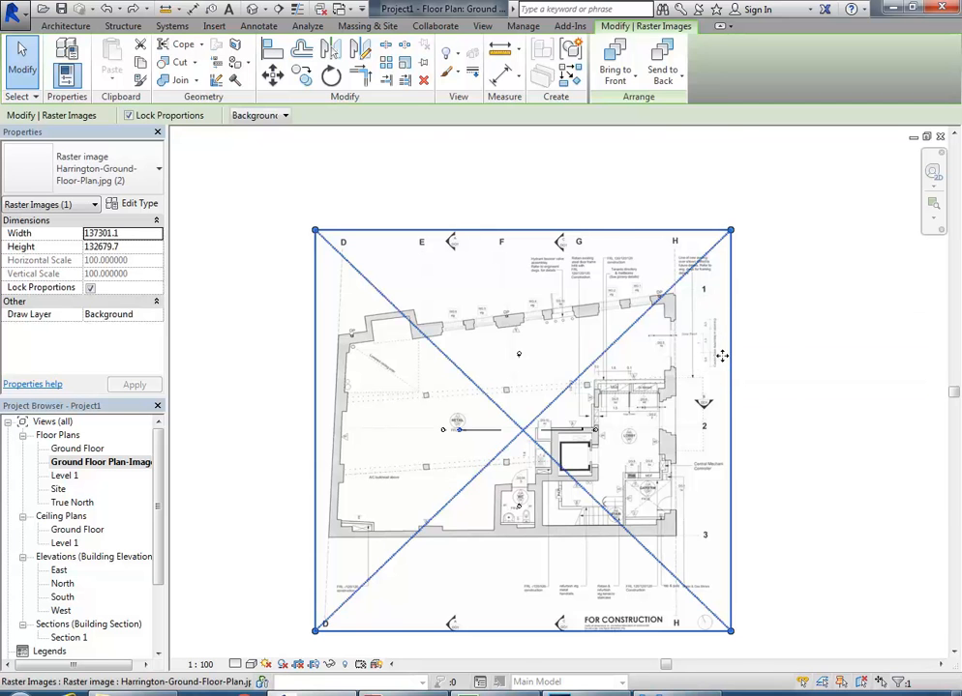
pyautogui.scroll(4, 710, 336)
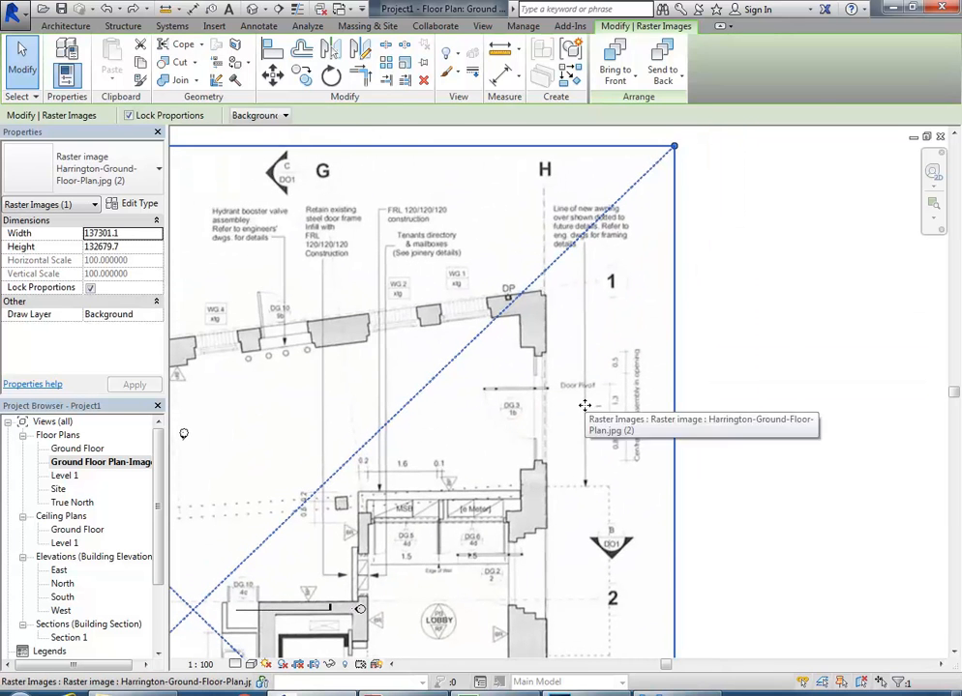
pyautogui.scroll(4, 584, 405)
pyautogui.scroll(-3, 584, 405)
pyautogui.moveTo(584, 405); pyautogui.dragTo(645, 313, button='middle')
pyautogui.moveTo(564, 425); pyautogui.dragTo(643, 295, button='middle')
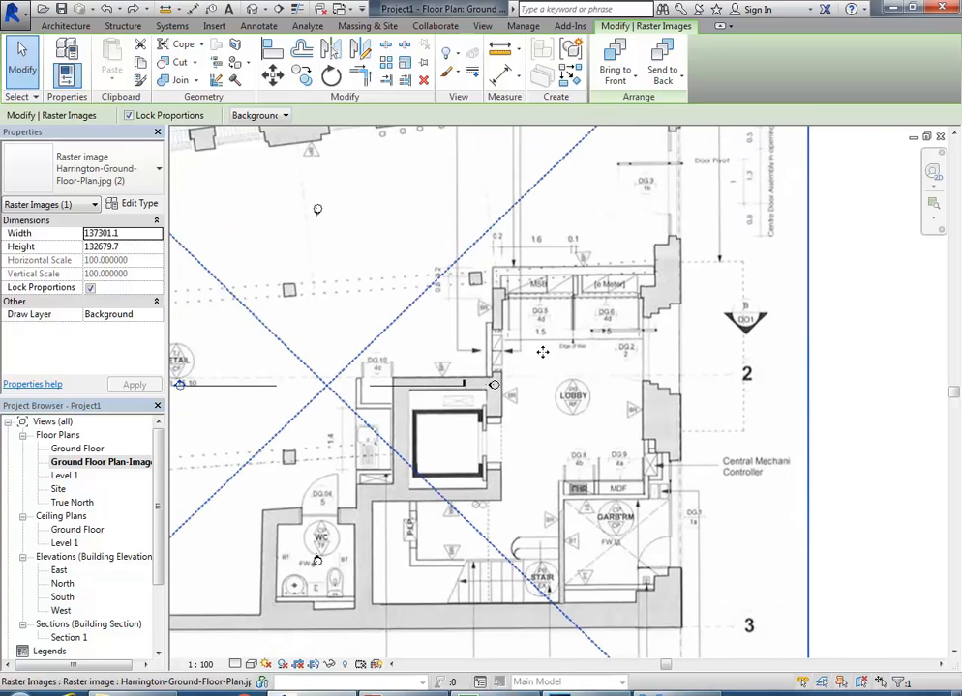
pyautogui.scroll(3, 546, 324)
pyautogui.scroll(-3, 510, 371)
pyautogui.moveTo(522, 378)
pyautogui.mouseDown(button='middle')
pyautogui.moveTo(574, 264)
pyautogui.moveTo(606, 350)
pyautogui.moveTo(604, 311)
pyautogui.moveTo(689, 382)
pyautogui.moveTo(682, 304)
pyautogui.moveTo(653, 453)
pyautogui.mouseUp(button='middle')
pyautogui.scroll(-1, 553, 283)
pyautogui.scroll(-2, 584, 334)
pyautogui.moveTo(586, 434); pyautogui.dragTo(453, 507, button='middle')
pyautogui.scroll(6, 665, 422)
pyautogui.moveTo(640, 416); pyautogui.dragTo(555, 464, button='middle')
pyautogui.scroll(4, 474, 368)
pyautogui.moveTo(479, 387); pyautogui.dragTo(465, 426, button='middle')
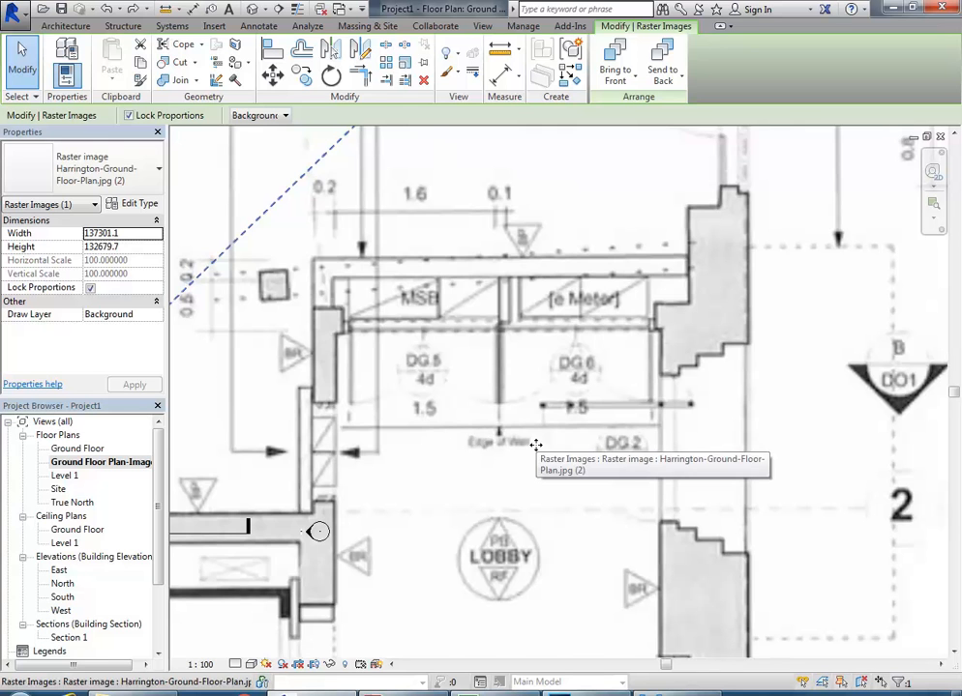
# Step: Examine the printed 0.2, 1.6 and 0.1 dimension string above the MSB cupboard and the door assembly dimensions
pyautogui.scroll(-1, 568, 317)
pyautogui.moveTo(577, 337); pyautogui.dragTo(549, 442, button='middle')
pyautogui.scroll(2, 318, 311)
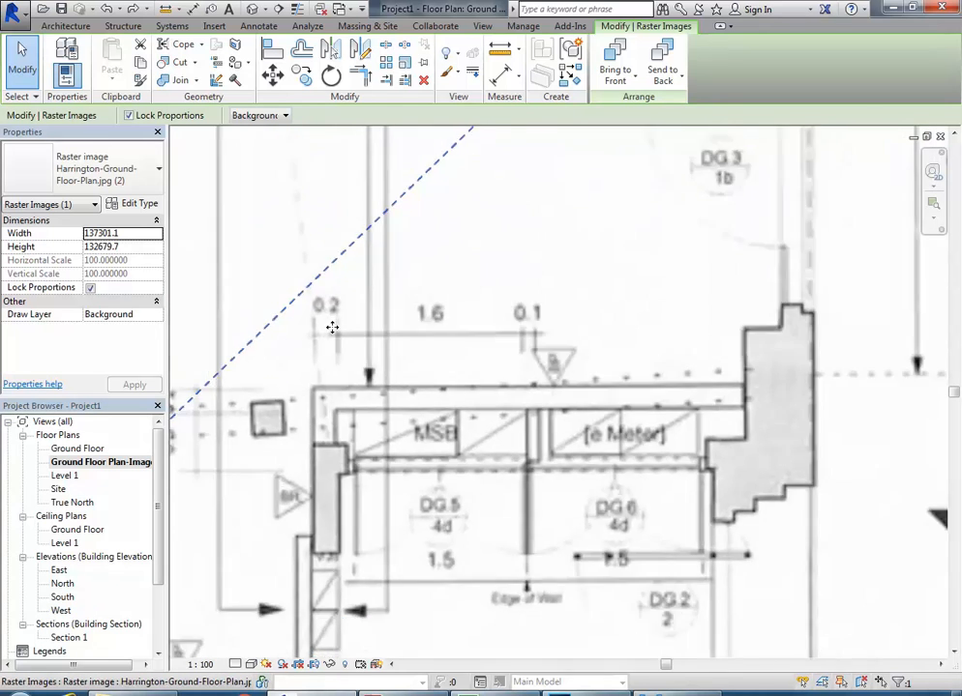
pyautogui.scroll(-3, 339, 336)
pyautogui.moveTo(341, 344); pyautogui.dragTo(288, 459, button='middle')
pyautogui.scroll(1, 582, 410)
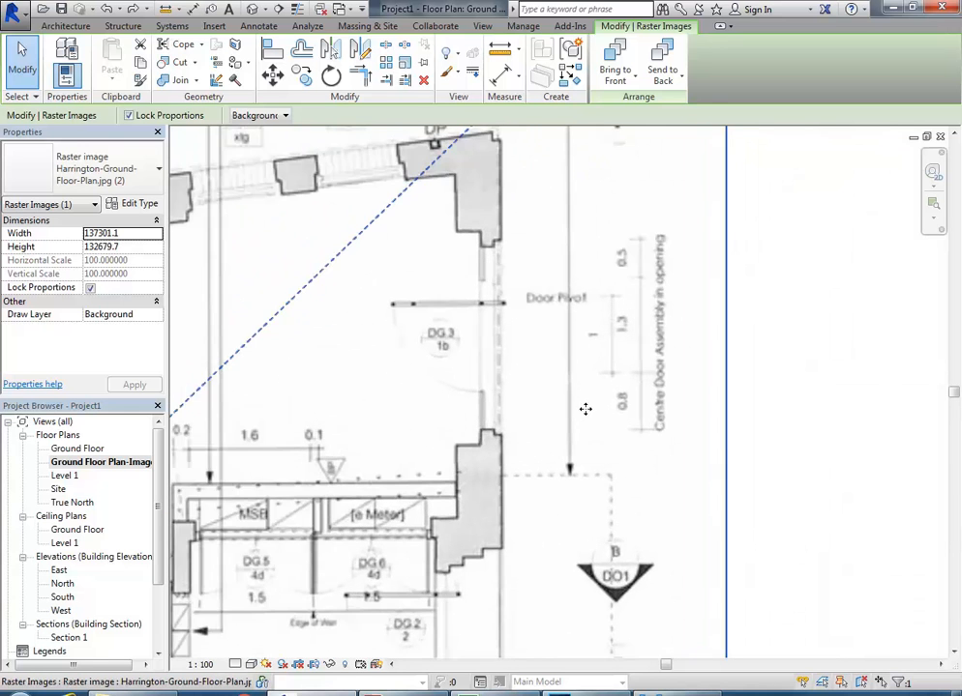
pyautogui.moveTo(444, 461)
pyautogui.mouseDown(button='middle')
pyautogui.moveTo(530, 410)
pyautogui.moveTo(443, 453)
pyautogui.mouseUp(button='middle')
pyautogui.scroll(1, 530, 410)
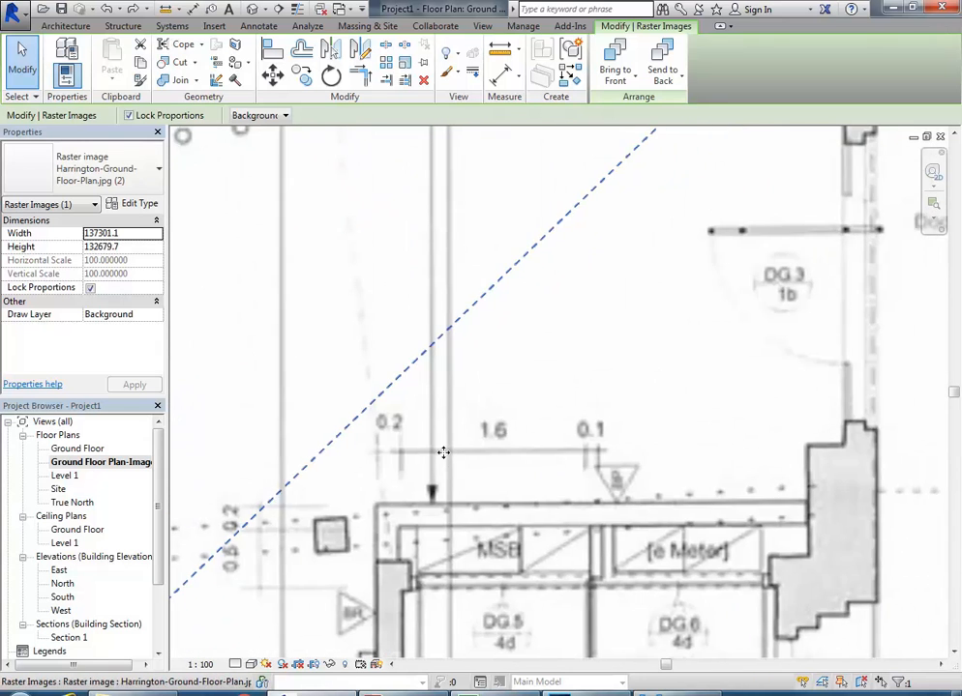
pyautogui.scroll(1, 423, 459)
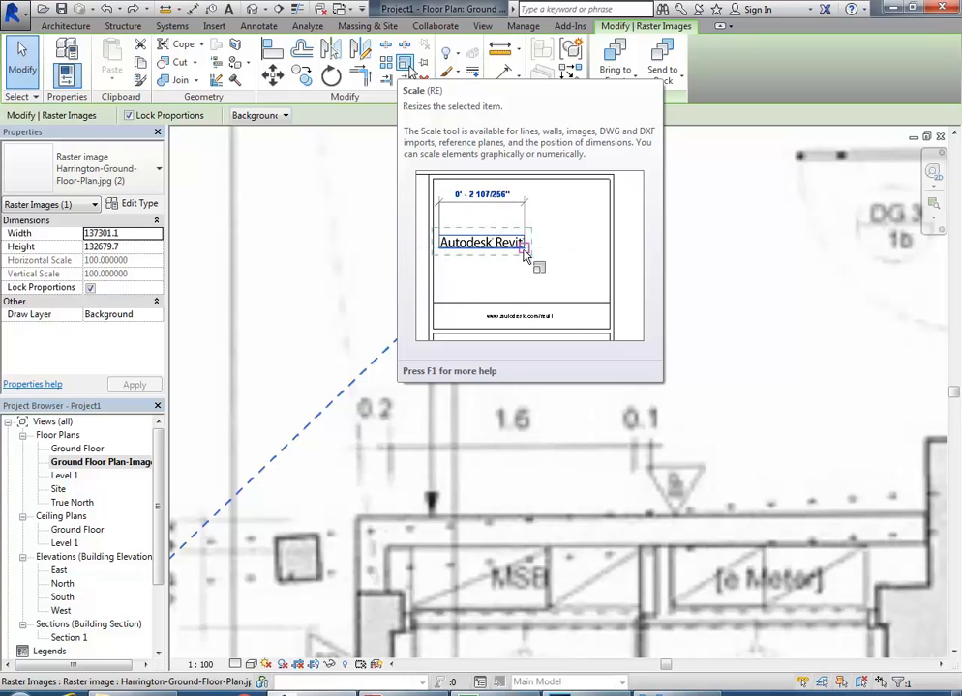
# Step: Scale the plan image graphically, using both ends of the printed 1.6 dimension above the MSB cupboard as reference and setting that length to 1600 mm
pyautogui.click(410, 69)
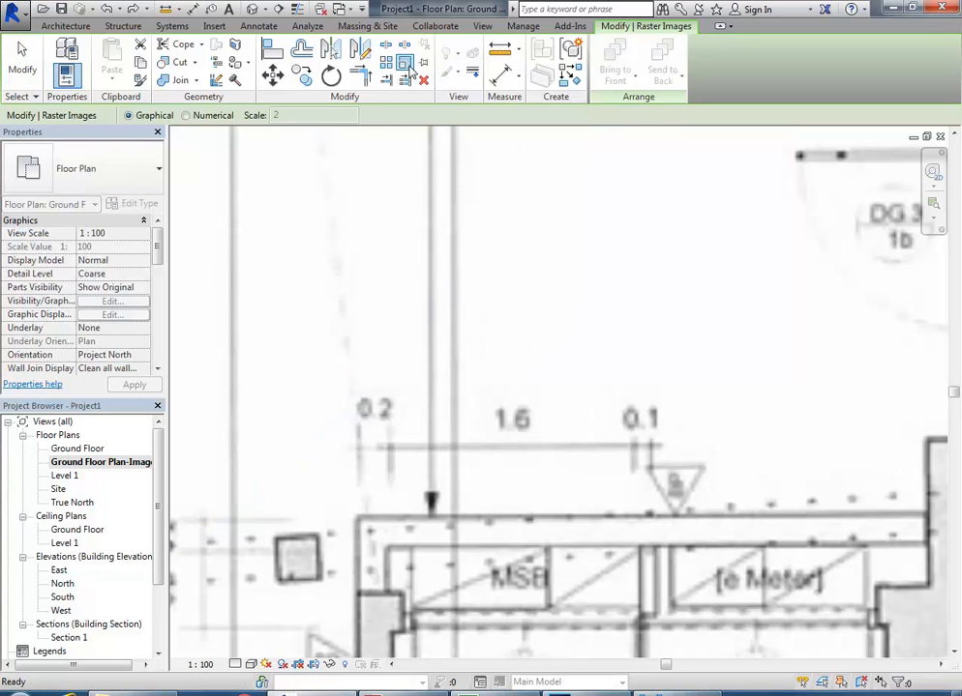
pyautogui.moveTo(404, 422); pyautogui.dragTo(342, 396, button='middle')
pyautogui.scroll(1, 346, 476)
pyautogui.scroll(1, 339, 449)
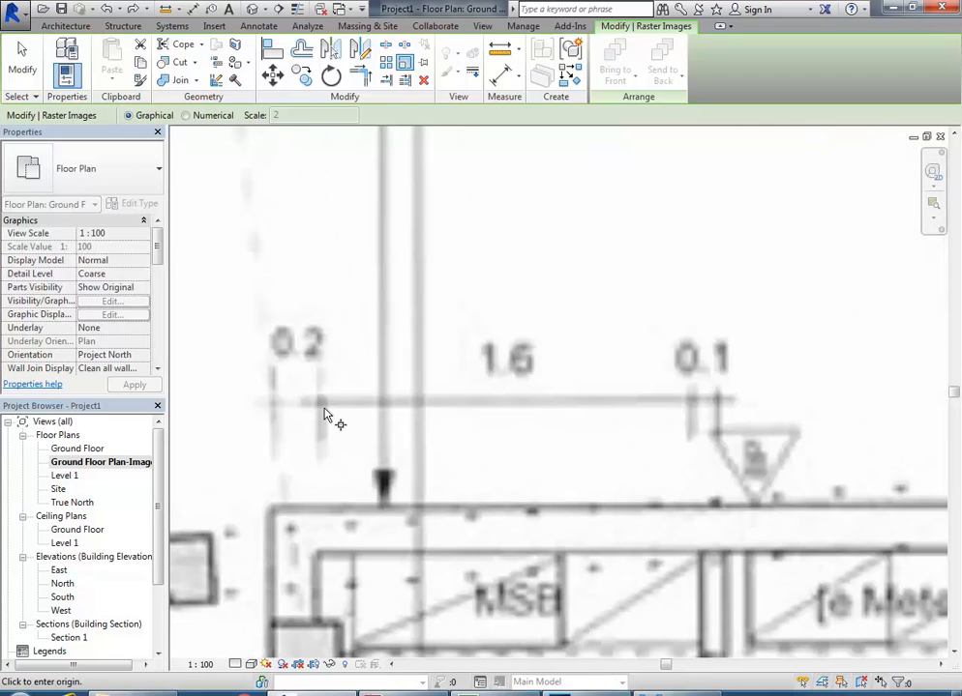
pyautogui.scroll(1, 329, 416)
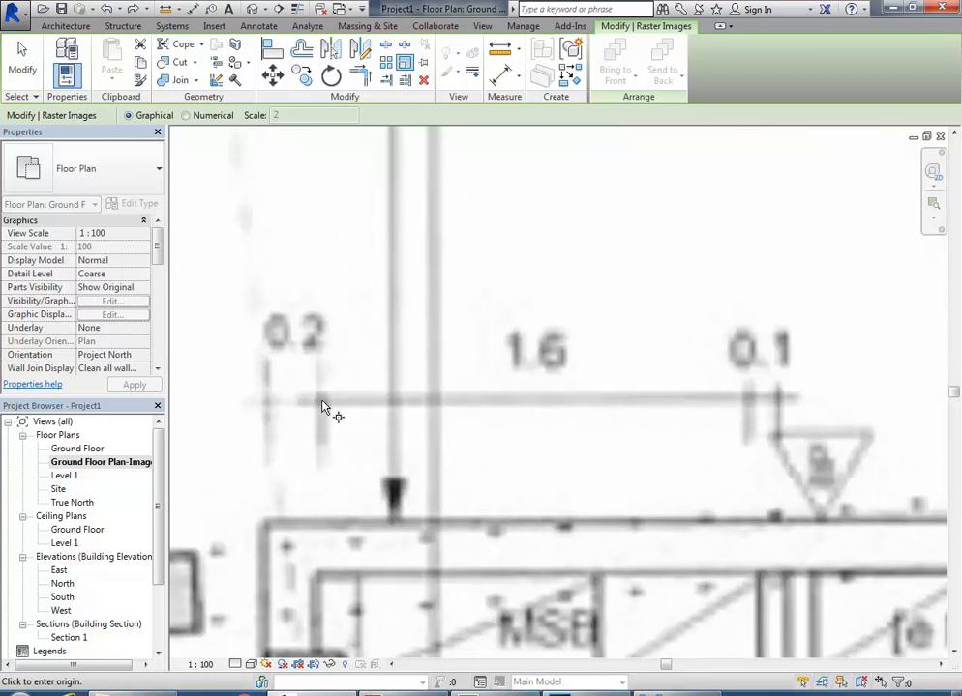
pyautogui.click(322, 408)
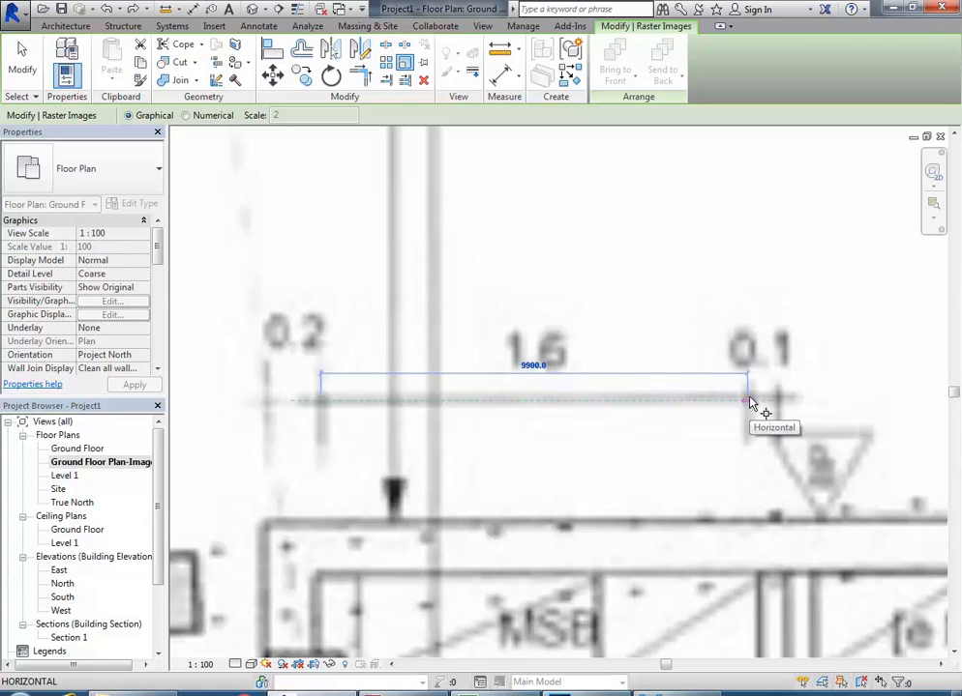
pyautogui.scroll(2, 753, 404)
pyautogui.scroll(2, 751, 405)
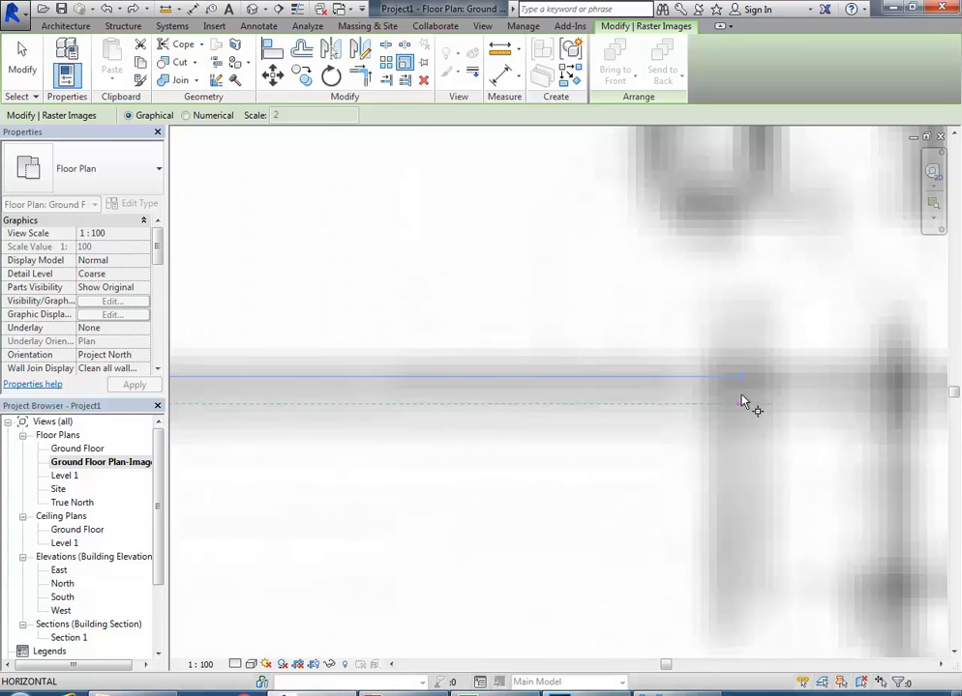
pyautogui.scroll(-3, 742, 402)
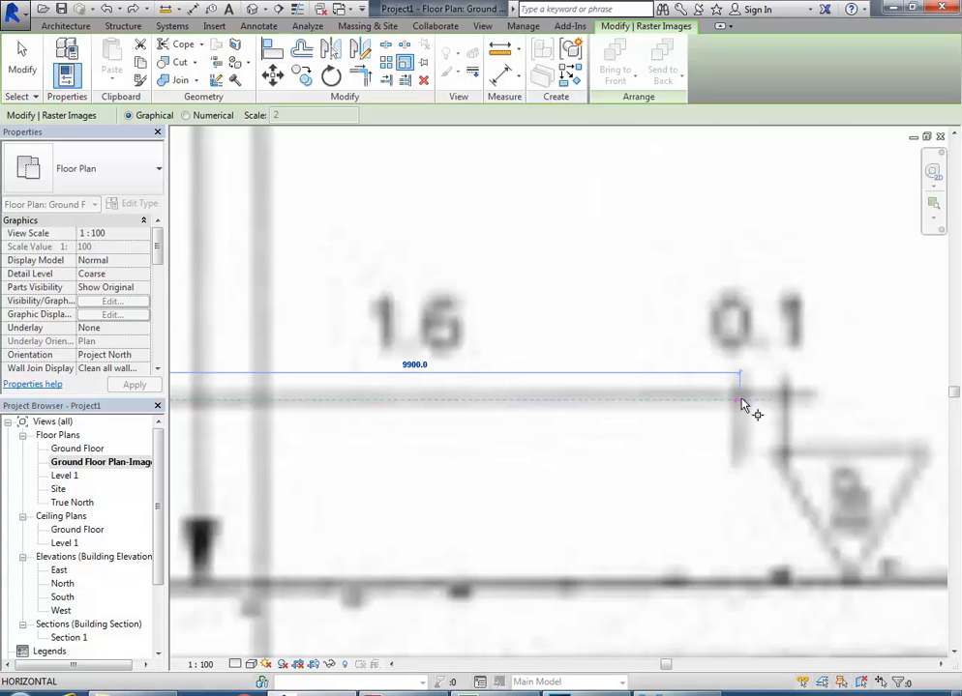
pyautogui.click(742, 401)
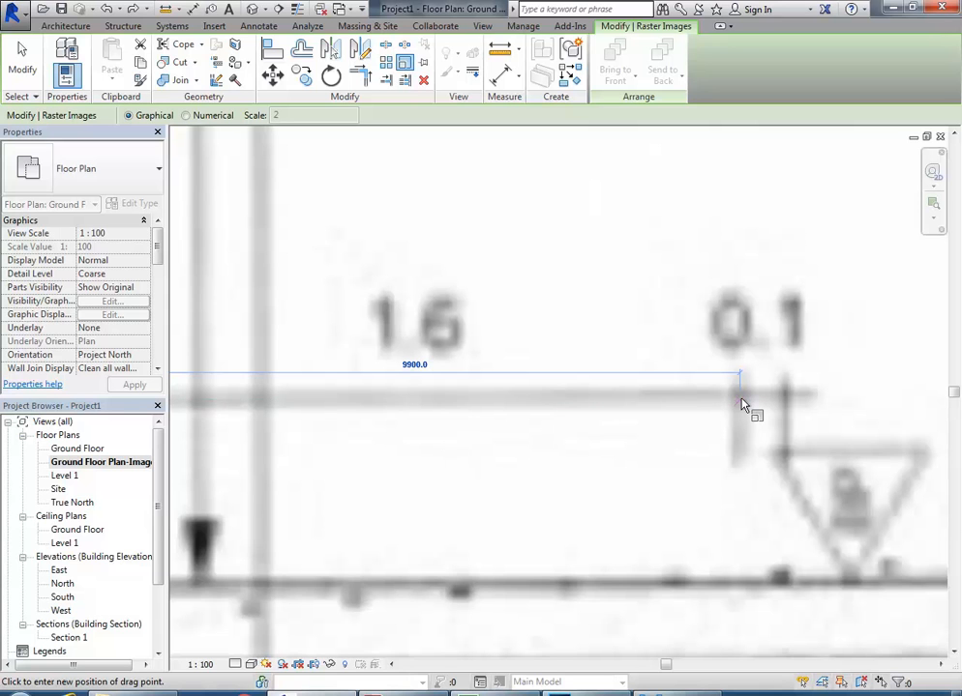
pyautogui.scroll(-2, 742, 404)
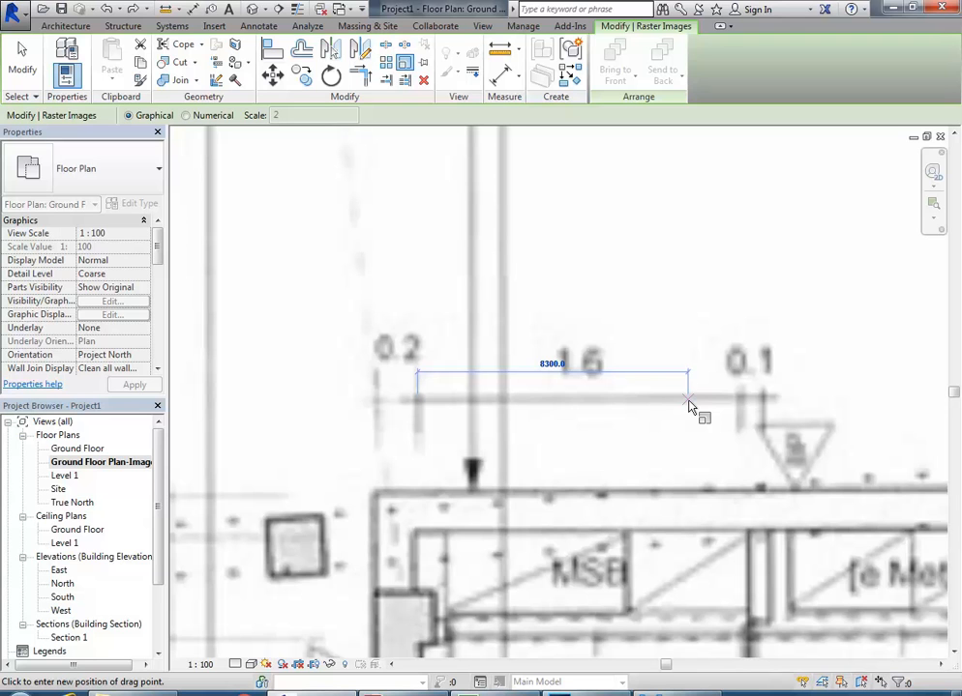
pyautogui.write('1600')
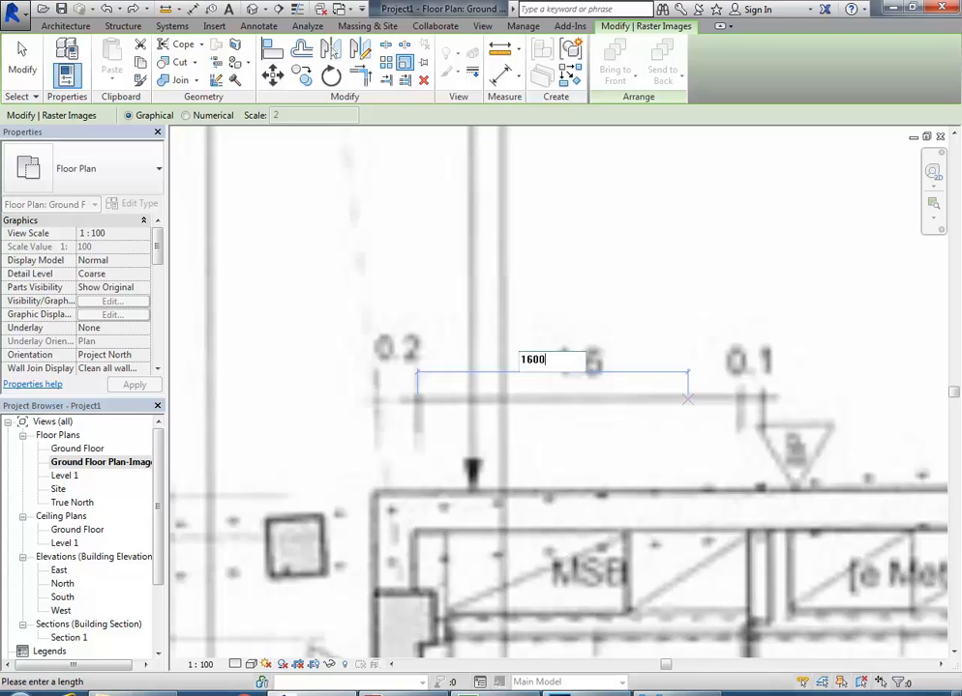
pyautogui.press('Return')
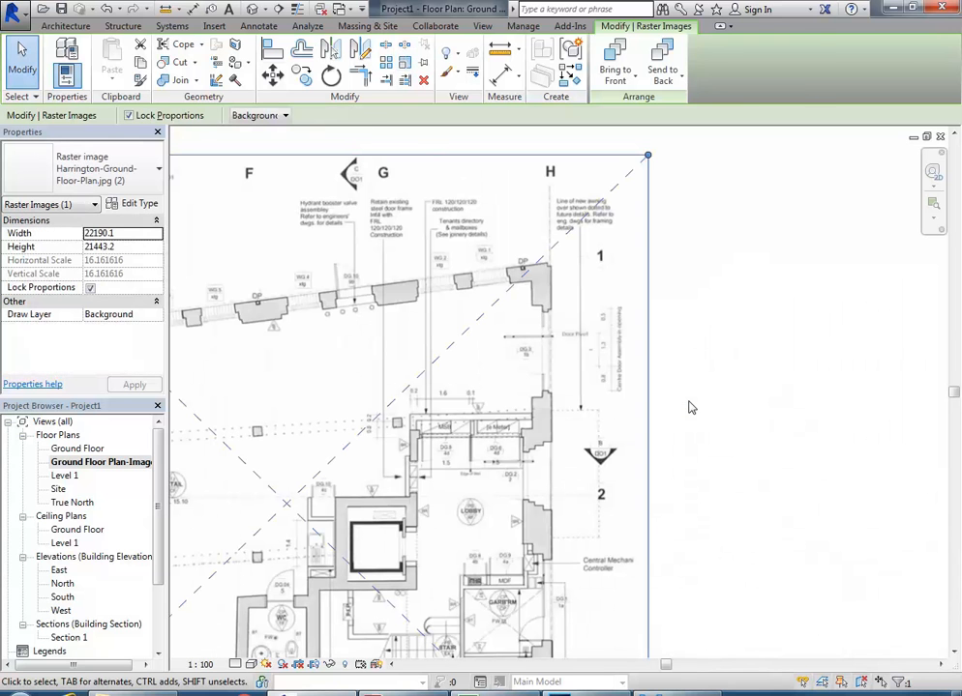
# Step: Measure the 1.6 dimension line above the MSB cupboard on the floor plan image
pyautogui.scroll(-2, 690, 407)
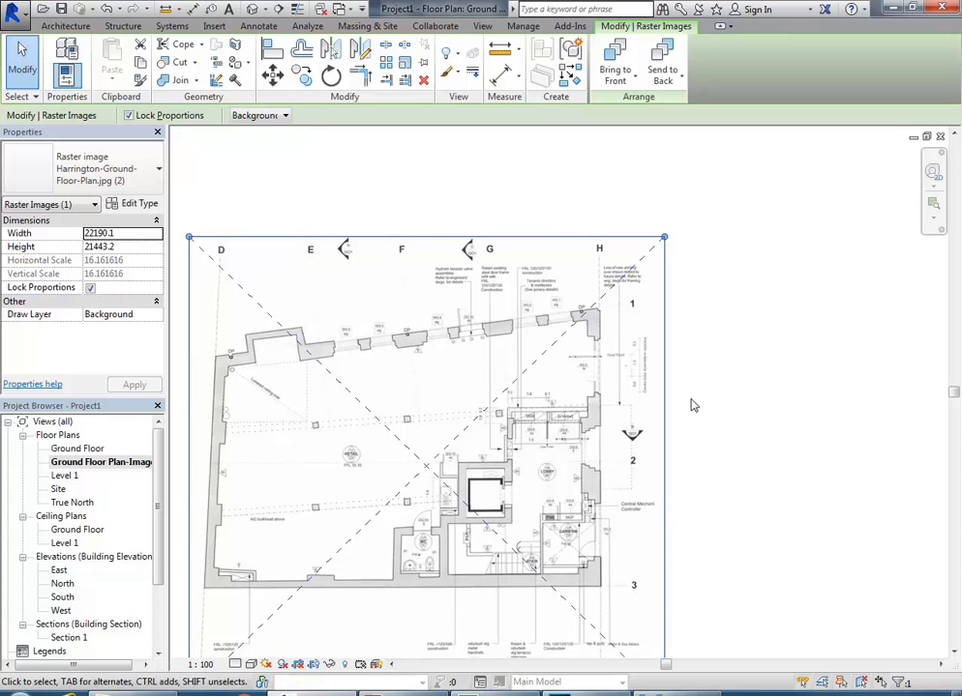
pyautogui.moveTo(534, 459); pyautogui.dragTo(542, 380, button='middle')
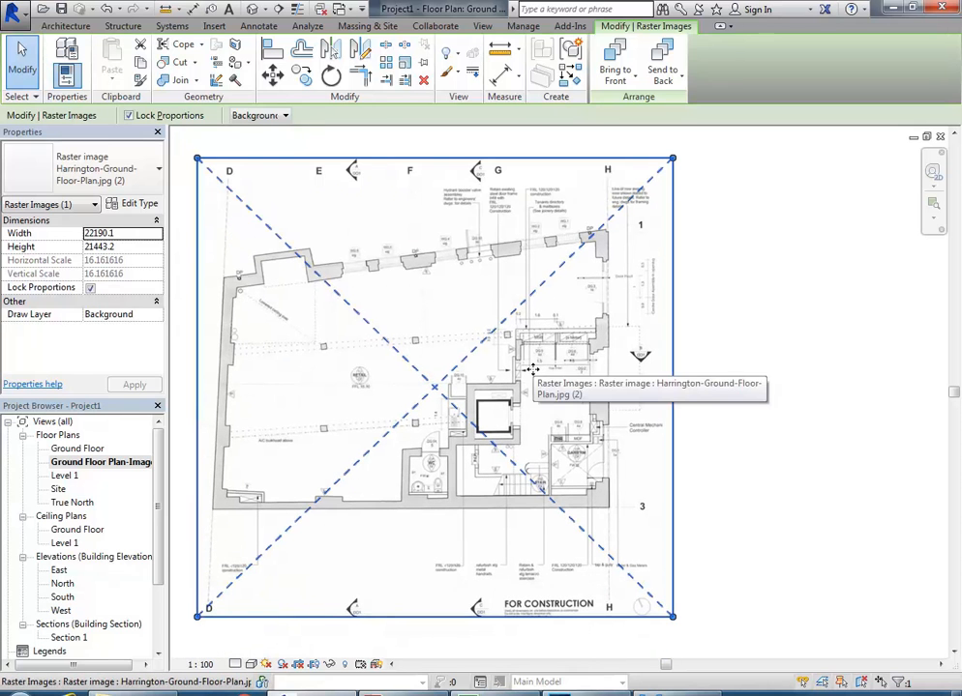
pyautogui.scroll(5, 555, 309)
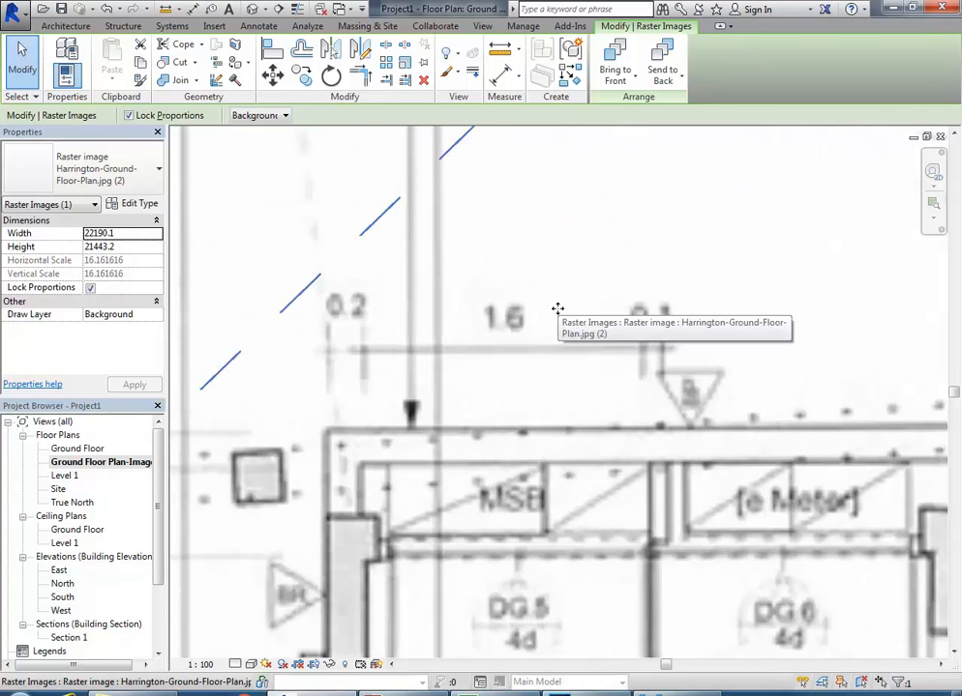
pyautogui.scroll(2, 557, 309)
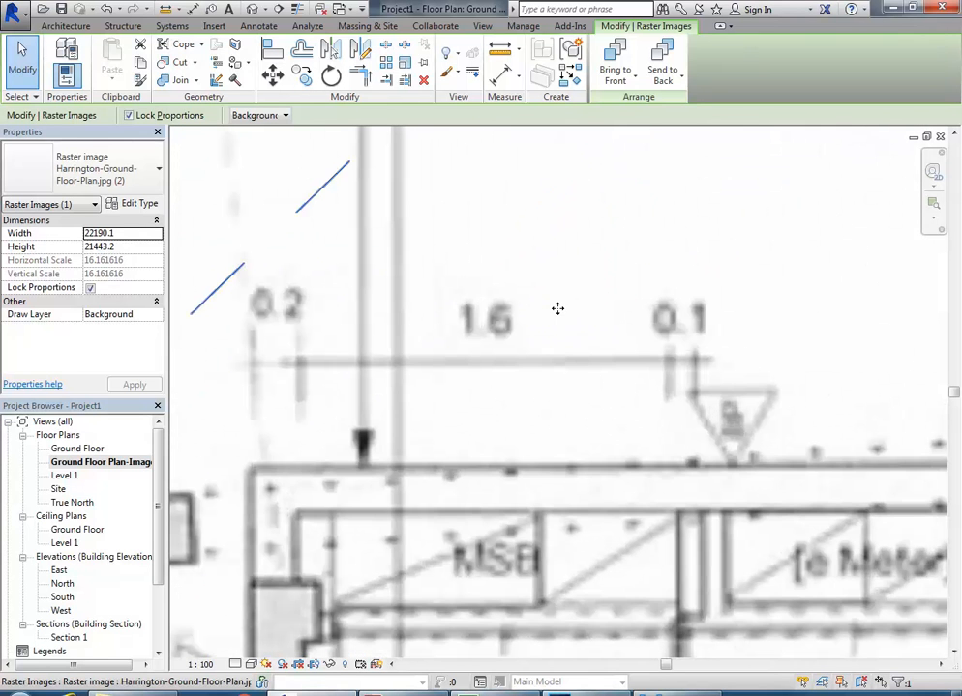
pyautogui.click(497, 55)
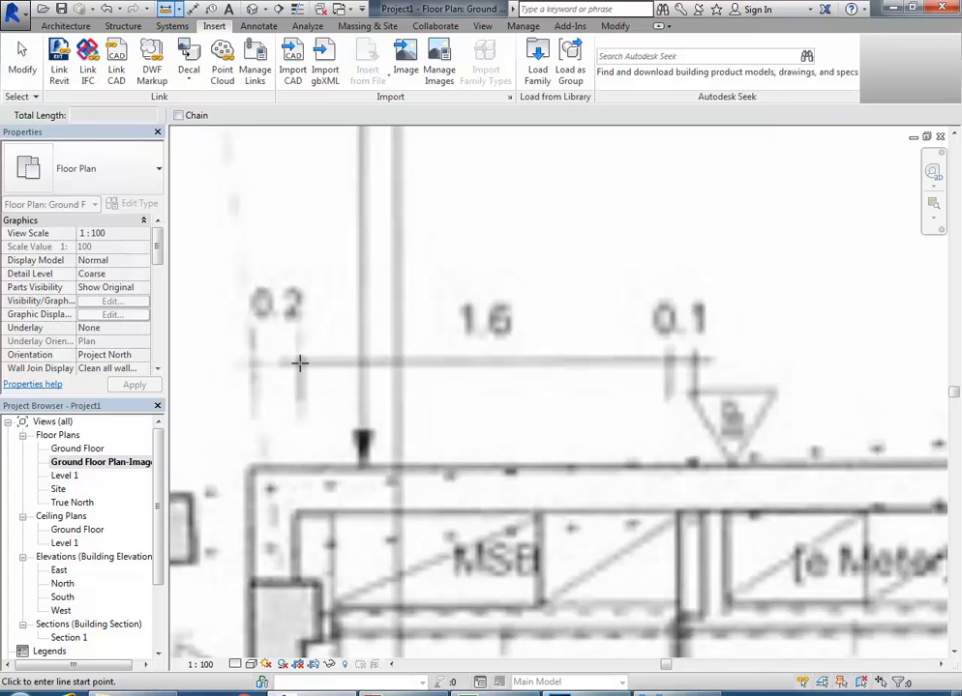
pyautogui.click(299, 364)
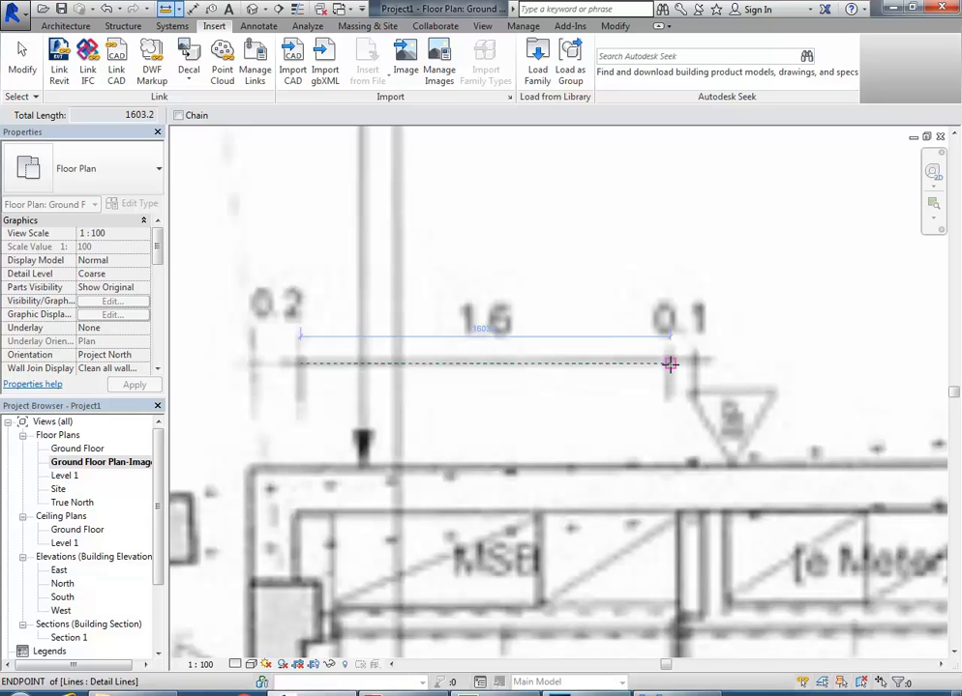
pyautogui.click(669, 363)
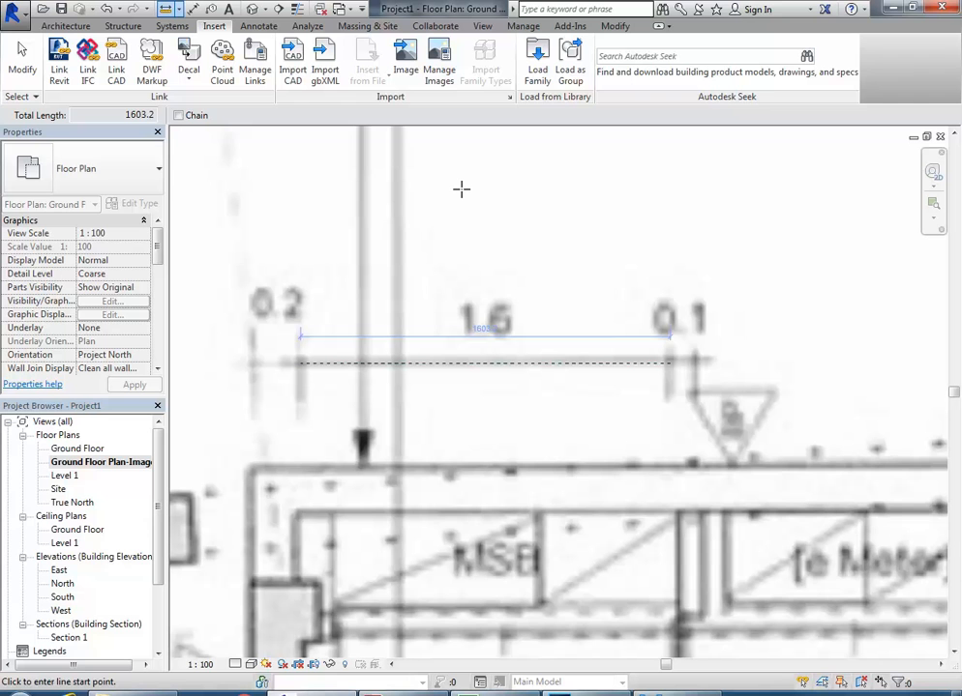
pyautogui.scroll(-5, 461, 189)
pyautogui.scroll(3, 465, 284)
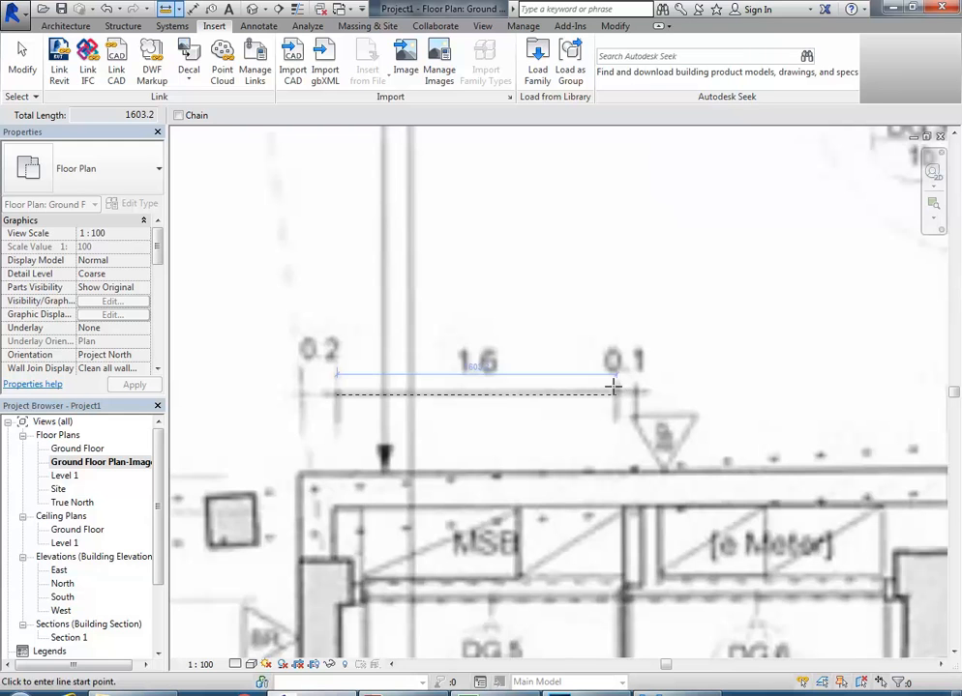
pyautogui.press('Escape')
pyautogui.press('Escape')
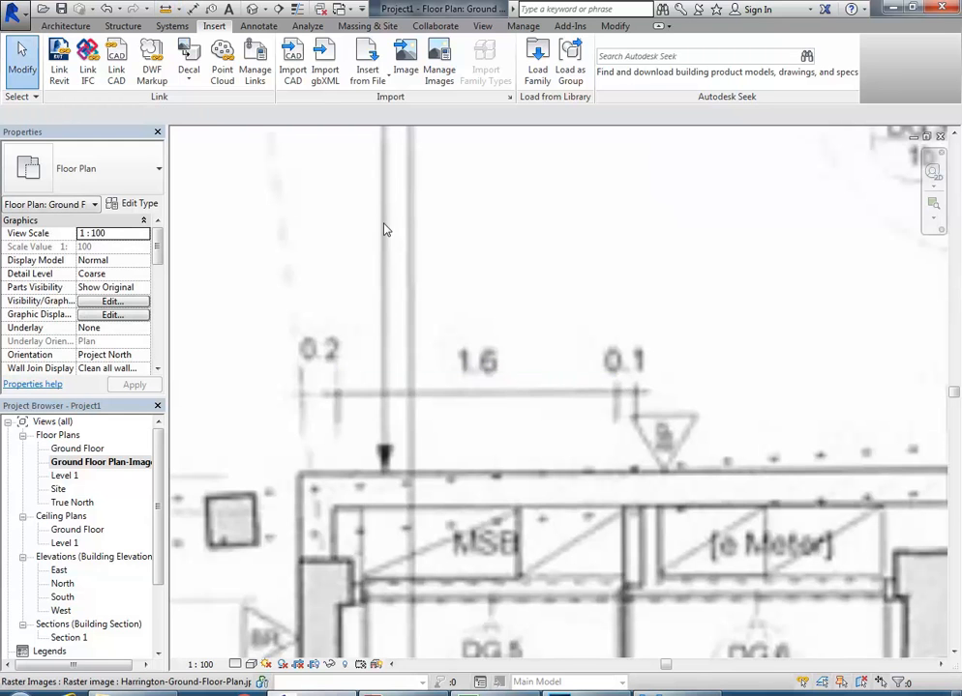
# Step: Undo the last resize of the floor plan image and measure its 1.6 dimension line at the original scale
pyautogui.click(119, 9)
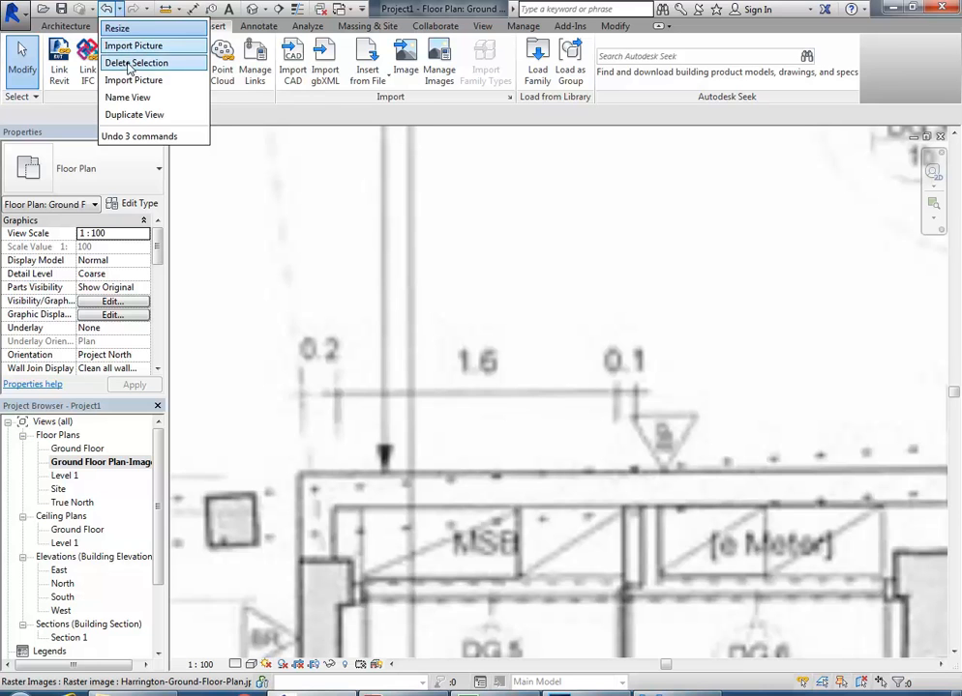
pyautogui.click(116, 28)
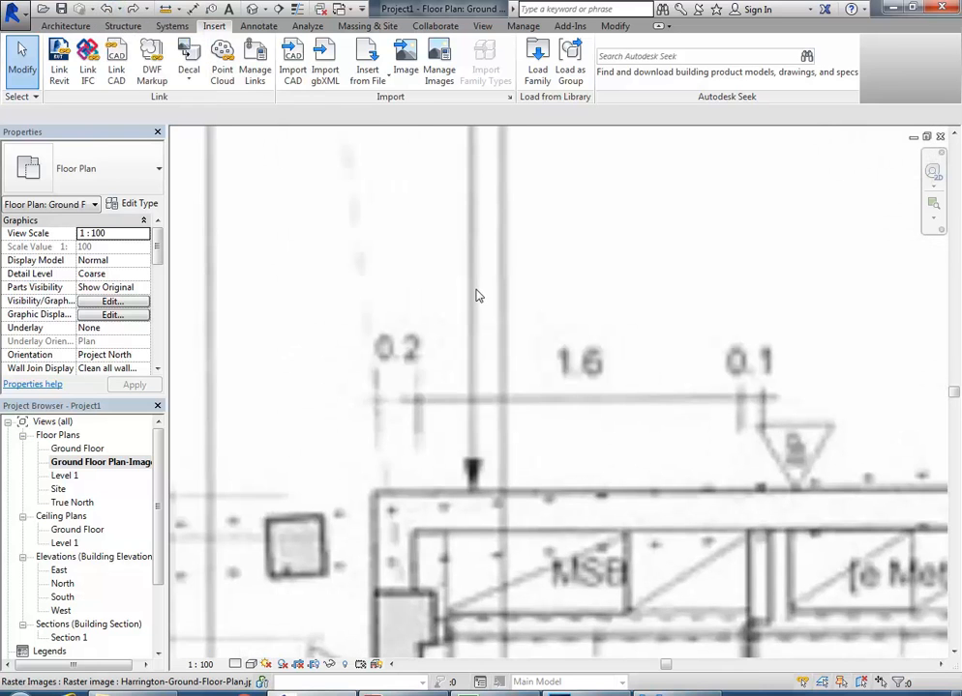
pyautogui.click(66, 26)
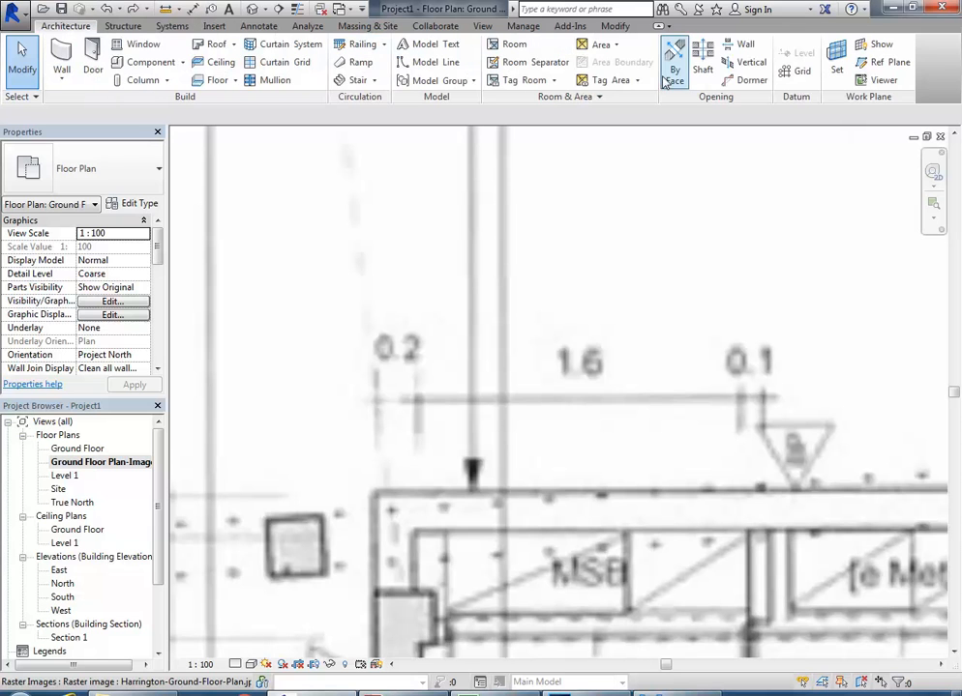
pyautogui.click(165, 9)
pyautogui.click(417, 396)
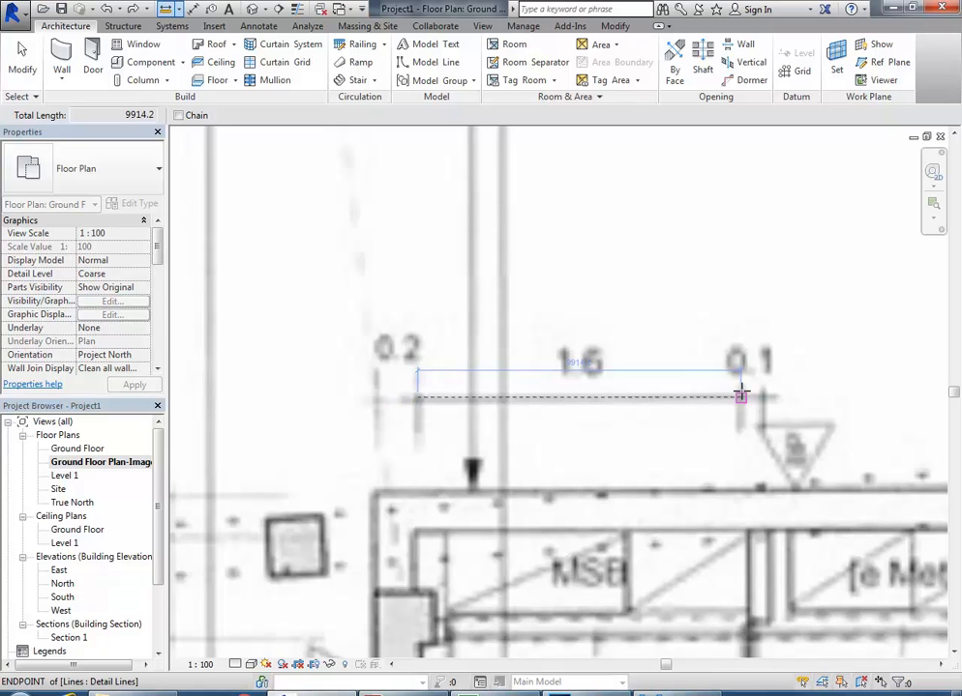
pyautogui.press('Escape')
pyautogui.press('Escape')
# Step: Scale the floor plan image graphically, using the two ends of the 1.6 dimension line as reference and 1600 as the new length
pyautogui.scroll(-7, 740, 394)
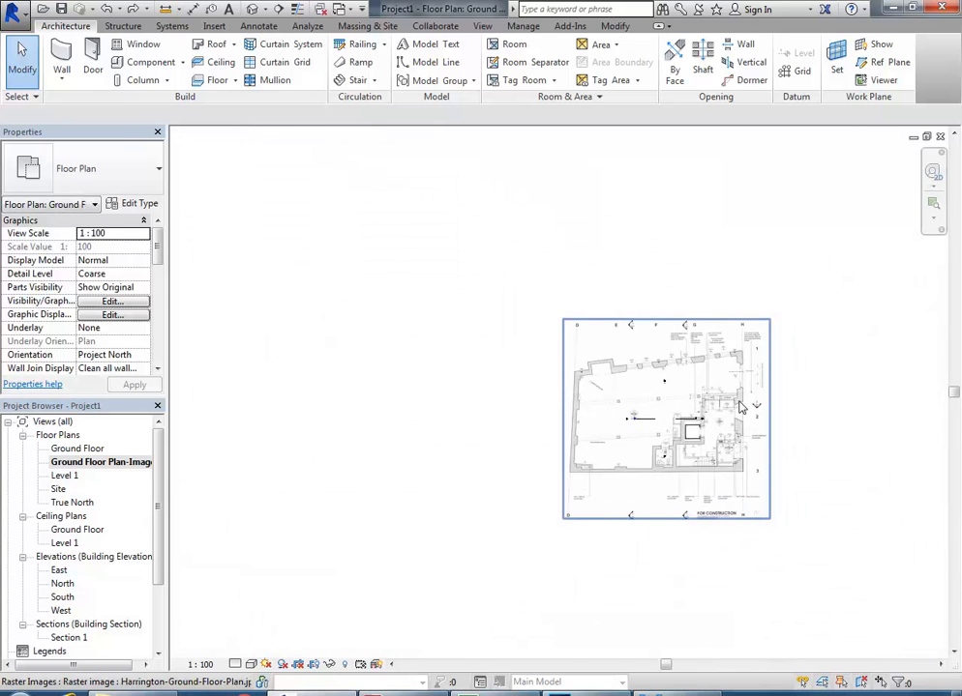
pyautogui.scroll(5, 726, 398)
pyautogui.scroll(3, 720, 392)
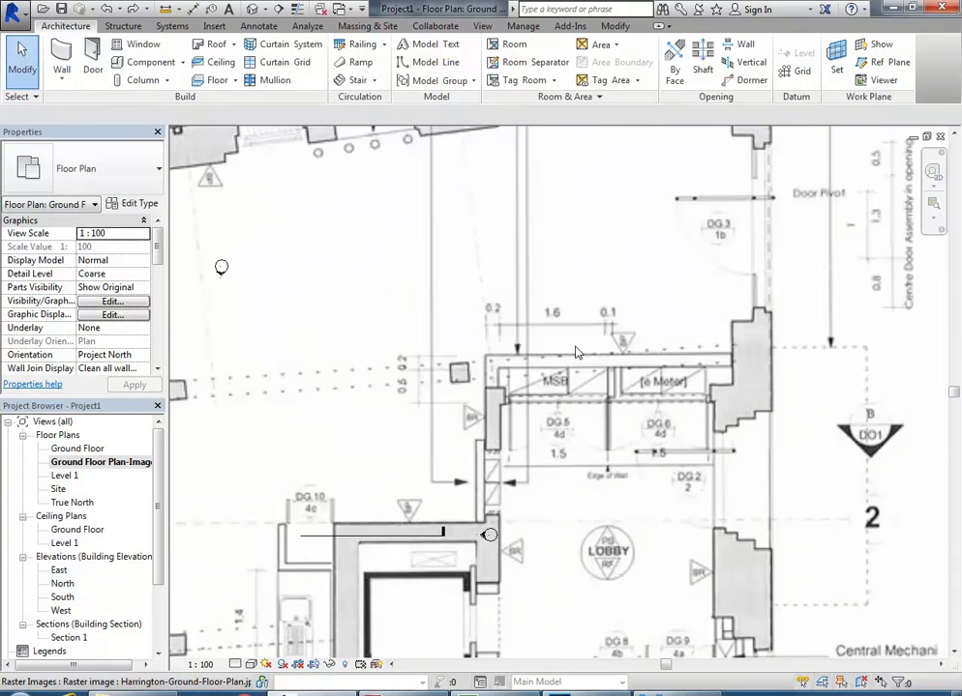
pyautogui.click(578, 307)
pyautogui.scroll(3, 577, 307)
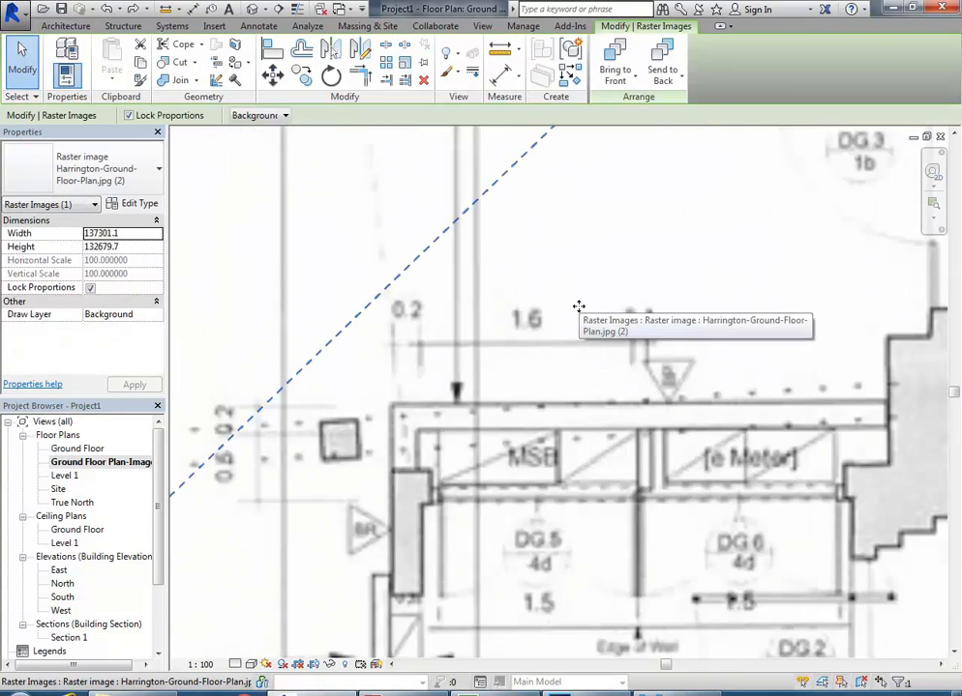
pyautogui.click(405, 64)
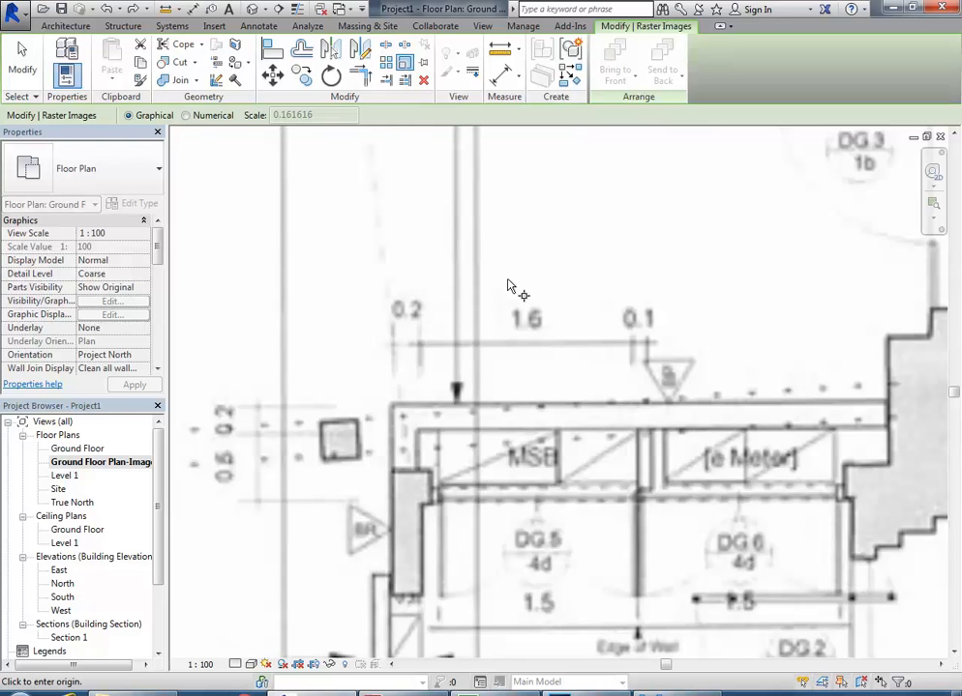
pyautogui.scroll(3, 438, 317)
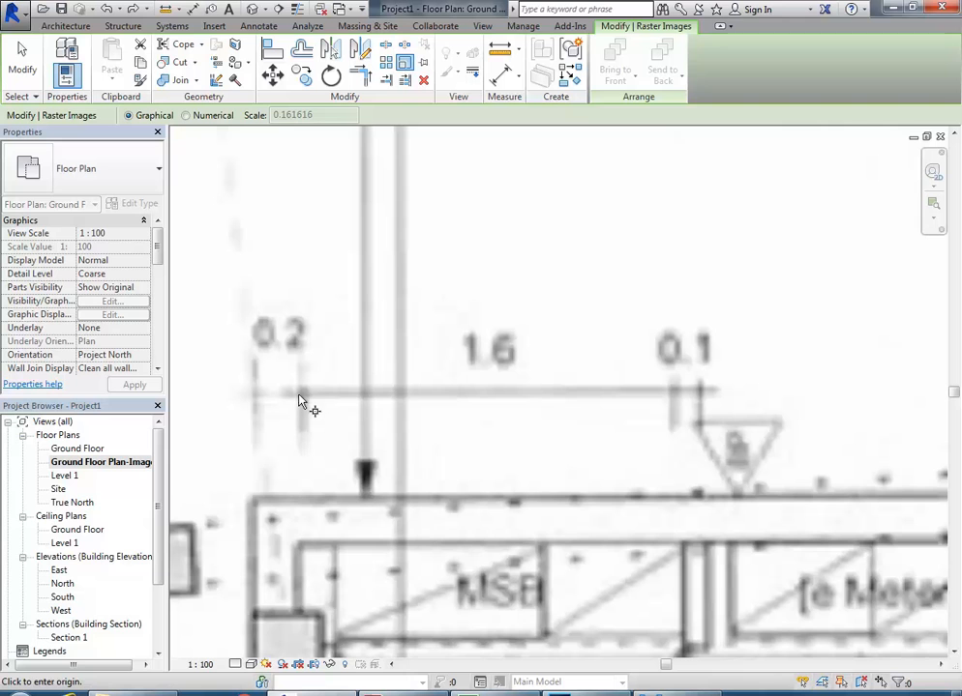
pyautogui.click(301, 395)
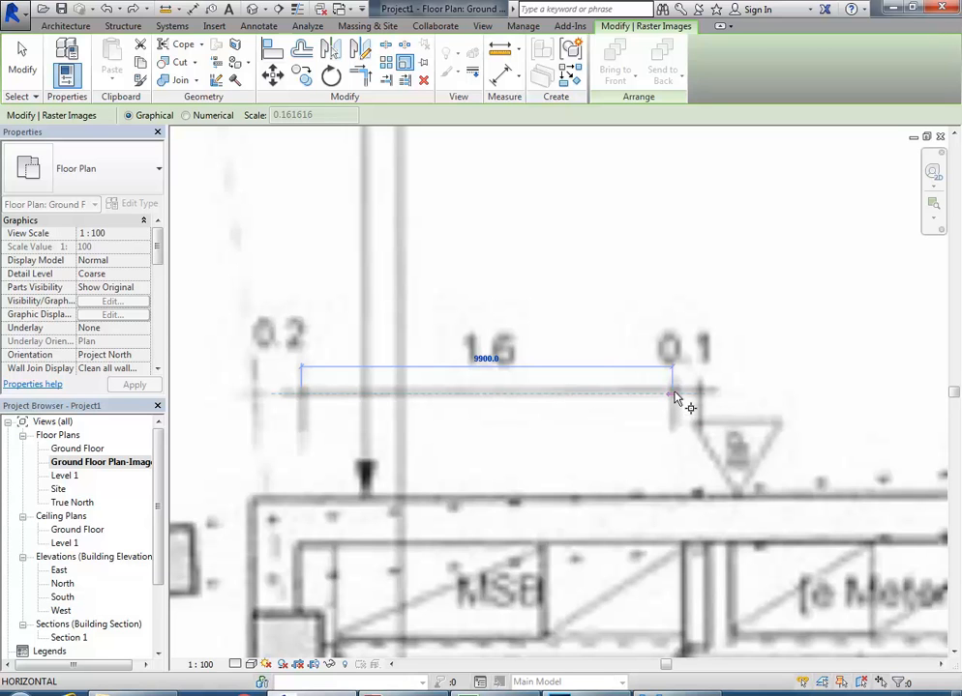
pyautogui.click(675, 397)
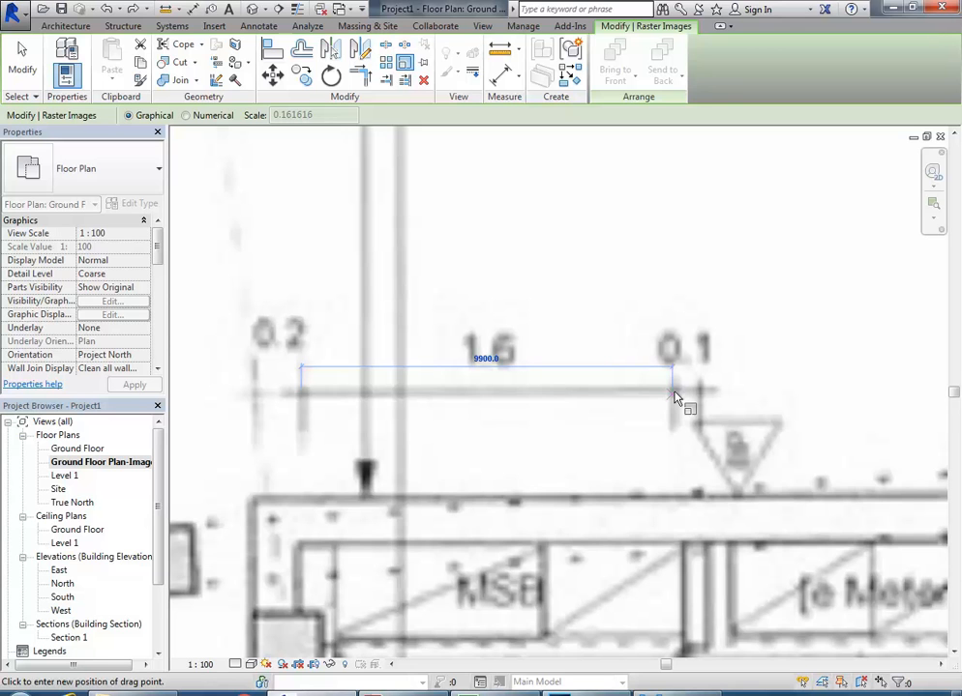
pyautogui.click(557, 405)
pyautogui.write('1600')
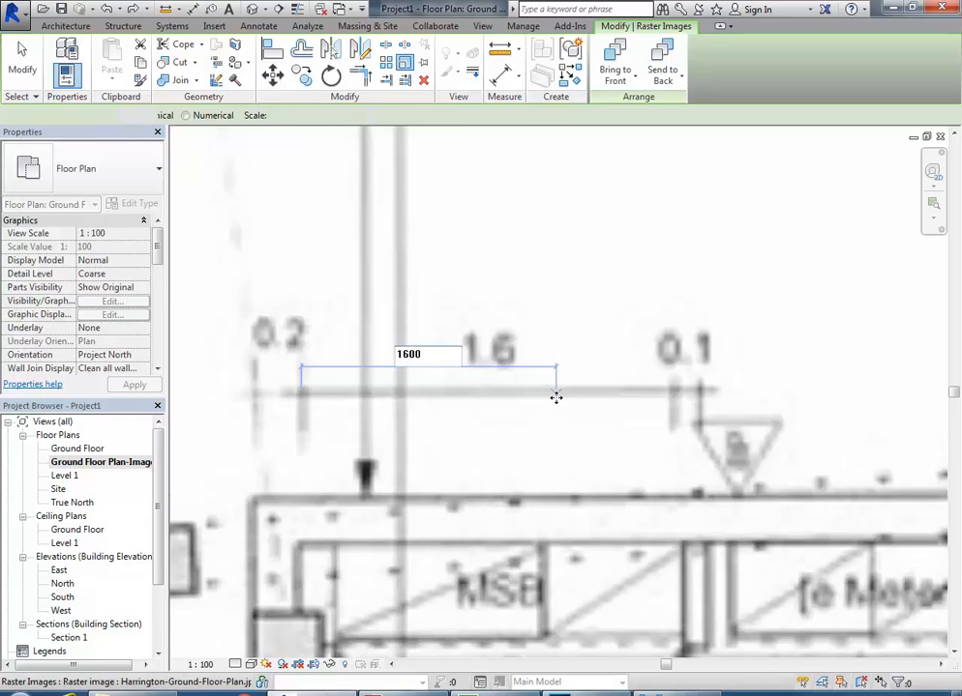
pyautogui.press('Return')
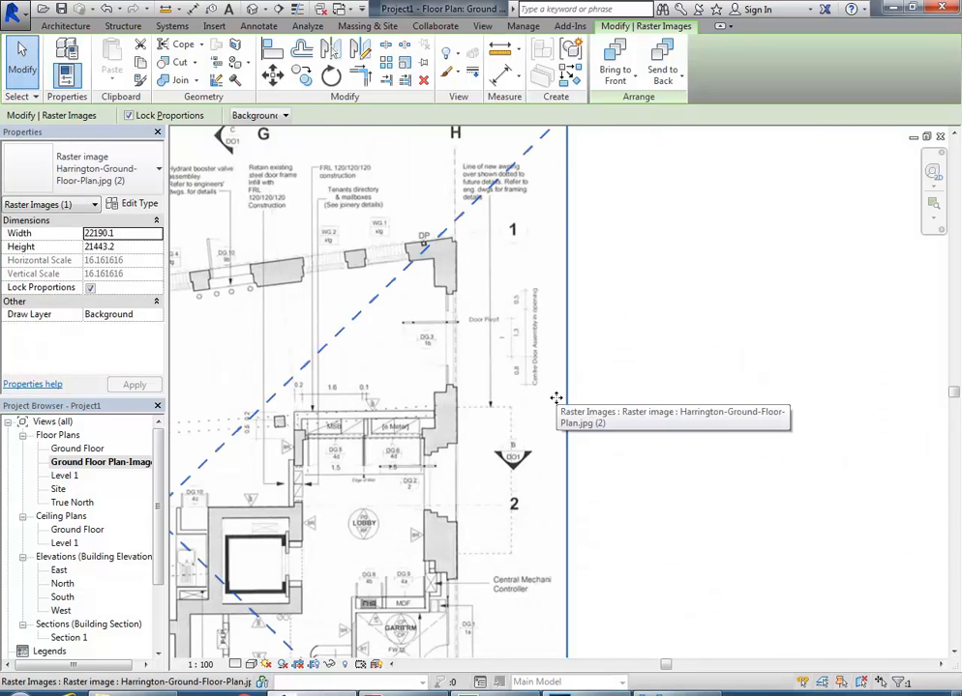
# Step: Check the rescaled image by measuring between the tick marks of the 1.6 dimension above the MSB cupboard
pyautogui.scroll(8, 303, 382)
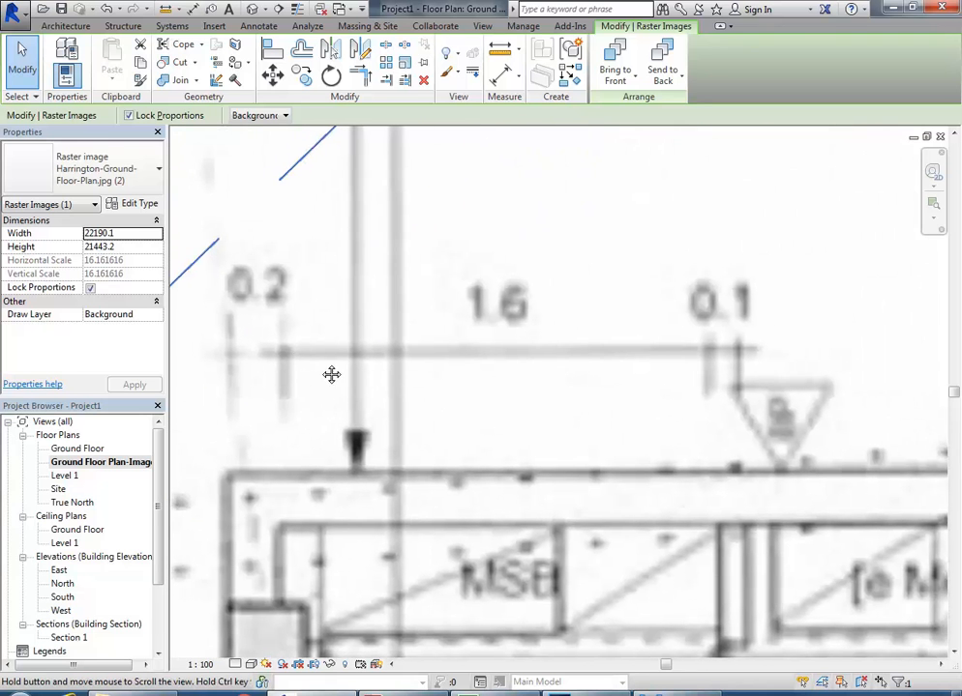
pyautogui.moveTo(331, 374); pyautogui.dragTo(352, 375, button='middle')
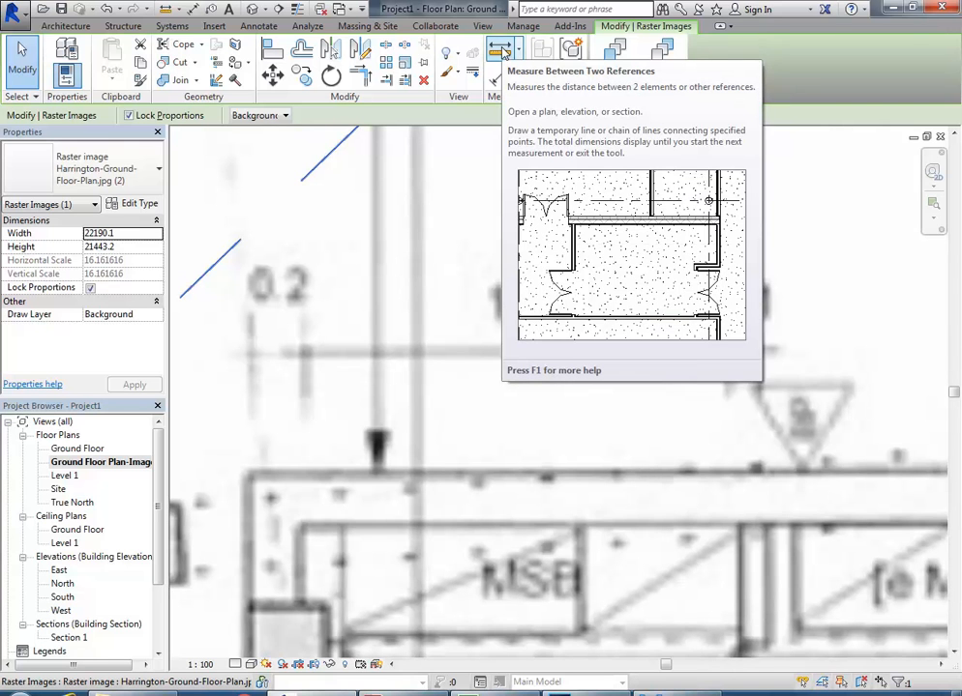
pyautogui.click(503, 53)
pyautogui.scroll(-1, 281, 372)
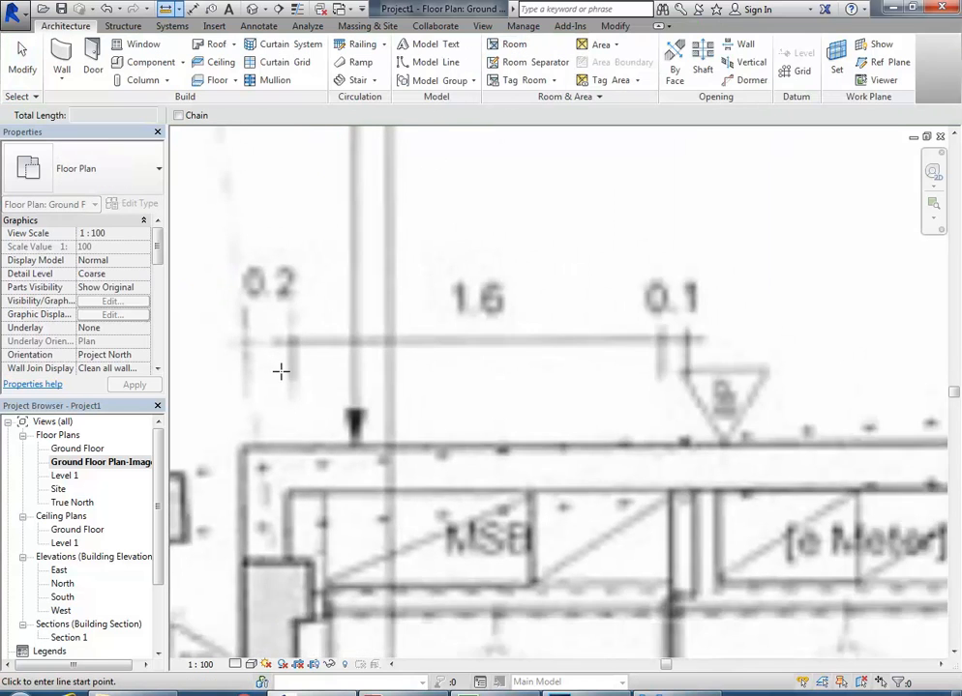
pyautogui.scroll(1, 280, 372)
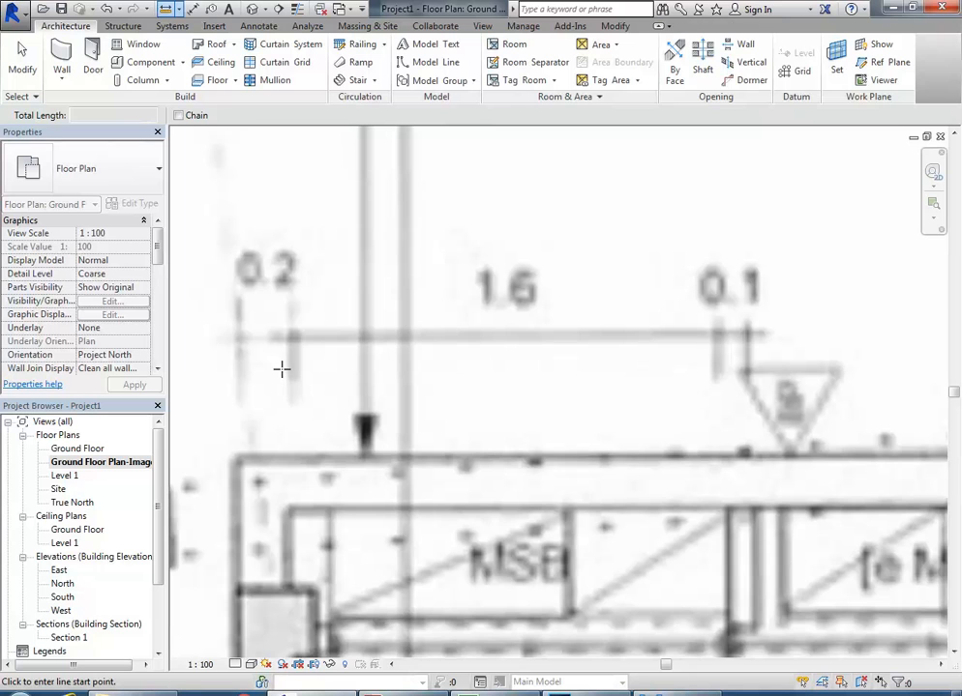
pyautogui.moveTo(335, 343); pyautogui.dragTo(324, 354, button='middle')
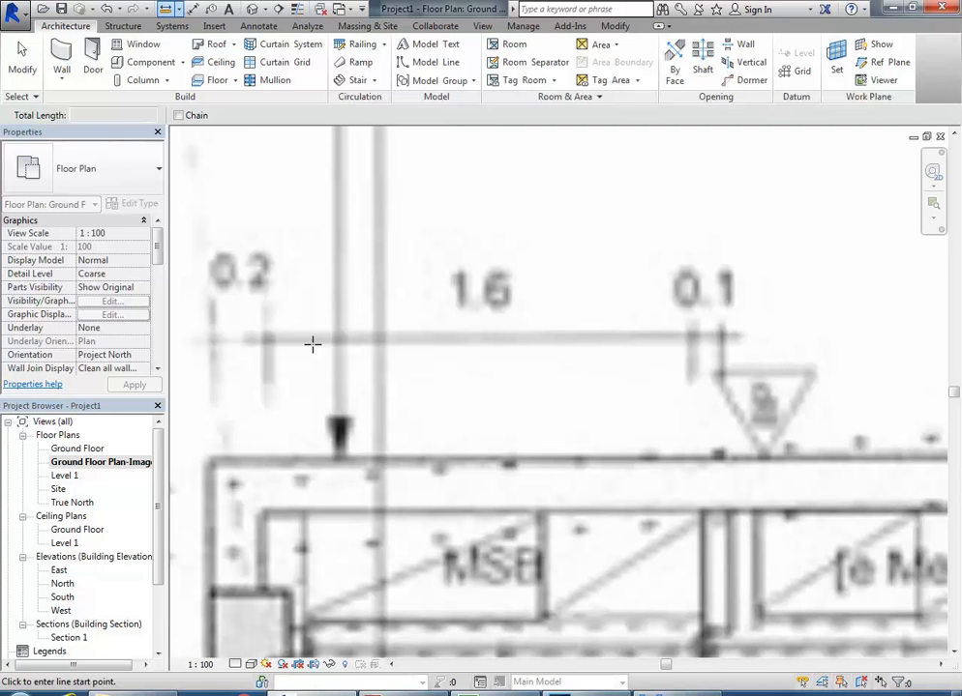
pyautogui.click(267, 339)
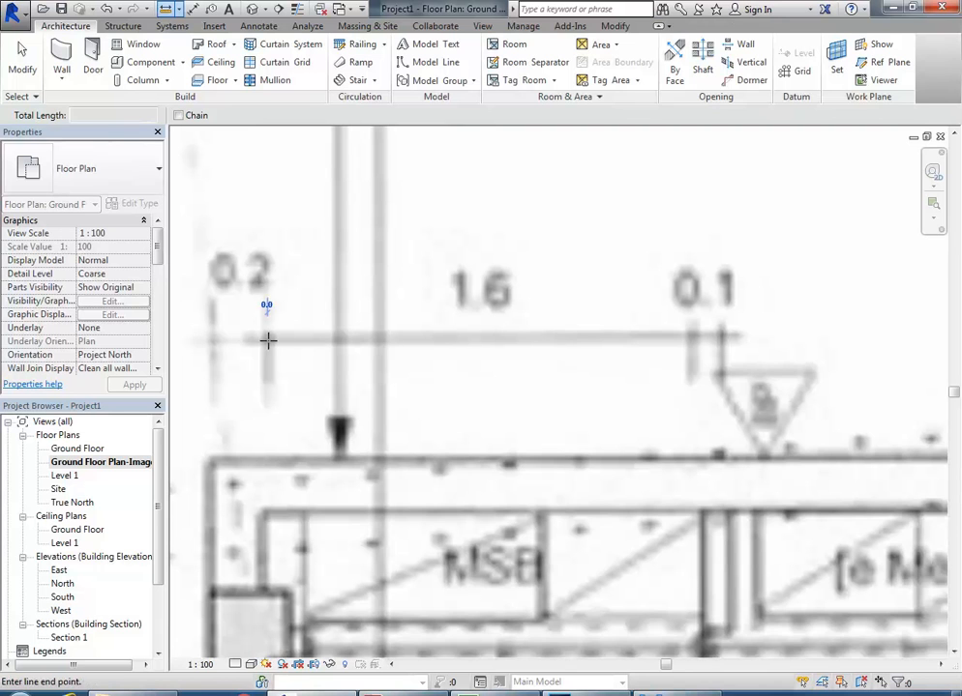
pyautogui.click(693, 338)
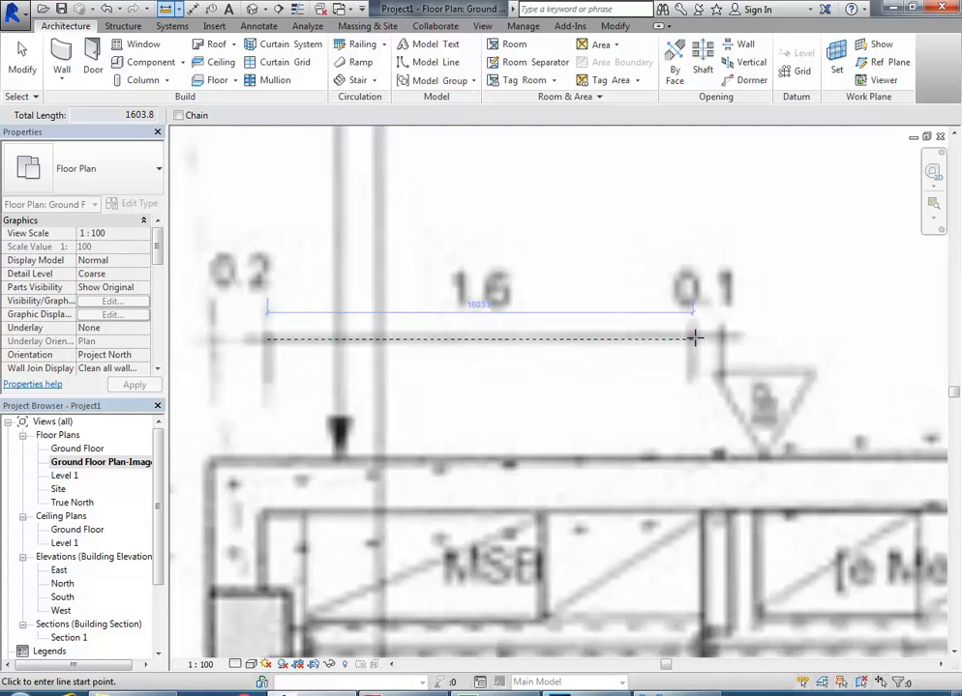
pyautogui.scroll(-2, 673, 360)
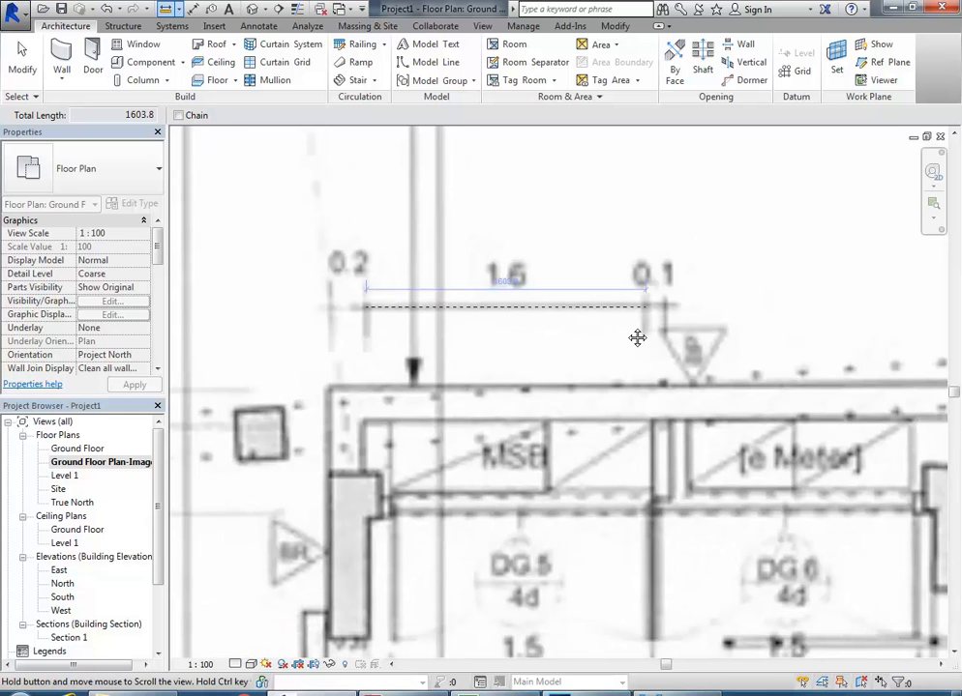
pyautogui.moveTo(636, 337); pyautogui.dragTo(631, 335, button='middle')
pyautogui.scroll(3, 466, 272)
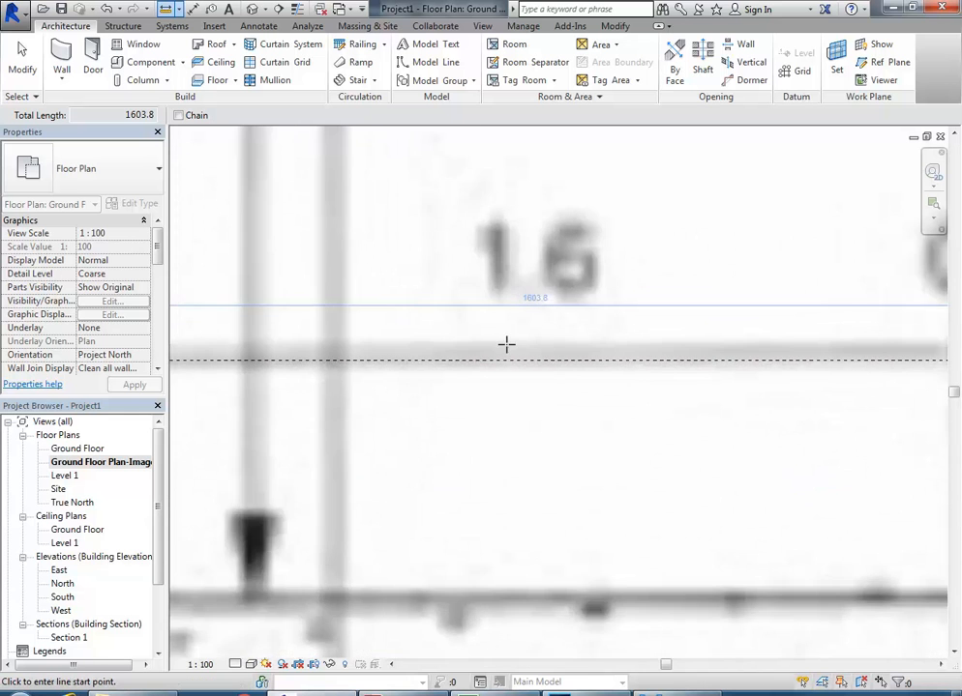
pyautogui.scroll(-3, 507, 344)
pyautogui.moveTo(535, 363); pyautogui.dragTo(505, 349, button='middle')
pyautogui.scroll(1, 506, 349)
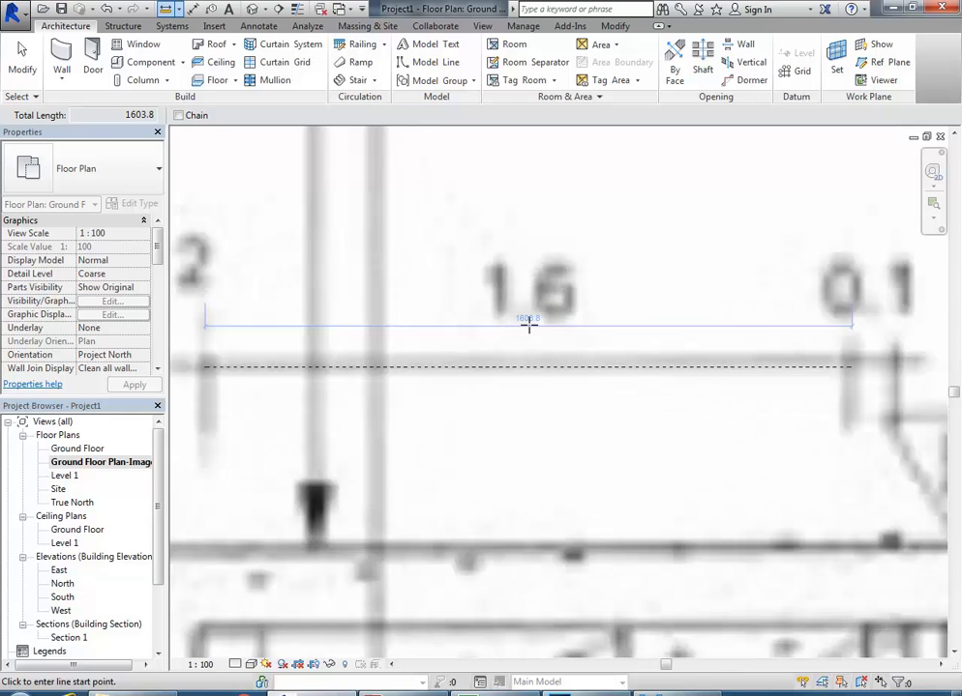
# Step: Measure the 1.5 dimension below door DG.6, from the Edge of Wall mark to the dimension's far end
pyautogui.scroll(-4, 529, 325)
pyautogui.moveTo(533, 330); pyautogui.dragTo(453, 249, button='middle')
pyautogui.moveTo(475, 407); pyautogui.dragTo(459, 319, button='middle')
pyautogui.moveTo(439, 465); pyautogui.dragTo(451, 387, button='middle')
pyautogui.scroll(1, 373, 440)
pyautogui.scroll(1, 372, 440)
pyautogui.moveTo(599, 472)
pyautogui.mouseDown(button='middle')
pyautogui.moveTo(311, 498)
pyautogui.moveTo(318, 494)
pyautogui.mouseUp(button='middle')
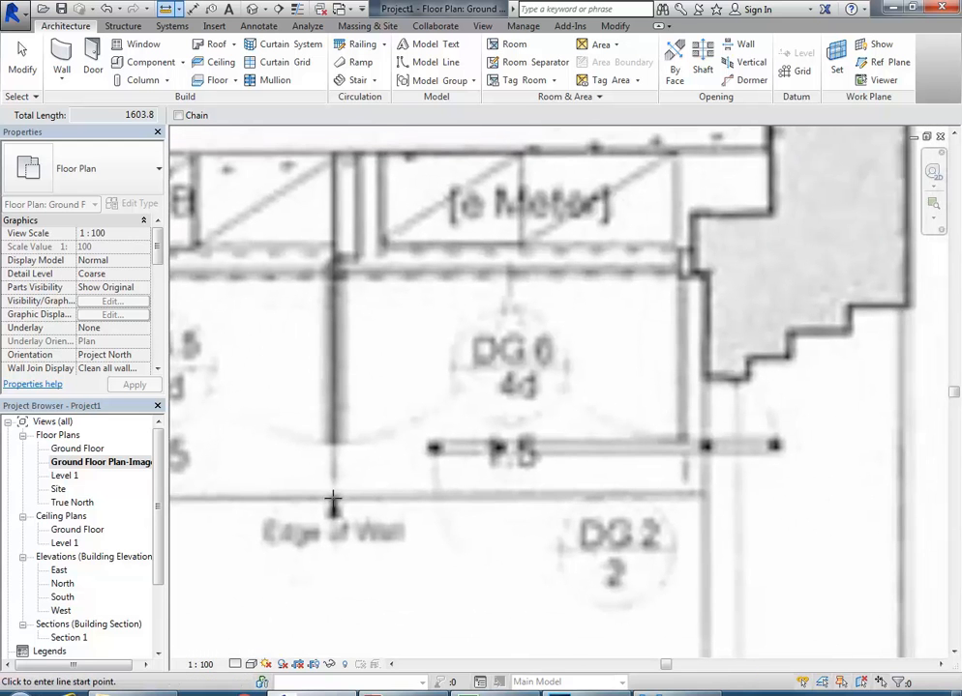
pyautogui.click(333, 500)
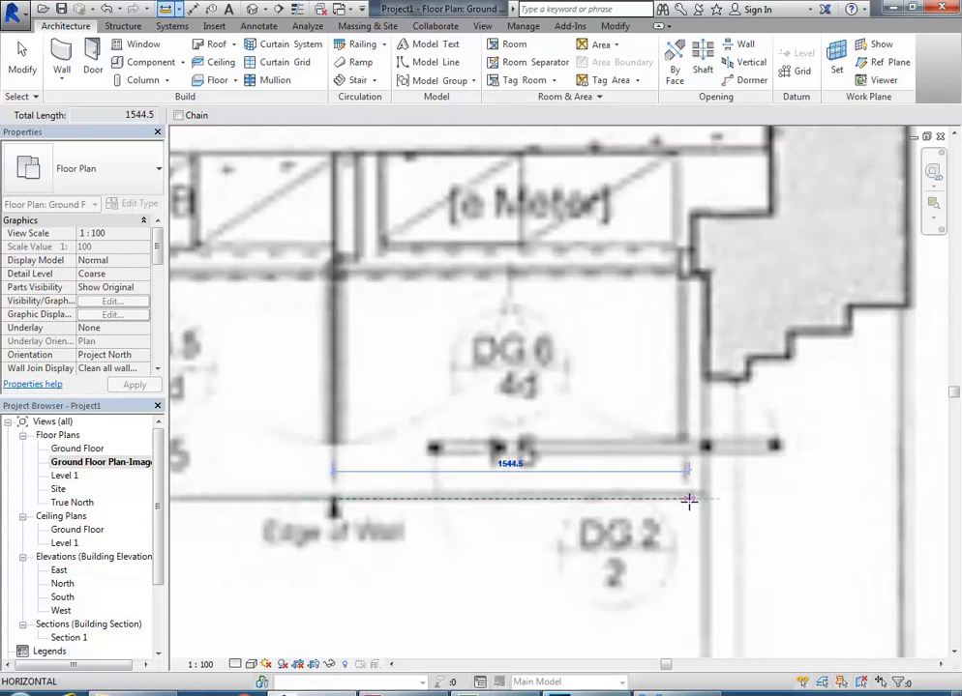
pyautogui.click(682, 504)
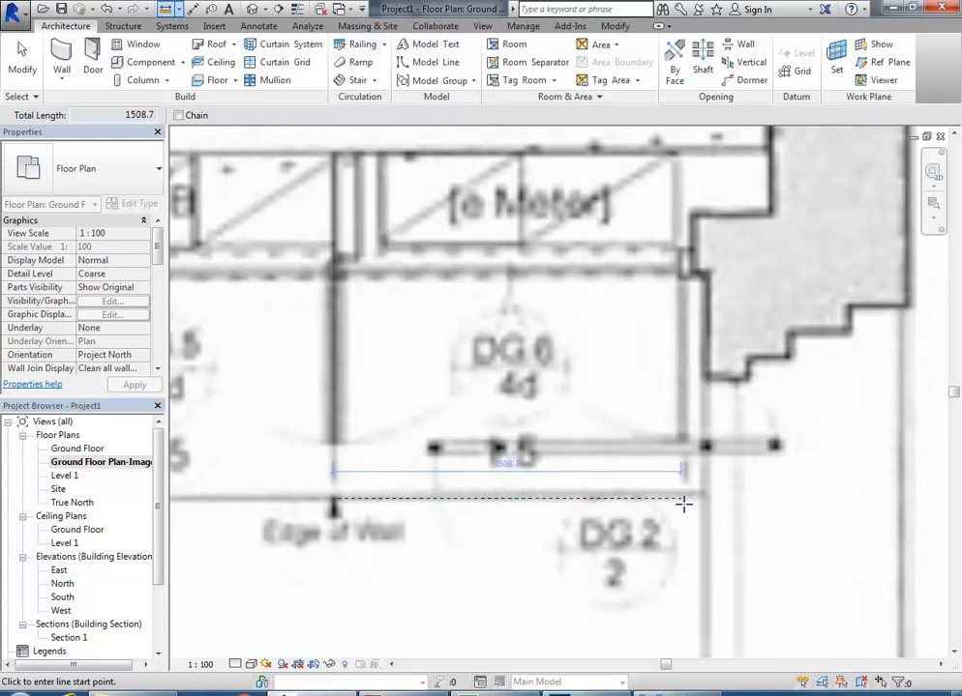
# Step: Measure the 0.8 dimension beside door DG.3, along the line next to the Centre Door Assembly in opening note
pyautogui.scroll(-5, 677, 499)
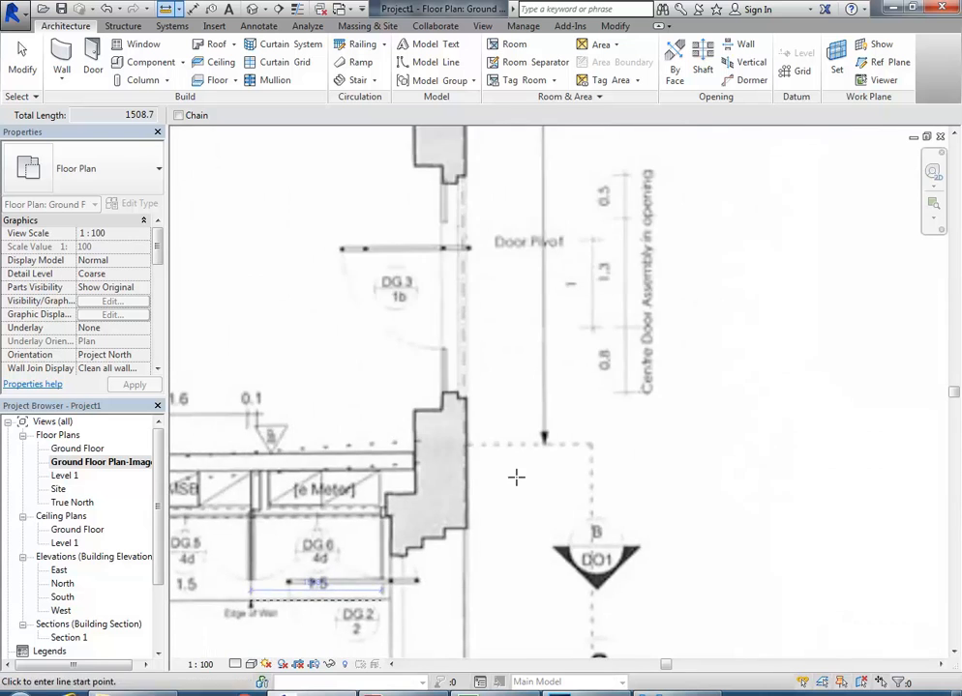
pyautogui.scroll(4, 518, 469)
pyautogui.scroll(5, 571, 493)
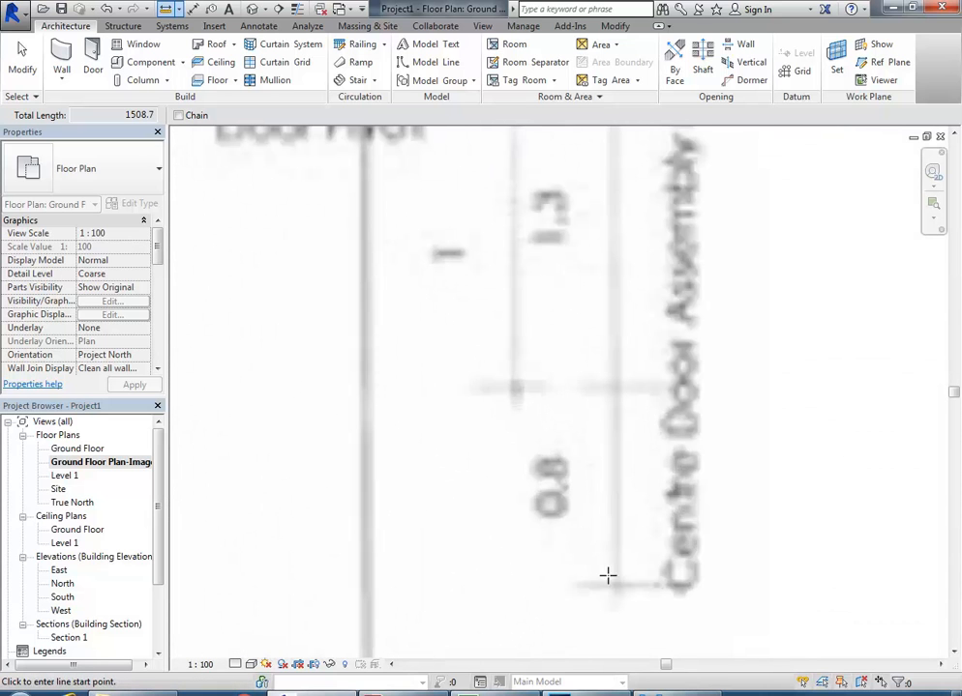
pyautogui.click(617, 584)
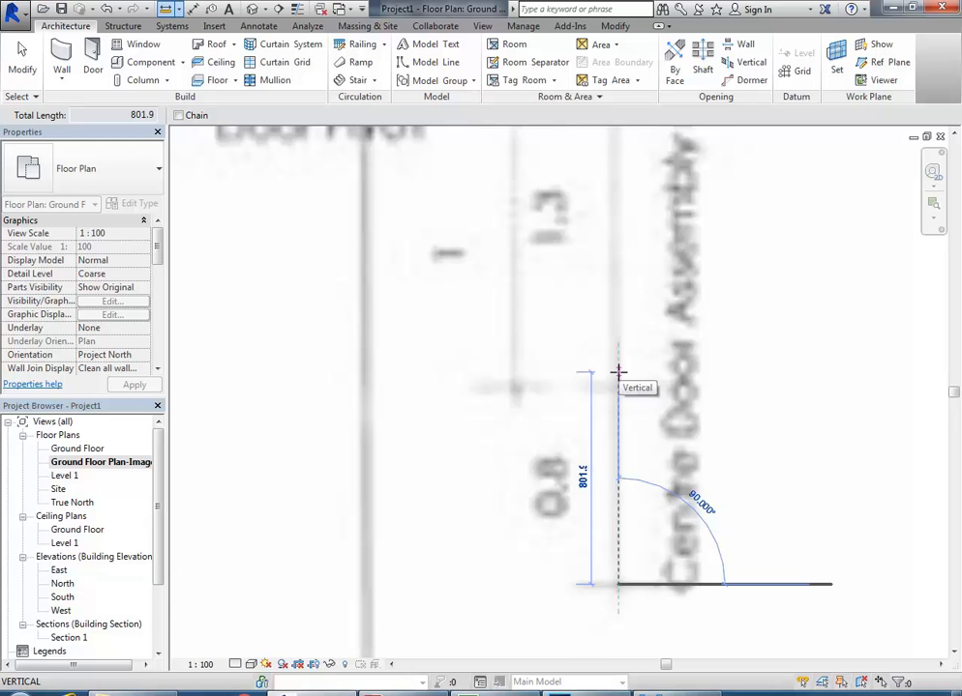
pyautogui.click(618, 373)
pyautogui.scroll(-1, 618, 373)
# Step: Measure the dimension labelled 1 on the shorter line beside the Door Pivot note, between its two tick marks
pyautogui.moveTo(618, 374); pyautogui.dragTo(573, 563, button='middle')
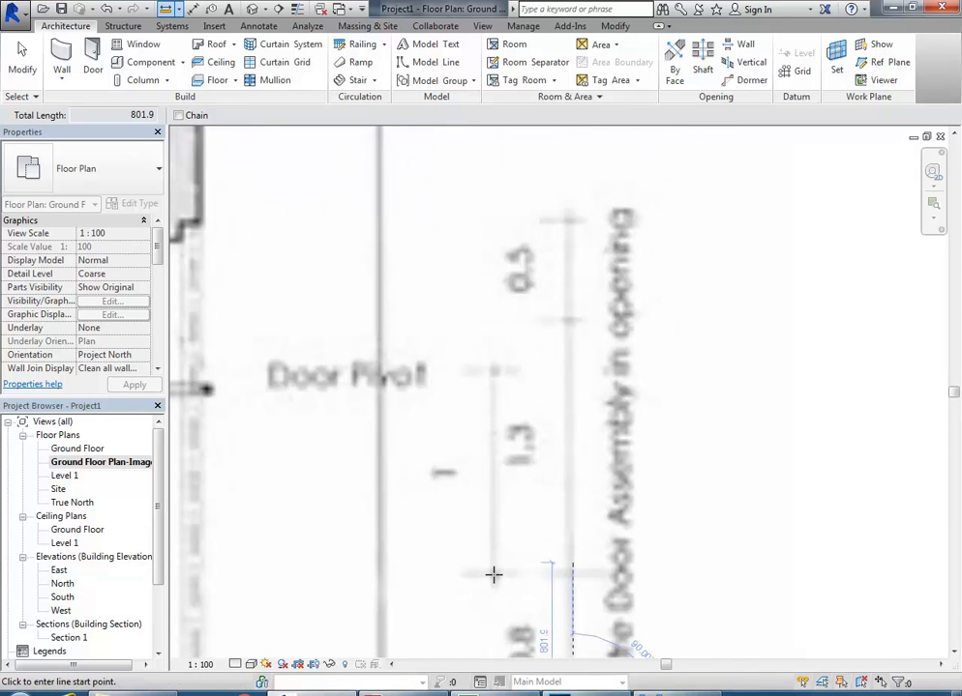
pyautogui.click(493, 575)
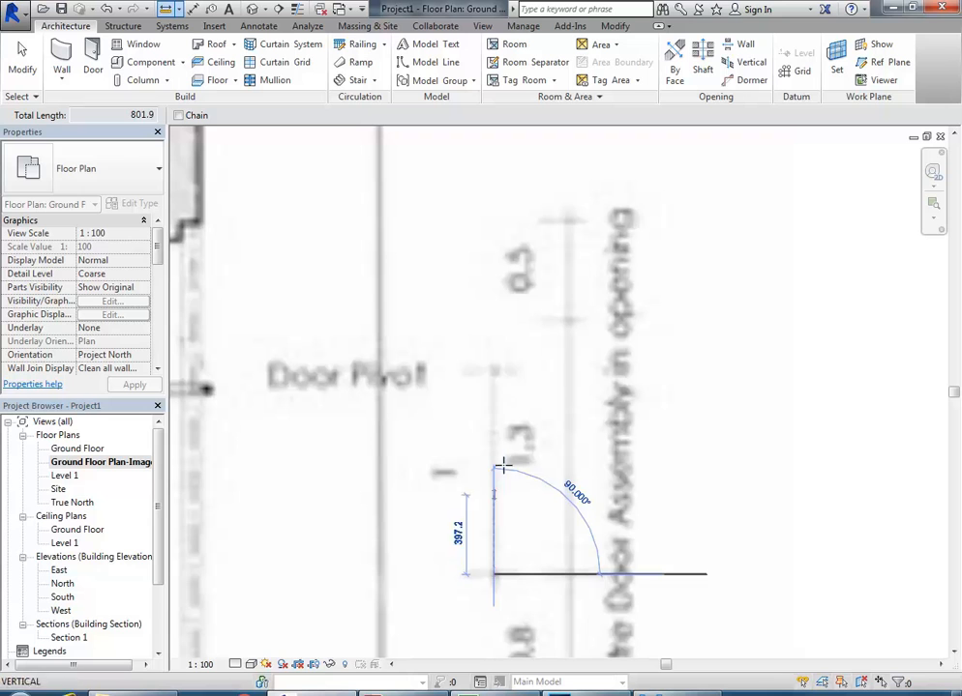
pyautogui.click(493, 371)
# Step: Measure the 1.3 and 0.5 dimensions on the line next to the Centre Door Assembly in opening note
pyautogui.click(569, 573)
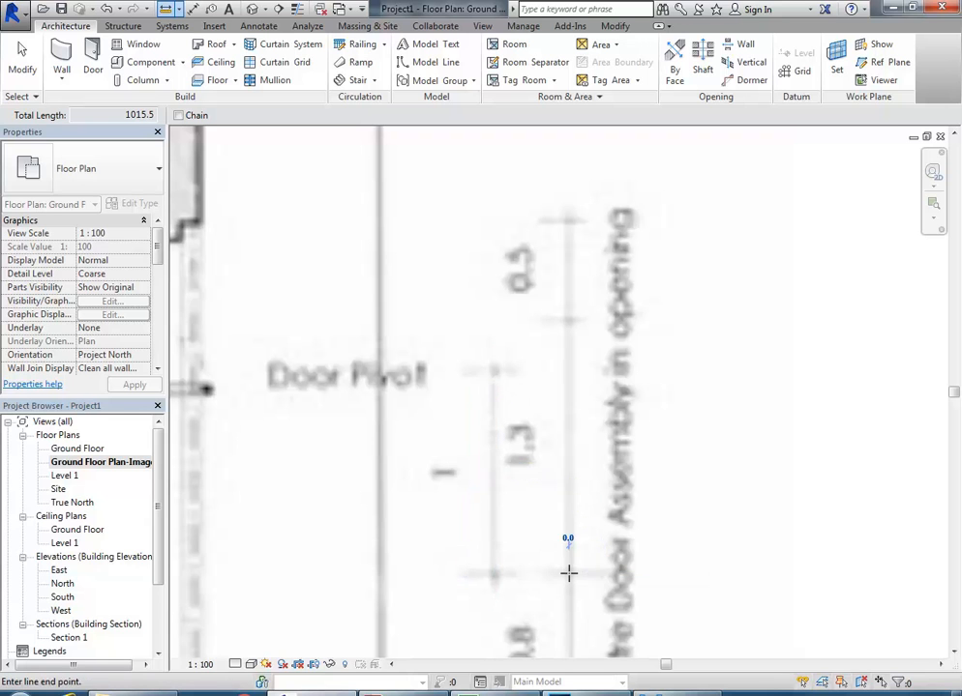
pyautogui.click(568, 319)
pyautogui.click(568, 319)
pyautogui.click(568, 220)
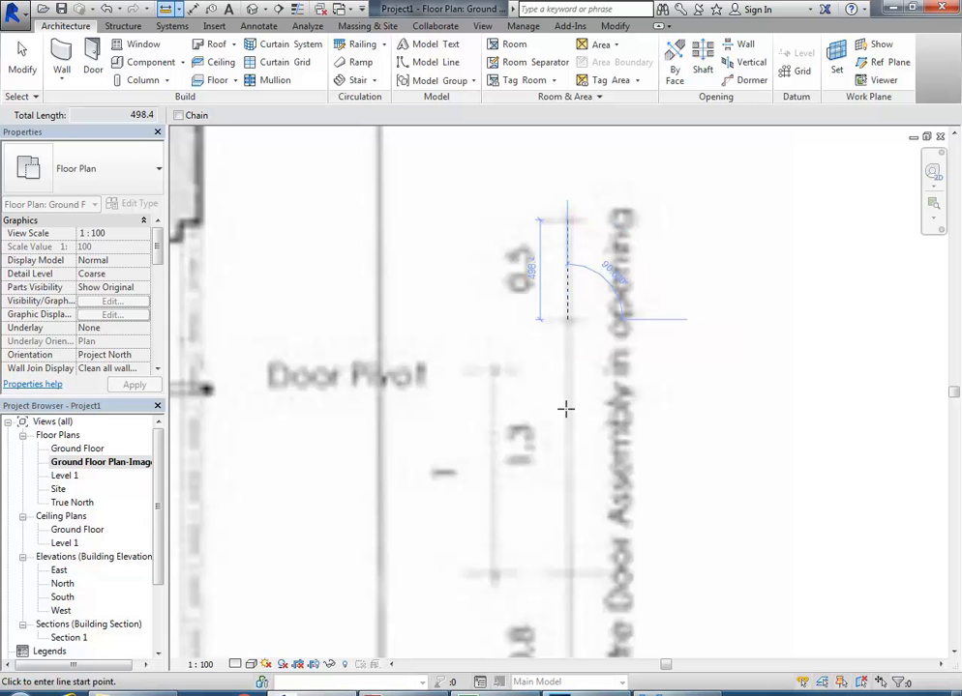
pyautogui.scroll(-5, 627, 427)
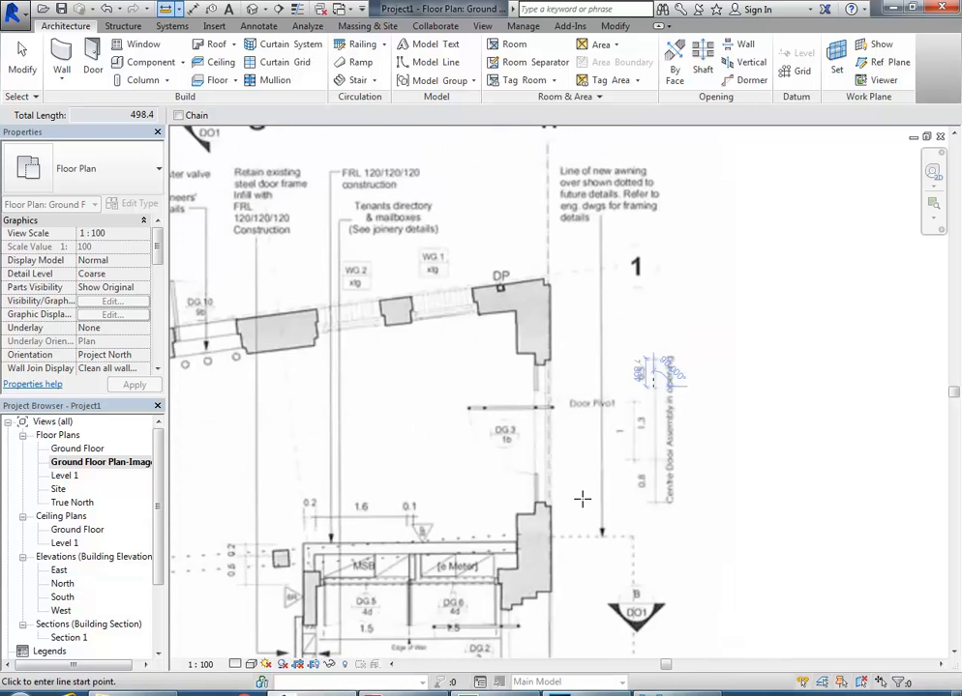
pyautogui.scroll(-2, 676, 457)
pyautogui.moveTo(676, 456)
pyautogui.mouseDown(button='middle')
pyautogui.moveTo(749, 413)
pyautogui.moveTo(708, 400)
pyautogui.mouseUp(button='middle')
pyautogui.moveTo(624, 524)
pyautogui.mouseDown(button='middle')
pyautogui.moveTo(676, 432)
pyautogui.moveTo(714, 475)
pyautogui.mouseUp(button='middle')
pyautogui.press('Escape')
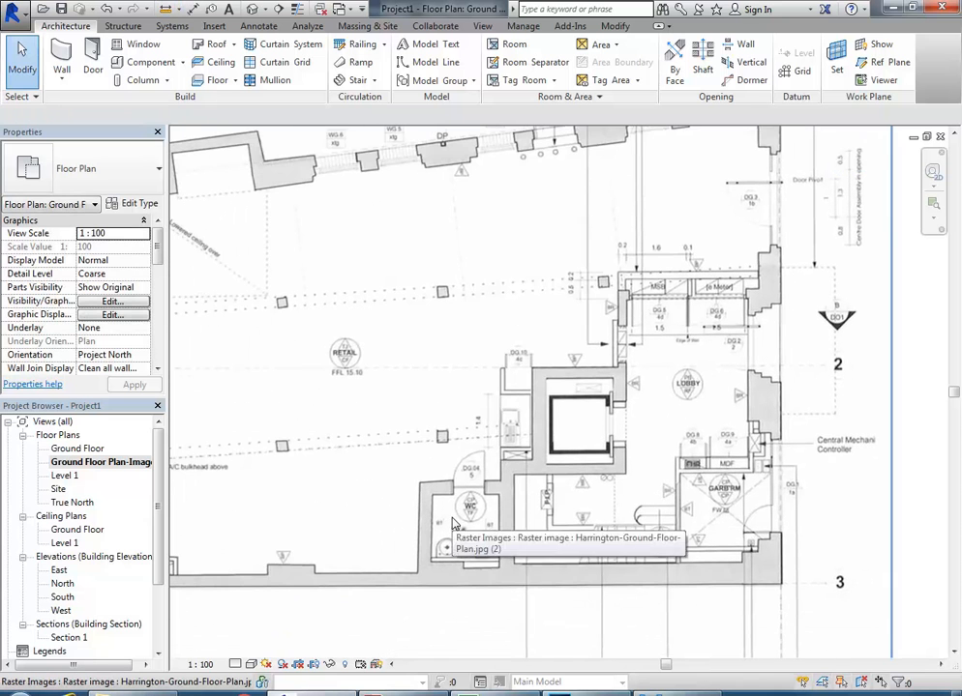
# Step: Measure the width of the WC door opening at DG.04, from one wall corner to the other
pyautogui.scroll(5, 455, 523)
pyautogui.scroll(1, 462, 433)
pyautogui.scroll(2, 524, 497)
pyautogui.moveTo(523, 501); pyautogui.dragTo(473, 518, button='middle')
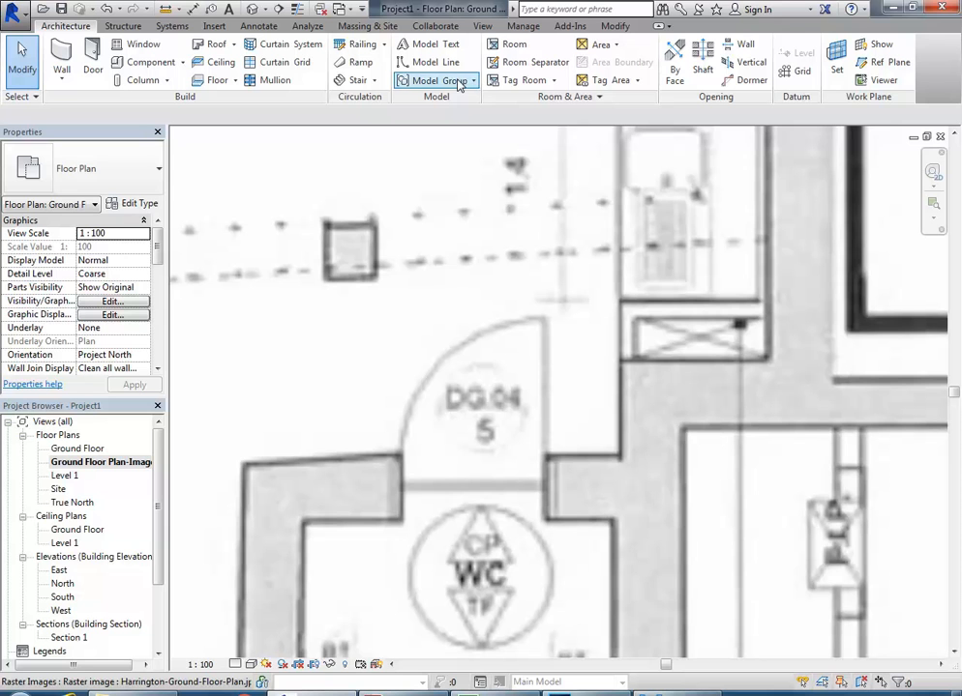
pyautogui.click(165, 10)
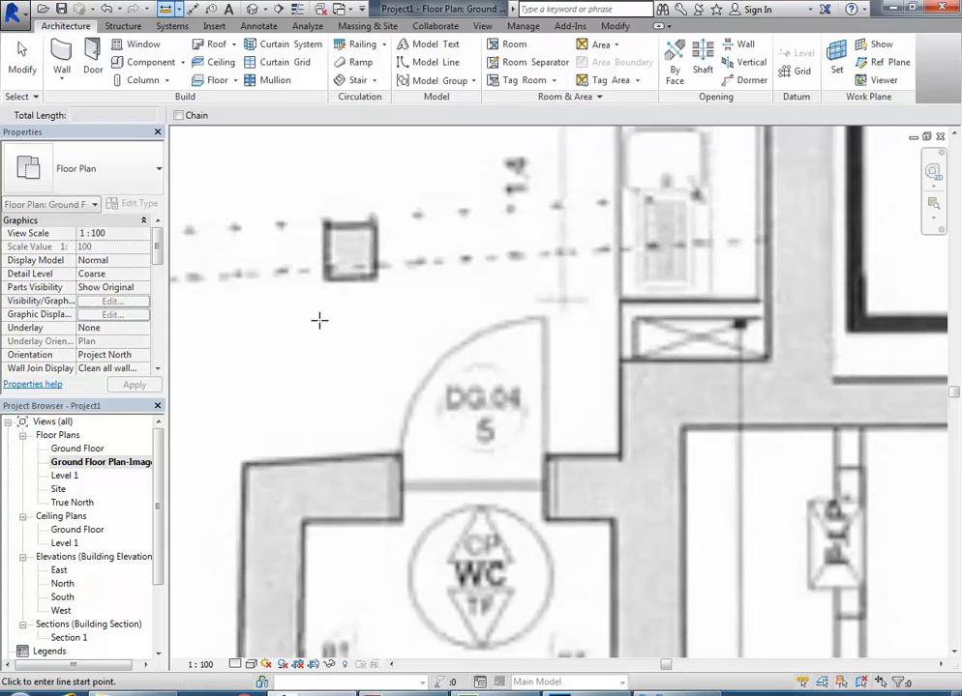
pyautogui.click(402, 455)
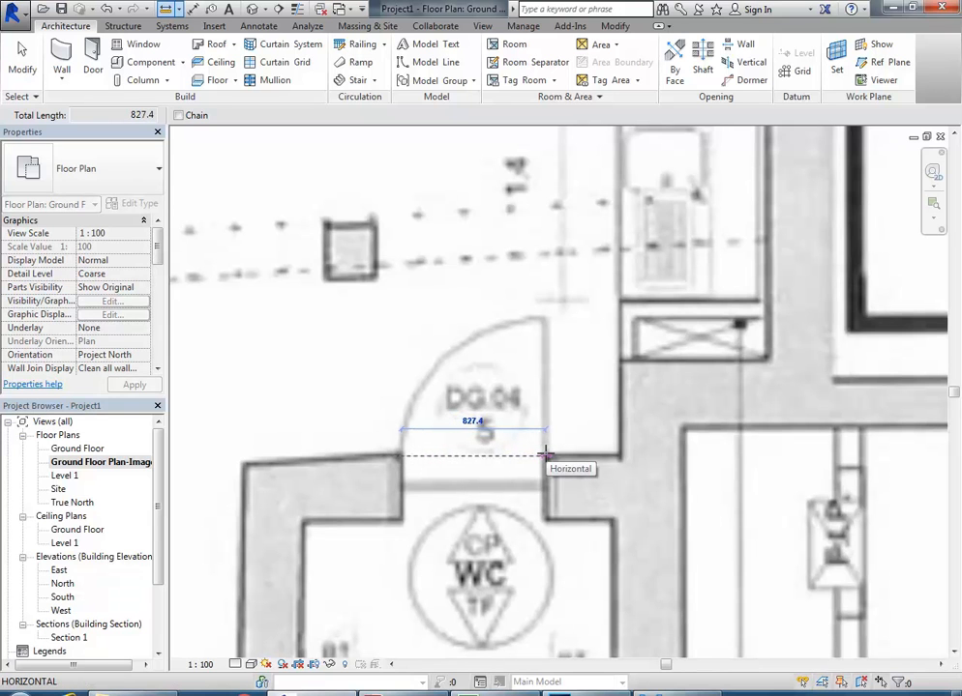
pyautogui.click(546, 456)
# Step: Measure the clear width of the lift door opening facing the lobby
pyautogui.scroll(-2, 546, 455)
pyautogui.moveTo(548, 462); pyautogui.dragTo(397, 515, button='middle')
pyautogui.moveTo(689, 336); pyautogui.dragTo(545, 373, button='middle')
pyautogui.scroll(2, 546, 372)
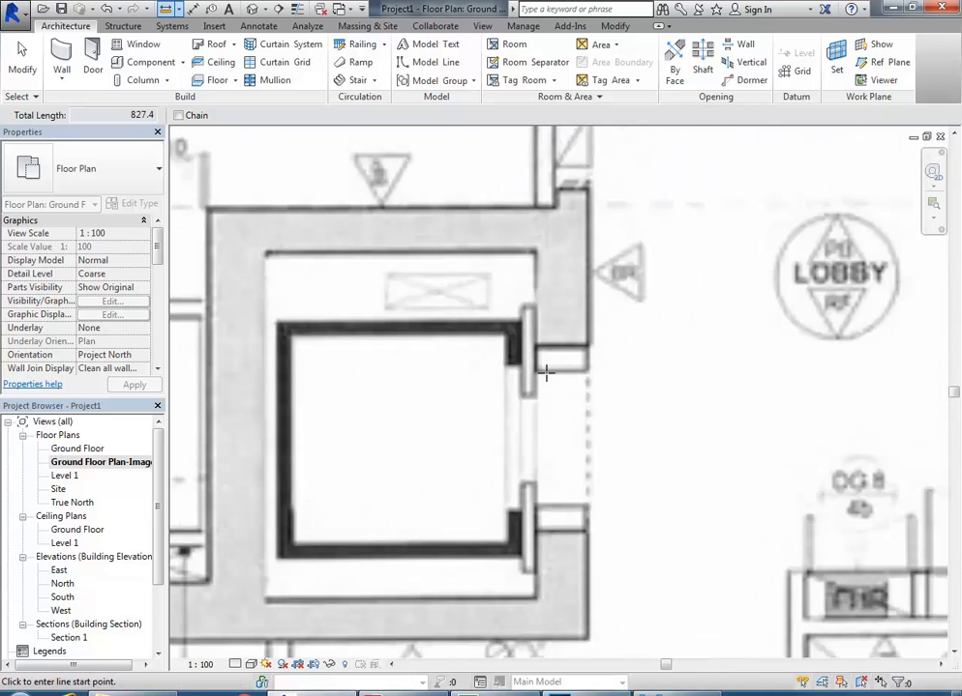
pyautogui.click(585, 369)
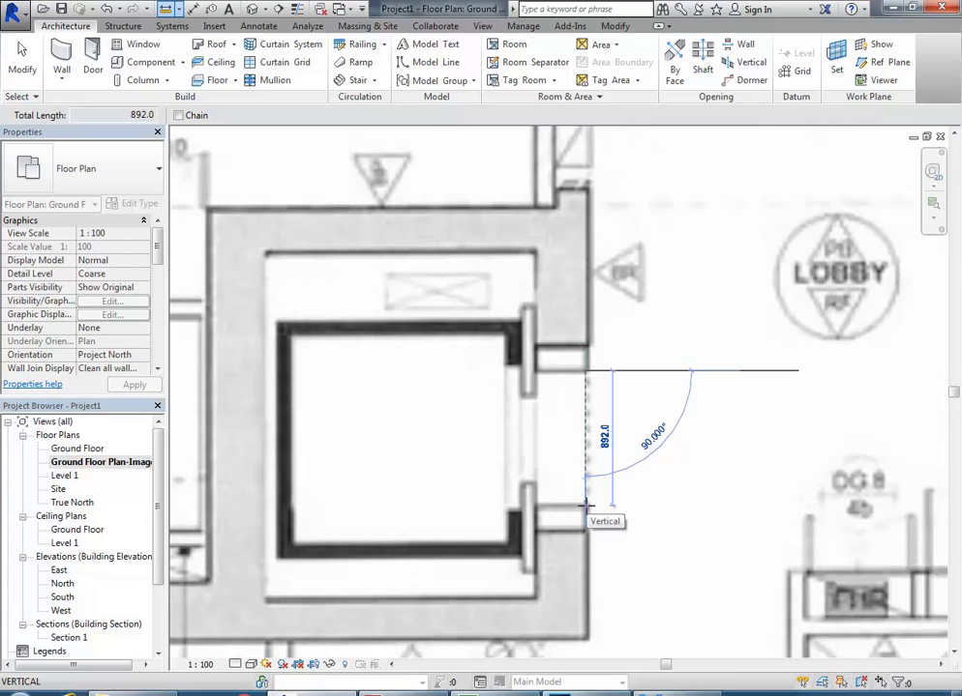
pyautogui.click(585, 504)
# Step: Measure the width of the stair flight from the wall face to its opposite edge and end measuring
pyautogui.scroll(-5, 547, 396)
pyautogui.scroll(8, 571, 512)
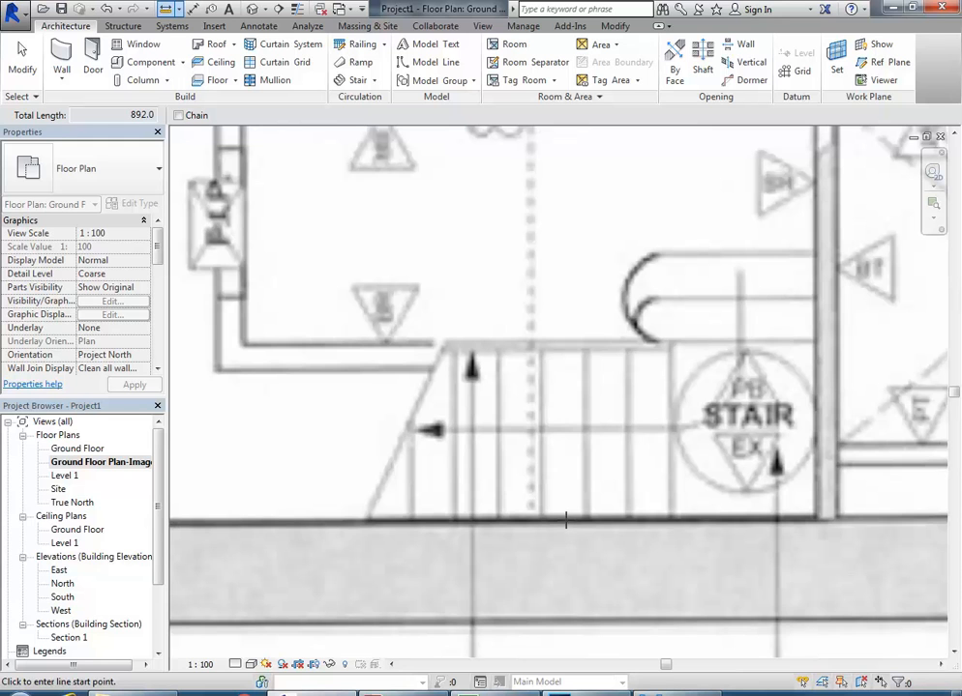
pyautogui.click(566, 523)
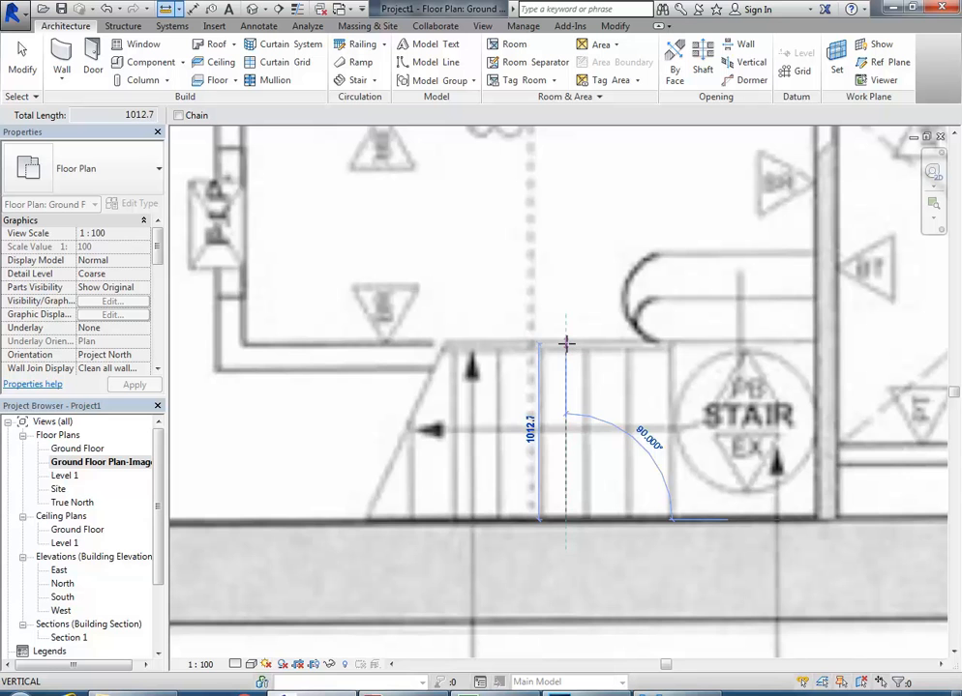
pyautogui.scroll(-3, 566, 344)
pyautogui.scroll(-6, 554, 438)
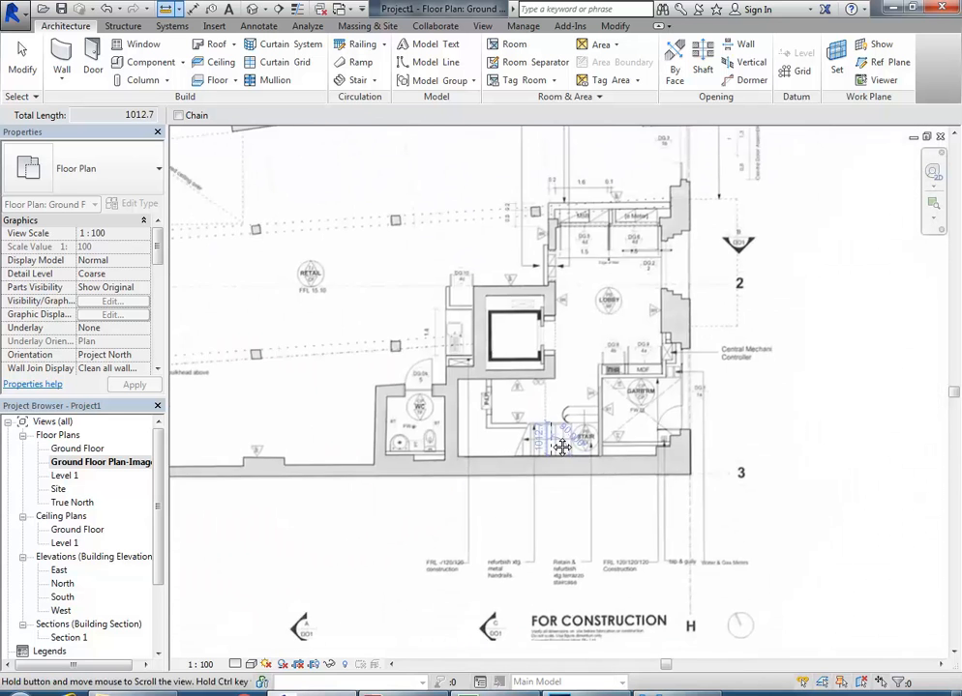
pyautogui.press('Escape')
pyautogui.press('Escape')
# Step: Move the floor plan image over the section line, into the area between the four elevation markers
pyautogui.scroll(2, 539, 432)
pyautogui.click(540, 433)
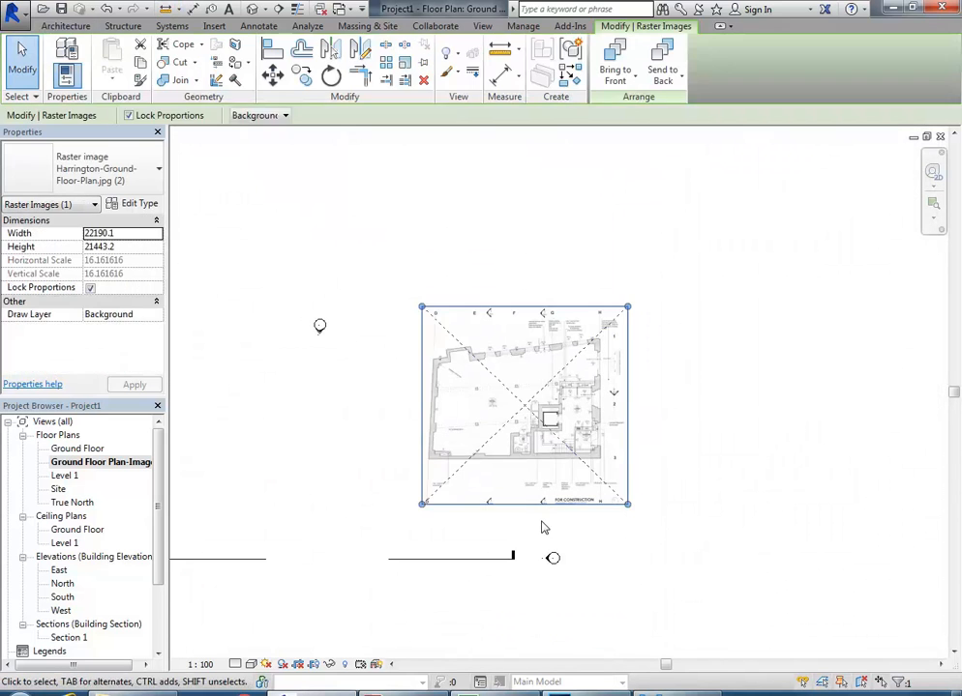
pyautogui.moveTo(504, 439); pyautogui.dragTo(557, 433, button='middle')
pyautogui.moveTo(546, 427); pyautogui.dragTo(368, 538)
pyautogui.scroll(2, 382, 520)
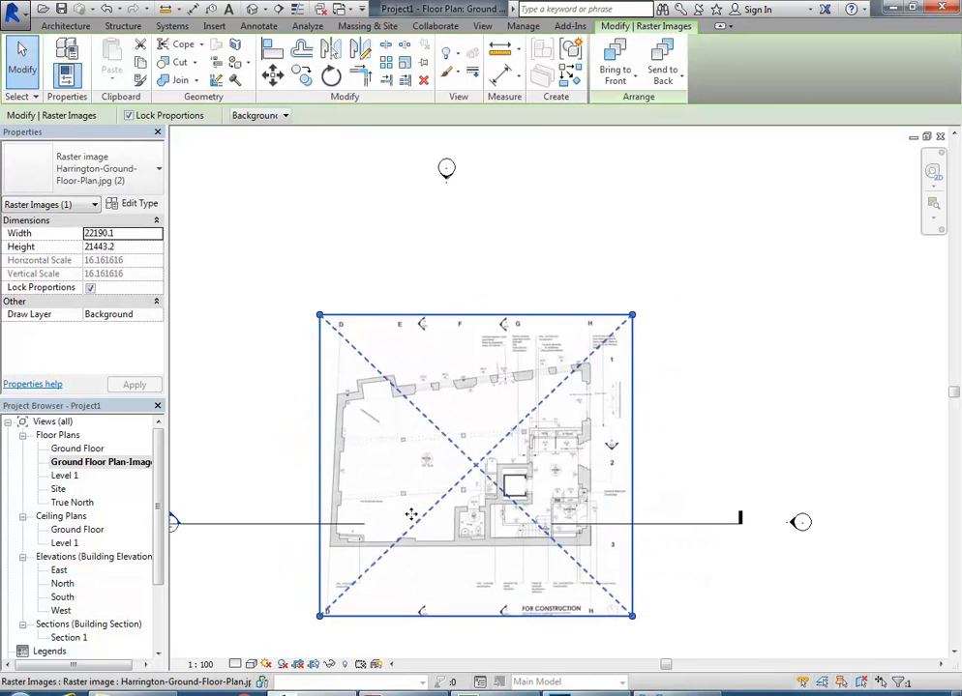
pyautogui.scroll(3, 421, 490)
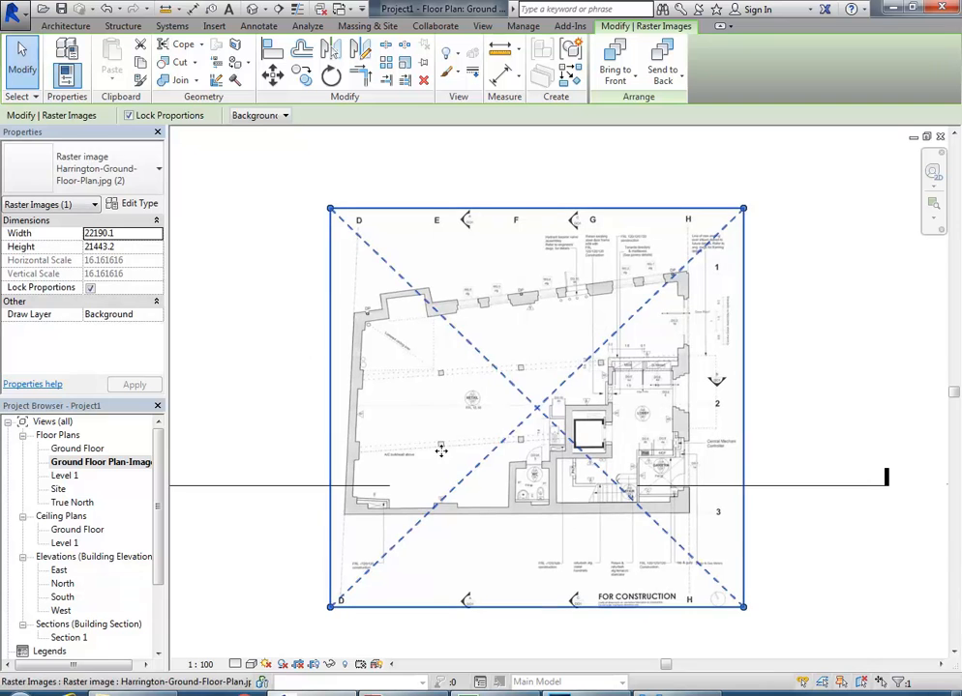
pyautogui.moveTo(476, 457); pyautogui.dragTo(460, 474)
pyautogui.scroll(-3, 498, 443)
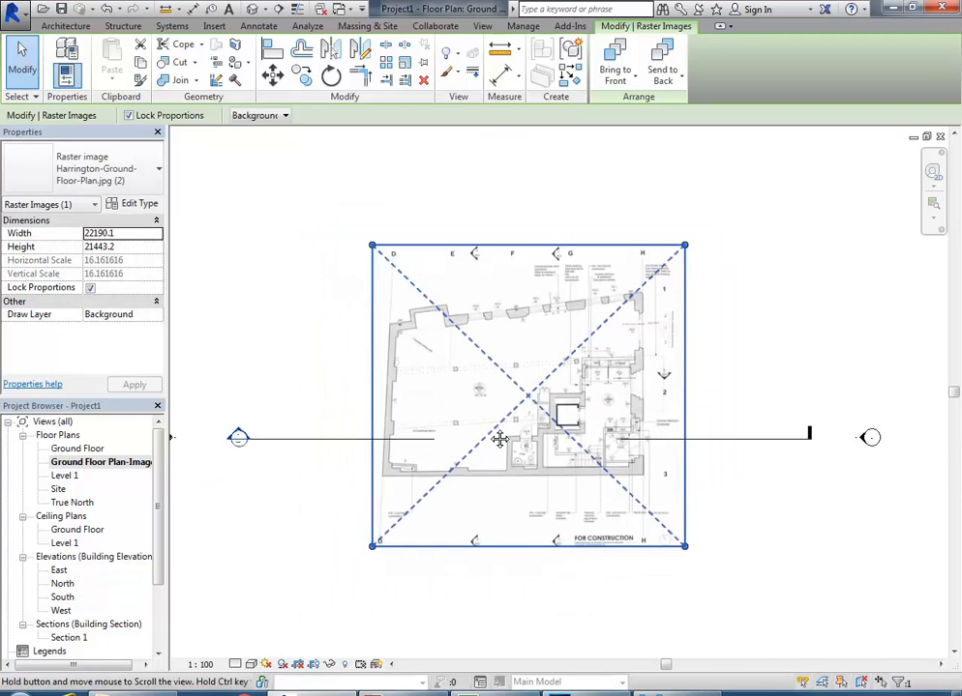
pyautogui.moveTo(485, 413); pyautogui.dragTo(464, 448)
# Step: Fine-tune the floor plan image's position so it sits centred between the four elevation markers
pyautogui.moveTo(423, 439); pyautogui.dragTo(513, 434, button='middle')
pyautogui.scroll(1, 538, 419)
pyautogui.scroll(1, 480, 282)
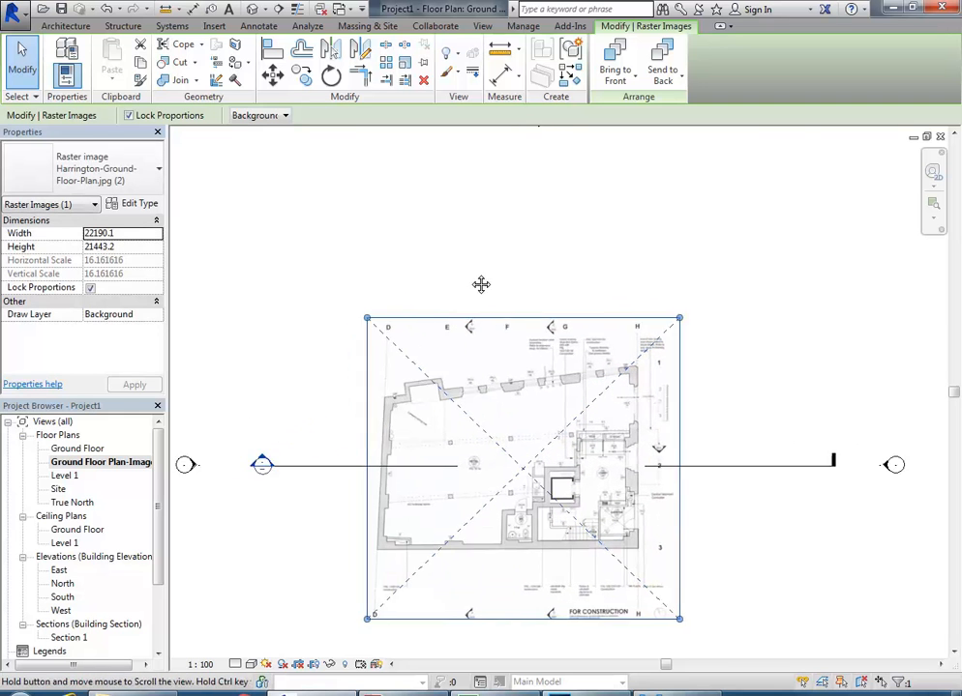
pyautogui.moveTo(481, 282); pyautogui.dragTo(444, 279, button='middle')
pyautogui.moveTo(452, 377); pyautogui.dragTo(463, 339, button='middle')
pyautogui.scroll(-4, 464, 340)
pyautogui.scroll(2, 466, 344)
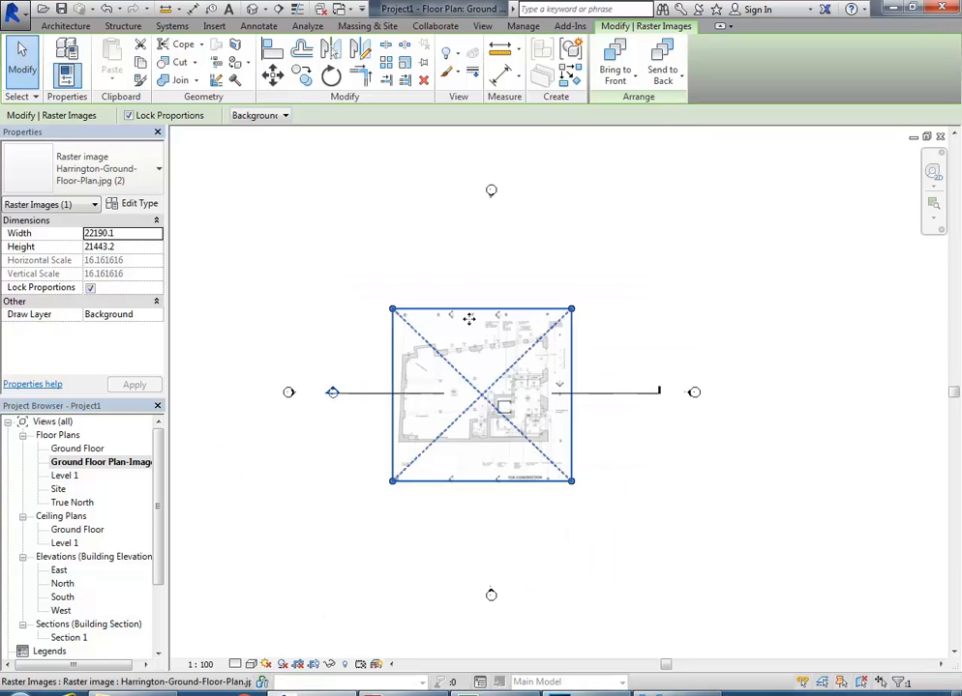
pyautogui.click(459, 251)
pyautogui.click(477, 412)
pyautogui.moveTo(458, 165); pyautogui.dragTo(503, 207)
pyautogui.click(639, 360)
pyautogui.click(489, 387)
pyautogui.moveTo(490, 387)
pyautogui.mouseDown()
pyautogui.moveTo(509, 351)
pyautogui.moveTo(494, 370)
pyautogui.mouseUp()
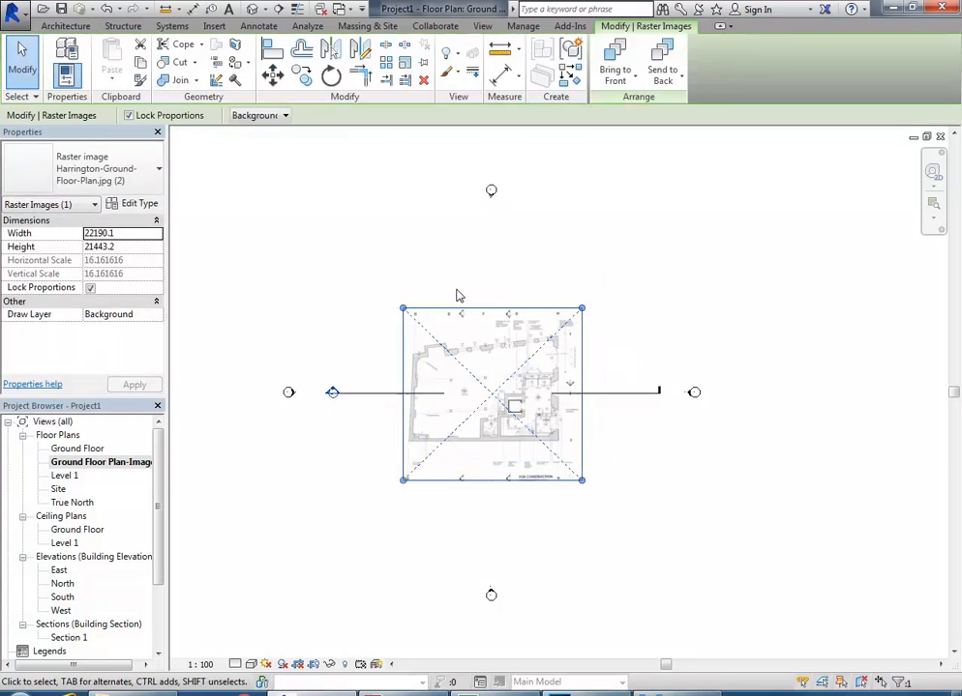
pyautogui.scroll(3, 474, 356)
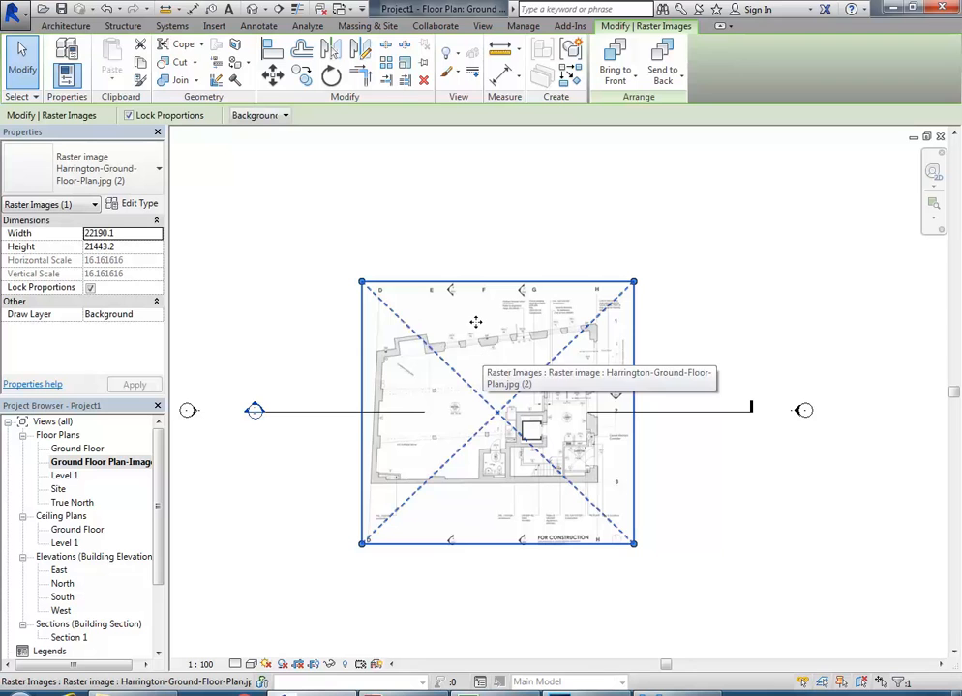
# Step: Pin the floor plan image in place and clear the selection
pyautogui.click(483, 193)
pyautogui.scroll(-3, 482, 194)
pyautogui.moveTo(483, 196); pyautogui.dragTo(465, 272, button='middle')
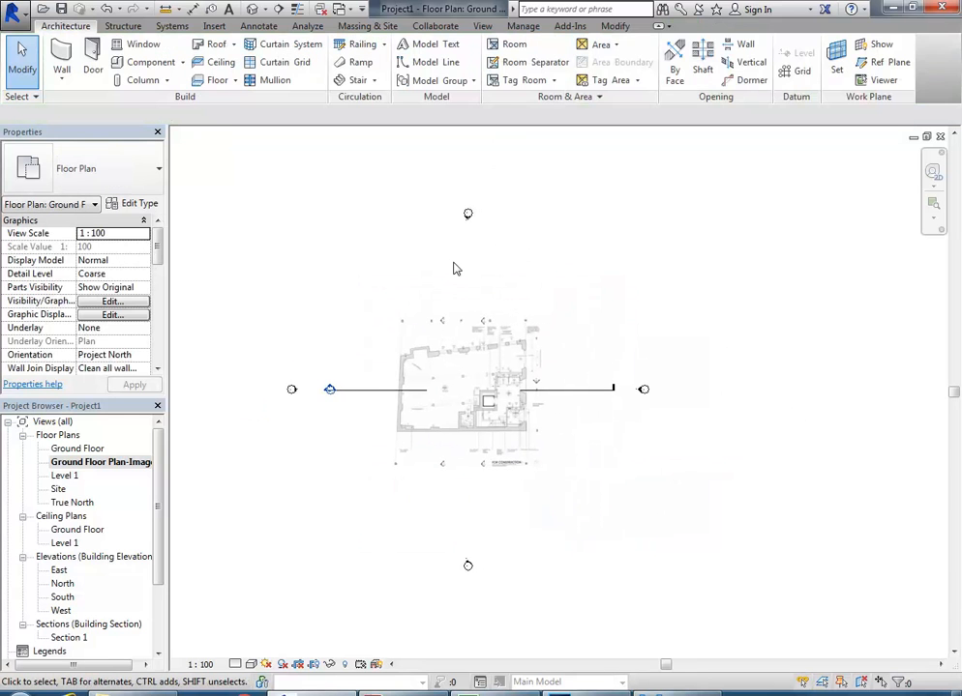
pyautogui.click(449, 365)
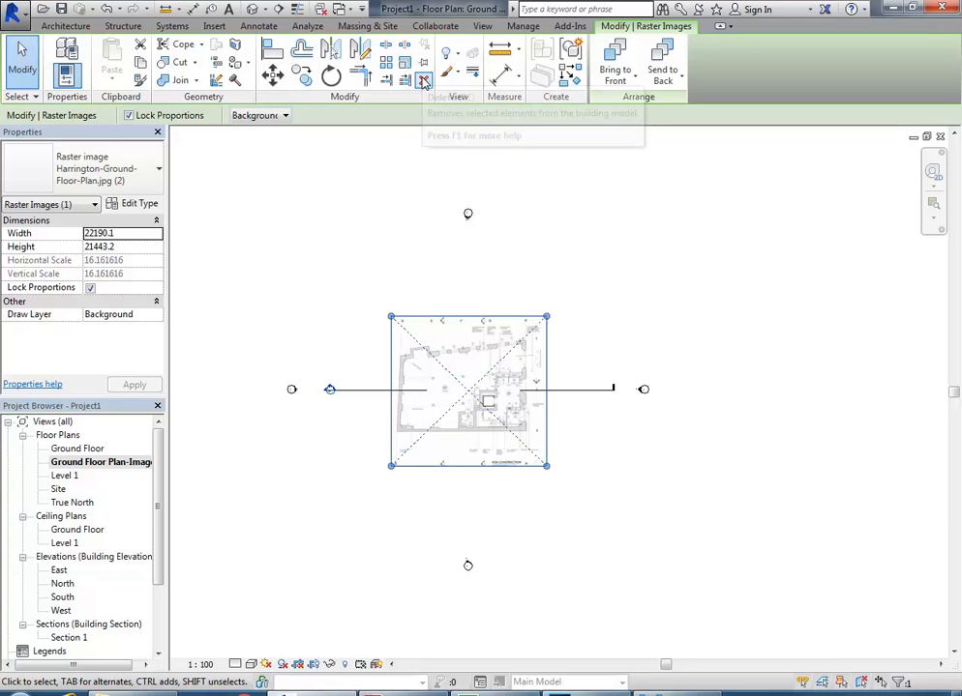
pyautogui.click(424, 64)
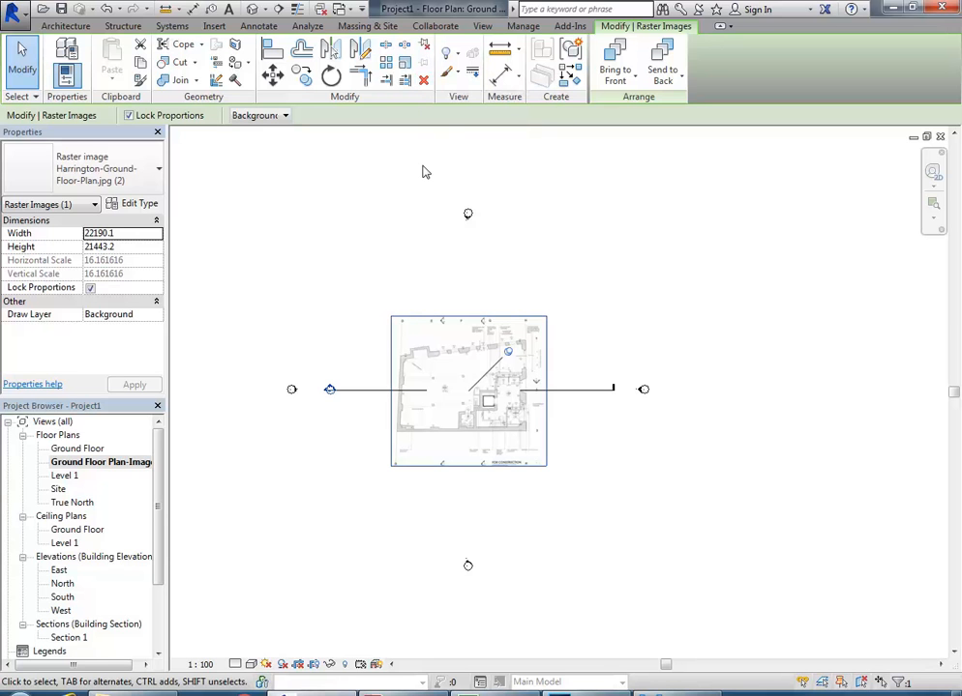
pyautogui.click(422, 220)
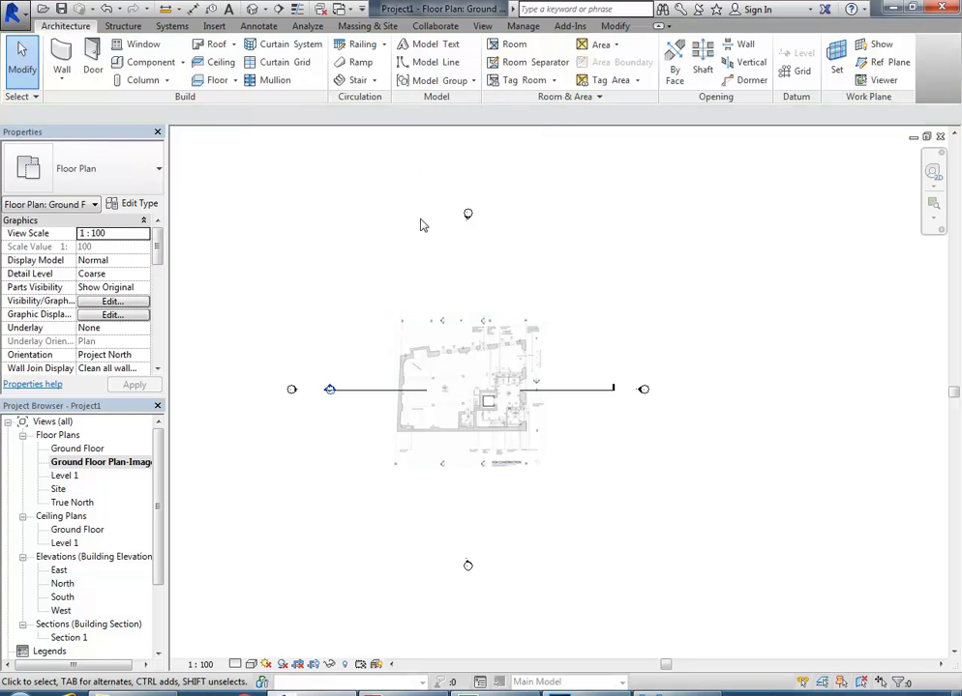
# Step: Examine the pinned floor plan image up close, select it to check its pin, and deselect it
pyautogui.scroll(3, 460, 414)
pyautogui.scroll(5, 460, 416)
pyautogui.scroll(-3, 474, 450)
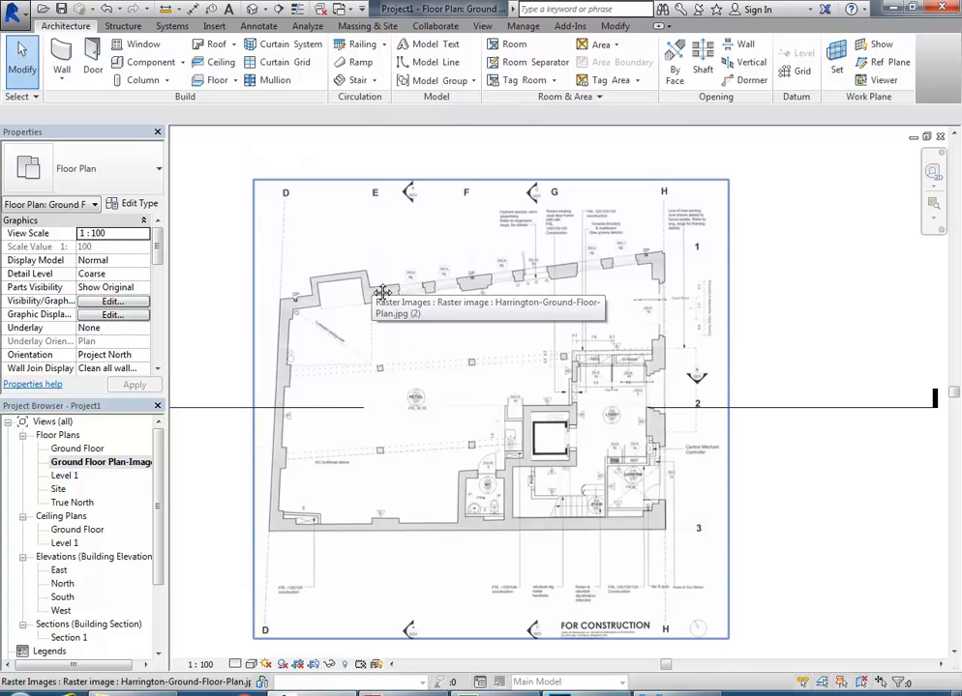
pyautogui.moveTo(380, 296); pyautogui.dragTo(414, 275, button='middle')
pyautogui.moveTo(278, 299); pyautogui.dragTo(301, 302, button='middle')
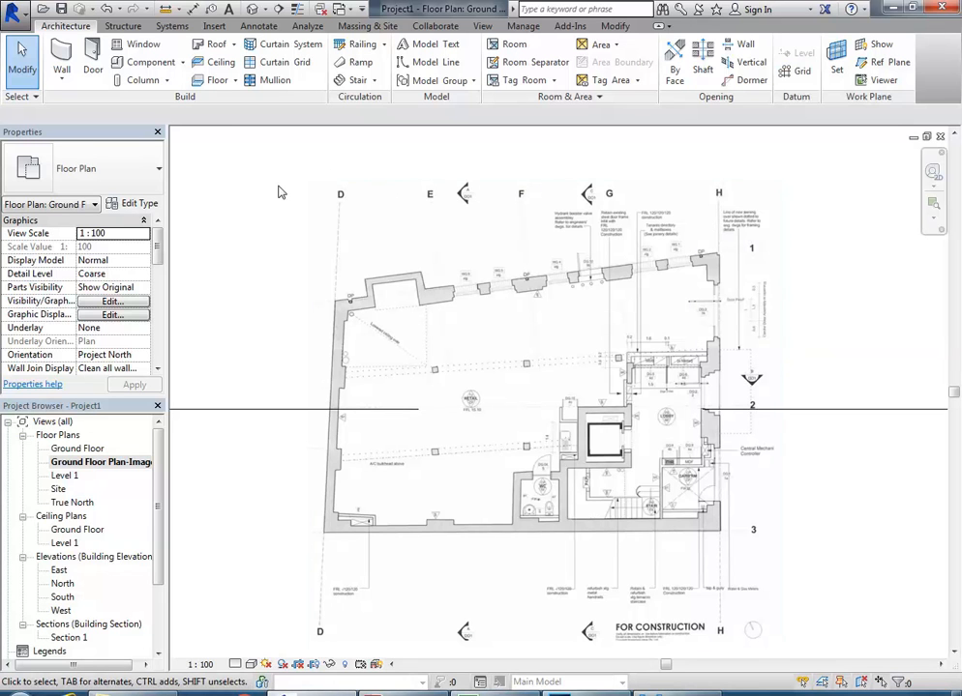
pyautogui.click(401, 306)
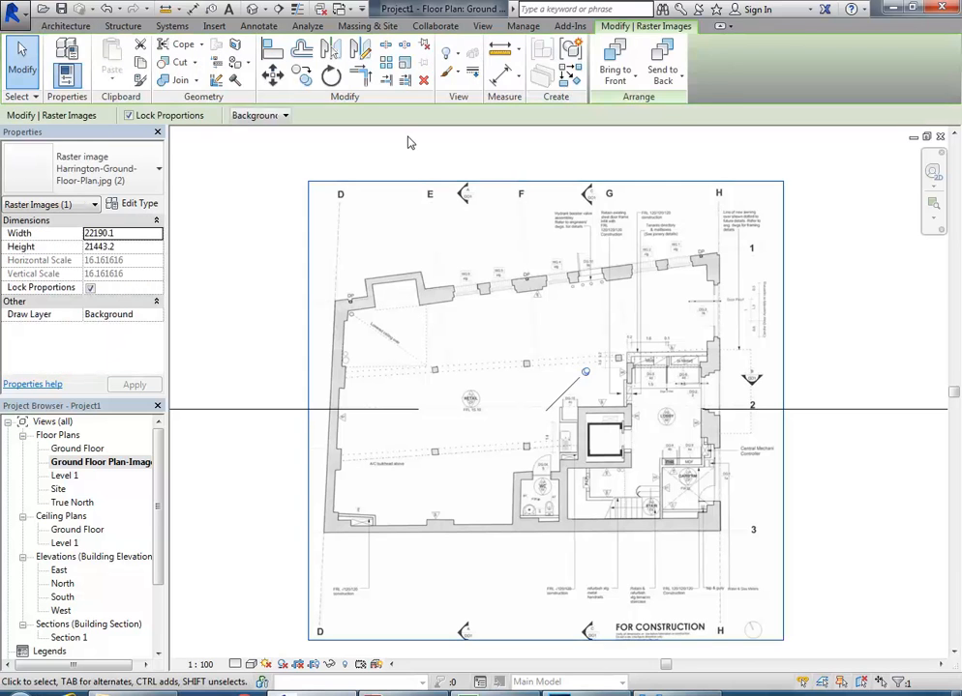
pyautogui.click(464, 144)
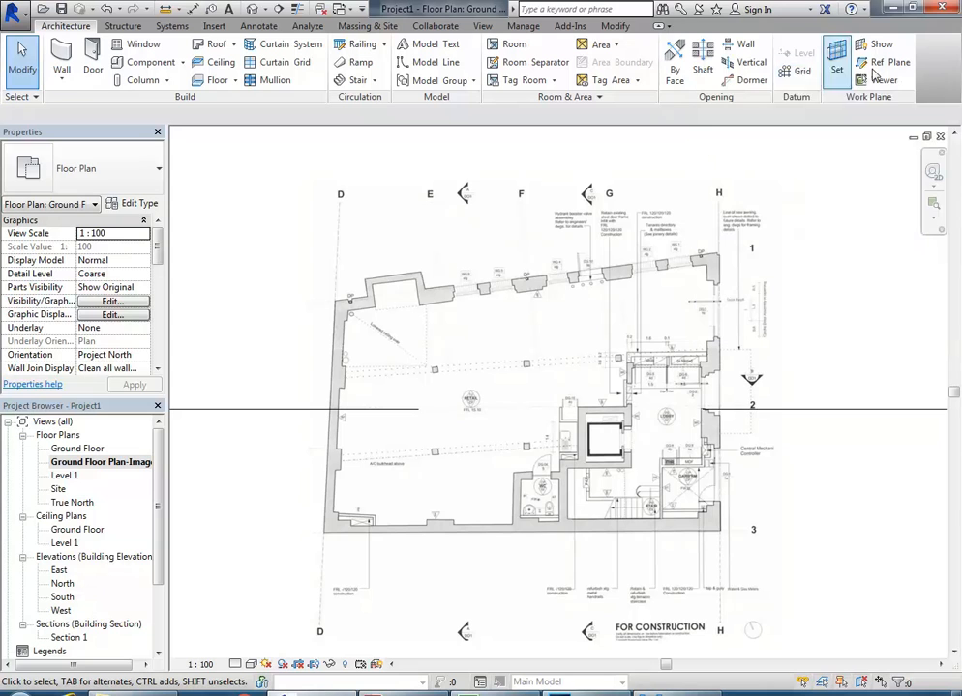
# Step: Trace a grid line along the plan's sloping upper wall, from the outer corner on line D to the plan's marker 1
pyautogui.click(795, 73)
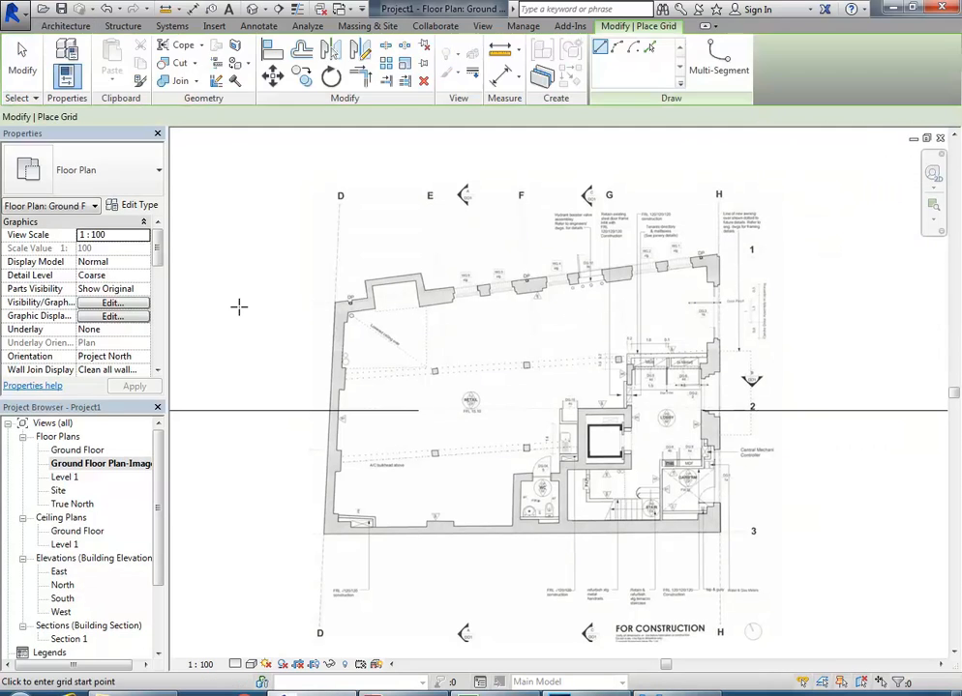
pyautogui.scroll(3, 319, 297)
pyautogui.scroll(4, 322, 297)
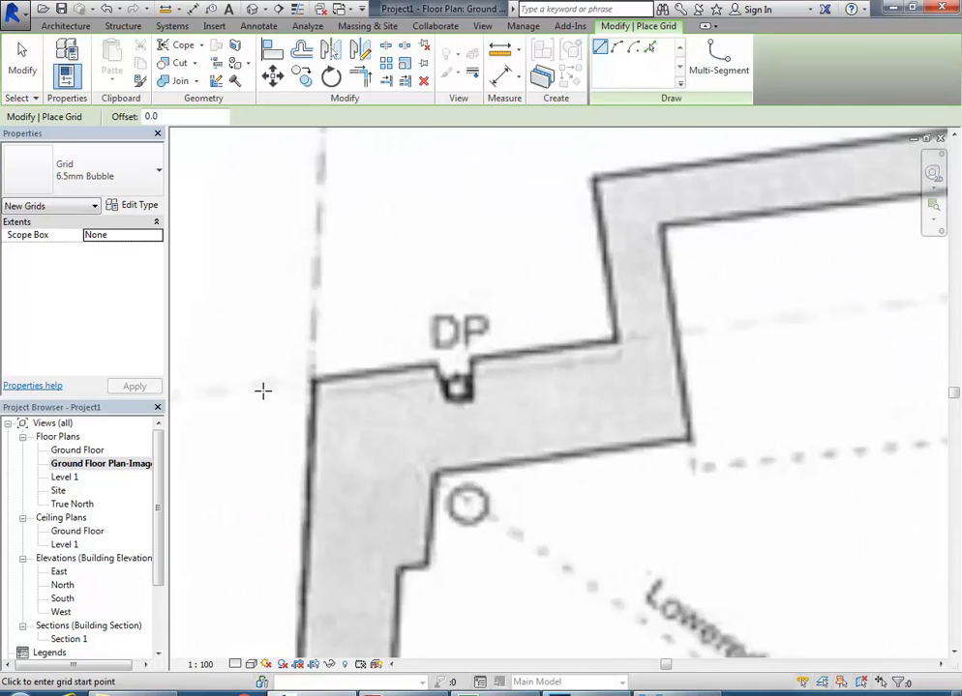
pyautogui.click(314, 380)
pyautogui.scroll(-8, 387, 308)
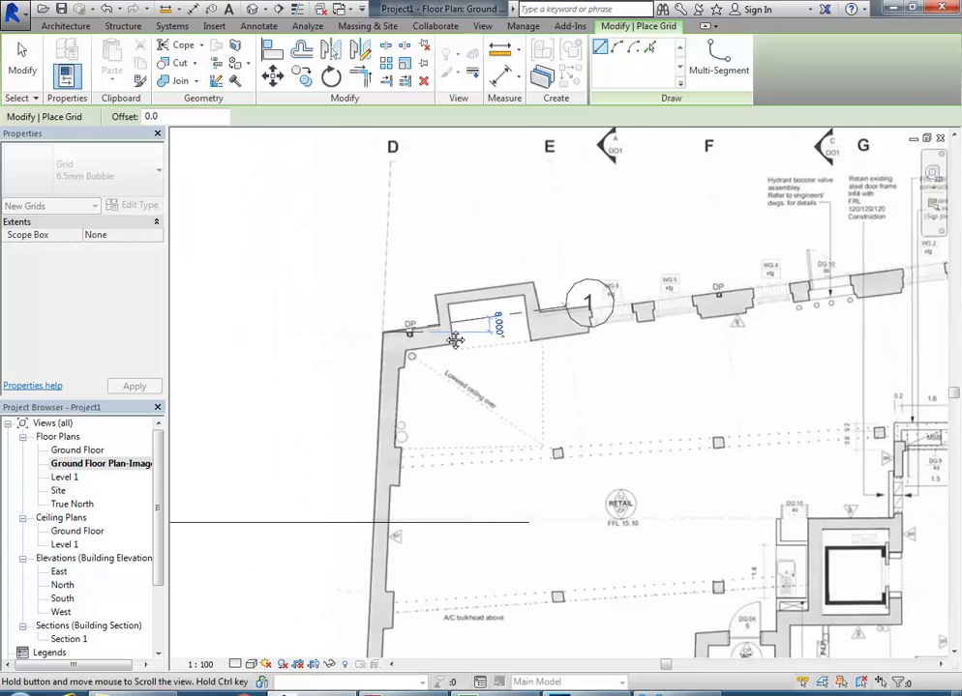
pyautogui.scroll(4, 687, 307)
pyautogui.scroll(5, 687, 308)
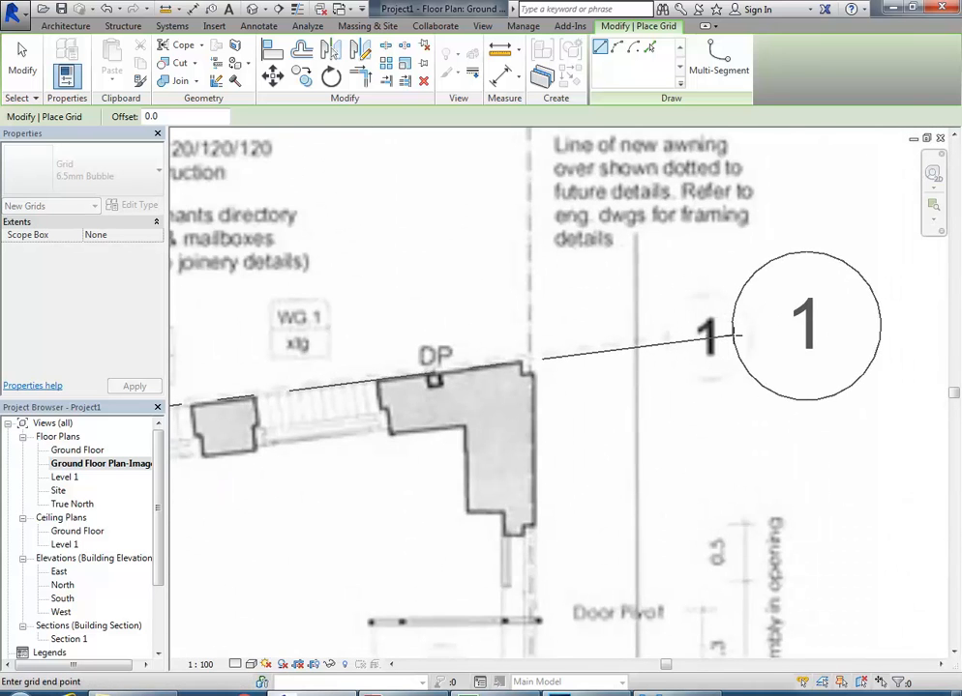
pyautogui.scroll(-2, 627, 343)
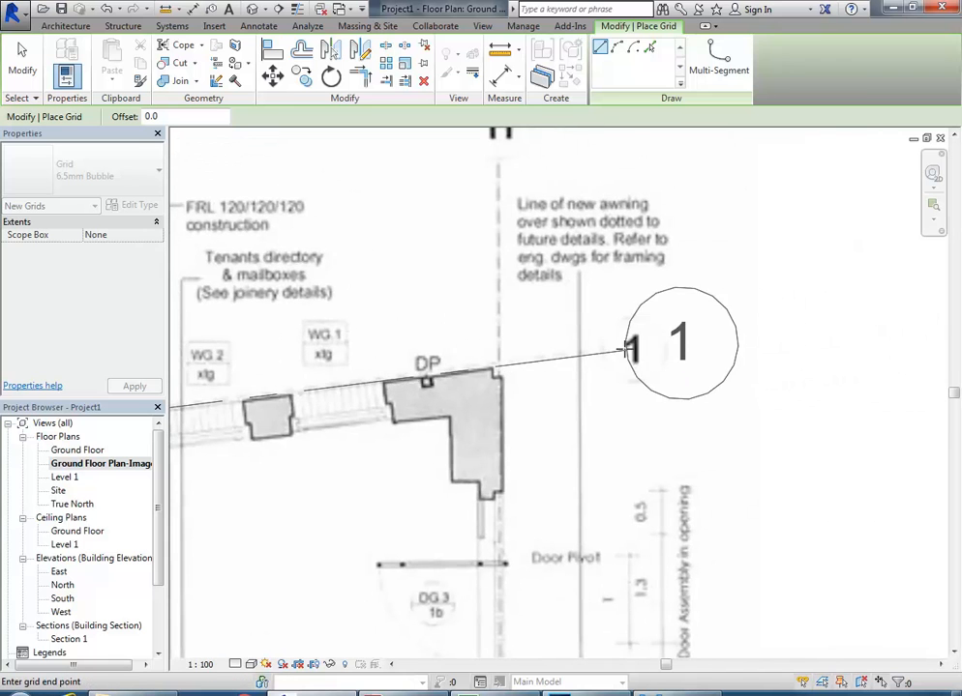
pyautogui.scroll(4, 618, 345)
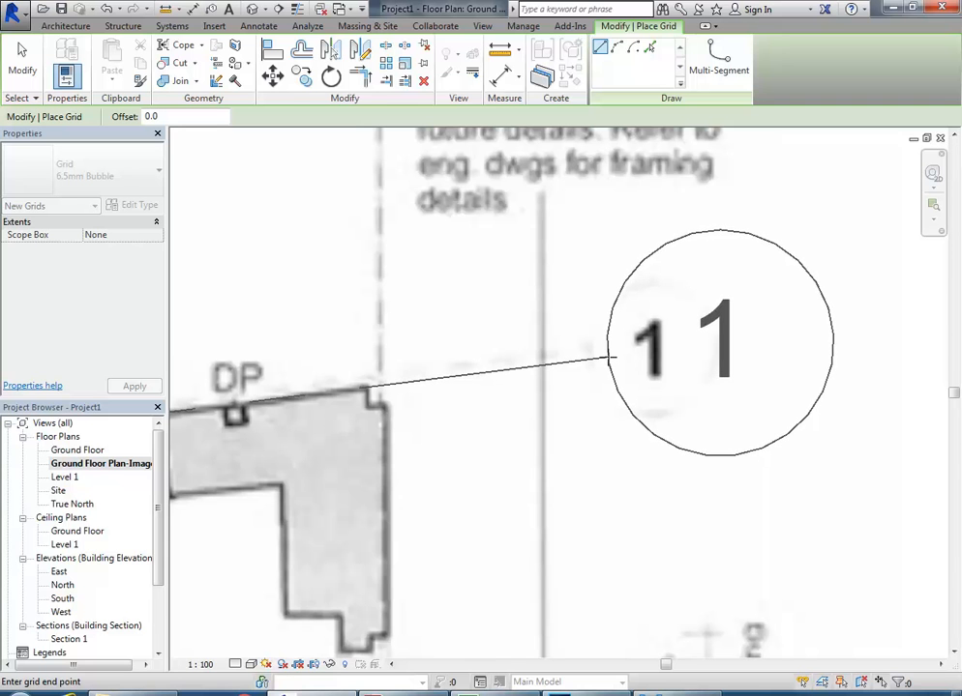
pyautogui.click(609, 358)
# Step: Trace the middle grid line along the plan's dashed line 2, from outside the line D wall to the plan's marker 2
pyautogui.scroll(-5, 585, 396)
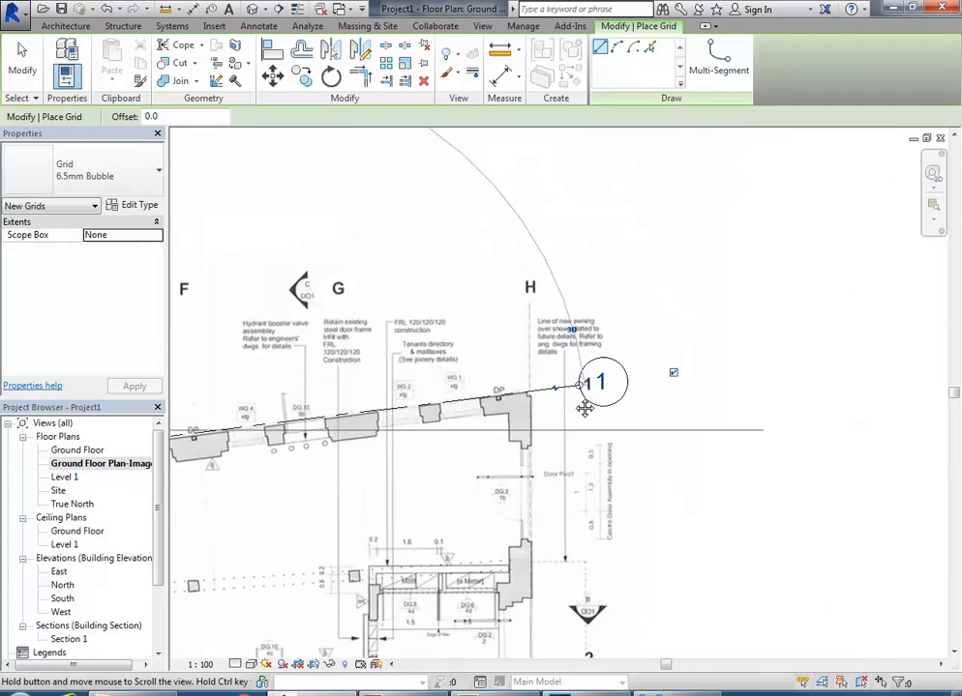
pyautogui.scroll(-5, 598, 365)
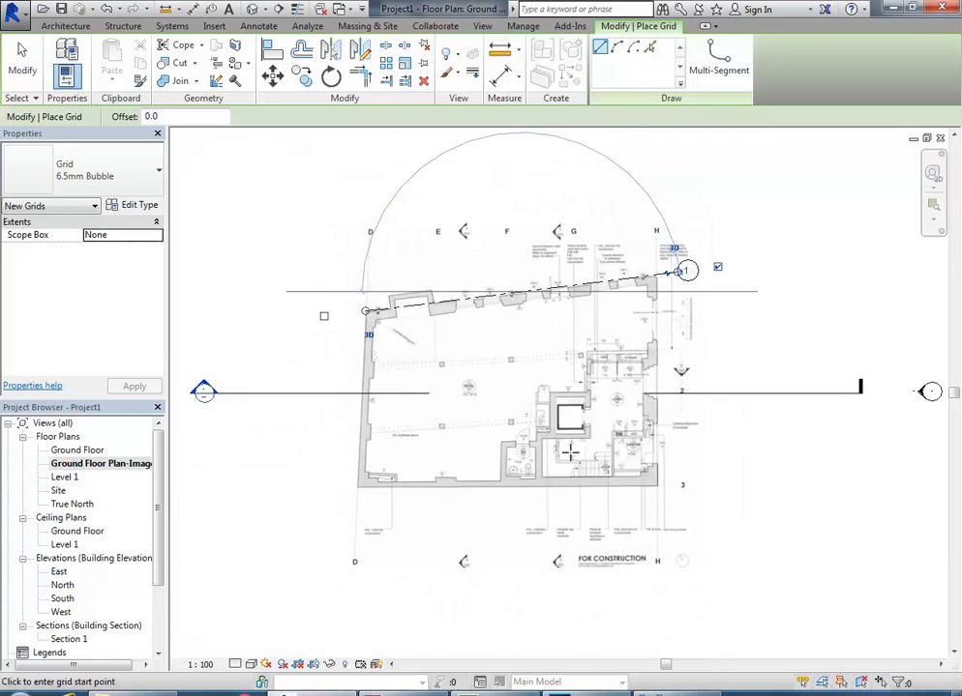
pyautogui.scroll(5, 393, 419)
pyautogui.moveTo(393, 419); pyautogui.dragTo(436, 456, button='middle')
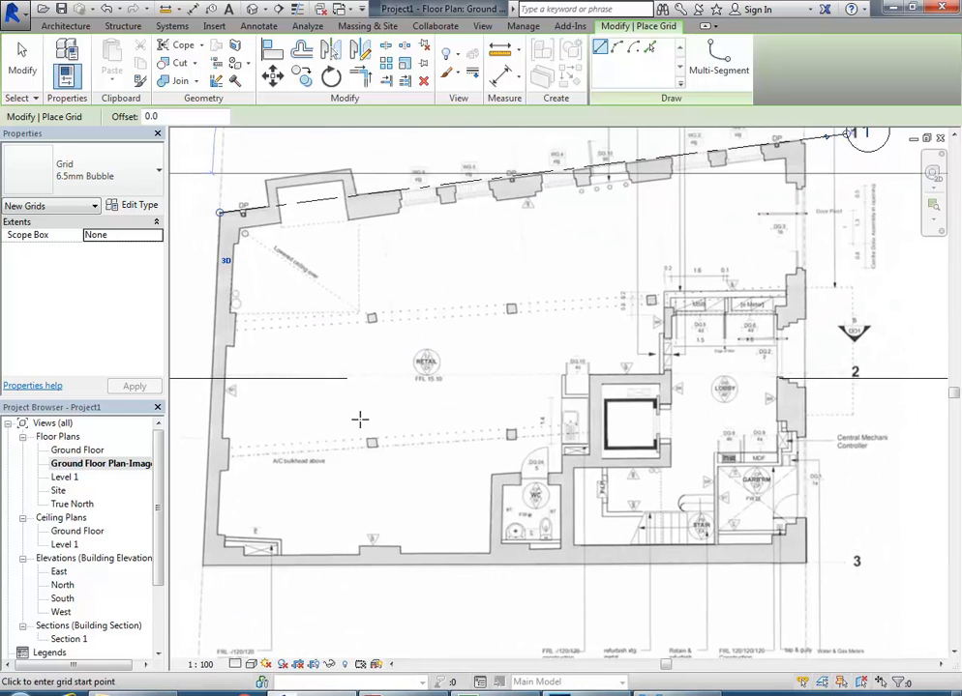
pyautogui.moveTo(431, 400); pyautogui.dragTo(365, 375, button='middle')
pyautogui.scroll(8, 365, 379)
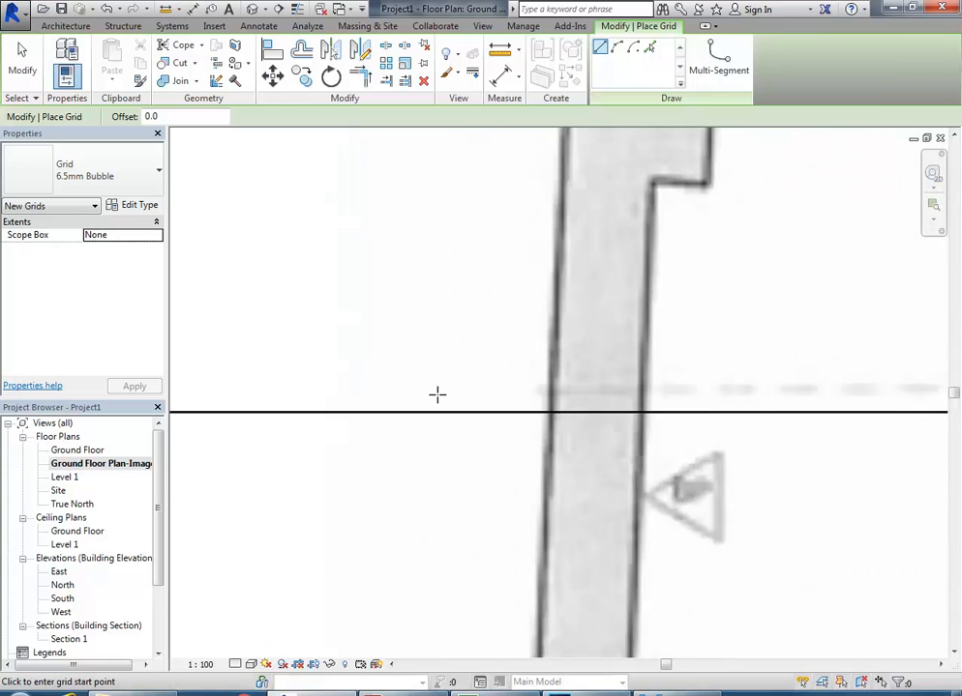
pyautogui.click(434, 394)
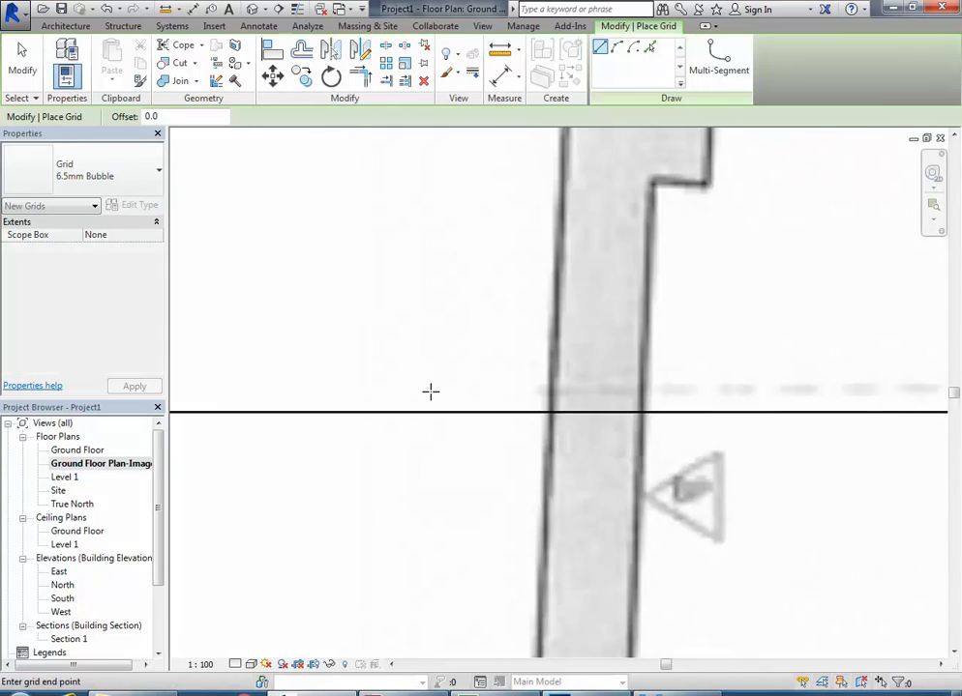
pyautogui.scroll(-2, 634, 360)
pyautogui.scroll(-5, 619, 363)
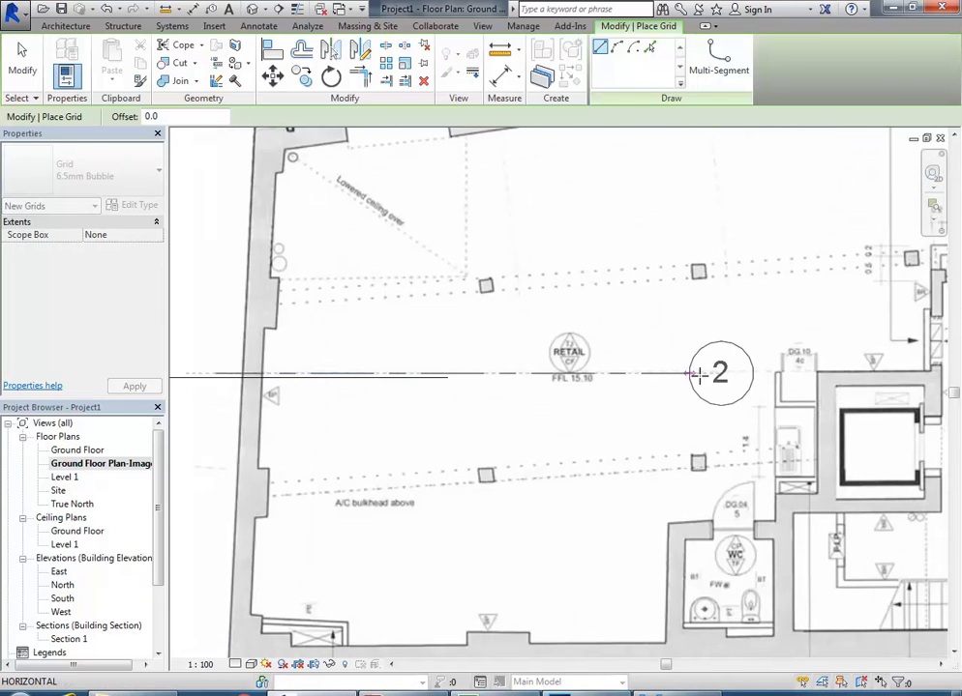
pyautogui.moveTo(692, 375); pyautogui.dragTo(338, 375, button='middle')
pyautogui.scroll(6, 574, 366)
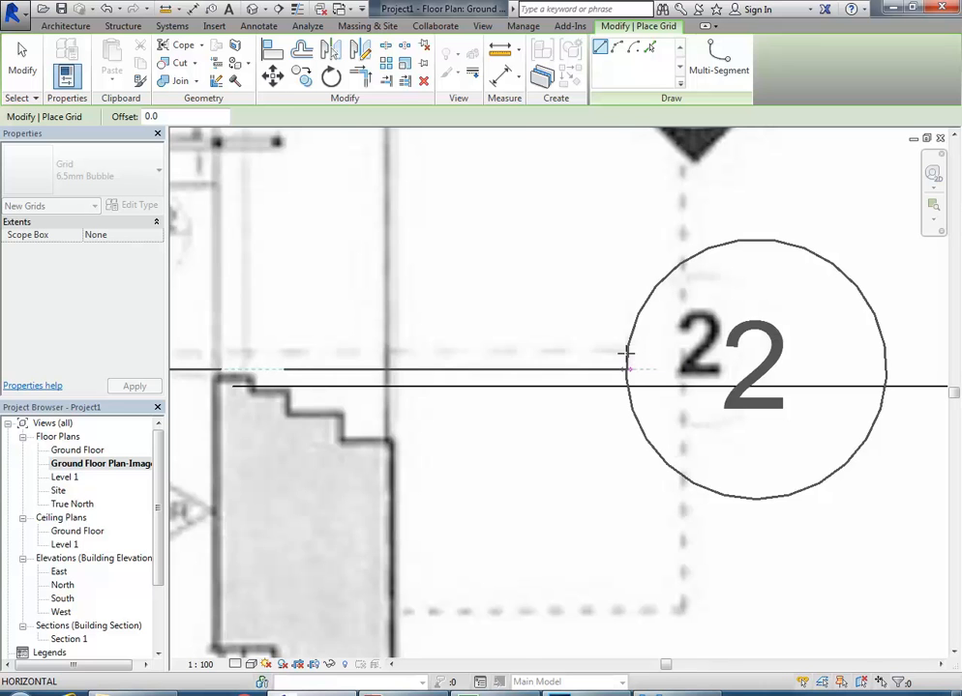
pyautogui.scroll(-3, 627, 350)
pyautogui.scroll(3, 625, 353)
pyautogui.scroll(2, 626, 353)
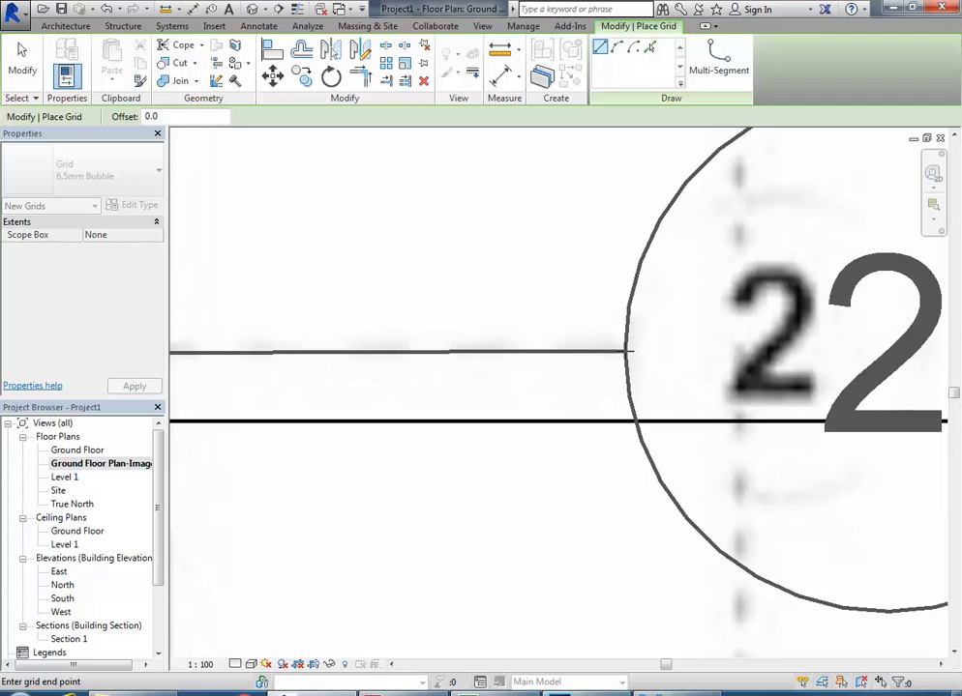
pyautogui.click(627, 351)
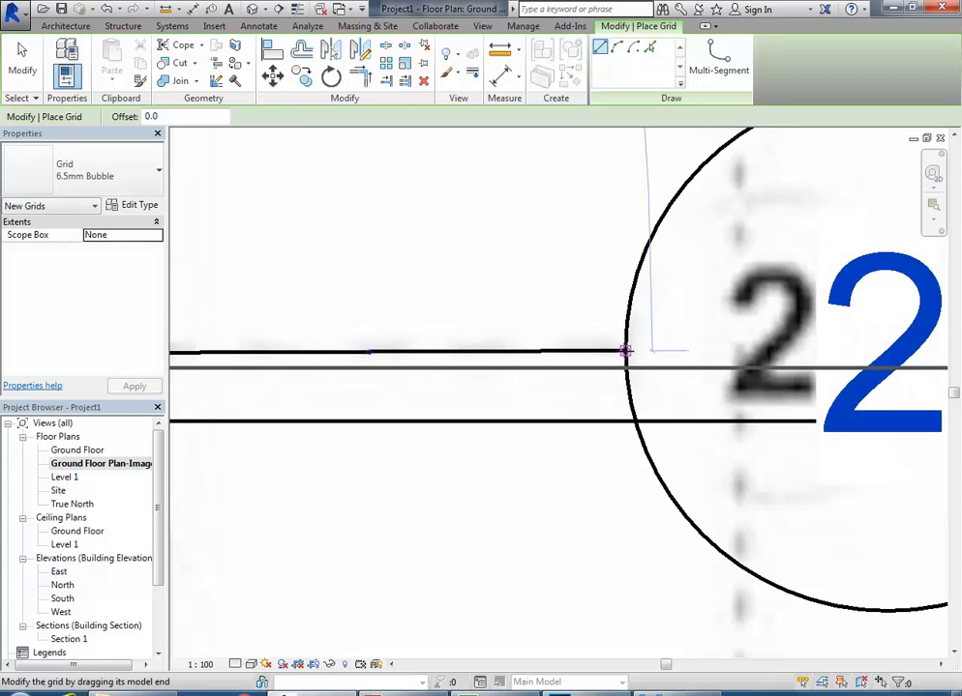
# Step: Draw a horizontal grid line along the lower wall from the corner on line D to the plan's marker 3, ending in line with grid 2's end
pyautogui.scroll(-8, 619, 362)
pyautogui.moveTo(664, 394); pyautogui.dragTo(767, 383, button='middle')
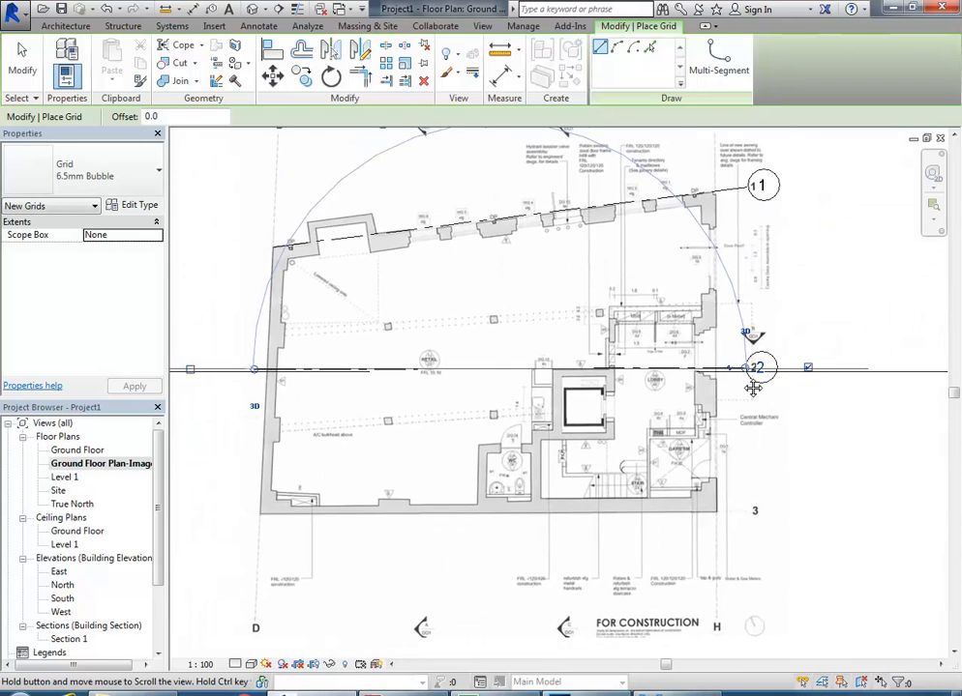
pyautogui.scroll(6, 305, 468)
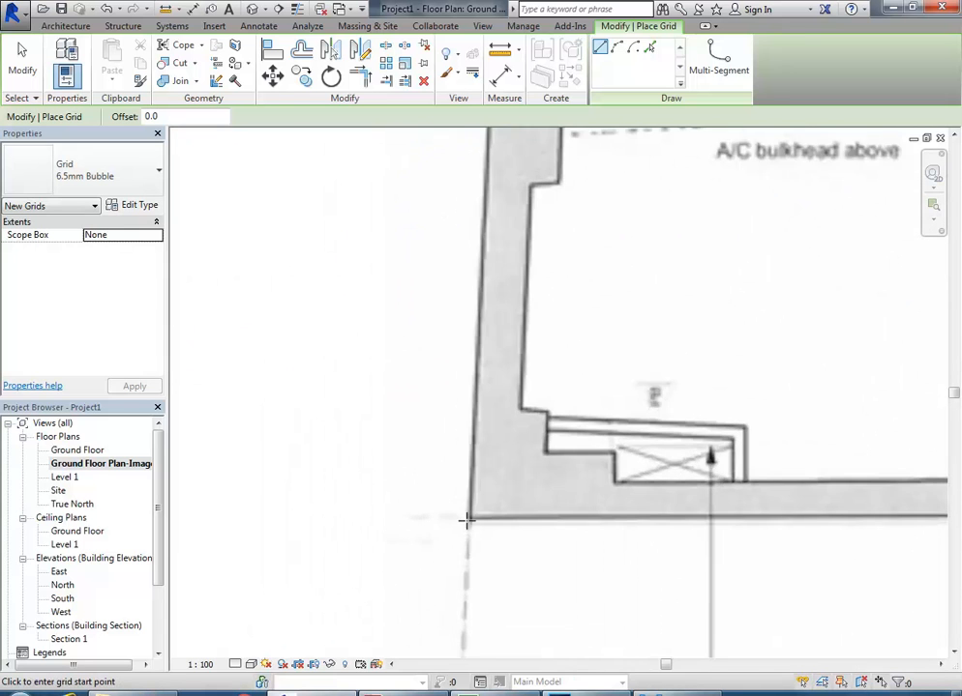
pyautogui.scroll(2, 467, 520)
pyautogui.moveTo(468, 527); pyautogui.dragTo(320, 532, button='middle')
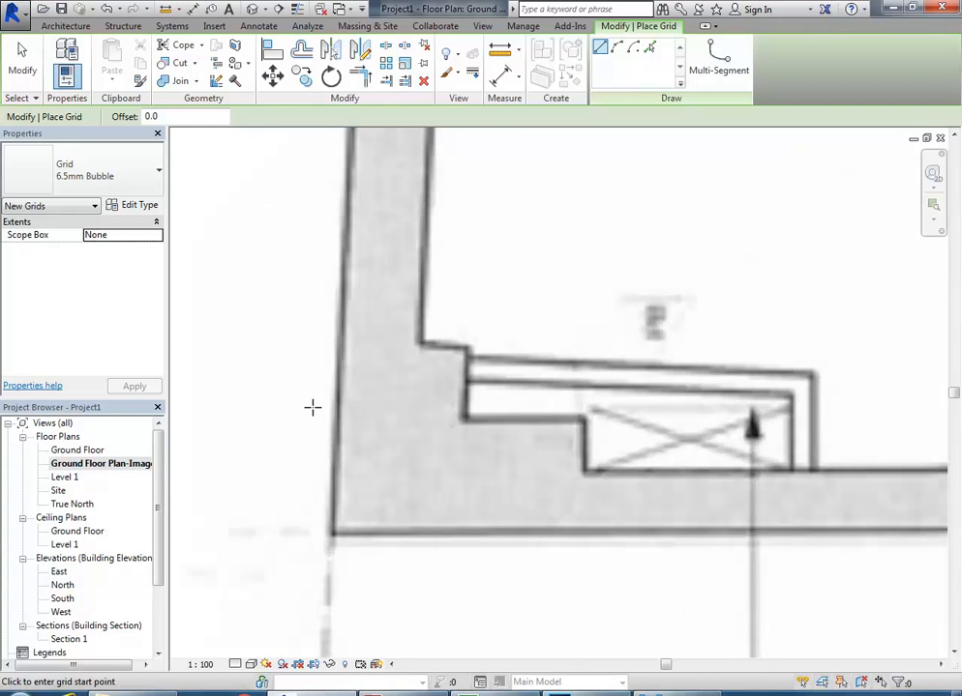
pyautogui.click(330, 534)
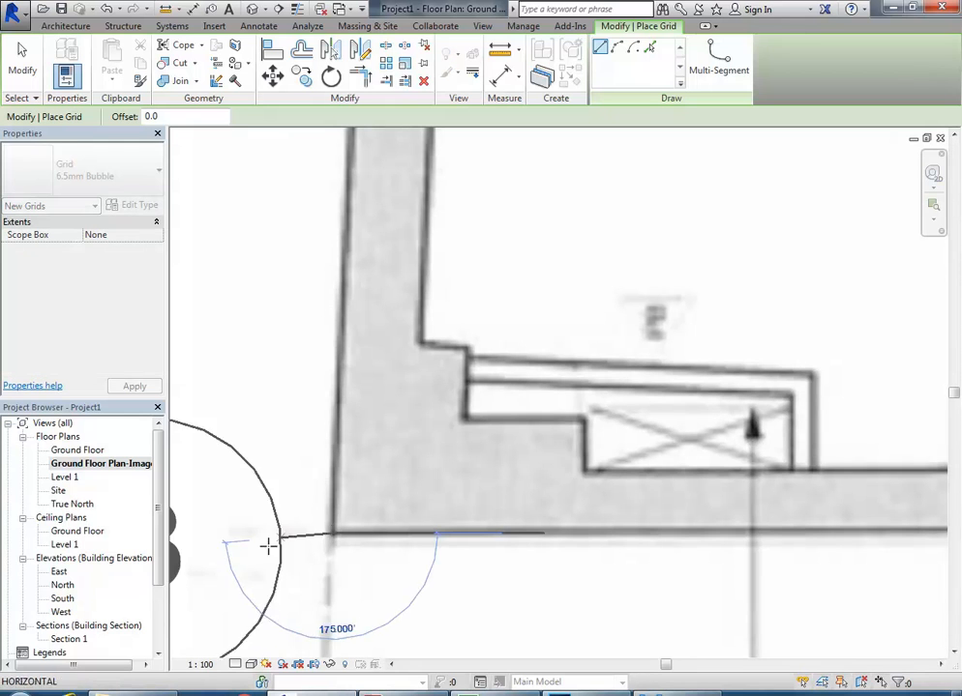
pyautogui.scroll(-3, 494, 453)
pyautogui.scroll(-4, 465, 447)
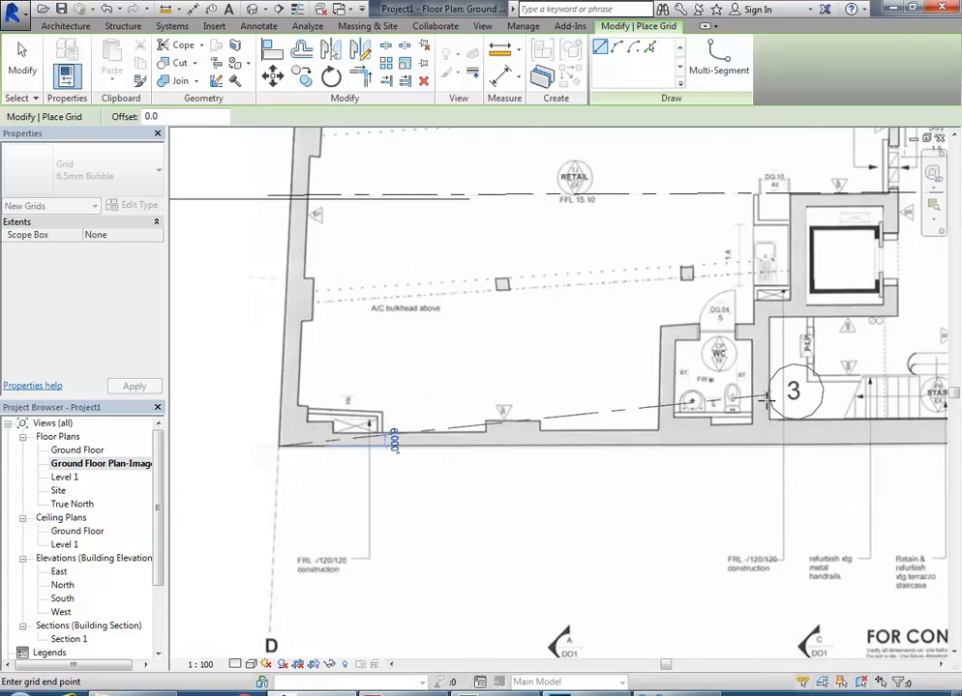
pyautogui.scroll(5, 639, 489)
pyautogui.scroll(5, 601, 491)
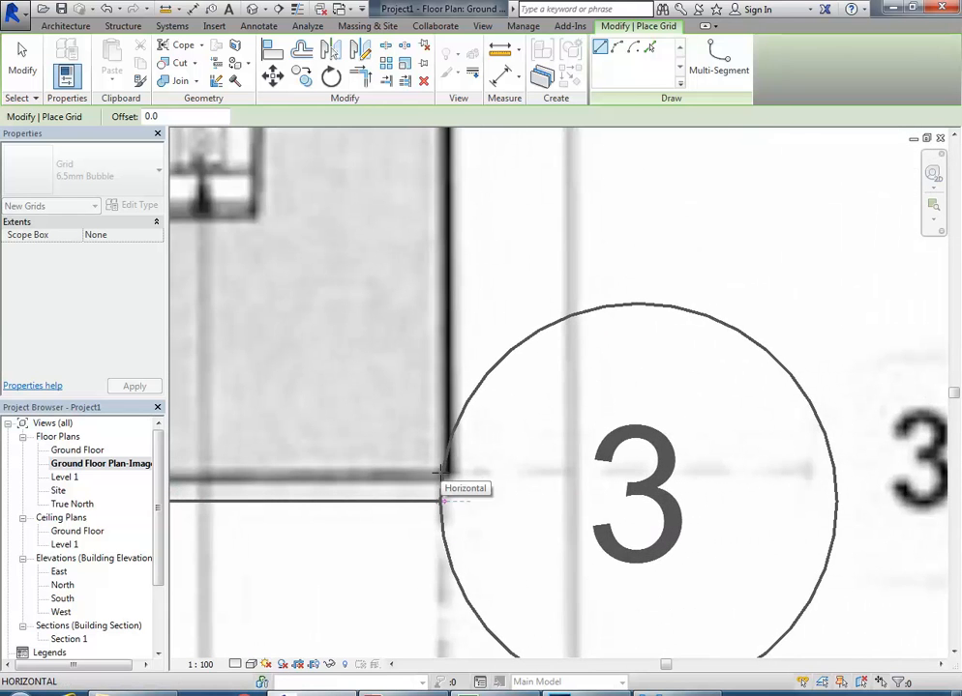
pyautogui.scroll(-8, 441, 474)
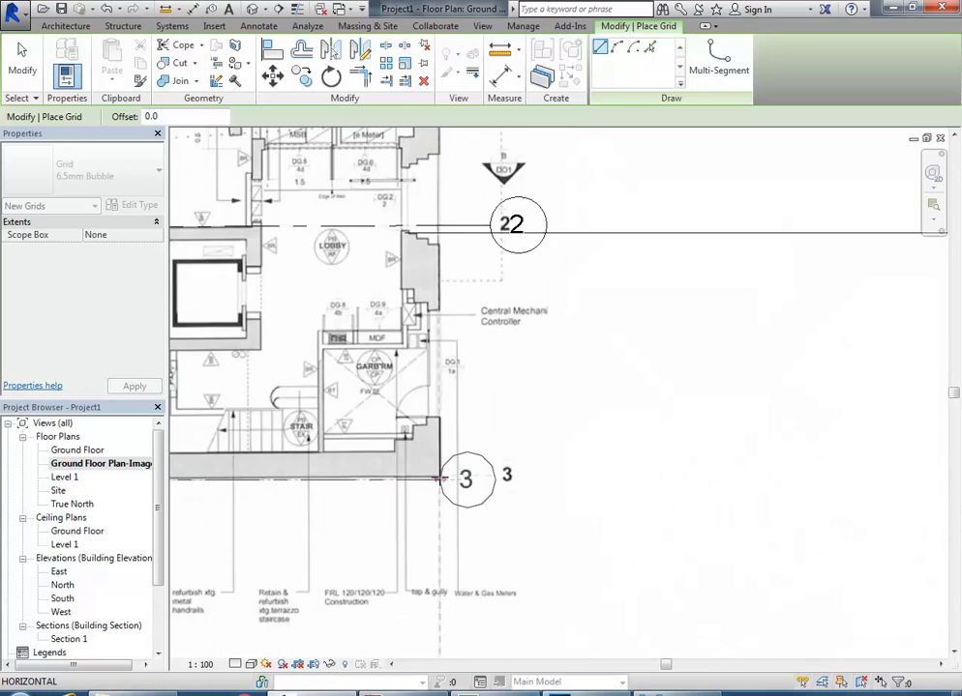
pyautogui.scroll(5, 503, 466)
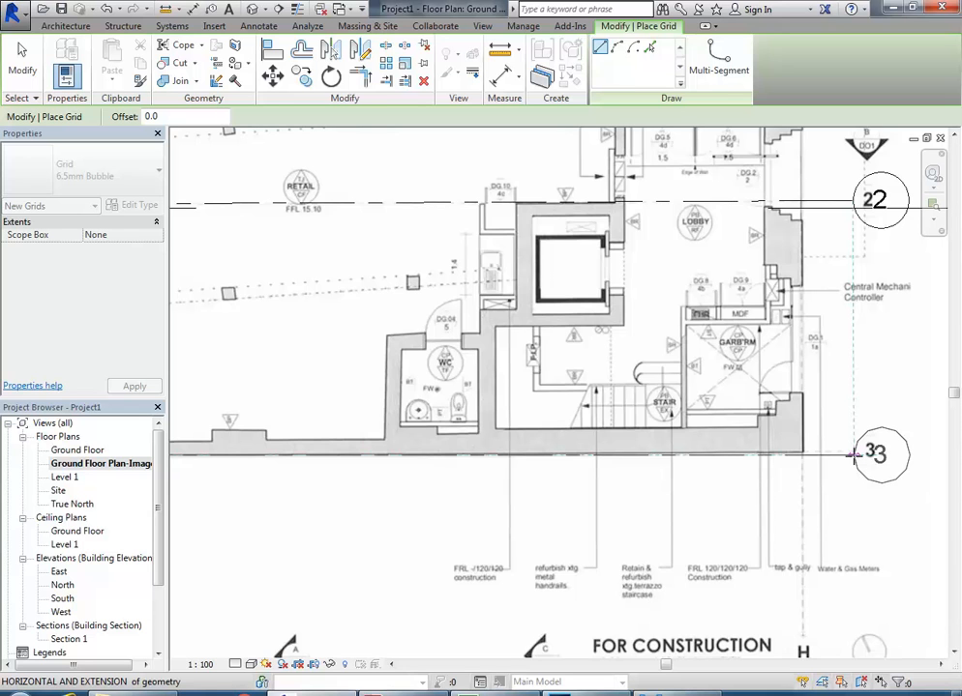
pyautogui.click(855, 455)
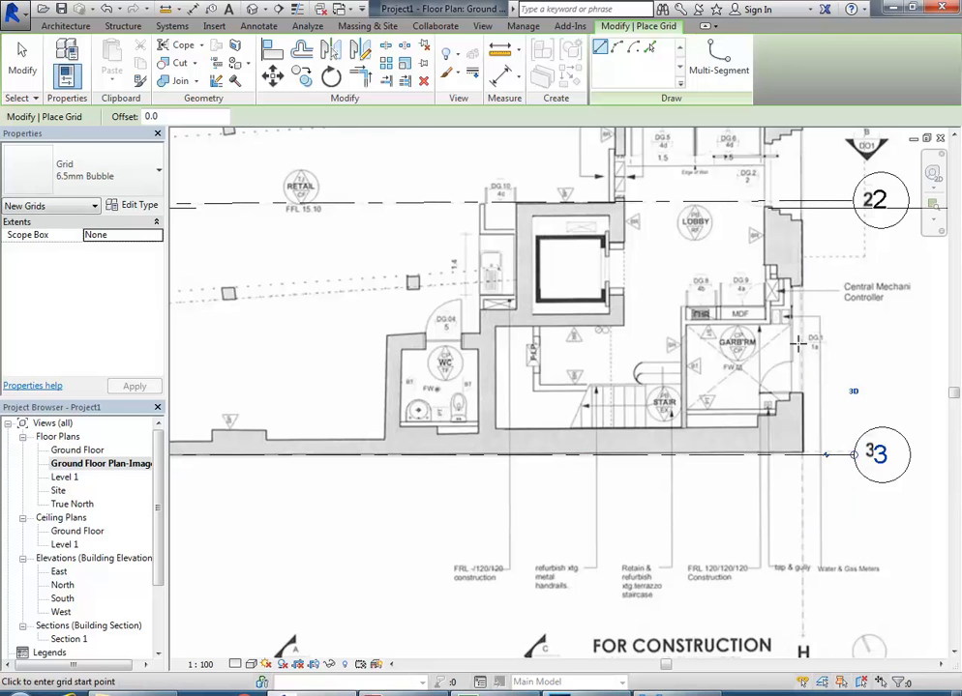
# Step: Extend the line D end of grid 3 outward past the building corner
pyautogui.scroll(-5, 799, 387)
pyautogui.scroll(4, 437, 456)
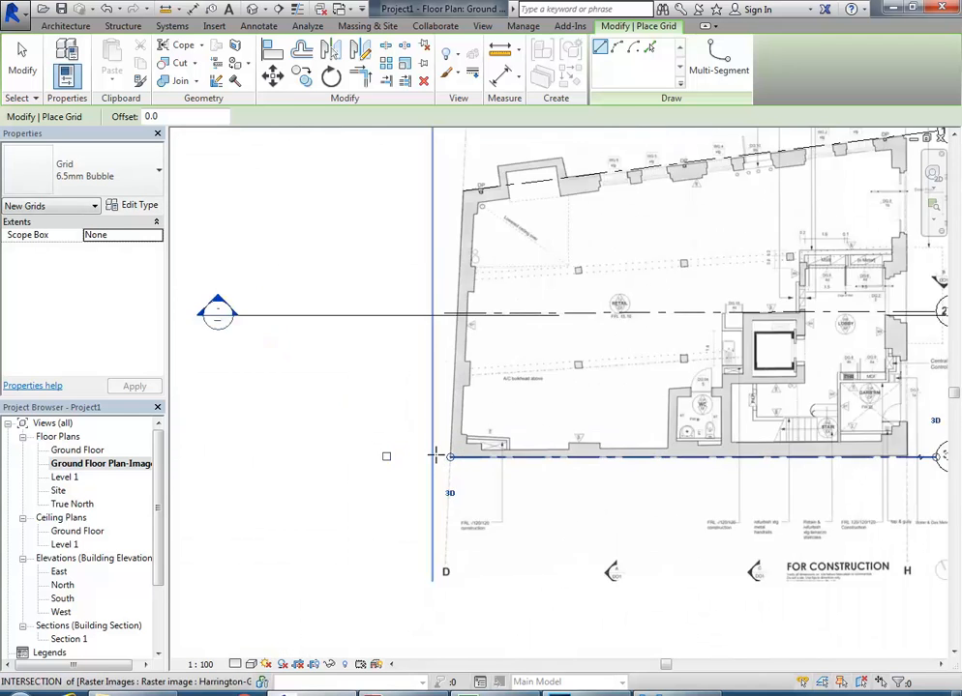
pyautogui.scroll(2, 438, 455)
pyautogui.click(416, 460)
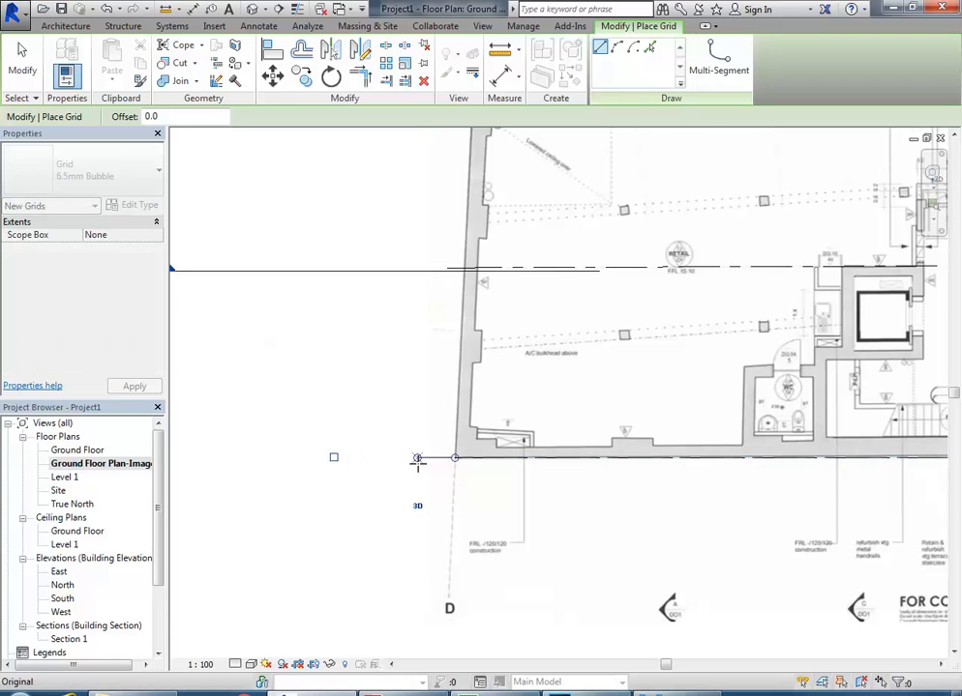
pyautogui.scroll(2, 455, 453)
# Step: Measure the vertical gap between the building's lower corner on line H and grid 3
pyautogui.scroll(-4, 535, 432)
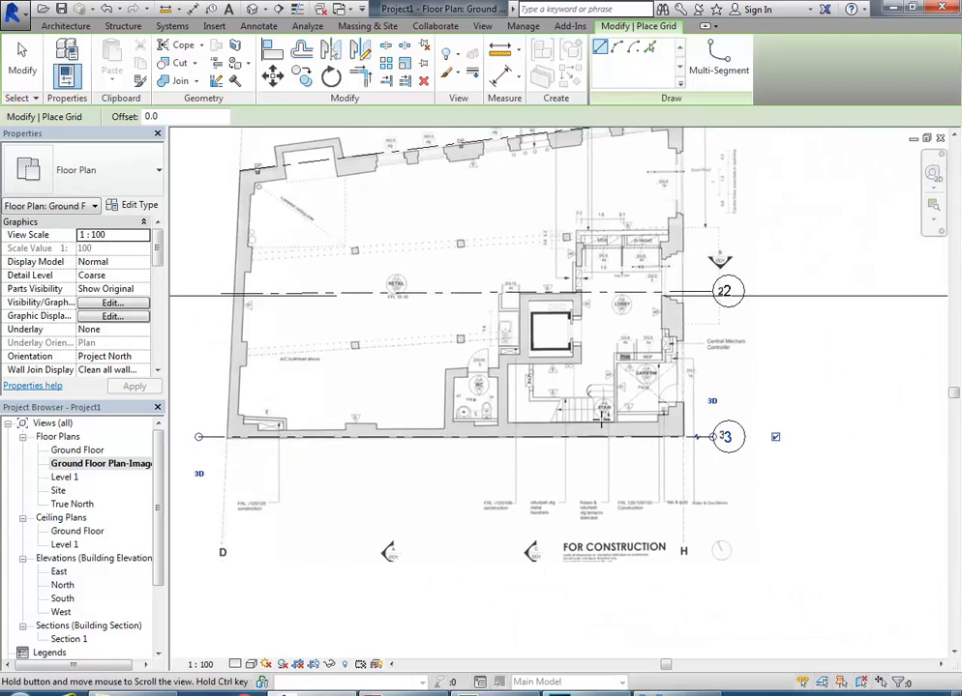
pyautogui.scroll(8, 695, 437)
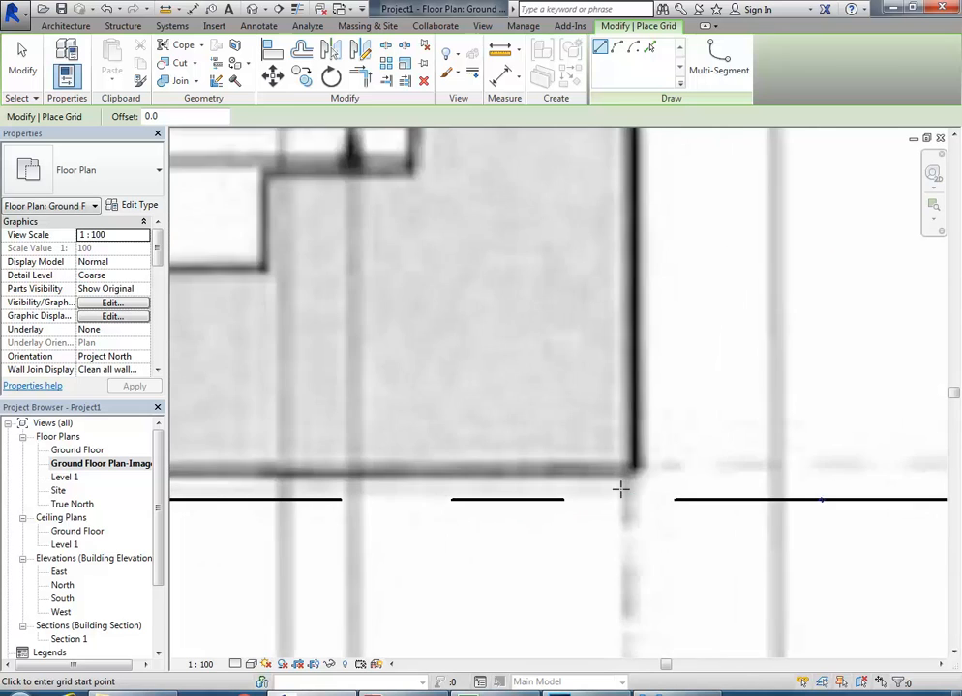
pyautogui.scroll(2, 621, 485)
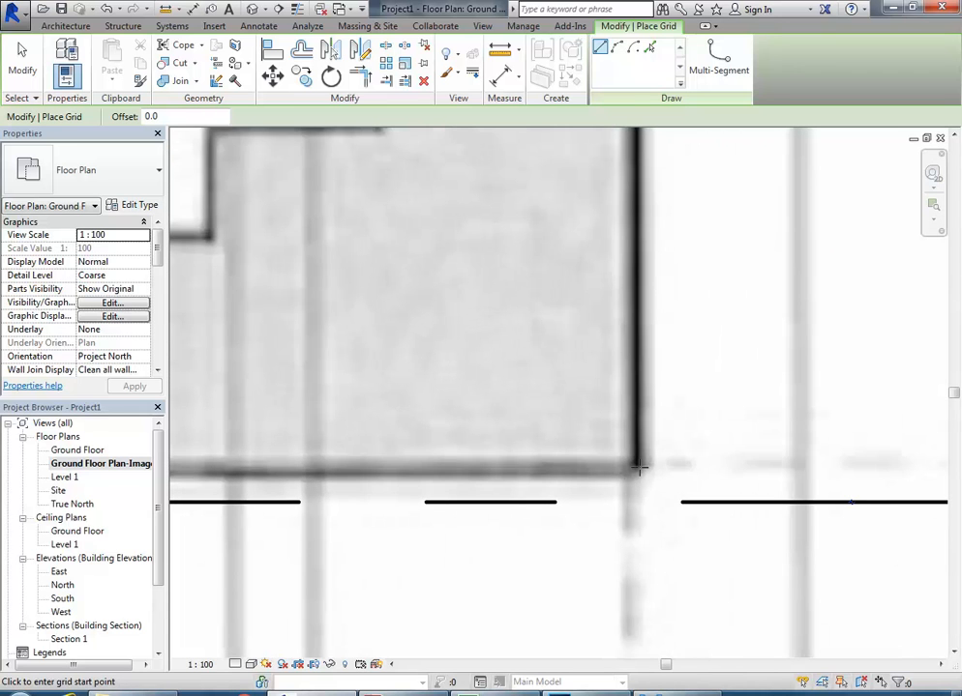
pyautogui.scroll(-4, 639, 469)
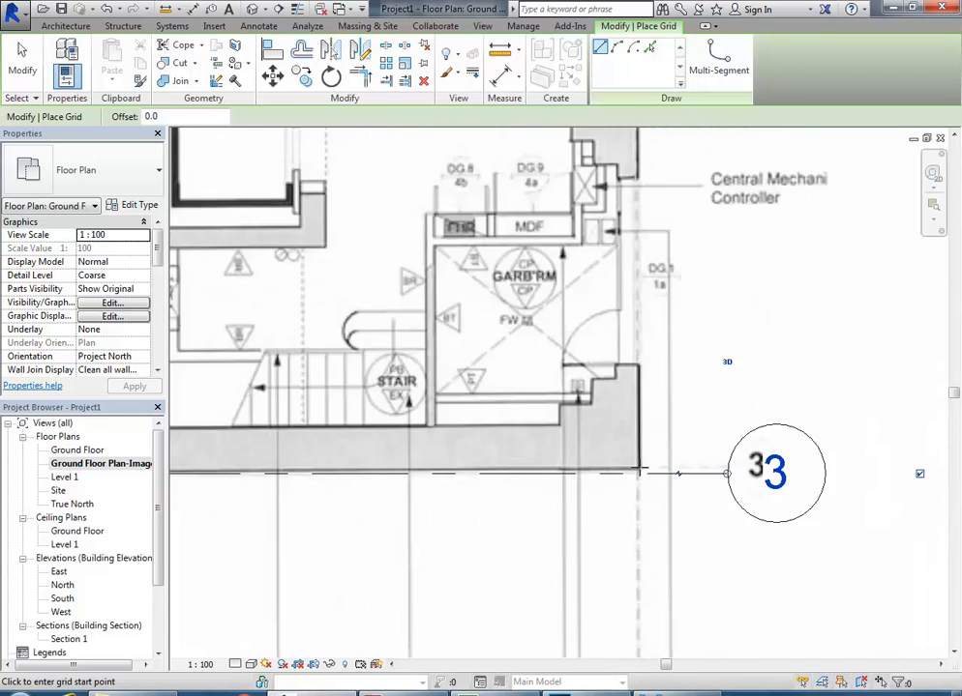
pyautogui.click(500, 51)
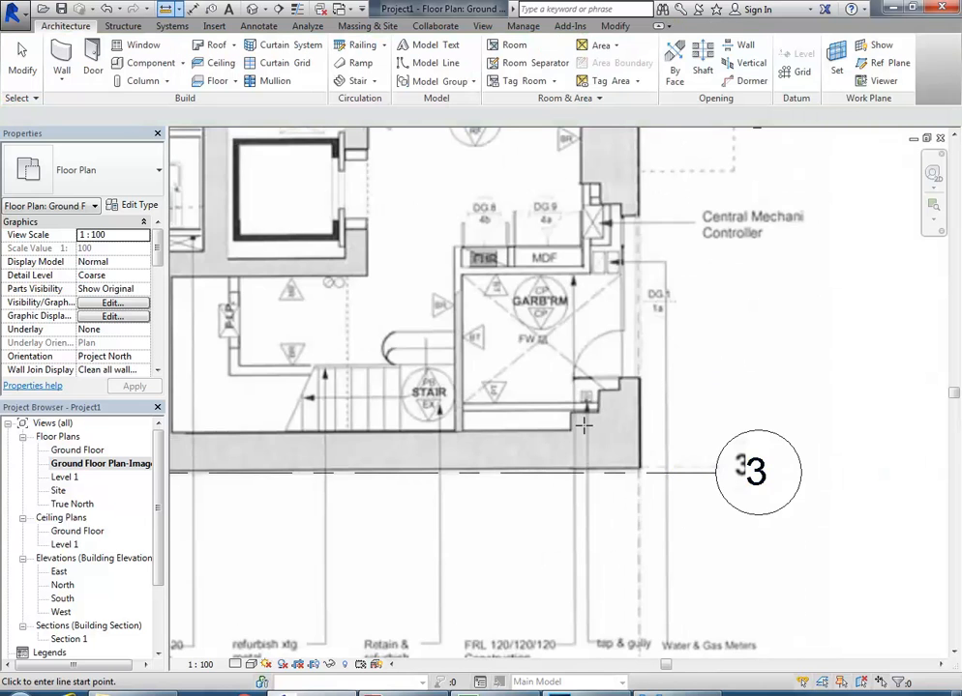
pyautogui.scroll(5, 641, 468)
pyautogui.click(621, 475)
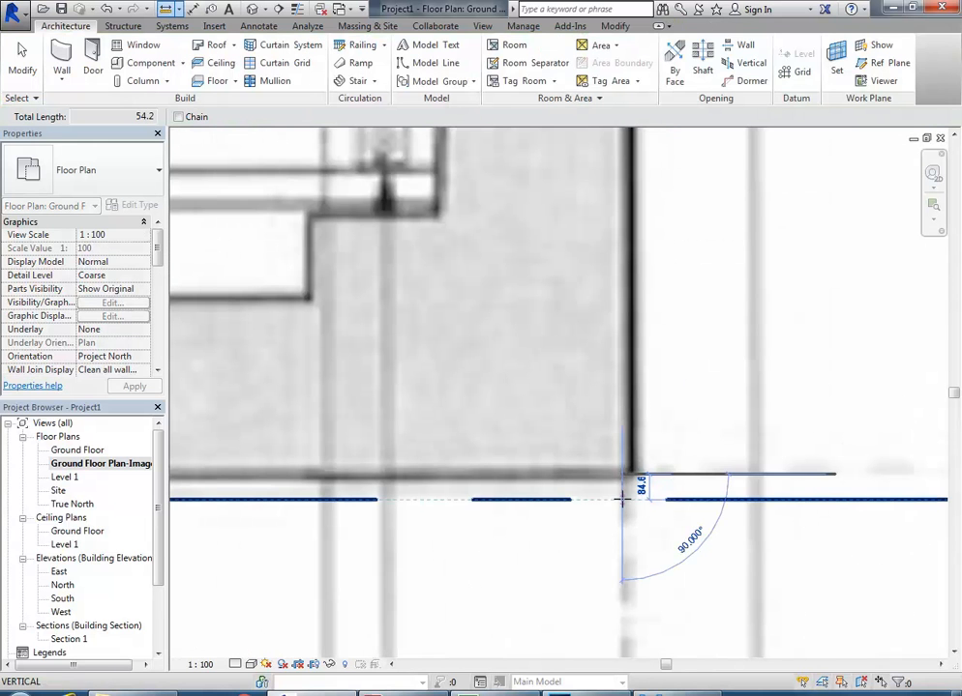
pyautogui.click(622, 499)
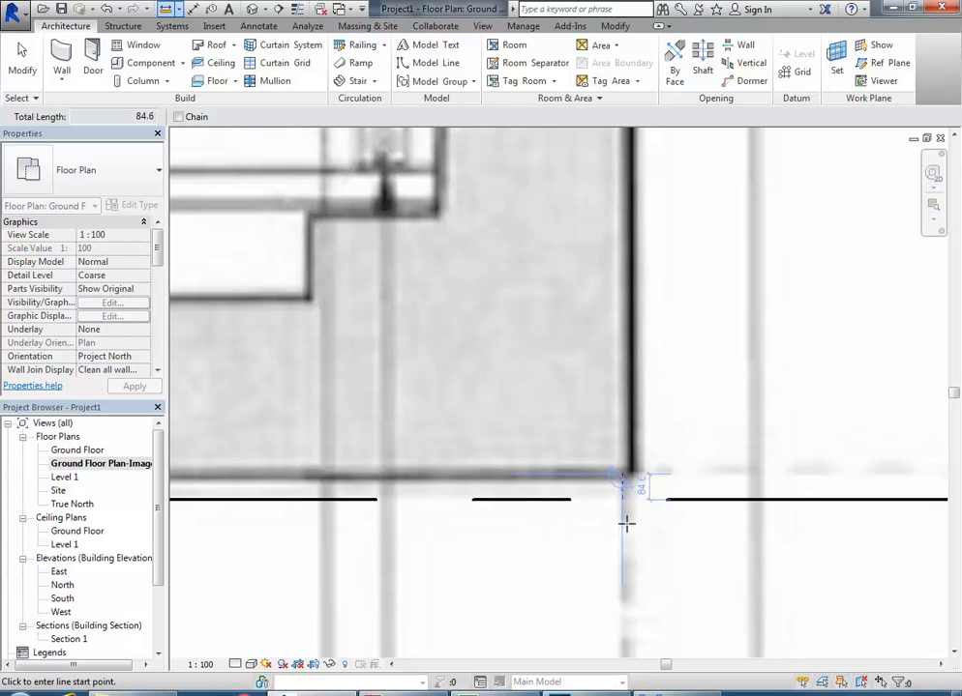
pyautogui.scroll(-5, 626, 523)
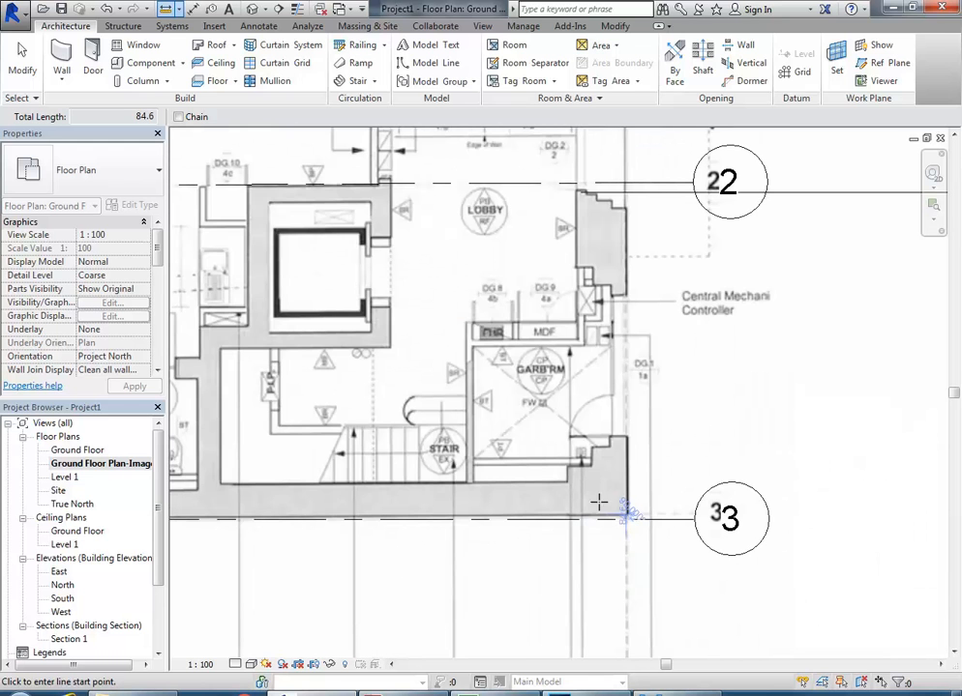
pyautogui.scroll(-6, 582, 620)
pyautogui.moveTo(583, 622); pyautogui.dragTo(740, 579, button='middle')
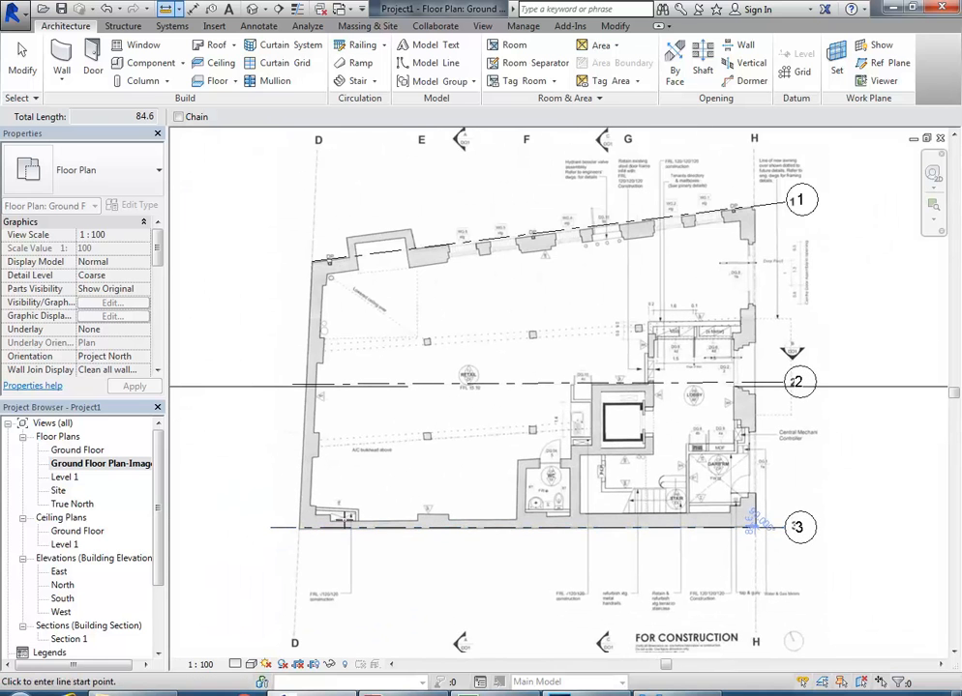
# Step: Trace a grid line along the plan's slanted outer wall D, from the building corner on grid 3 to the plan's marker D
pyautogui.moveTo(689, 446); pyautogui.dragTo(567, 452, button='middle')
pyautogui.press('Escape')
pyautogui.press('Escape')
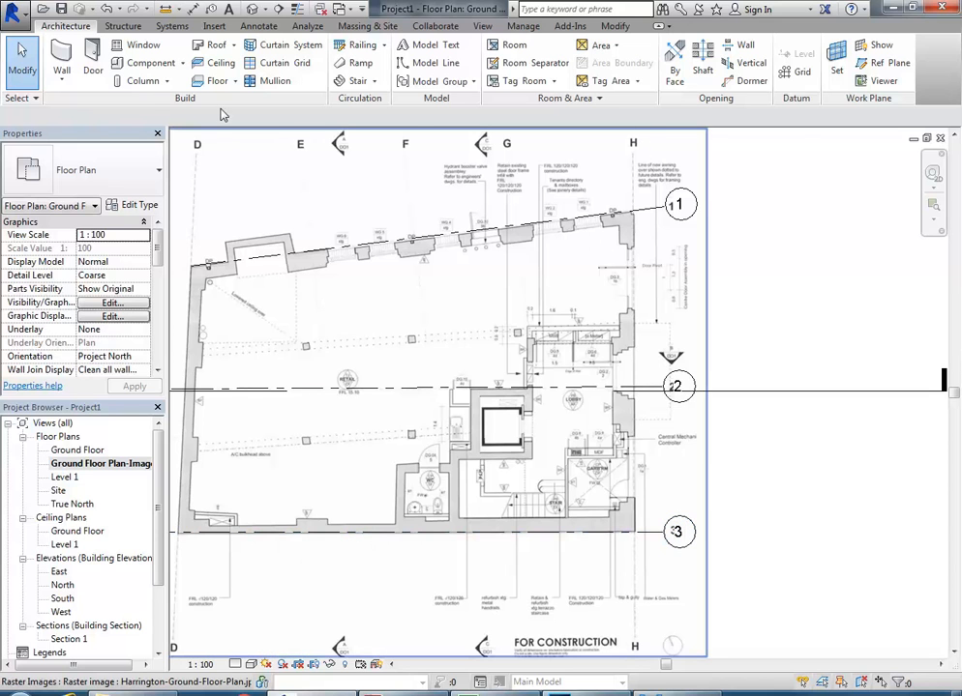
pyautogui.click(801, 72)
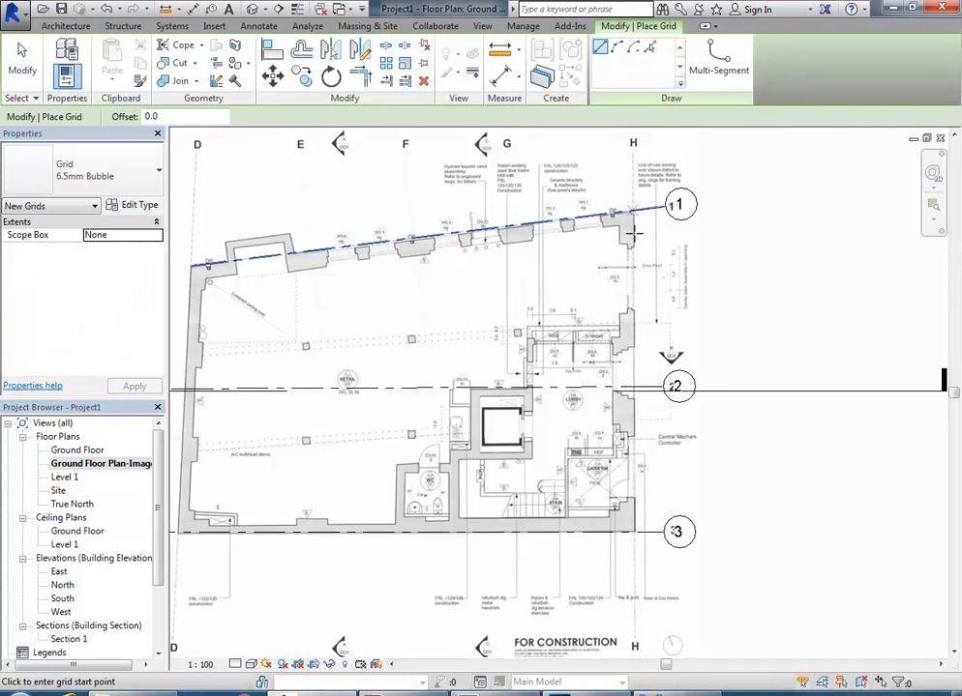
pyautogui.moveTo(559, 403); pyautogui.dragTo(742, 440, button='middle')
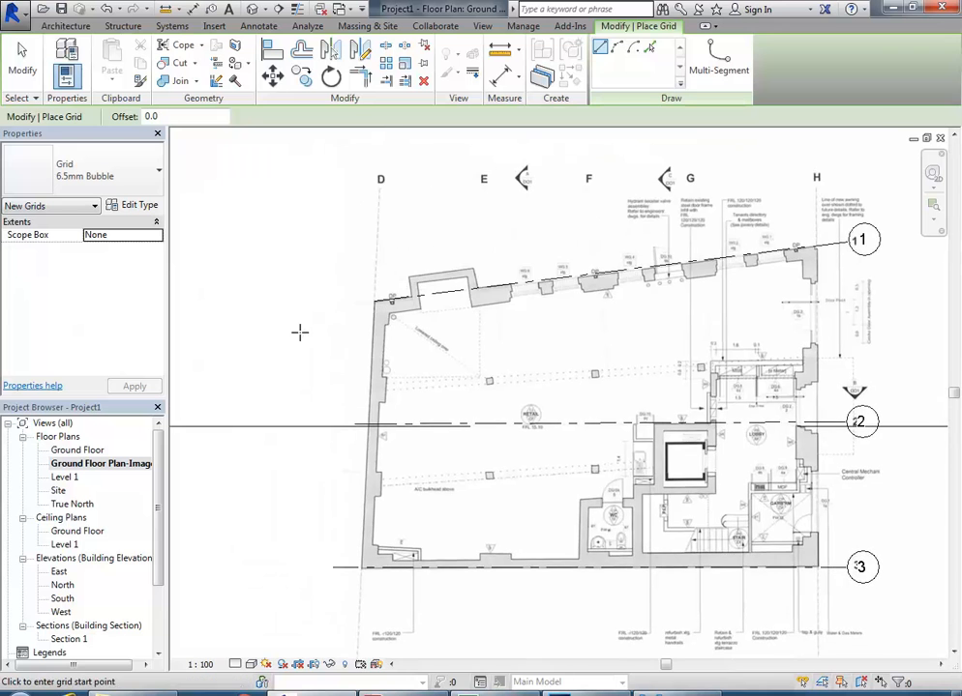
pyautogui.scroll(4, 382, 215)
pyautogui.scroll(-4, 382, 264)
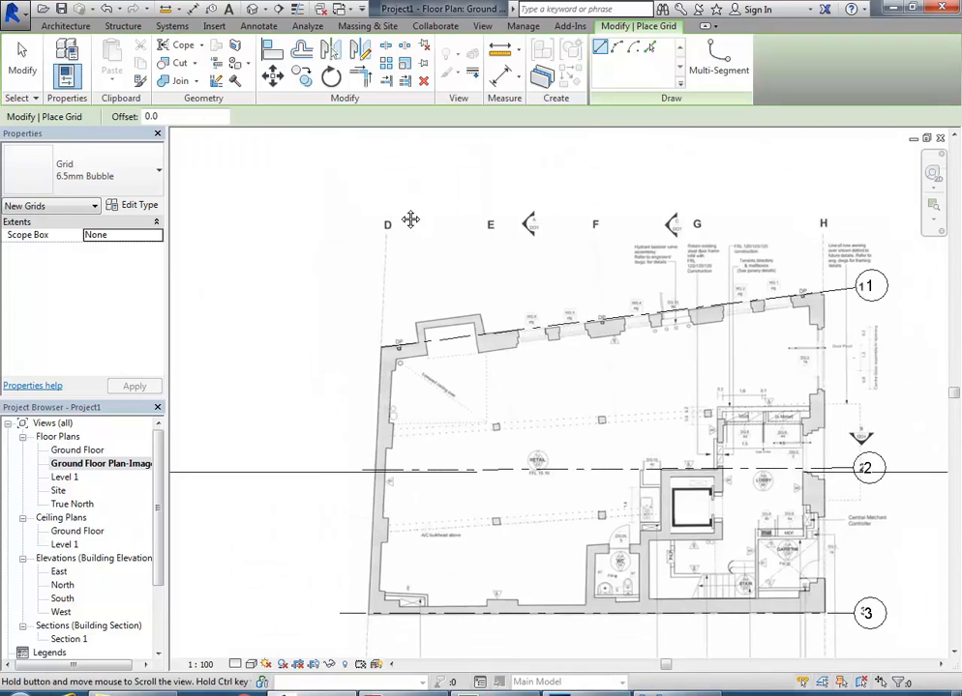
pyautogui.scroll(6, 376, 581)
pyautogui.scroll(2, 377, 580)
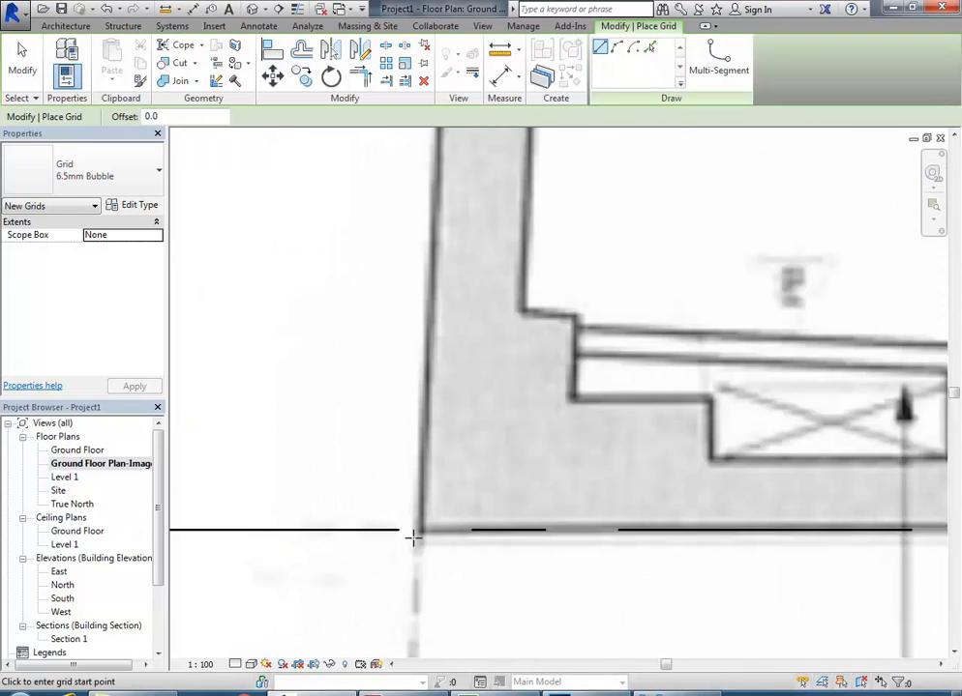
pyautogui.click(417, 530)
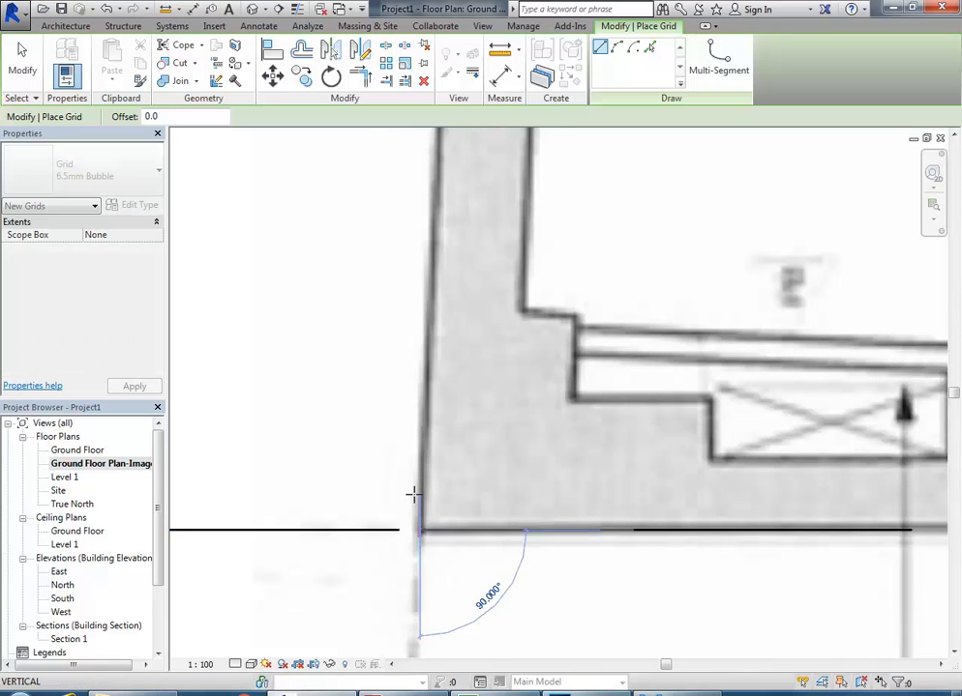
pyautogui.scroll(-4, 396, 541)
pyautogui.moveTo(381, 547); pyautogui.dragTo(378, 555, button='middle')
pyautogui.scroll(-2, 388, 353)
pyautogui.moveTo(386, 343); pyautogui.dragTo(372, 541, button='middle')
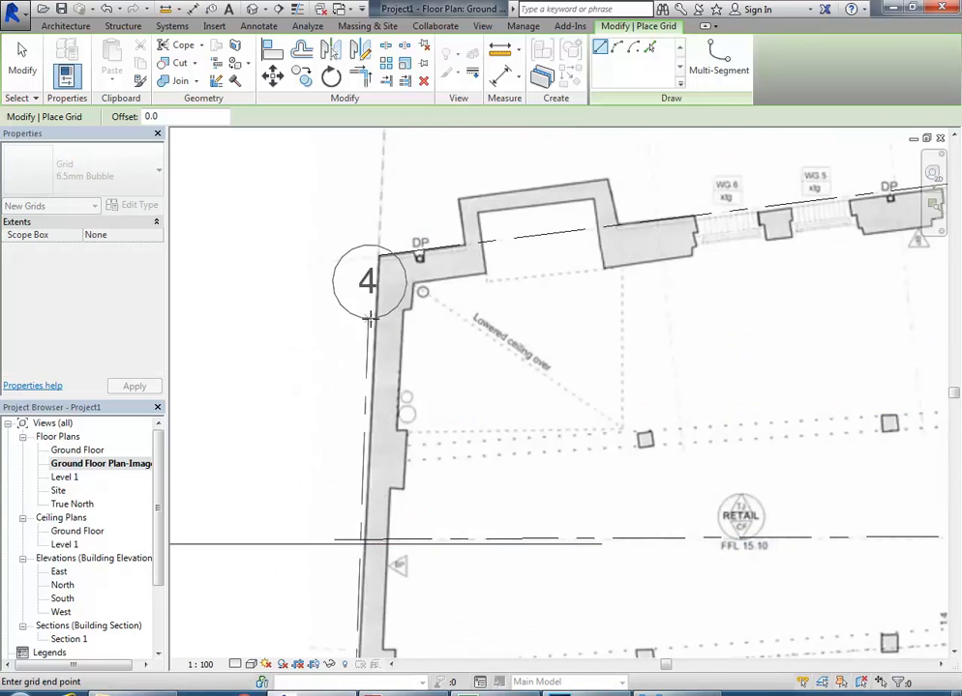
pyautogui.moveTo(369, 318); pyautogui.dragTo(361, 528, button='middle')
pyautogui.scroll(1, 385, 232)
pyautogui.scroll(5, 384, 219)
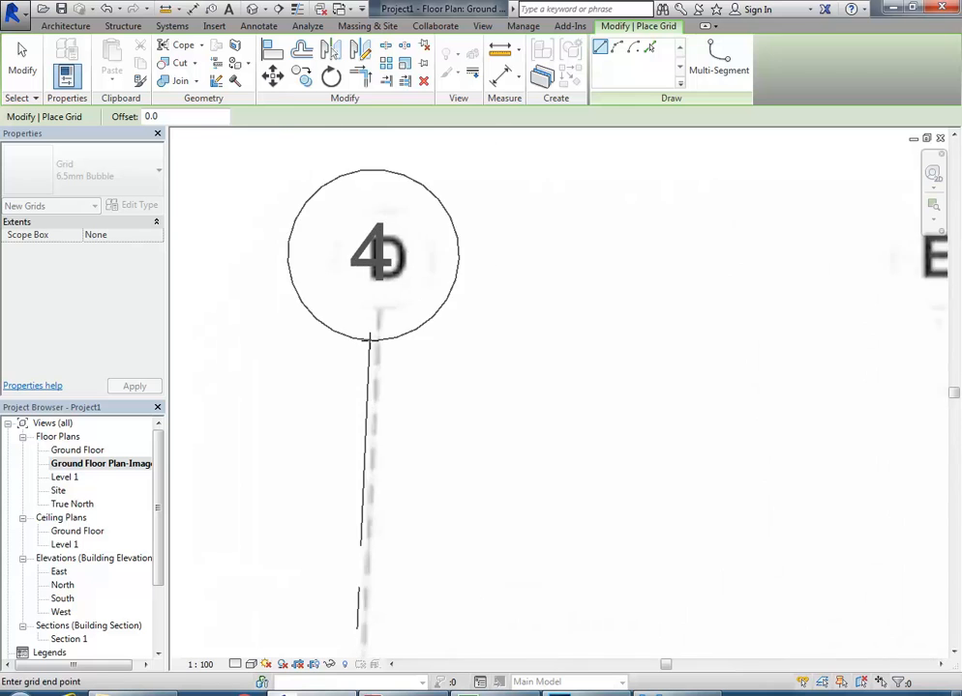
pyautogui.click(383, 292)
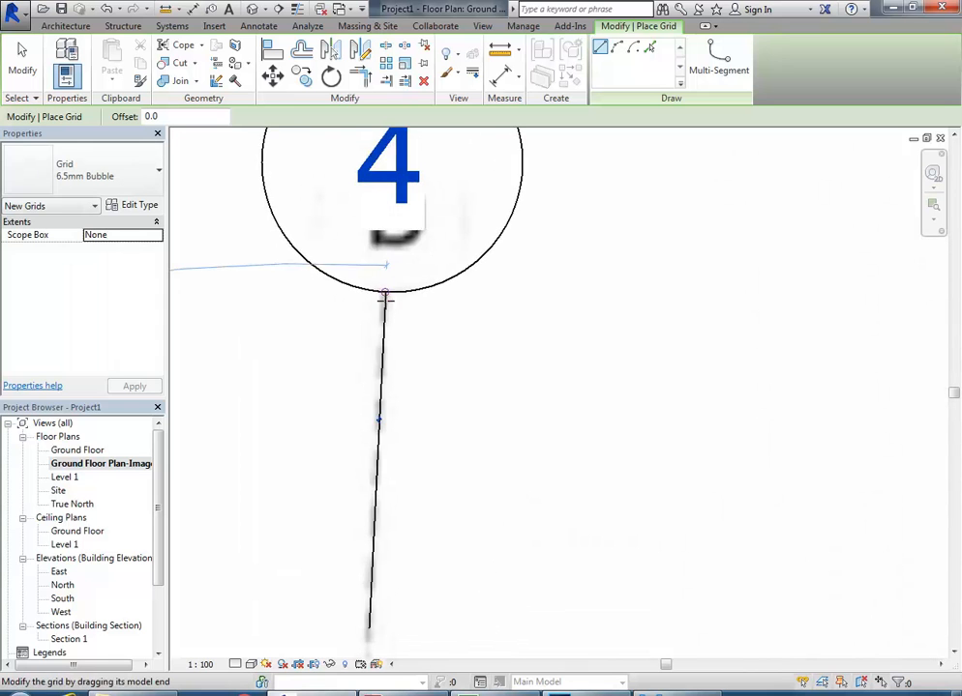
# Step: Rename the new slanted grid line as D
pyautogui.scroll(-1, 369, 476)
pyautogui.click(376, 306)
pyautogui.write('D')
pyautogui.press('Return')
pyautogui.scroll(-4, 423, 392)
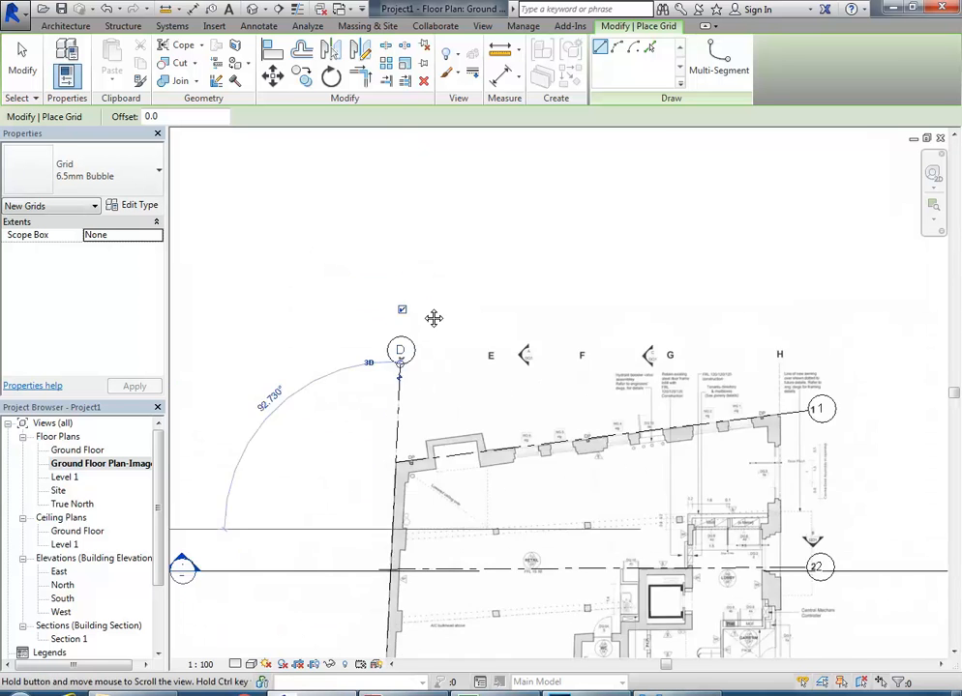
# Step: Examine how the interior columns line up with the plan's markers E, F and G and with the traced grids
pyautogui.scroll(10, 488, 604)
pyautogui.scroll(-3, 534, 562)
pyautogui.moveTo(536, 563); pyautogui.dragTo(468, 529, button='middle')
pyautogui.scroll(-2, 470, 527)
pyautogui.scroll(-3, 509, 426)
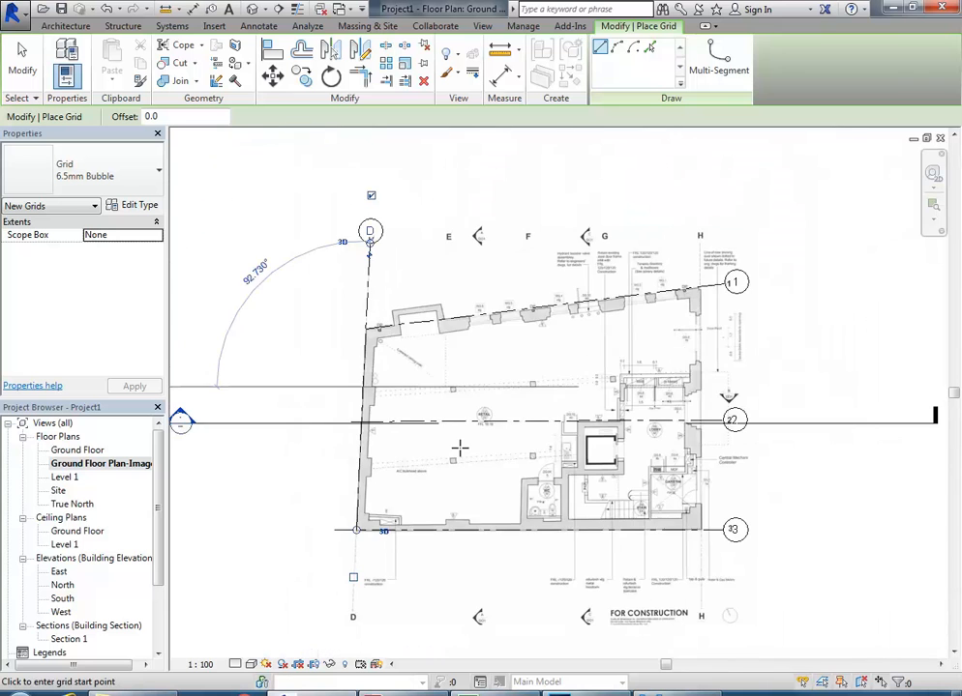
pyautogui.scroll(6, 447, 409)
pyautogui.moveTo(440, 371); pyautogui.dragTo(430, 547, button='middle')
pyautogui.scroll(-4, 438, 328)
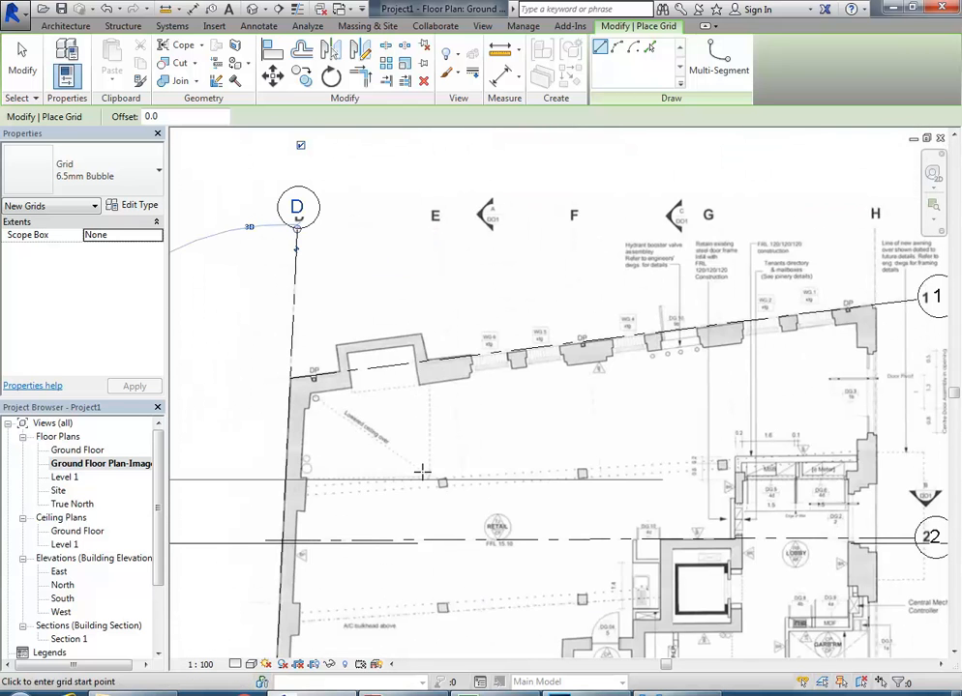
pyautogui.moveTo(423, 473); pyautogui.dragTo(439, 356, button='middle')
pyautogui.scroll(4, 438, 517)
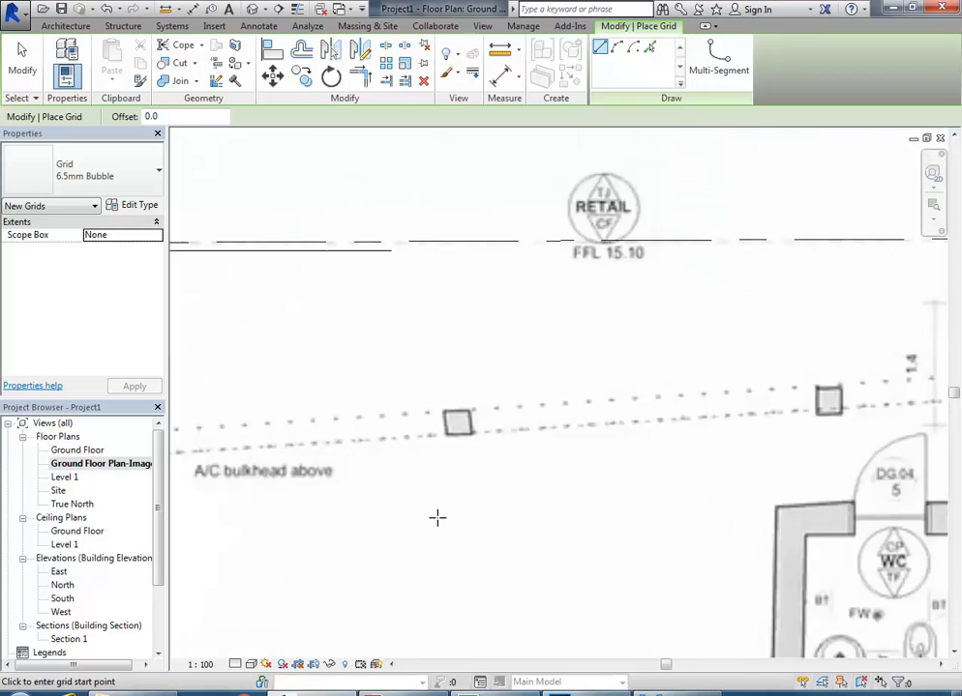
pyautogui.moveTo(438, 518); pyautogui.dragTo(459, 366, button='middle')
pyautogui.scroll(-6, 457, 435)
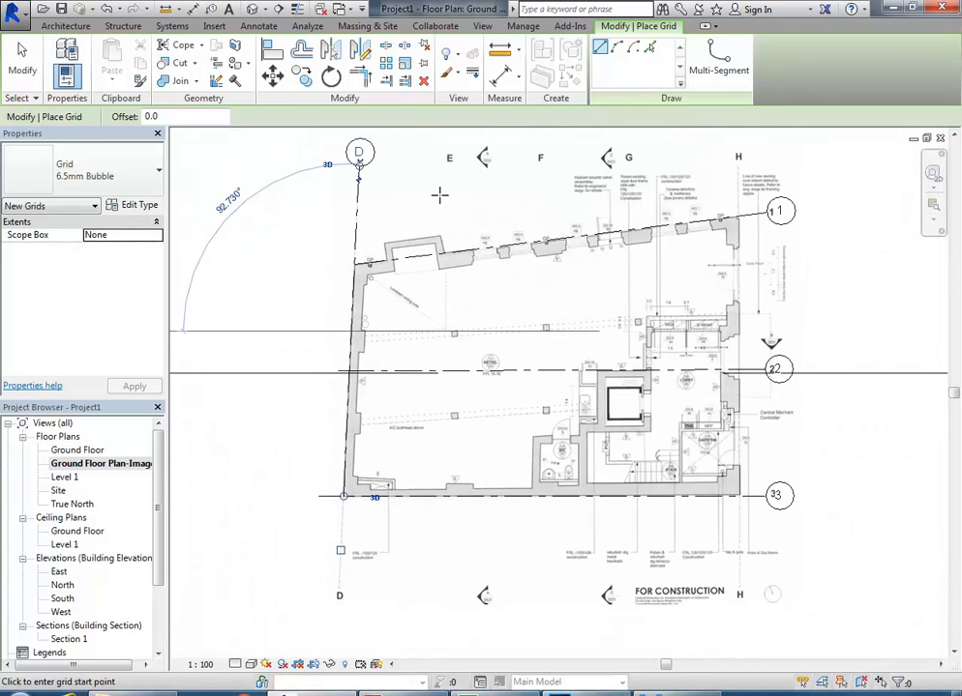
pyautogui.scroll(5, 454, 418)
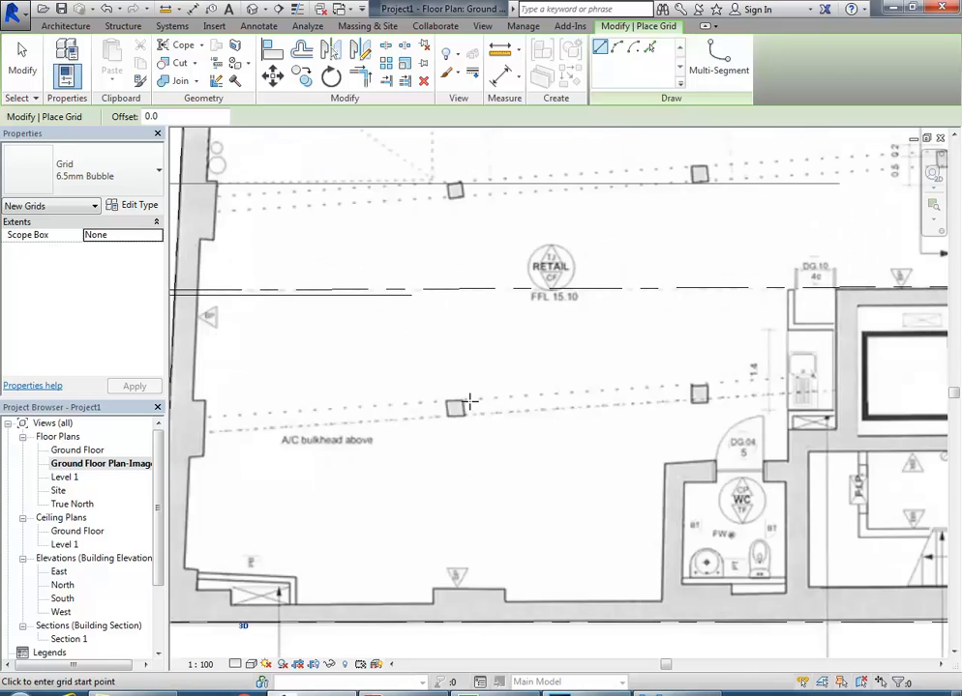
pyautogui.scroll(-5, 438, 437)
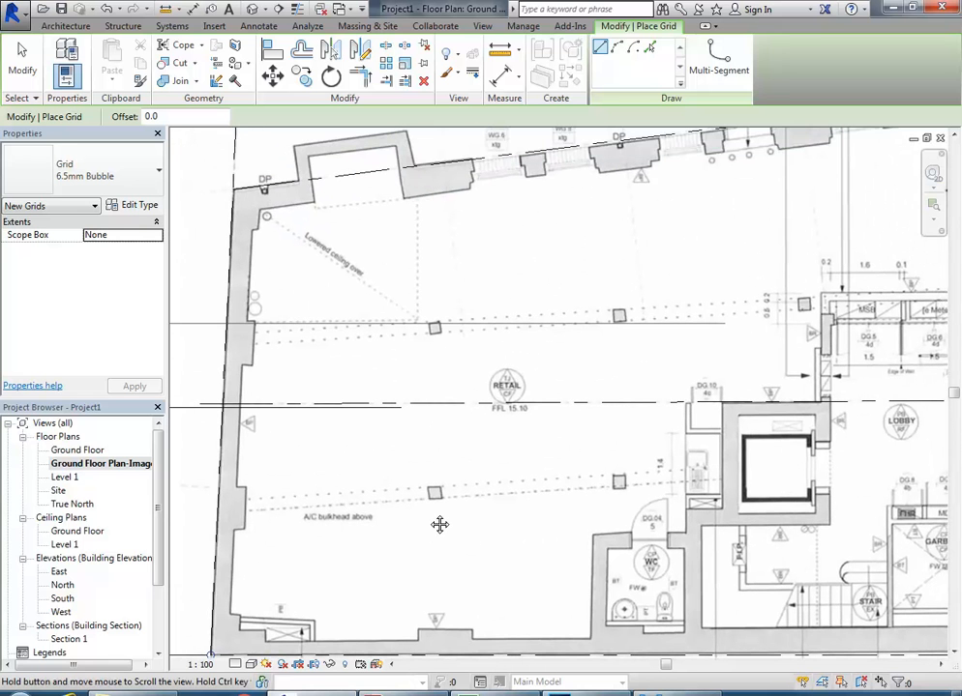
pyautogui.scroll(8, 432, 502)
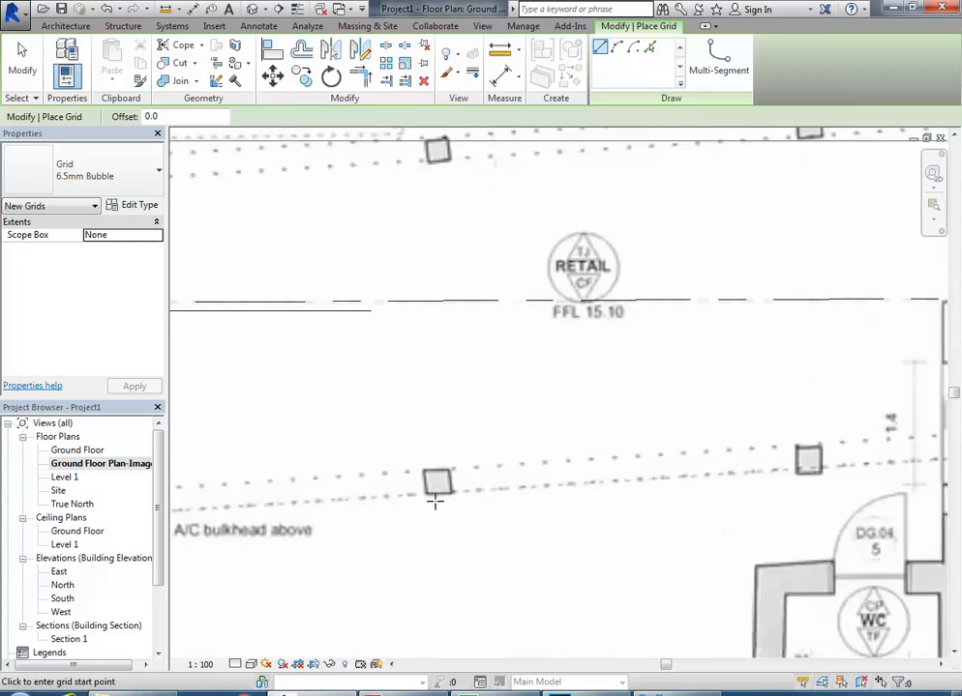
pyautogui.scroll(-8, 444, 476)
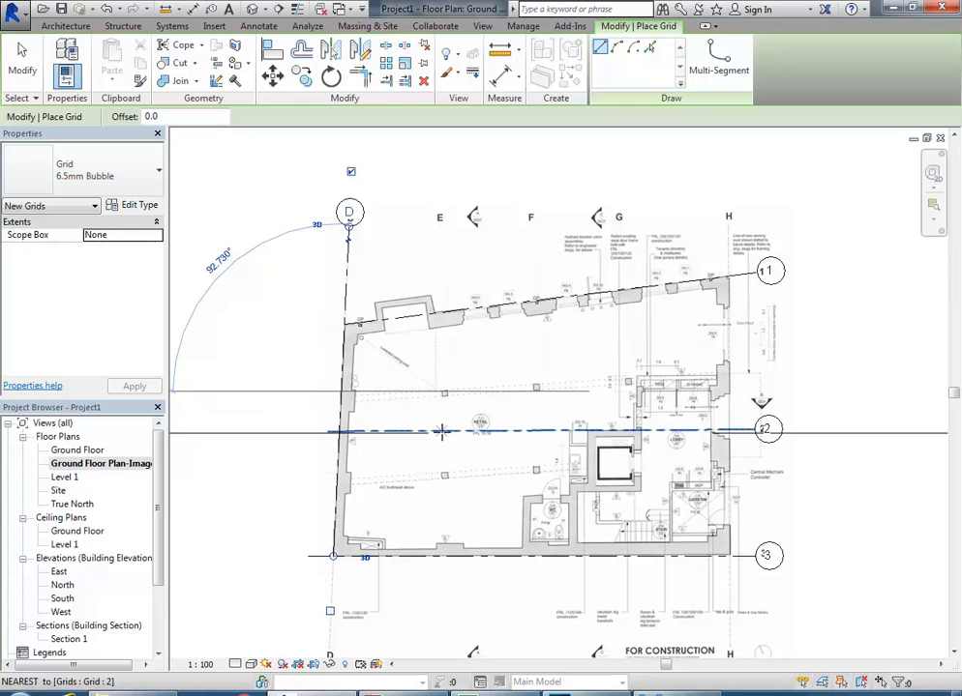
pyautogui.scroll(3, 812, 417)
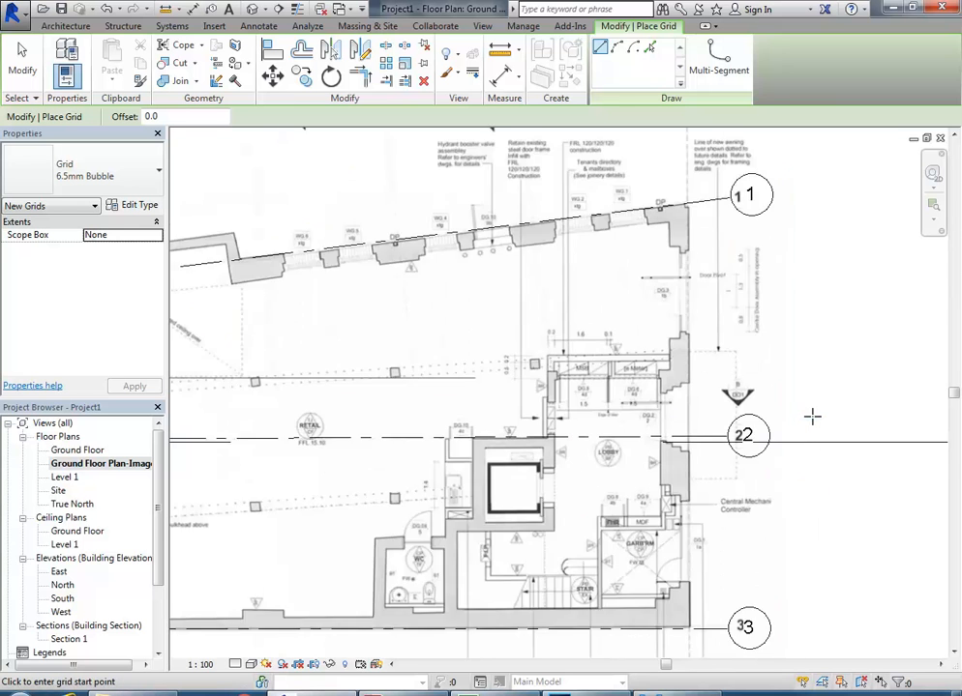
pyautogui.scroll(-1, 812, 417)
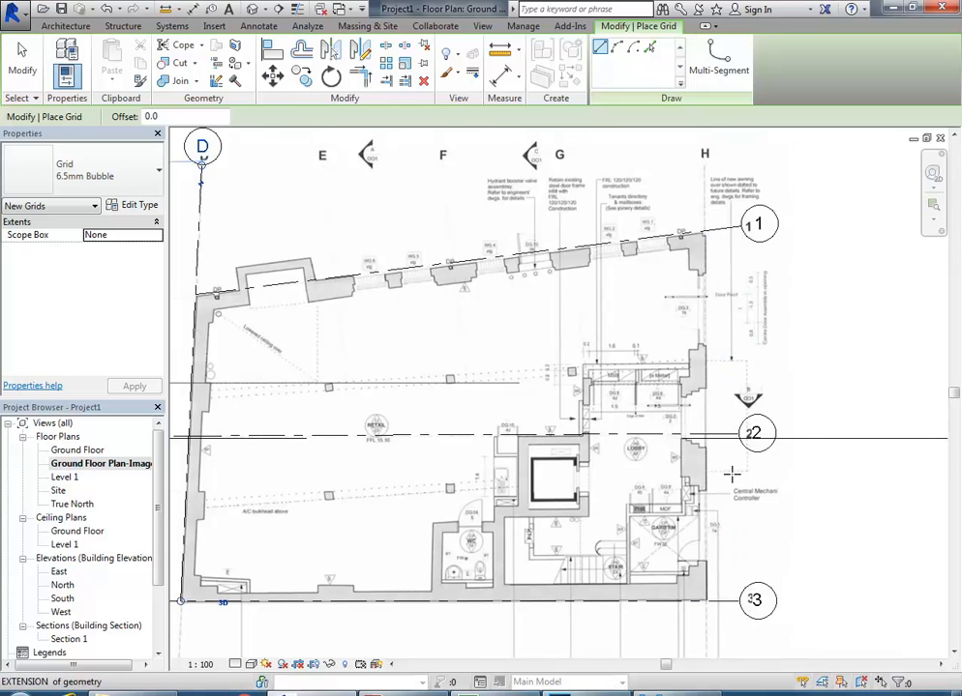
pyautogui.moveTo(396, 462); pyautogui.dragTo(481, 451, button='middle')
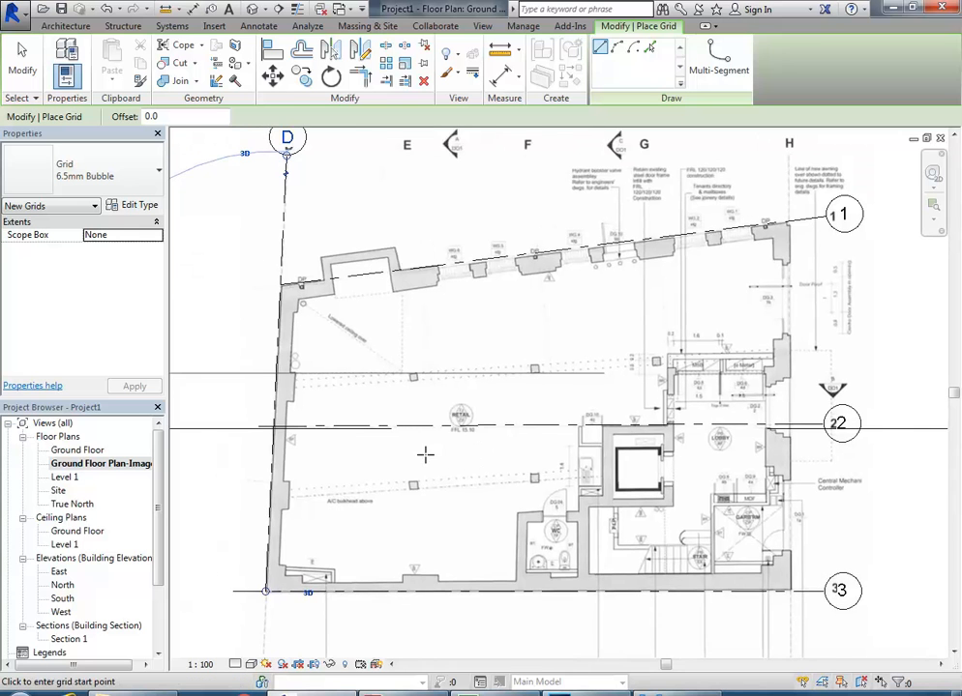
# Step: Draw a vertical grid line from the lower column on line E through the upper column to the plan's marker E
pyautogui.scroll(5, 418, 470)
pyautogui.click(398, 562)
pyautogui.scroll(-2, 397, 544)
pyautogui.moveTo(404, 487); pyautogui.dragTo(411, 522, button='middle')
pyautogui.moveTo(385, 308); pyautogui.dragTo(406, 321, button='middle')
pyautogui.scroll(4, 406, 321)
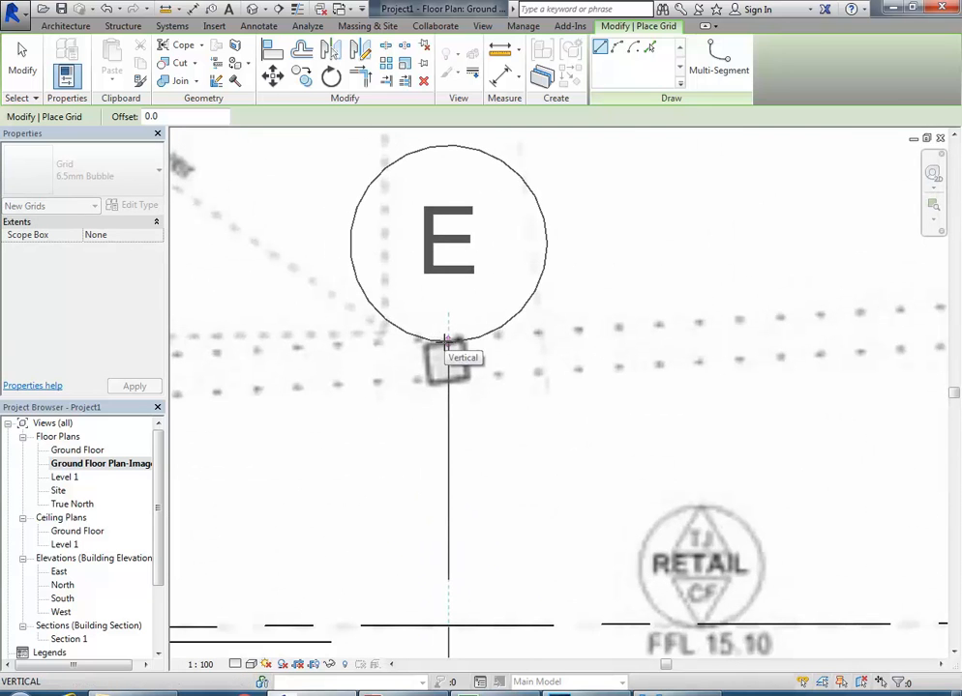
pyautogui.scroll(-5, 445, 339)
pyautogui.scroll(5, 445, 339)
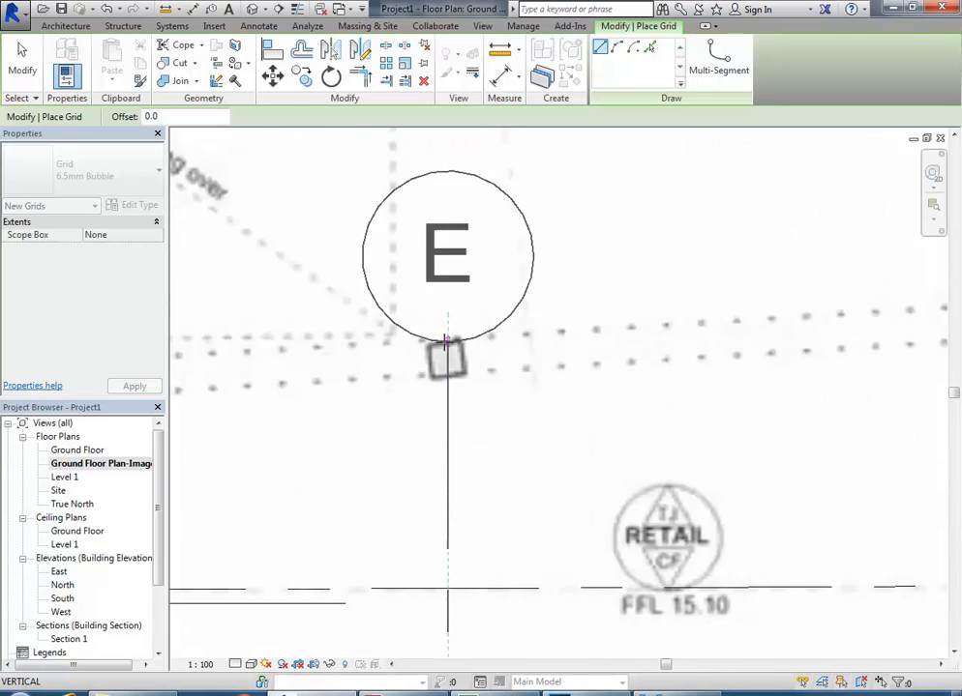
pyautogui.scroll(-4, 440, 348)
pyautogui.moveTo(438, 337); pyautogui.dragTo(417, 413, button='middle')
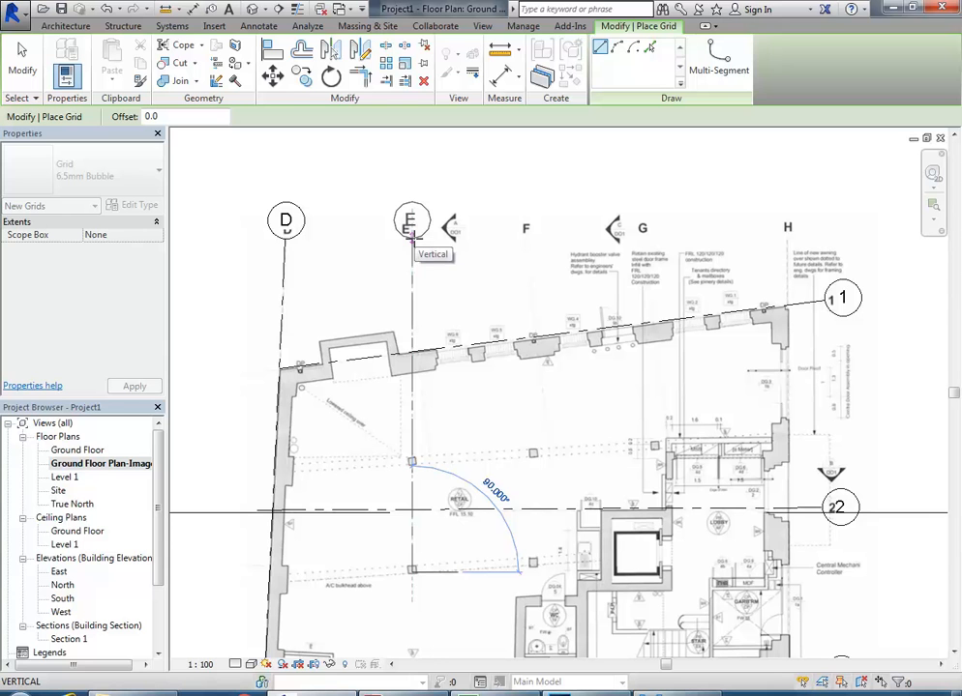
pyautogui.click(411, 234)
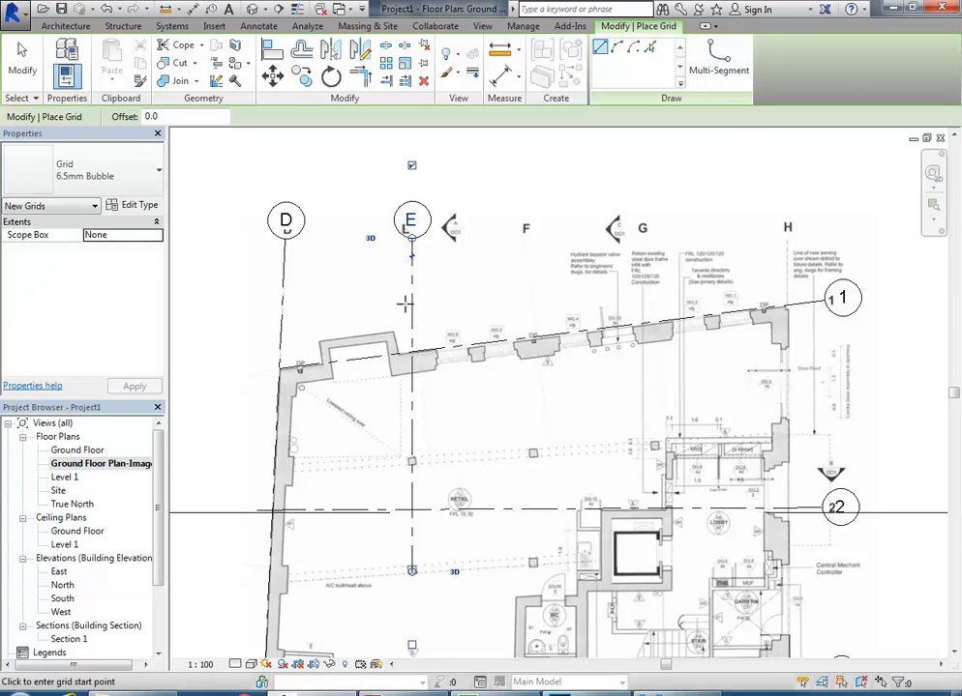
# Step: Extend the lower end of grid E past the building's lower wall and grid 3
pyautogui.scroll(-4, 406, 387)
pyautogui.scroll(4, 416, 397)
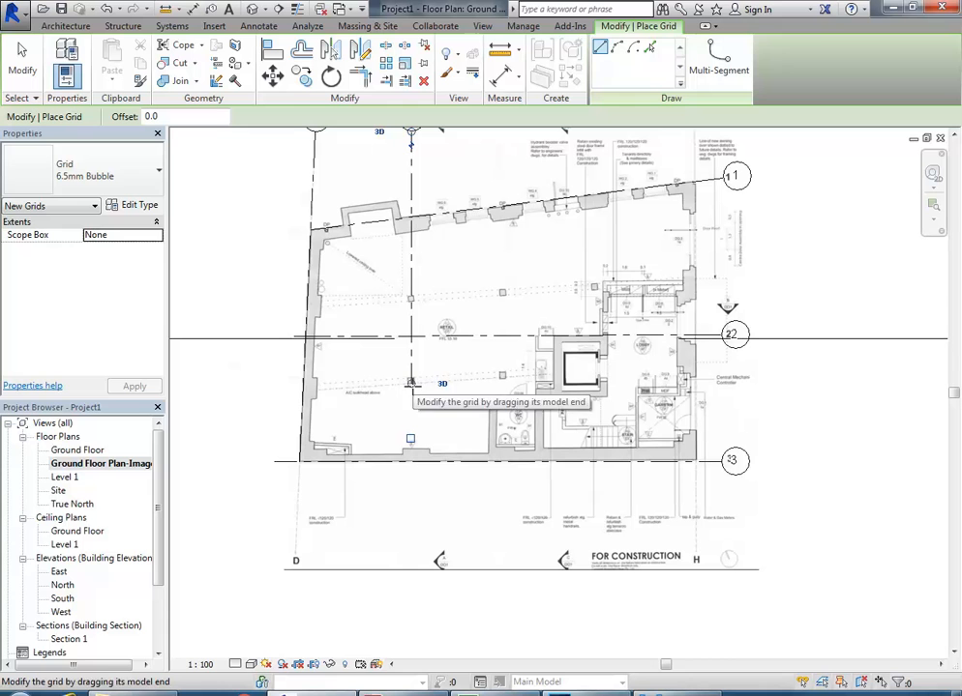
pyautogui.moveTo(411, 384); pyautogui.dragTo(411, 496)
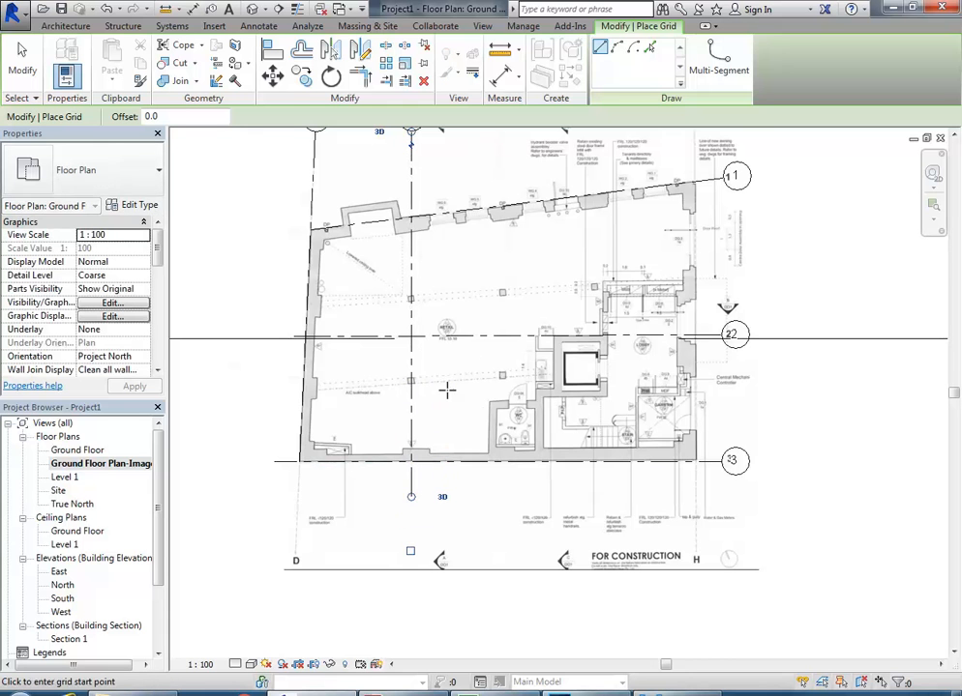
# Step: Draw a vertical grid line from the lower column on line F to the plan's marker F, ending level with grid E's head
pyautogui.scroll(5, 484, 394)
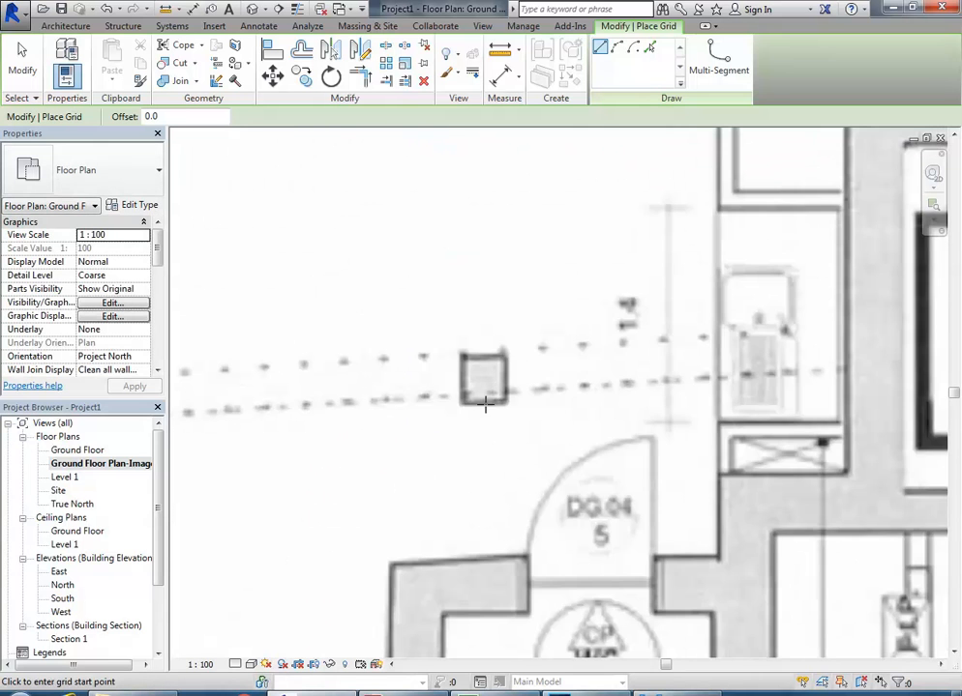
pyautogui.click(485, 405)
pyautogui.scroll(-3, 490, 296)
pyautogui.moveTo(489, 296); pyautogui.dragTo(449, 488, button='middle')
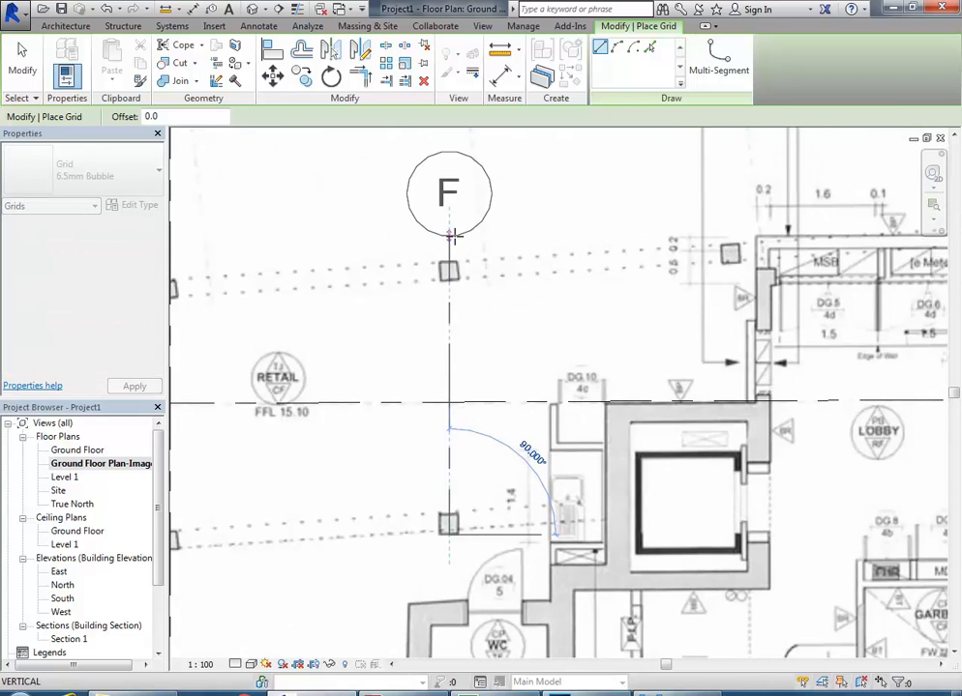
pyautogui.scroll(-3, 447, 451)
pyautogui.scroll(-1, 444, 300)
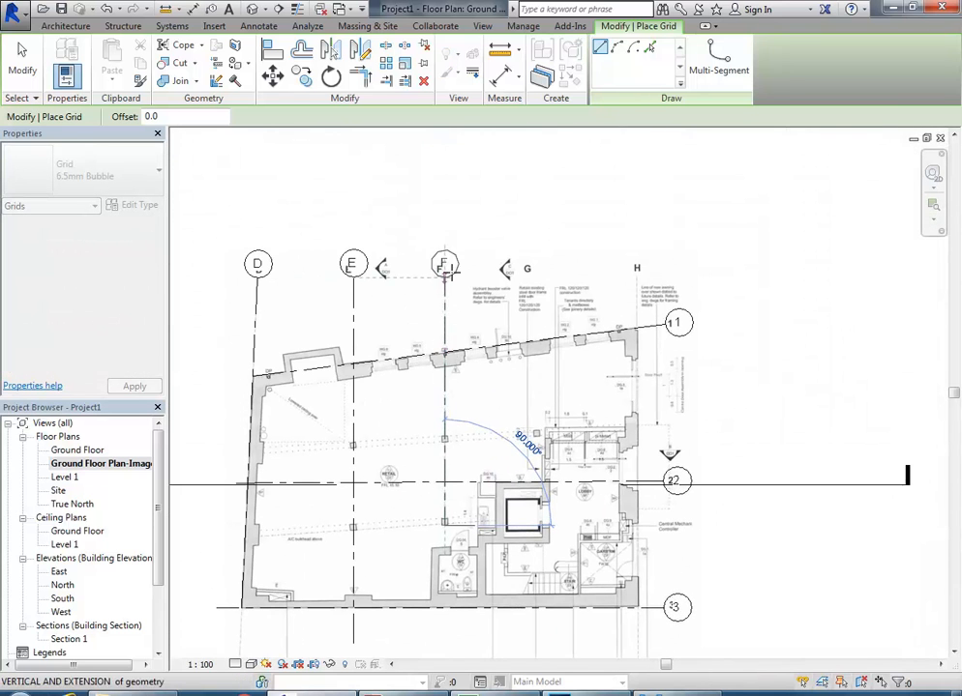
pyautogui.click(445, 274)
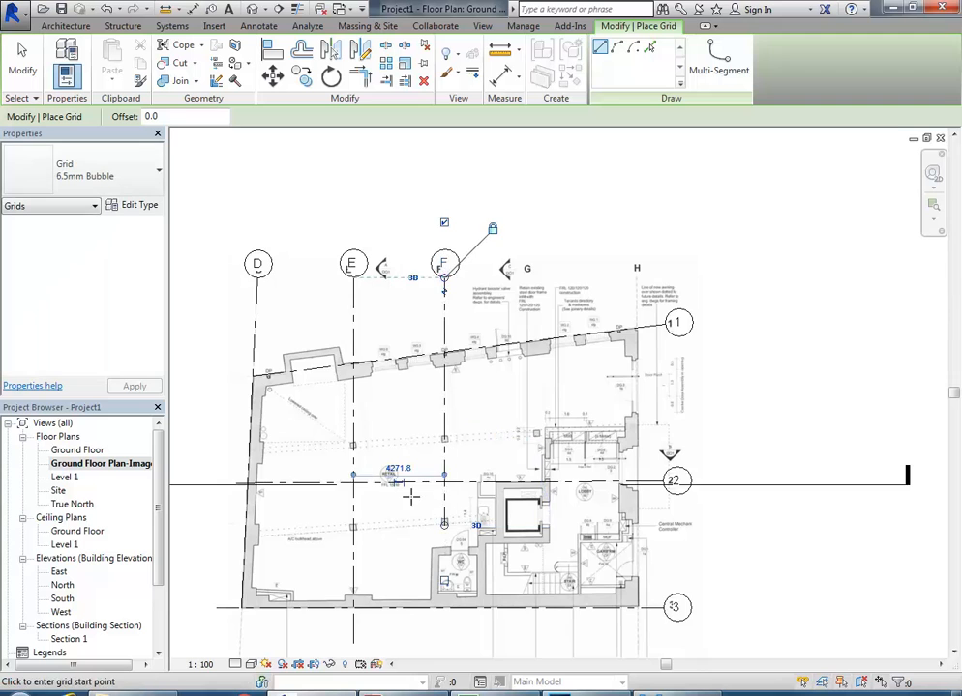
# Step: Extend the lower end of grid F past grid 3, level with the lower end of grid E
pyautogui.moveTo(411, 496); pyautogui.dragTo(403, 383, button='middle')
pyautogui.scroll(2, 444, 449)
pyautogui.moveTo(429, 379); pyautogui.dragTo(404, 585)
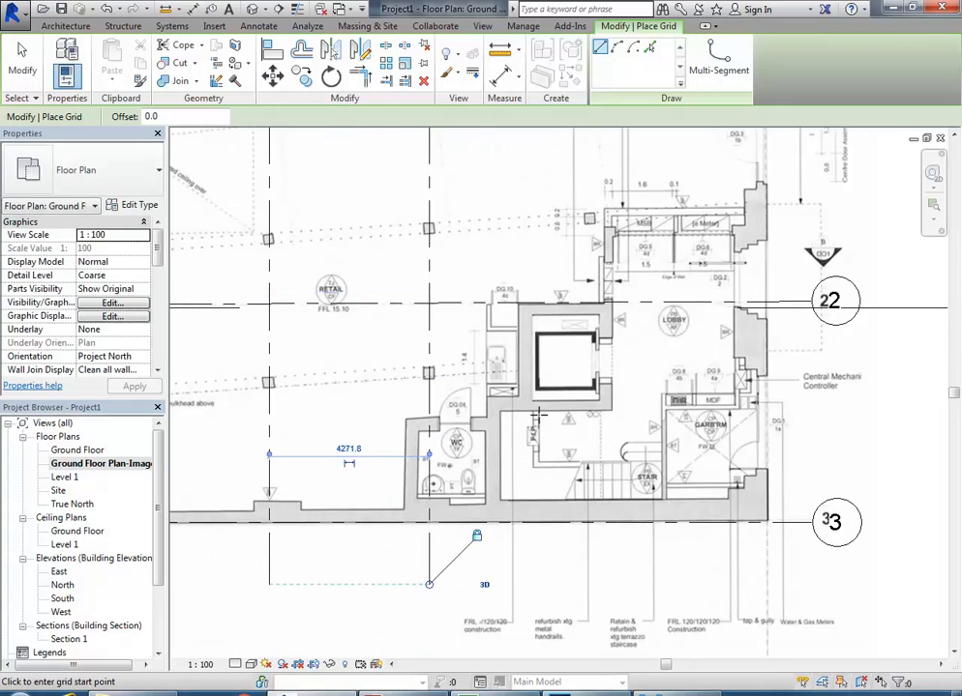
# Step: Draw a vertical grid line from the column on line G to the plan's marker G, ending level with grid F's head
pyautogui.moveTo(584, 197); pyautogui.dragTo(509, 376, button='middle')
pyautogui.scroll(-2, 509, 375)
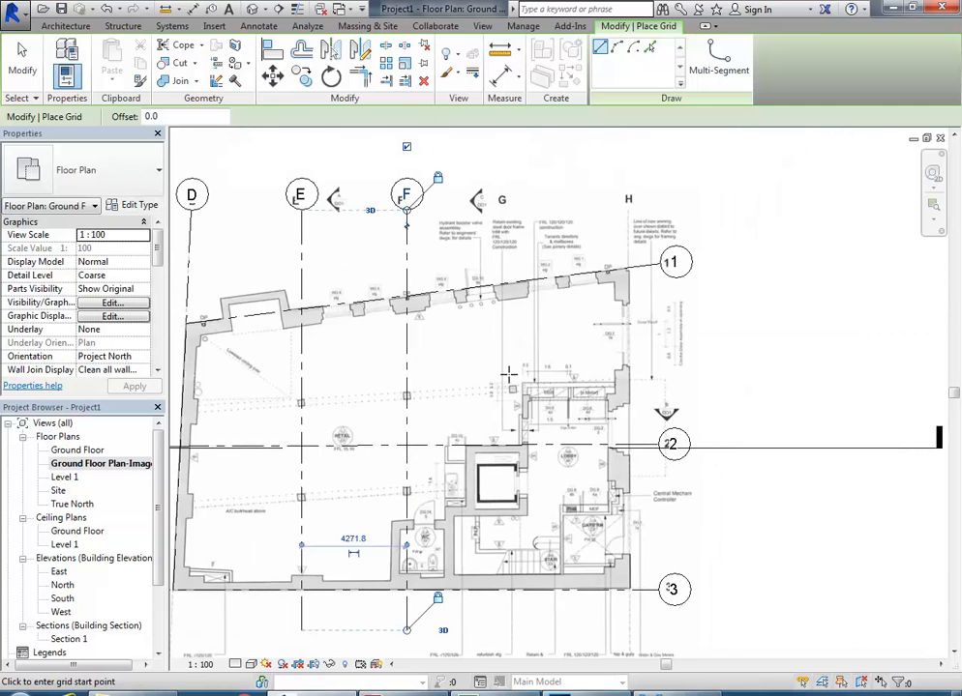
pyautogui.scroll(5, 508, 372)
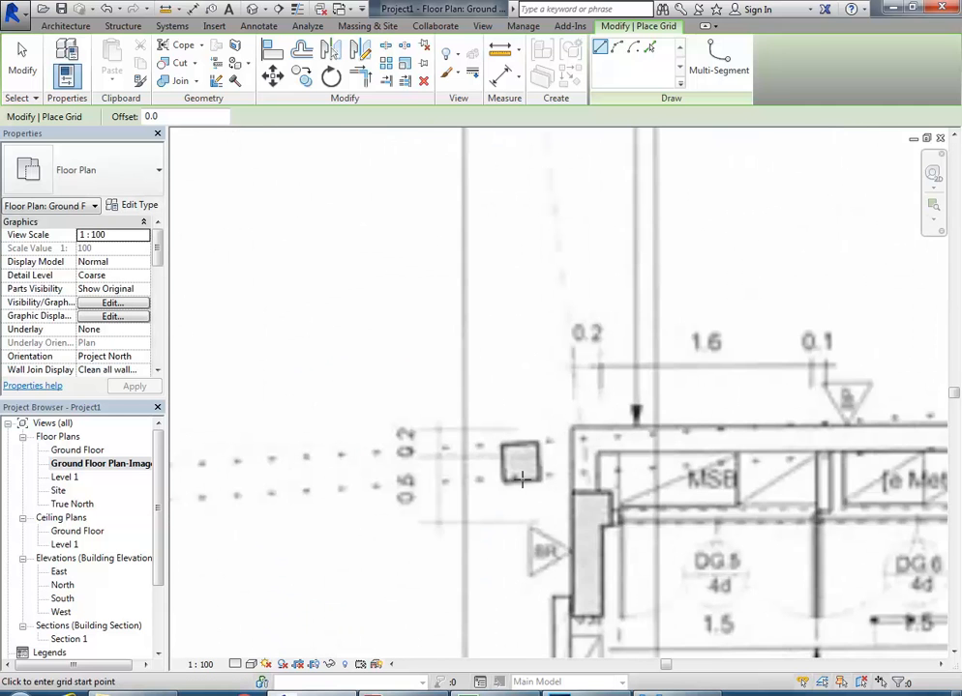
pyautogui.click(521, 479)
pyautogui.scroll(-3, 508, 401)
pyautogui.moveTo(508, 401); pyautogui.dragTo(468, 404, button='middle')
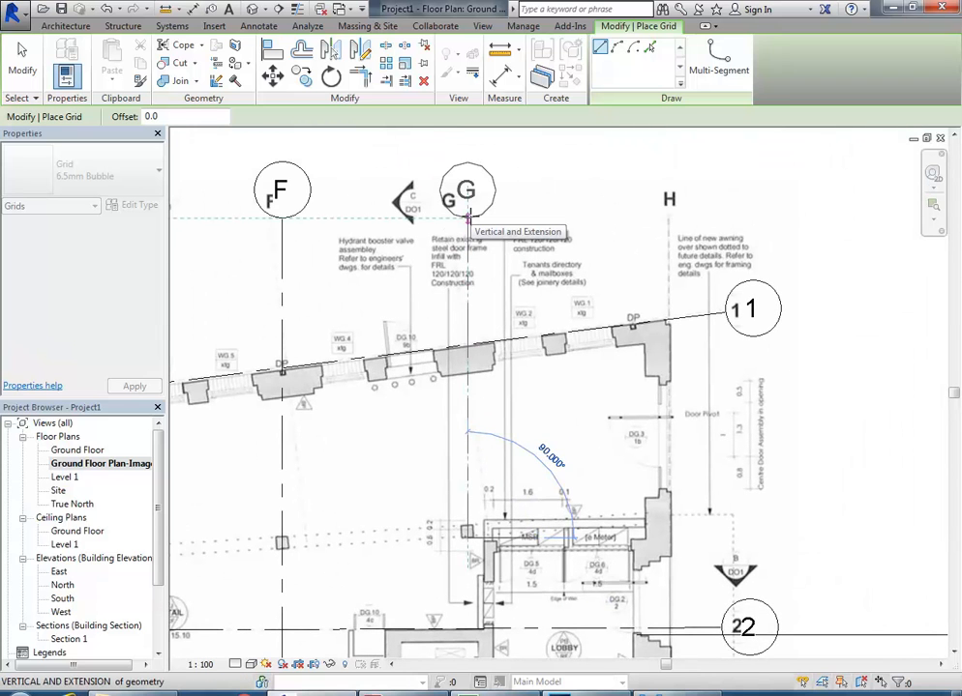
pyautogui.click(468, 218)
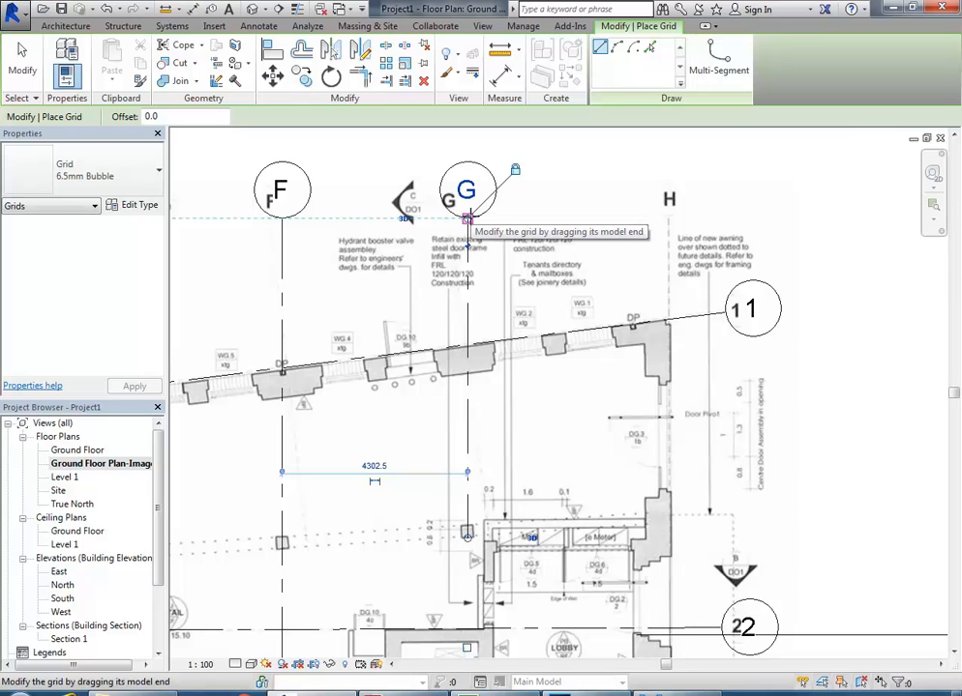
# Step: Extend the lower end of grid G past grid 3, level with the lower ends of grids E and F
pyautogui.scroll(-1, 468, 218)
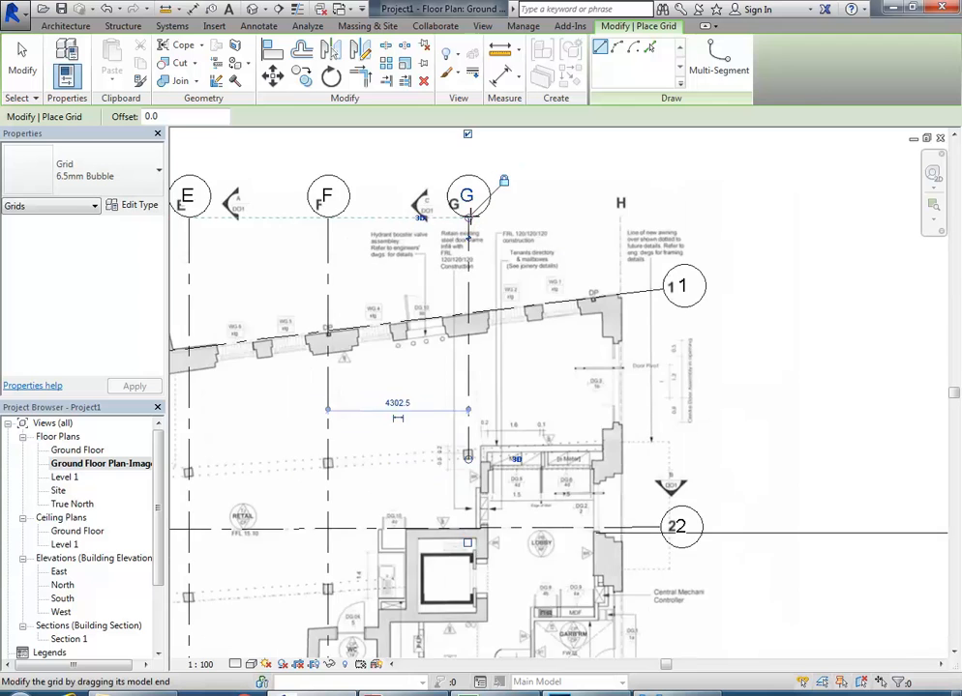
pyautogui.scroll(-3, 468, 219)
pyautogui.scroll(2, 469, 336)
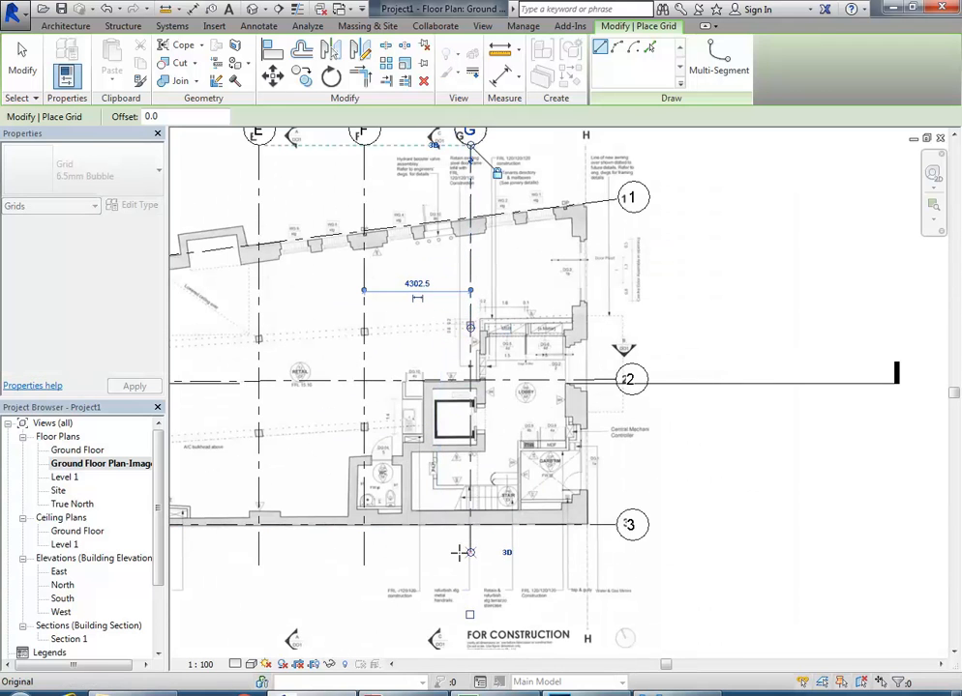
pyautogui.click(468, 566)
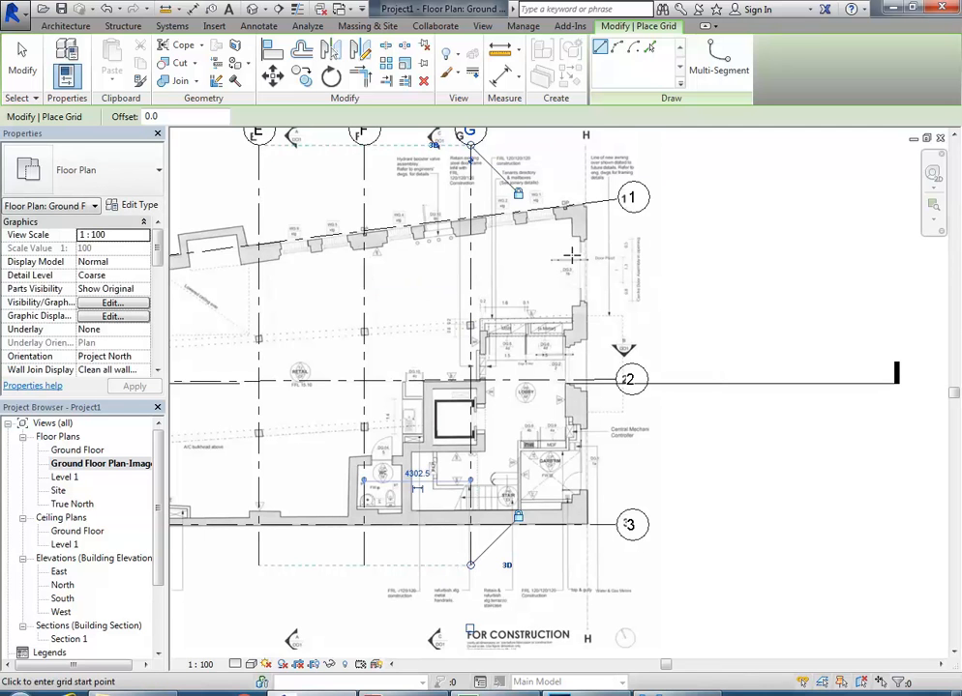
# Step: Examine how grids D to G line up with the columns and walls of the plan image
pyautogui.click(586, 201)
pyautogui.scroll(-2, 411, 416)
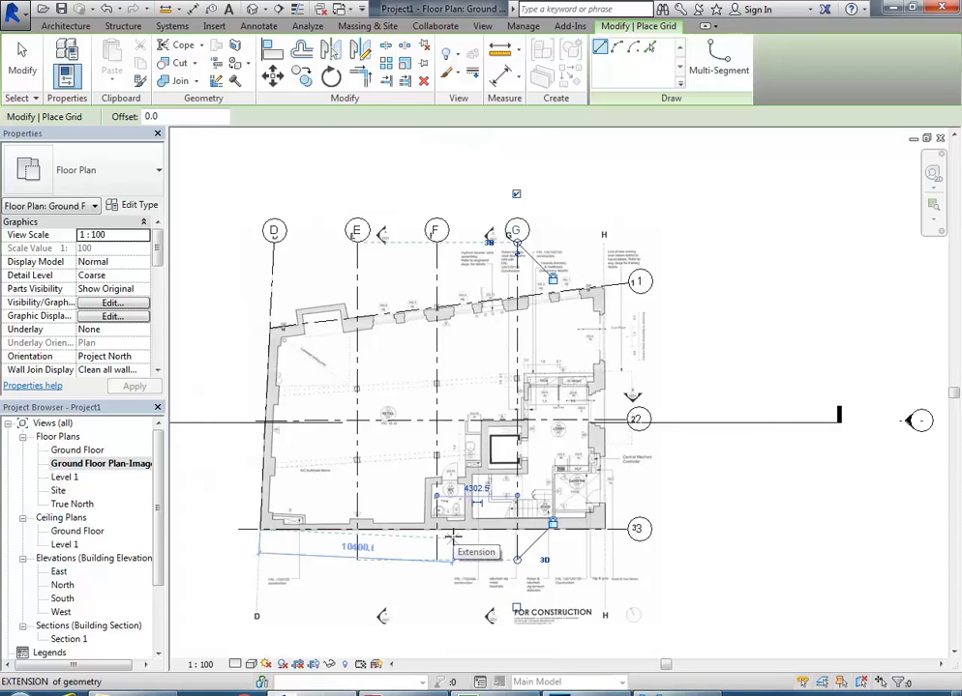
pyautogui.scroll(5, 360, 443)
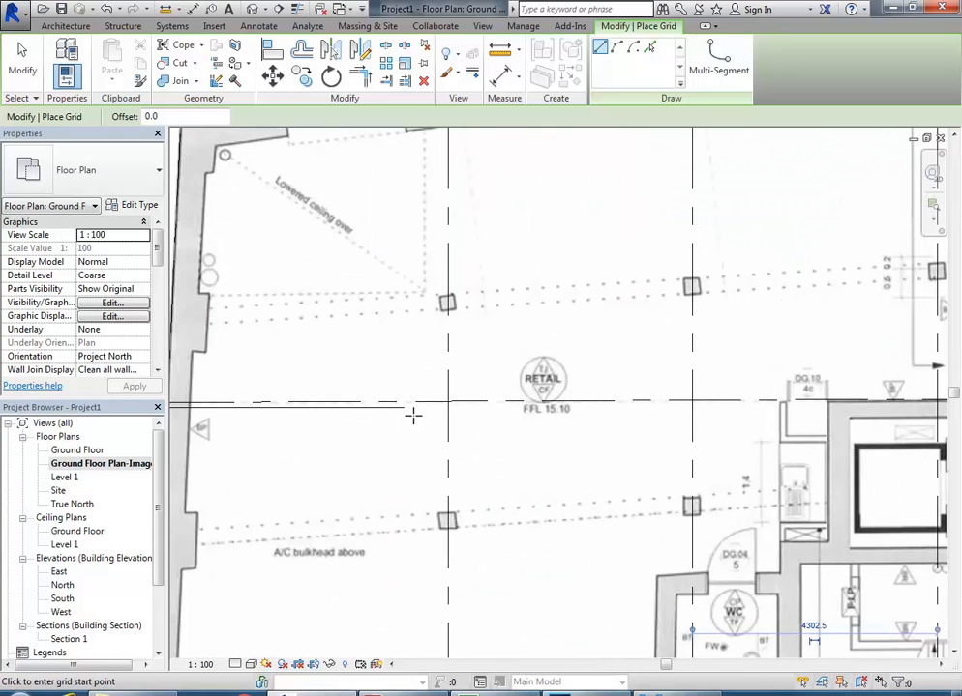
pyautogui.scroll(-2, 577, 370)
pyautogui.moveTo(578, 370); pyautogui.dragTo(539, 462, button='middle')
pyautogui.scroll(-2, 453, 314)
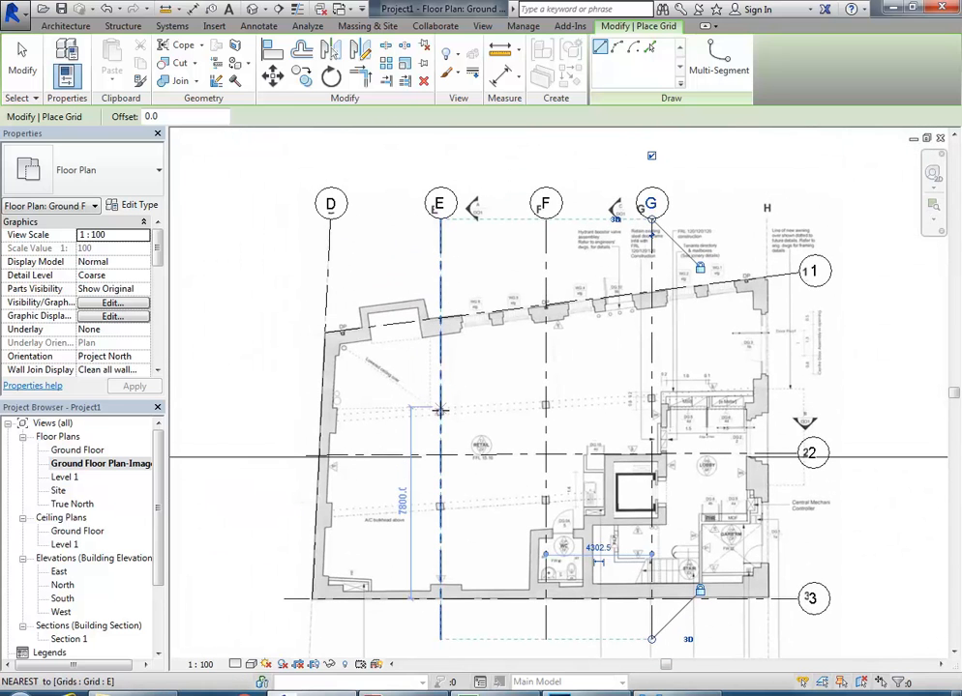
pyautogui.scroll(4, 420, 378)
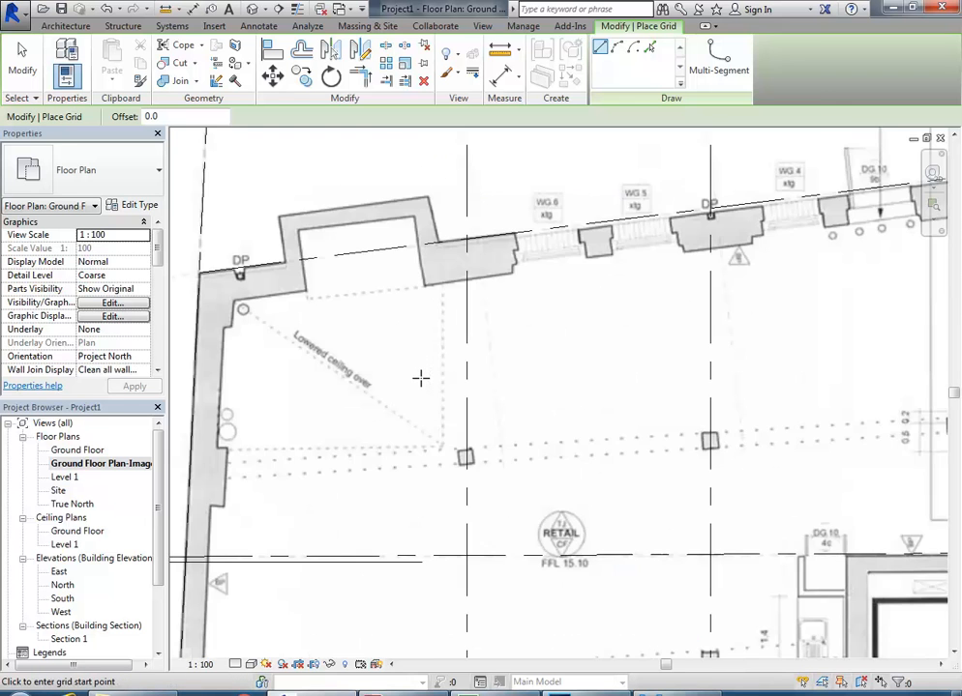
pyautogui.scroll(-2, 420, 378)
pyautogui.moveTo(683, 402); pyautogui.dragTo(495, 374, button='middle')
pyautogui.scroll(-2, 494, 374)
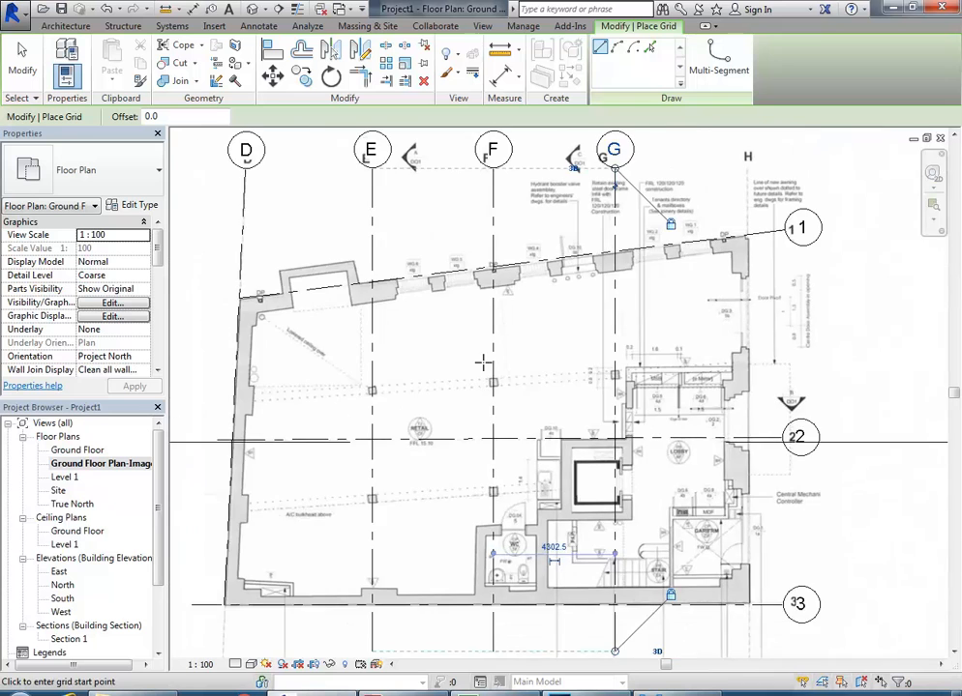
# Step: Draw a vertical grid line from grid 3 at the building's lower-right corner to the plan's marker H, ending level with grid G's head
pyautogui.scroll(1, 749, 224)
pyautogui.scroll(3, 747, 230)
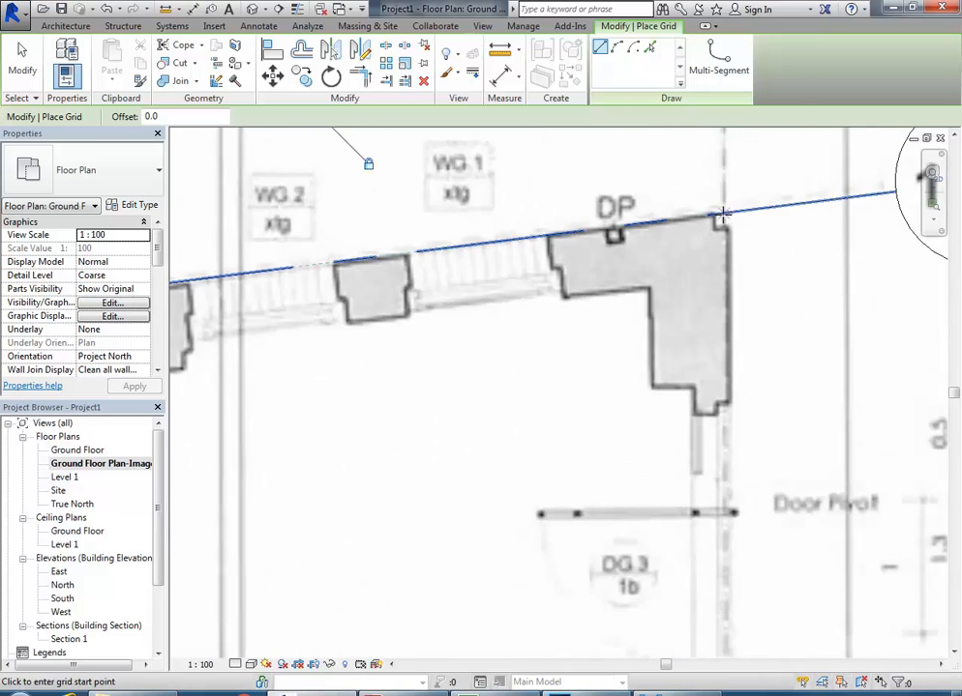
pyautogui.scroll(-3, 744, 431)
pyautogui.moveTo(744, 431); pyautogui.dragTo(699, 315, button='middle')
pyautogui.scroll(-2, 699, 332)
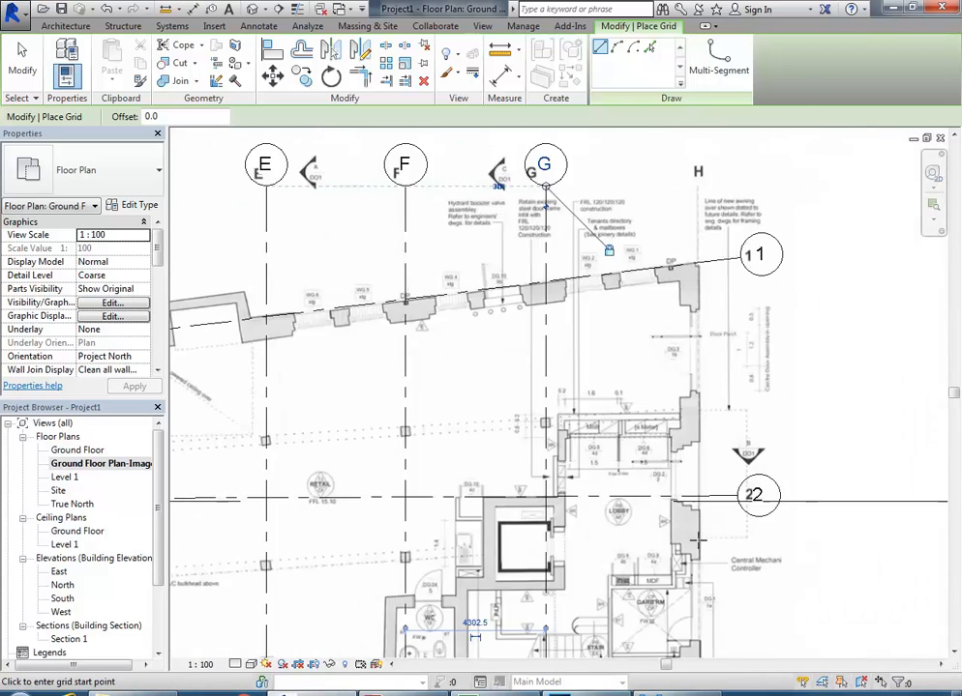
pyautogui.moveTo(697, 541); pyautogui.dragTo(678, 431, button='middle')
pyautogui.scroll(3, 680, 589)
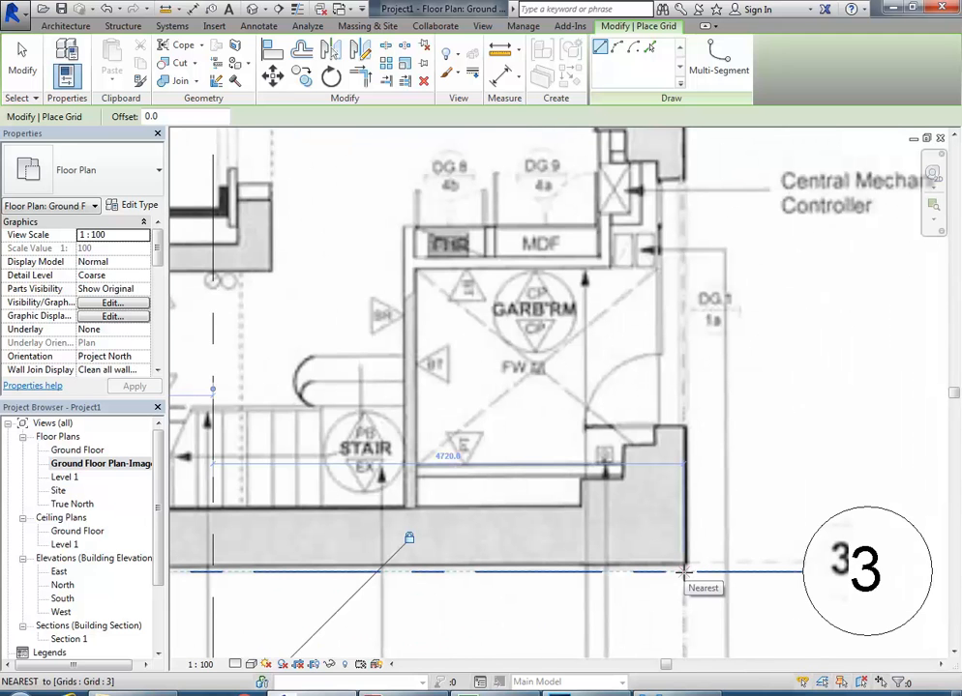
pyautogui.click(684, 573)
pyautogui.scroll(-4, 680, 383)
pyautogui.moveTo(687, 399); pyautogui.dragTo(666, 653, button='middle')
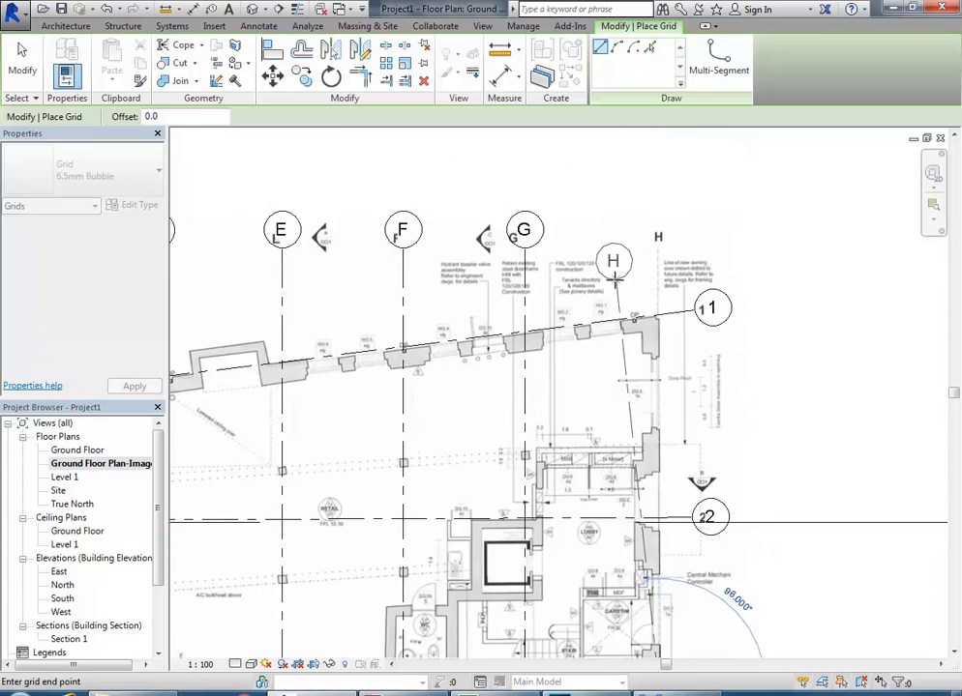
pyautogui.scroll(3, 610, 279)
pyautogui.click(660, 254)
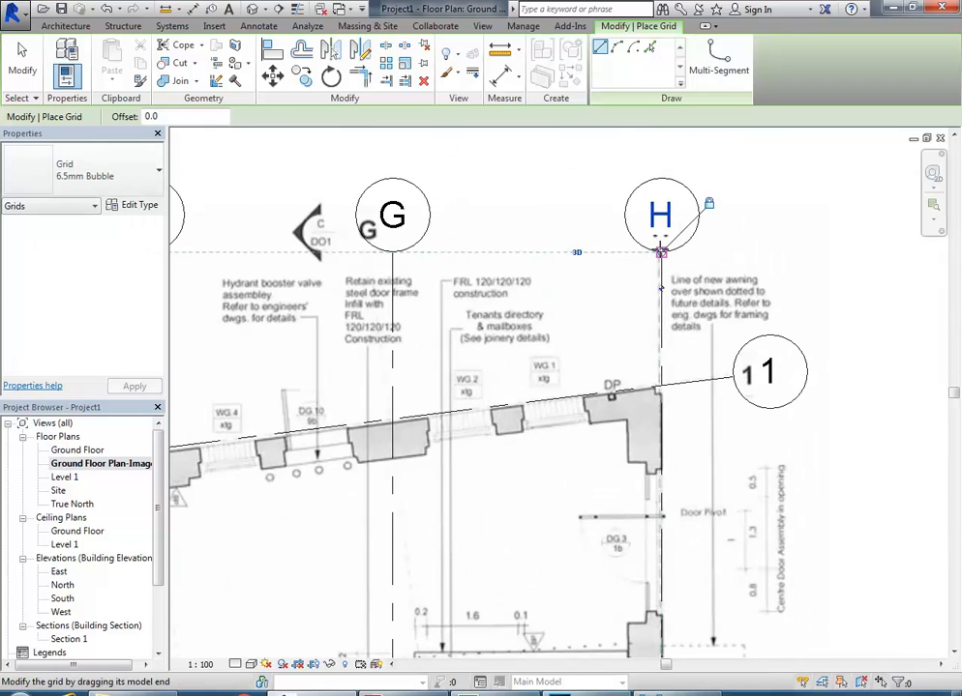
# Step: Extend the lower end of grid H past grid 3, level with the other lettered grids, and finish placing grids
pyautogui.scroll(-3, 660, 253)
pyautogui.moveTo(665, 622); pyautogui.dragTo(624, 466, button='middle')
pyautogui.scroll(3, 630, 490)
pyautogui.moveTo(624, 460); pyautogui.dragTo(593, 555)
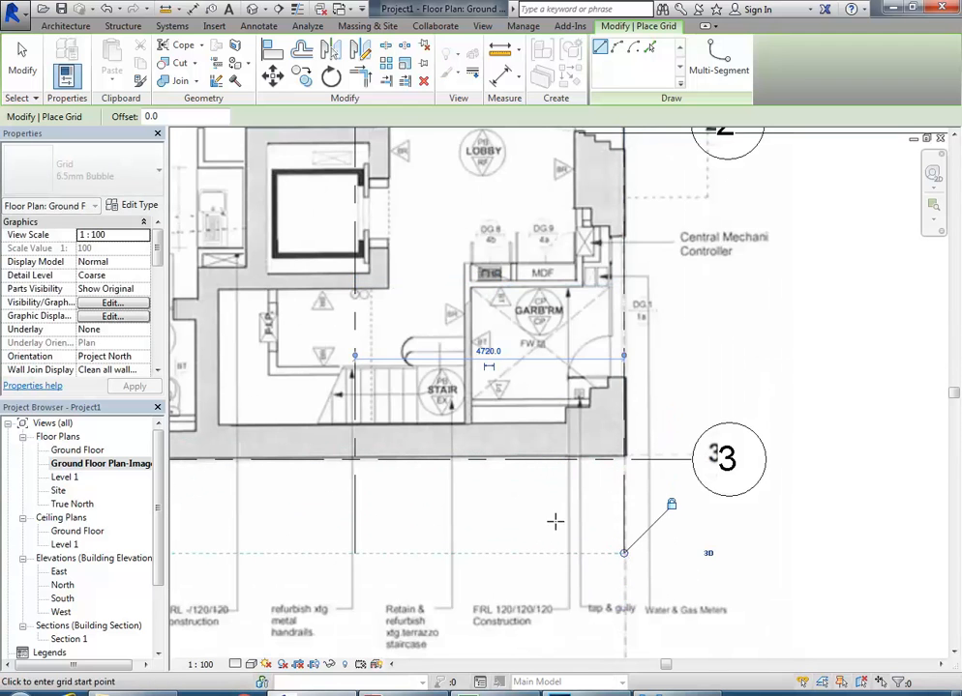
pyautogui.scroll(-6, 661, 581)
pyautogui.moveTo(536, 490)
pyautogui.mouseDown(button='middle')
pyautogui.moveTo(528, 483)
pyautogui.moveTo(538, 489)
pyautogui.mouseUp(button='middle')
pyautogui.press('Escape')
pyautogui.press('Escape')
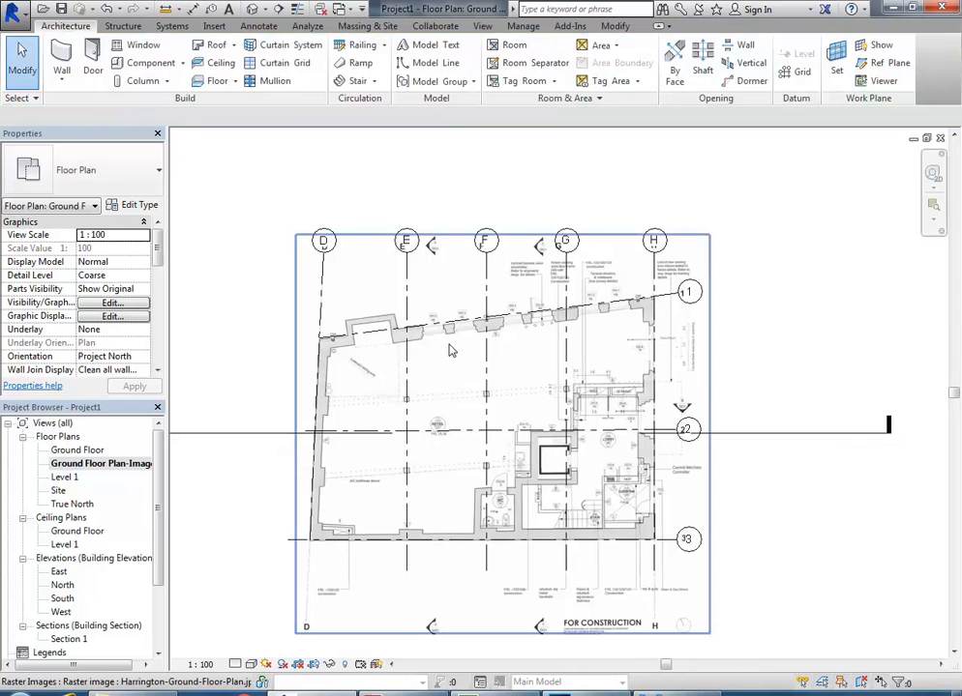
# Step: Review the lettered grids against the plan image, checking grids D, E and H individually
pyautogui.click(322, 287)
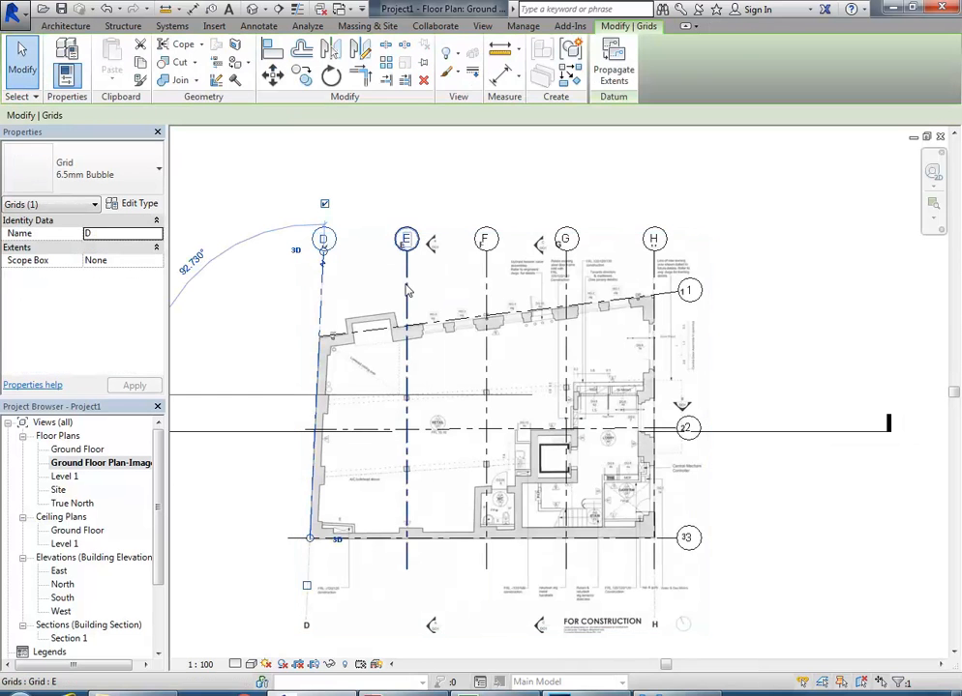
pyautogui.click(408, 288)
pyautogui.click(653, 262)
pyautogui.click(606, 186)
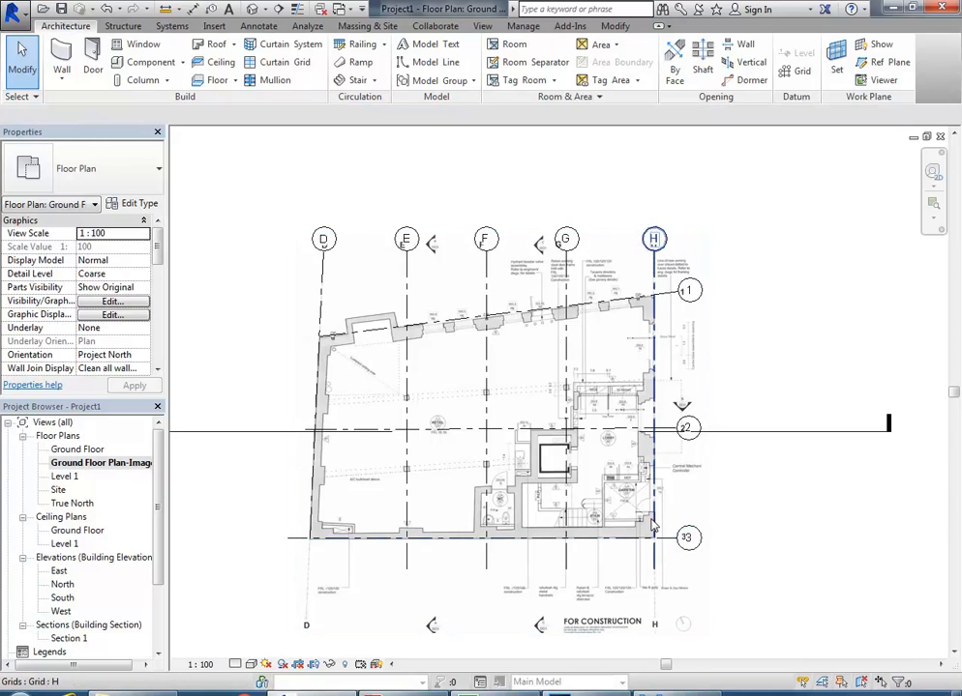
pyautogui.moveTo(336, 391); pyautogui.dragTo(354, 400, button='middle')
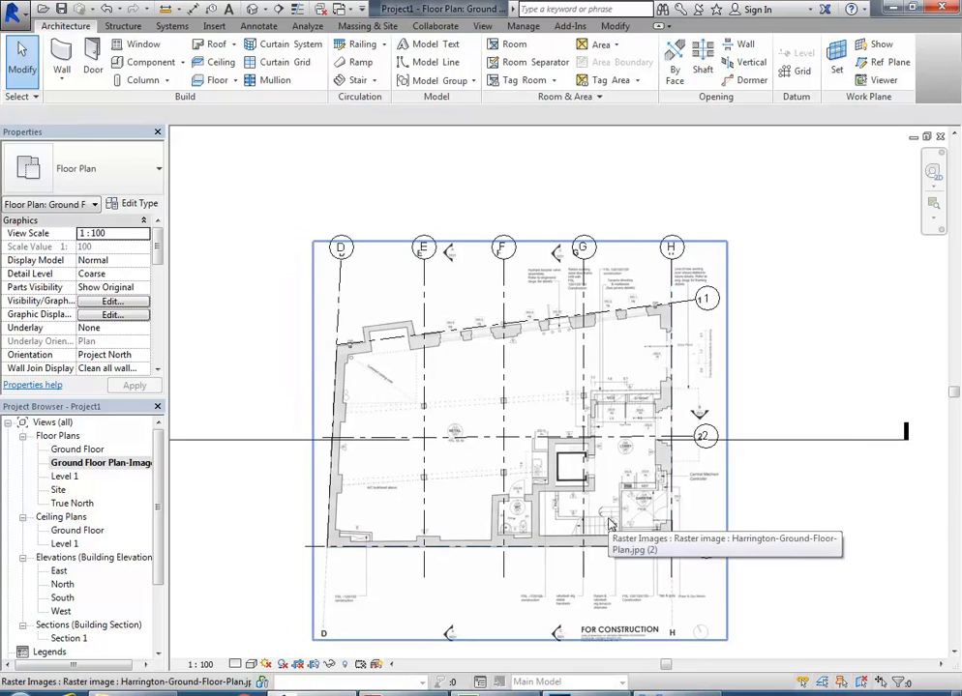
pyautogui.scroll(3, 283, 393)
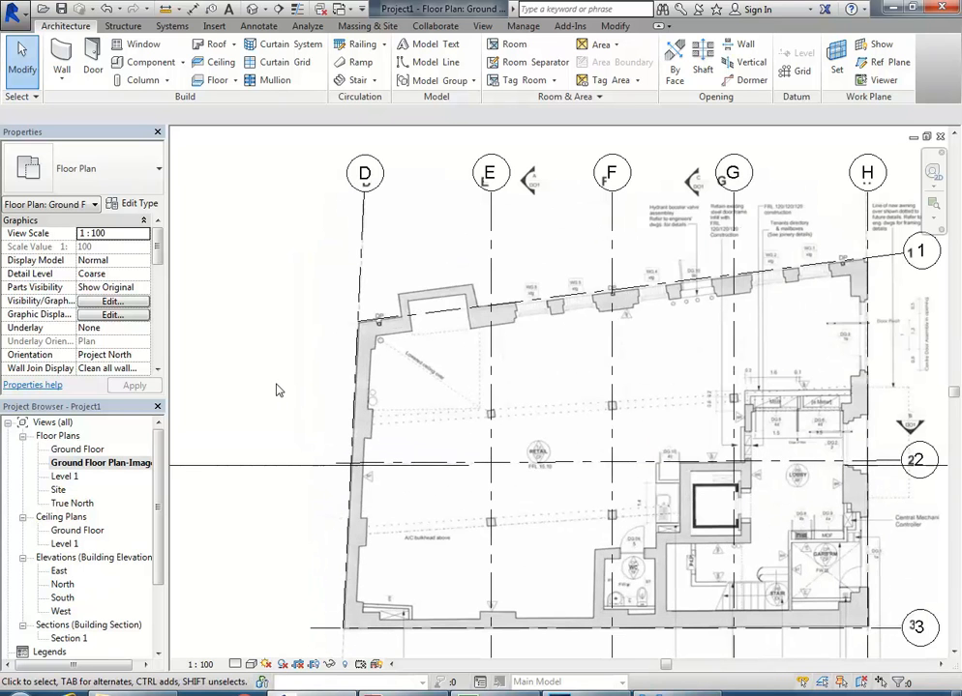
pyautogui.scroll(-1, 277, 389)
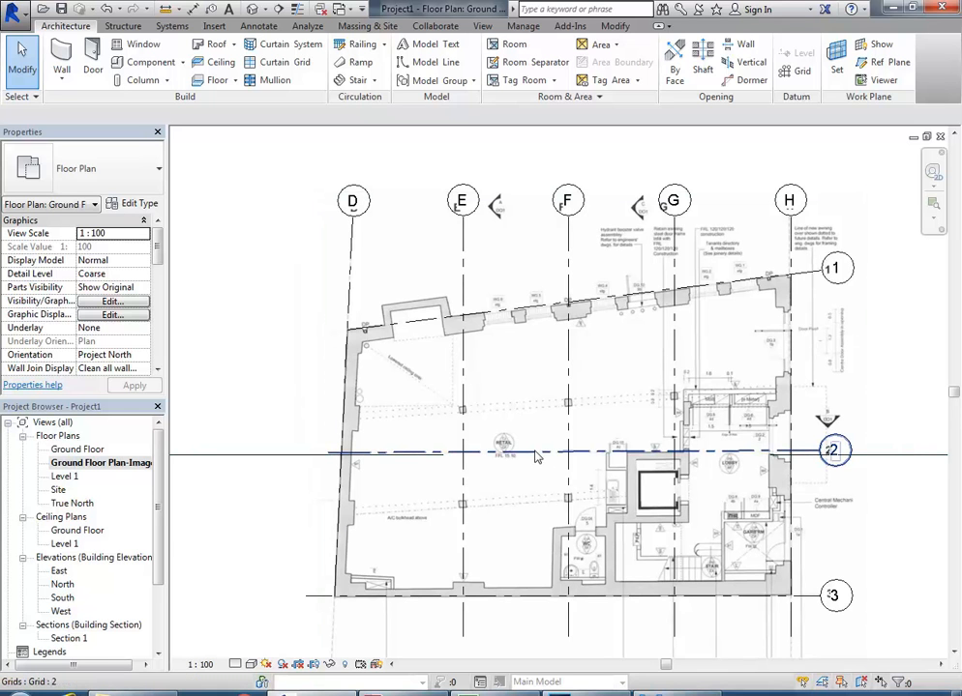
# Step: Check grid 2's position relative to the nearby section line and the two rows of columns
pyautogui.click(534, 457)
pyautogui.click(255, 371)
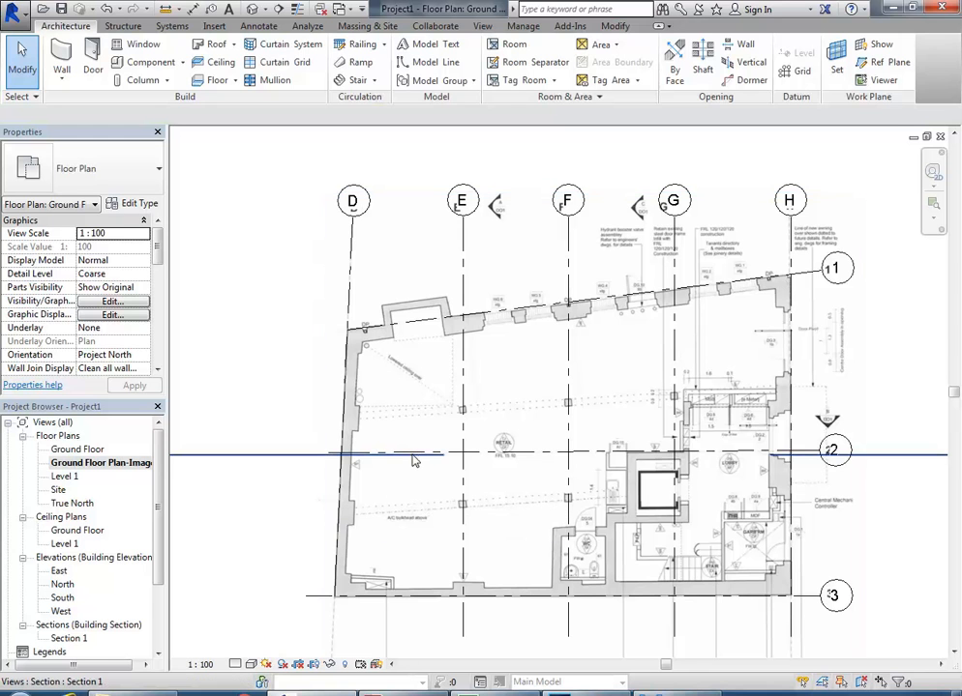
pyautogui.click(509, 454)
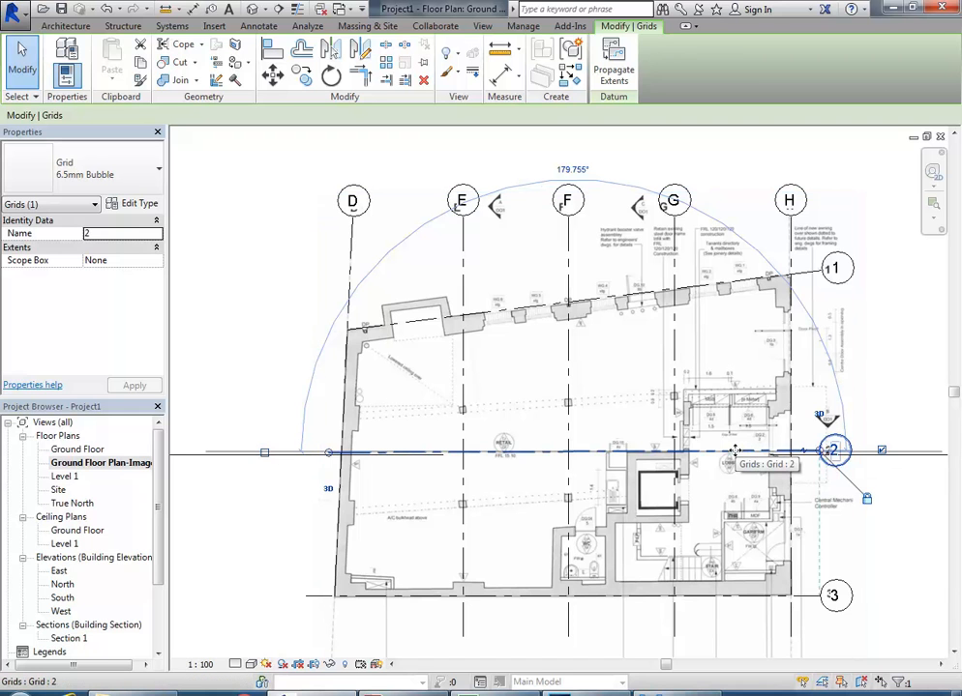
pyautogui.click(238, 285)
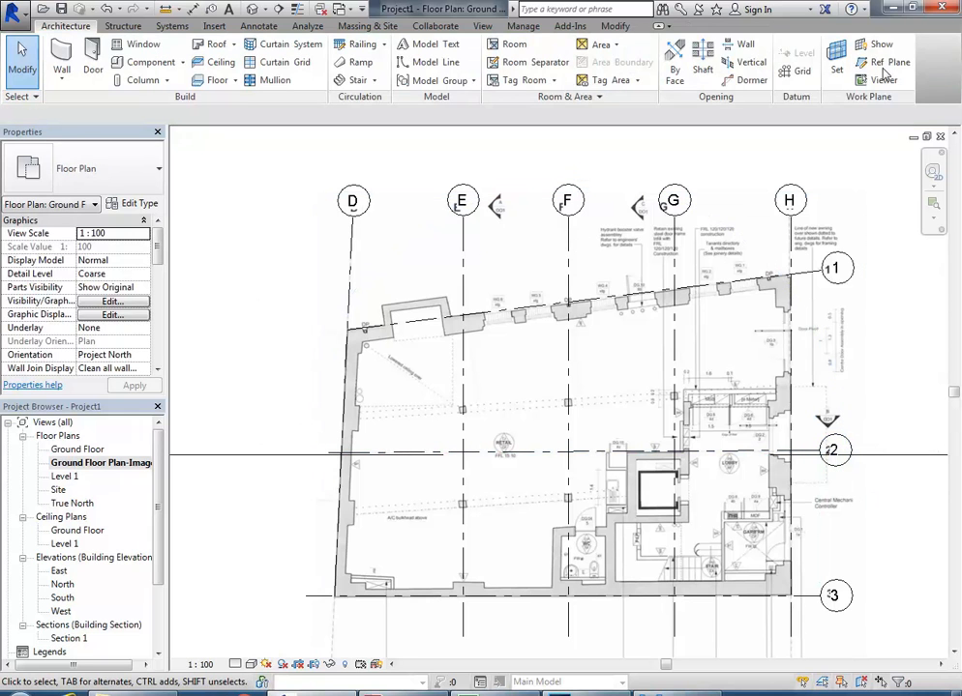
# Step: Draw a reference plane along grid 2 from its far end to the endpoint at its bubble
pyautogui.click(884, 65)
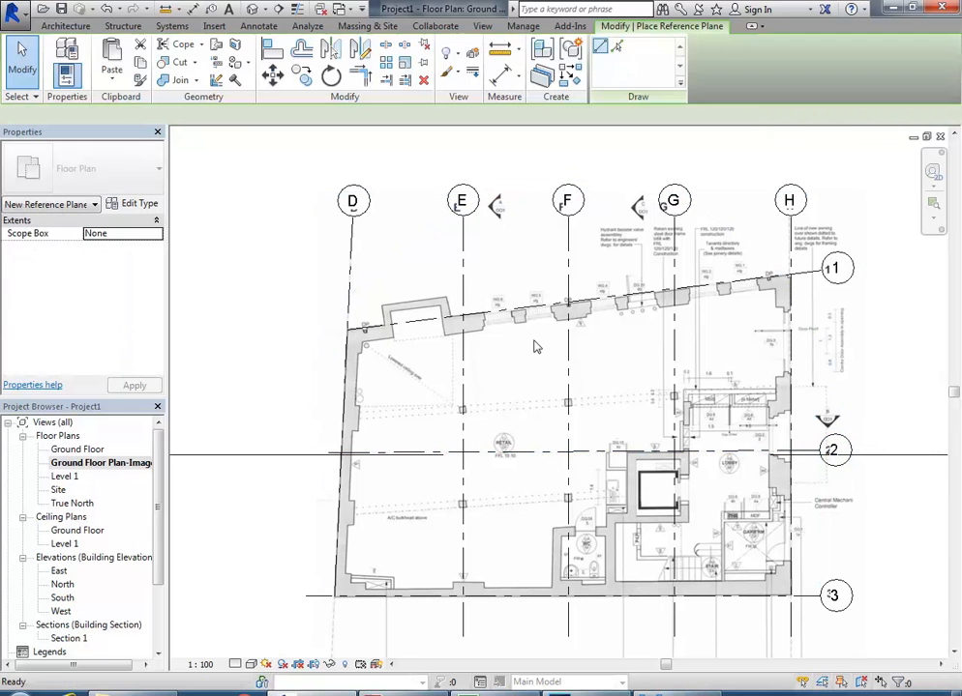
pyautogui.click(327, 452)
pyautogui.scroll(5, 820, 460)
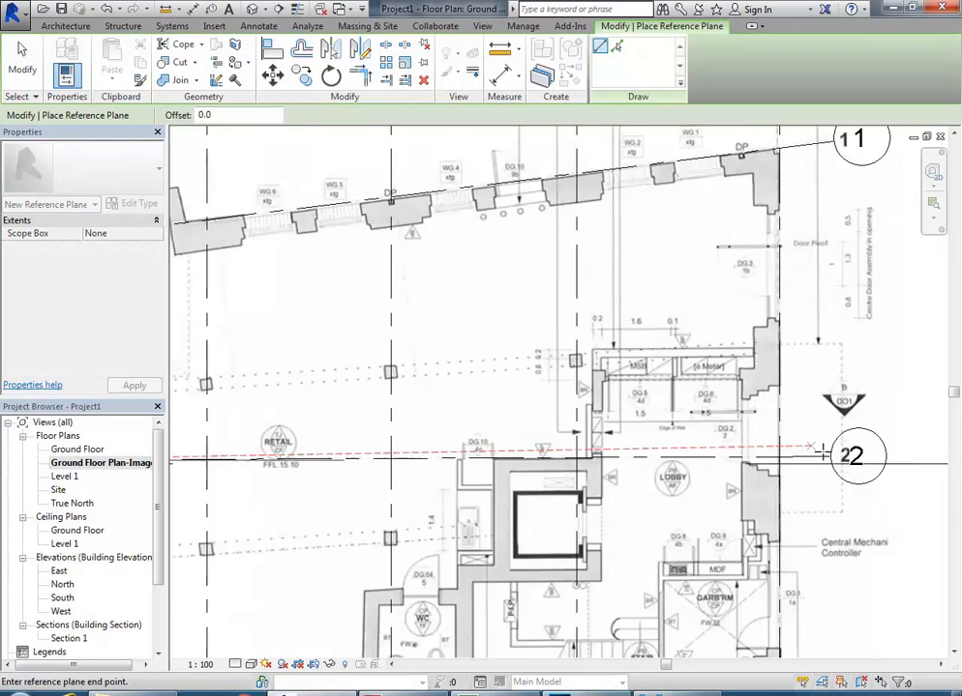
pyautogui.click(838, 463)
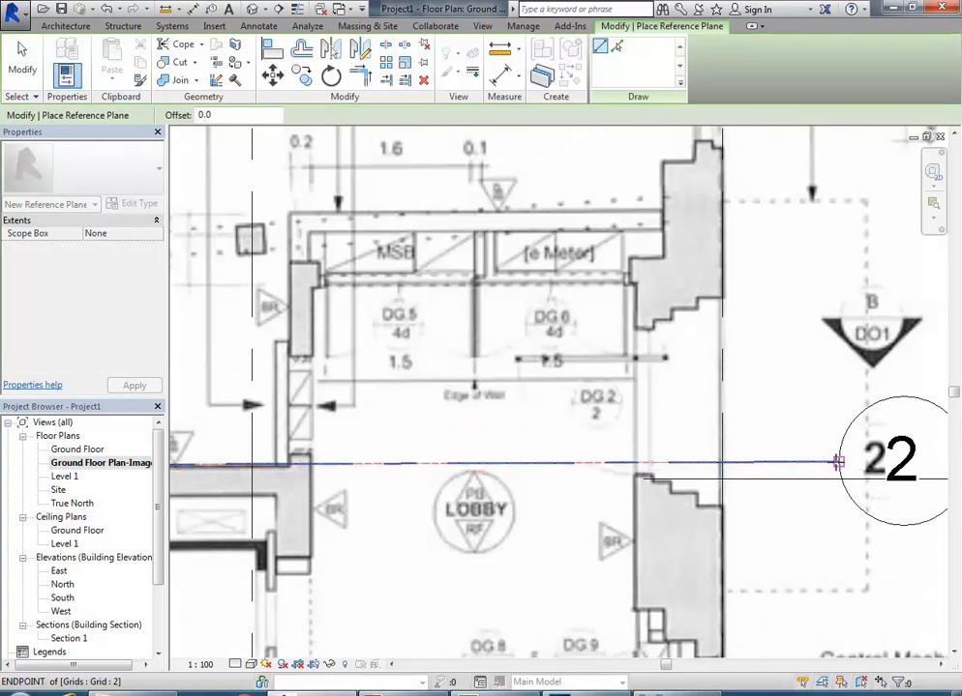
pyautogui.press('Escape')
pyautogui.press('Escape')
# Step: Delete grid 2, keeping the reference plane on its line
pyautogui.click(833, 466)
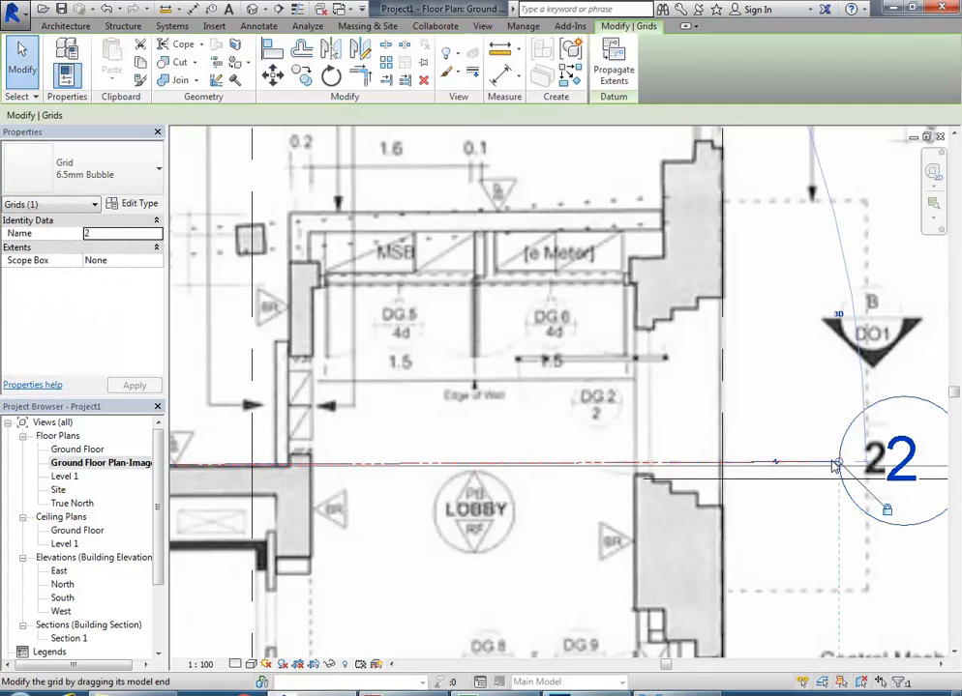
pyautogui.press('Escape')
pyautogui.scroll(-5, 745, 425)
pyautogui.scroll(2, 675, 442)
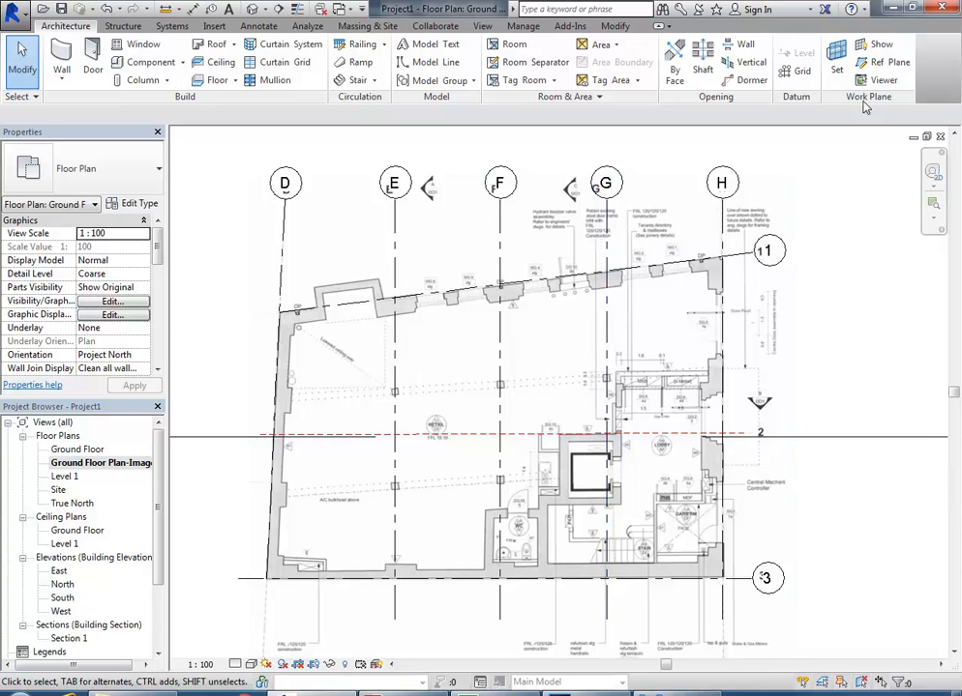
# Step: Draw a grid along the lower column row, from the column on grid E out past grid H, aligned with the other bubbles
pyautogui.click(801, 74)
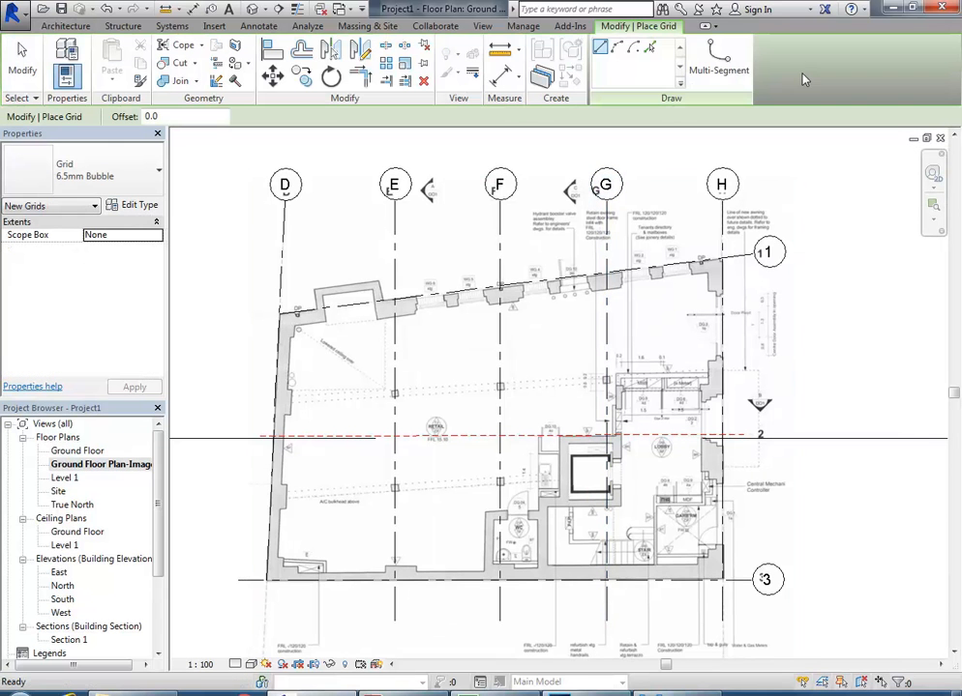
pyautogui.scroll(6, 393, 488)
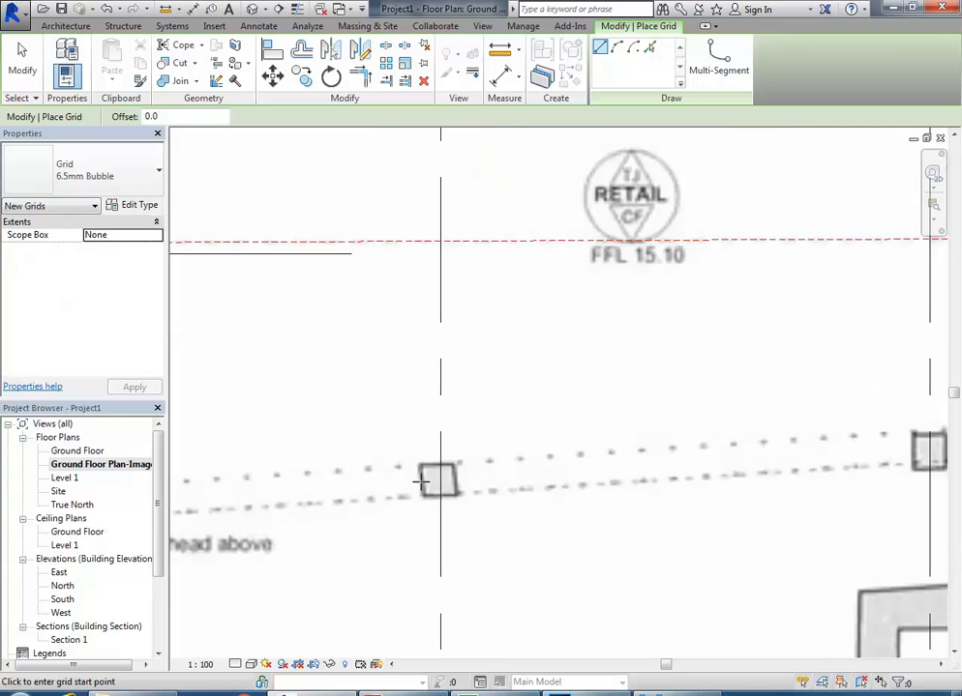
pyautogui.click(422, 482)
pyautogui.scroll(-2, 840, 400)
pyautogui.moveTo(839, 401); pyautogui.dragTo(426, 446, button='middle')
pyautogui.scroll(-1, 708, 453)
pyautogui.moveTo(708, 453); pyautogui.dragTo(544, 489, button='middle')
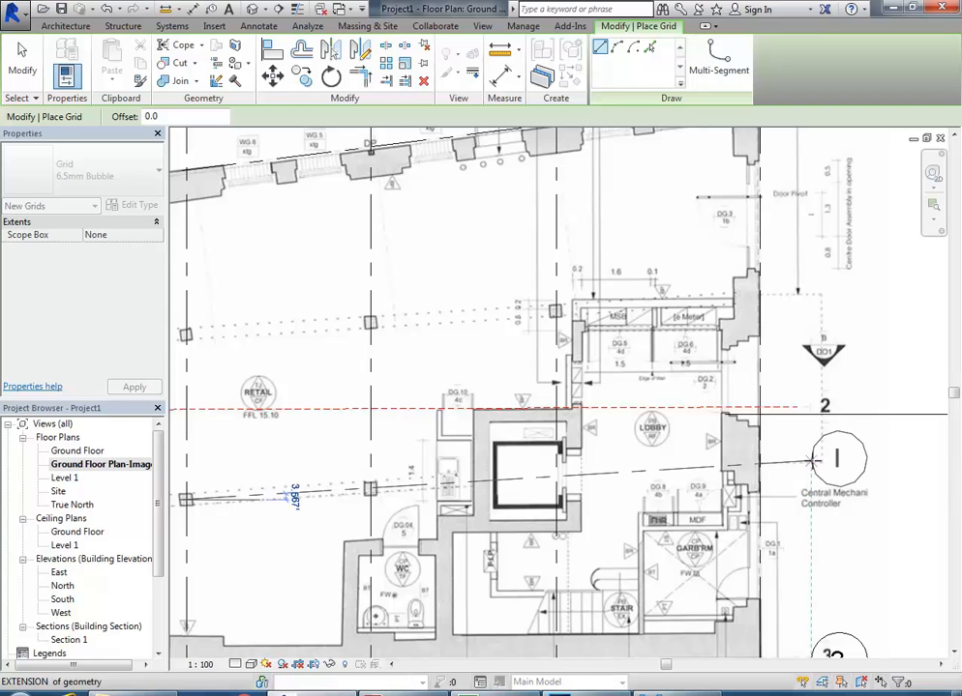
pyautogui.click(812, 462)
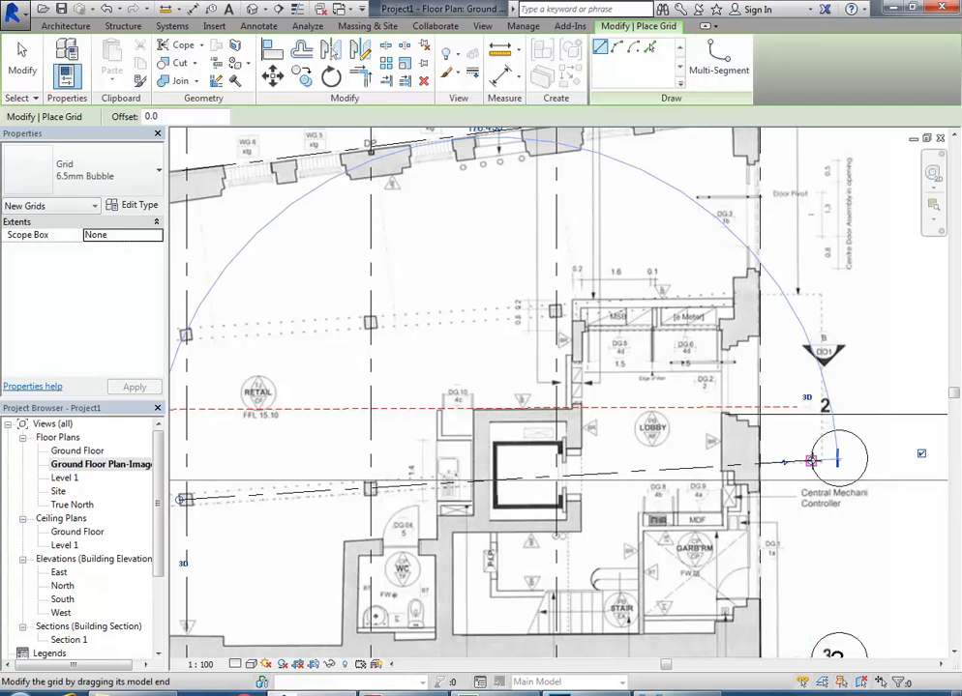
# Step: Extend the plain end of the lower column row's grid past grid D, in line with the other grid ends
pyautogui.scroll(-1, 194, 497)
pyautogui.moveTo(193, 496); pyautogui.dragTo(522, 477, button='middle')
pyautogui.moveTo(512, 478); pyautogui.dragTo(310, 493)
# Step: Draw a grid along the upper column row, from the column on grid E past grid H, parallel to the lower row's grid
pyautogui.moveTo(403, 368); pyautogui.dragTo(180, 388, button='middle')
pyautogui.moveTo(286, 393)
pyautogui.mouseDown(button='middle')
pyautogui.moveTo(317, 396)
pyautogui.moveTo(280, 386)
pyautogui.mouseUp(button='middle')
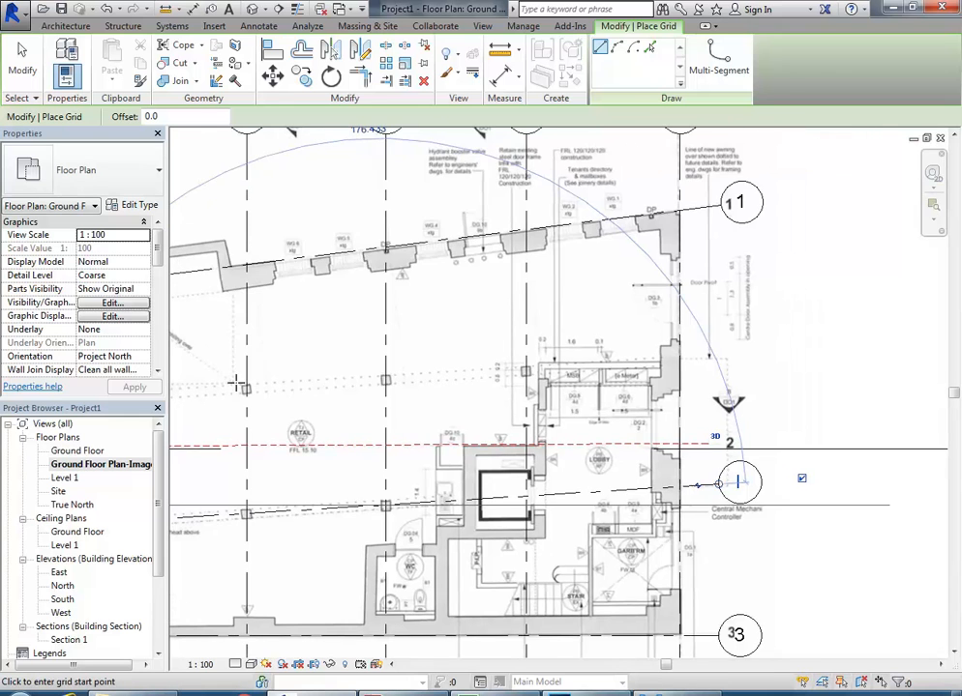
pyautogui.scroll(5, 237, 387)
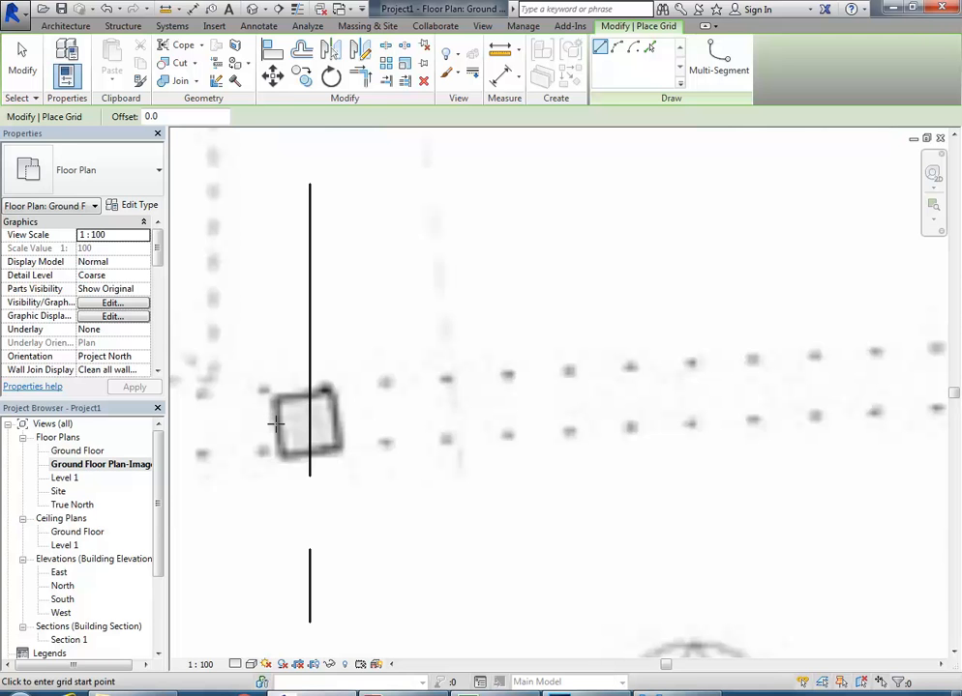
pyautogui.click(275, 423)
pyautogui.scroll(-4, 393, 387)
pyautogui.scroll(-3, 417, 412)
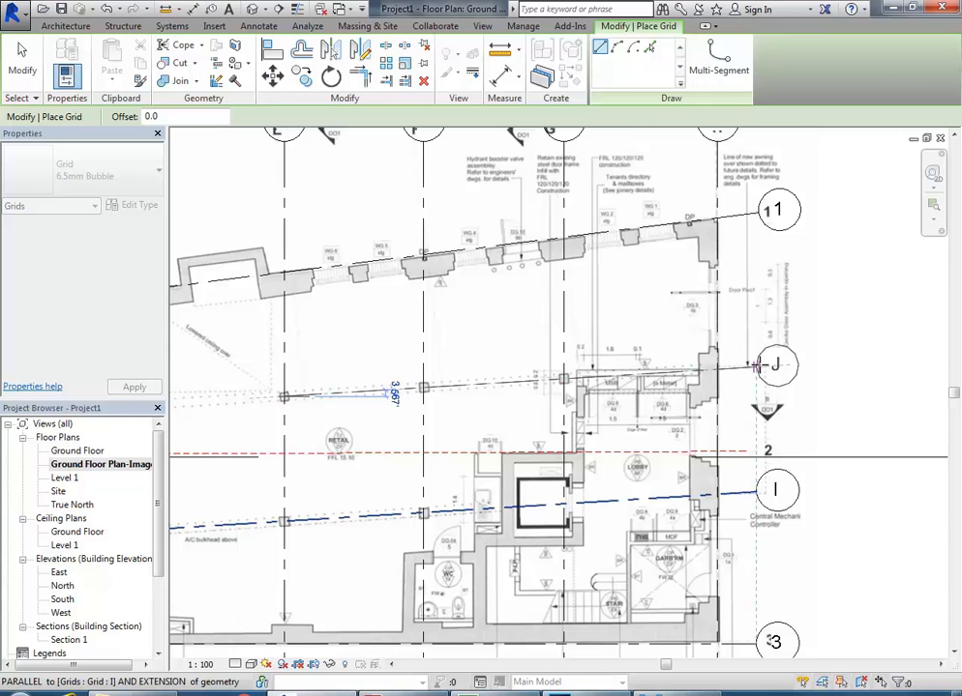
pyautogui.click(757, 366)
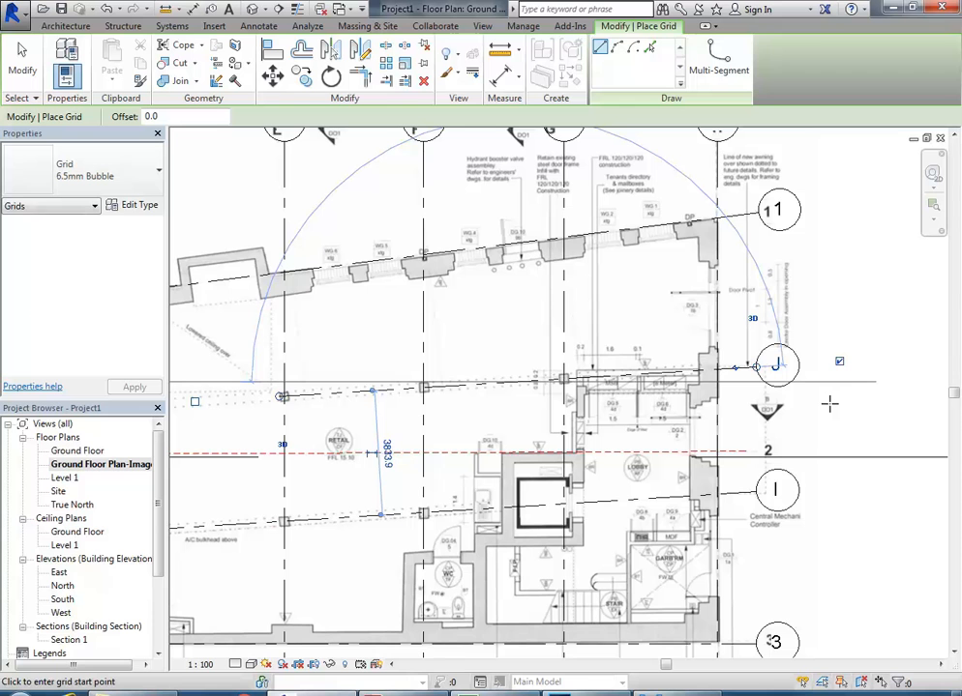
# Step: Extend the upper column row's grid past grid D to line up with the lower row's grid end, and finish placing grids
pyautogui.scroll(-1, 325, 442)
pyautogui.moveTo(327, 442); pyautogui.dragTo(446, 413, button='middle')
pyautogui.moveTo(406, 372); pyautogui.dragTo(230, 389)
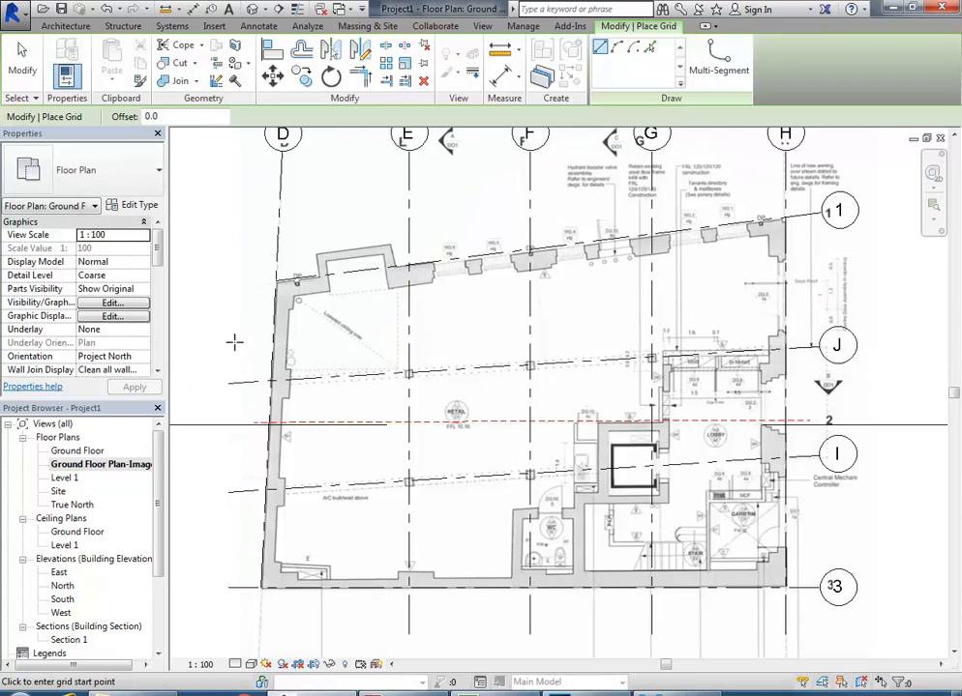
pyautogui.press('Escape')
# Step: Rename the grid along the upper column row as 2
pyautogui.moveTo(872, 340); pyautogui.dragTo(702, 356, button='middle')
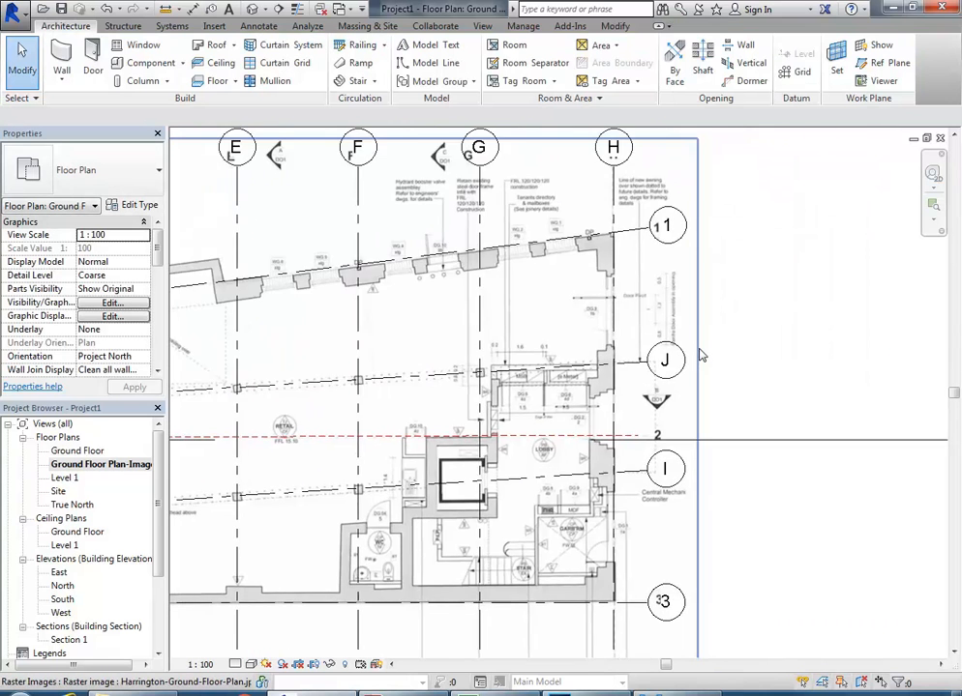
pyautogui.scroll(2, 702, 356)
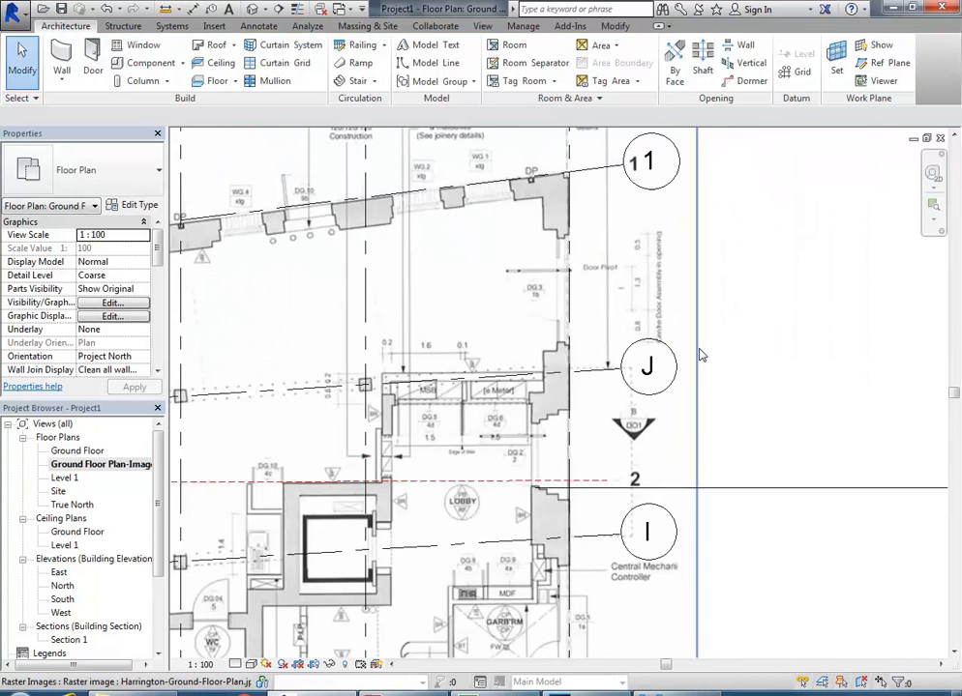
pyautogui.click(602, 381)
pyautogui.scroll(-3, 663, 426)
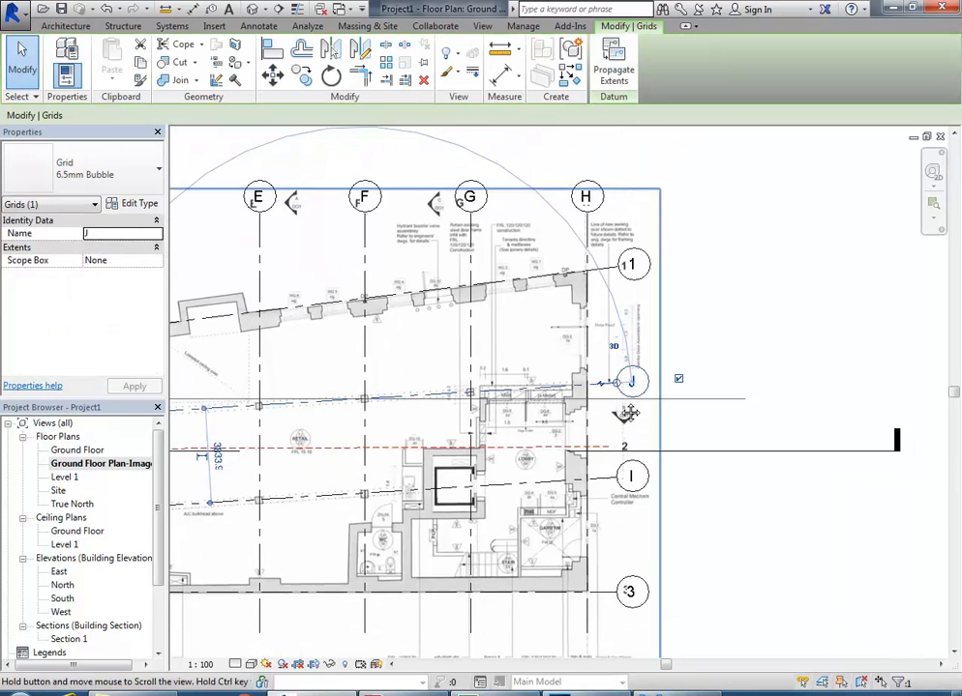
pyautogui.scroll(2, 620, 422)
pyautogui.click(624, 352)
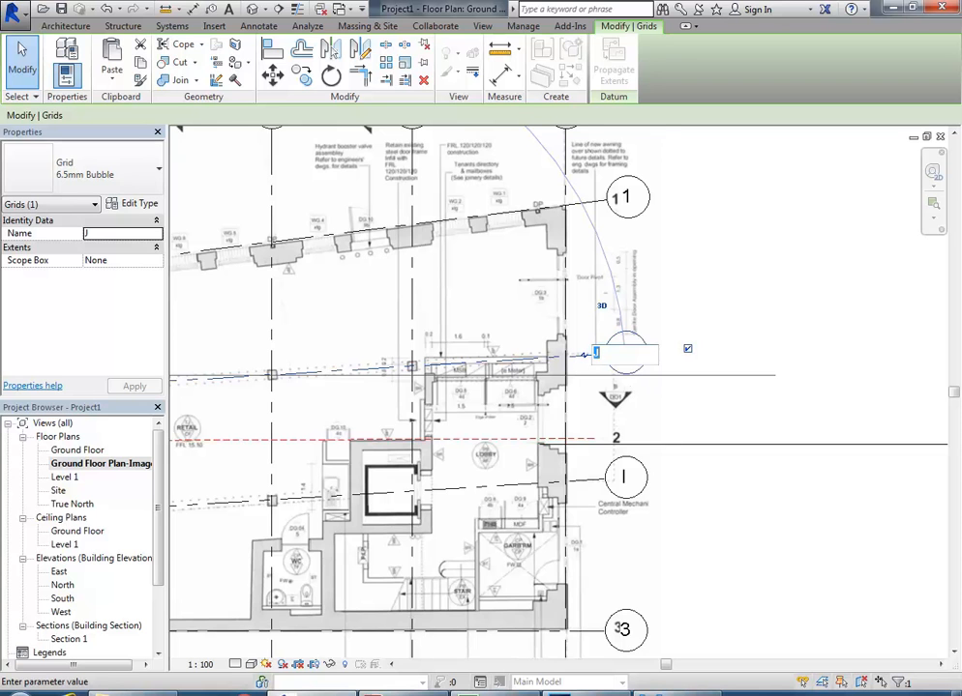
pyautogui.write('2')
pyautogui.press('Return')
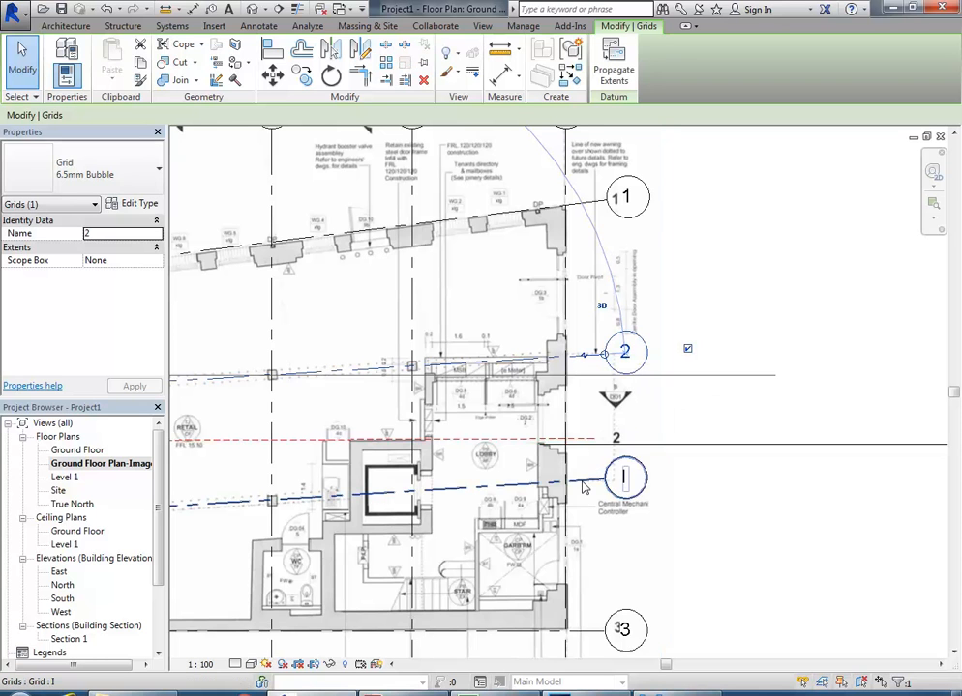
# Step: Try to rename the grid along the lower column row as 3
pyautogui.click(623, 489)
pyautogui.click(625, 479)
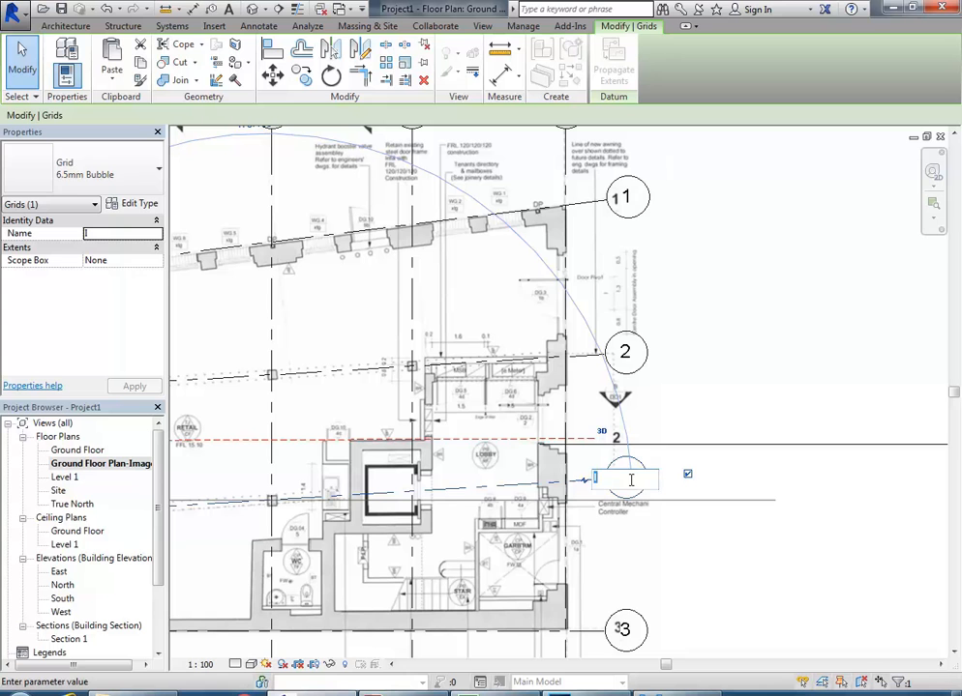
pyautogui.write('3')
pyautogui.press('Return')
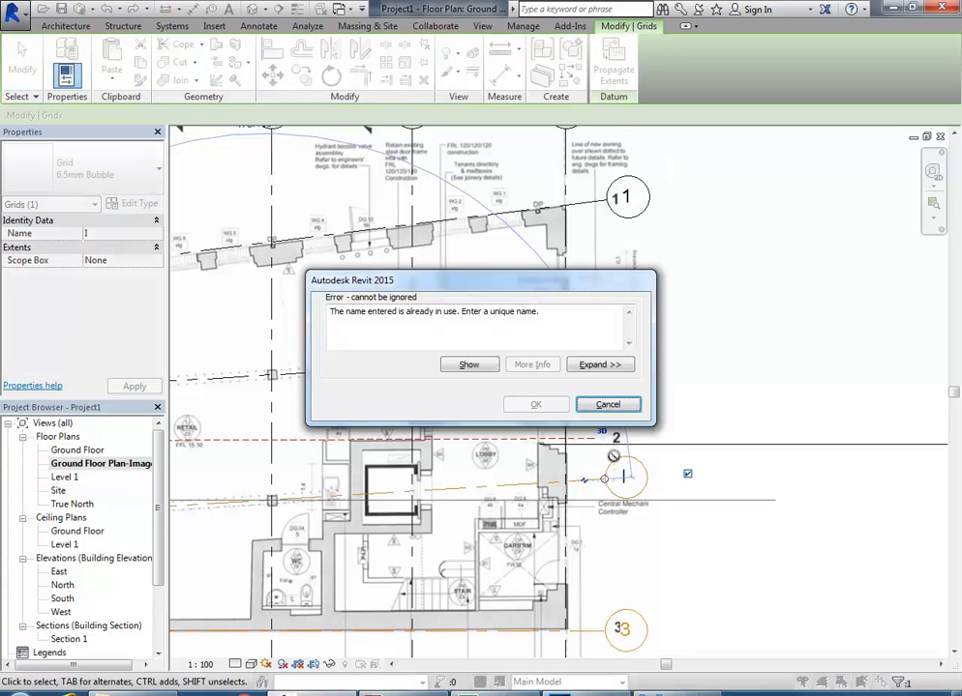
pyautogui.click(607, 406)
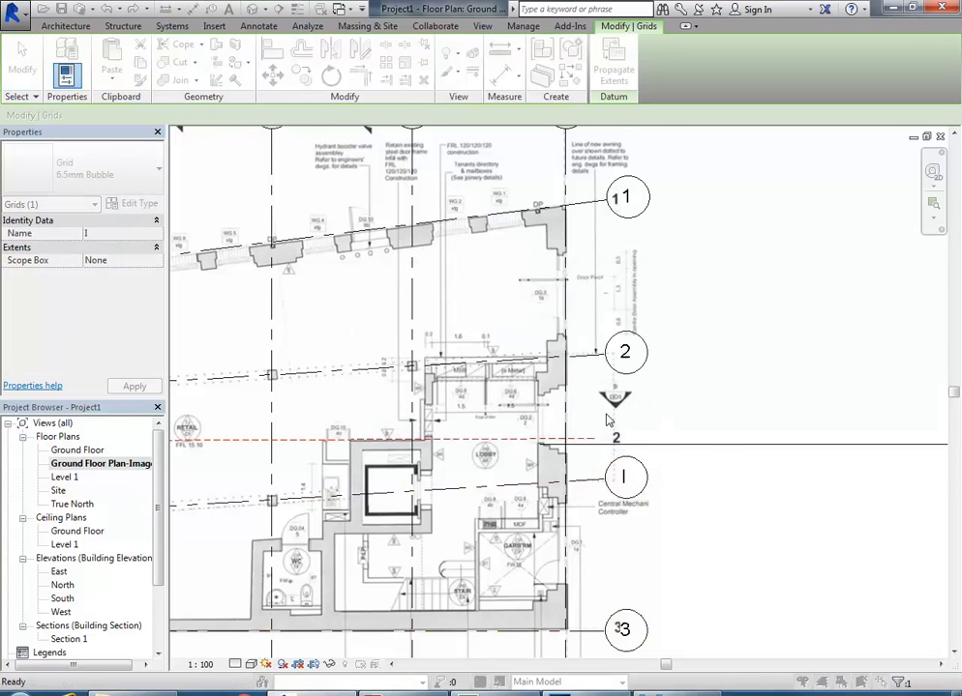
pyautogui.press('Escape')
# Step: Rename the grid along the building's bottom wall as 4, and the lower column row's grid as 3
pyautogui.doubleClick(624, 630)
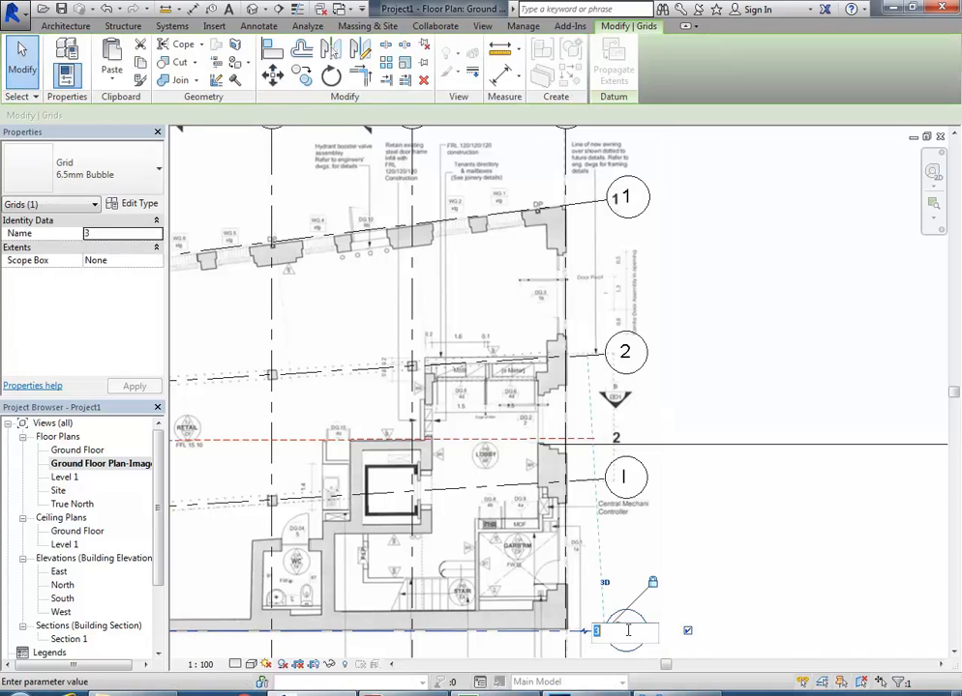
pyautogui.write('4')
pyautogui.press('Return')
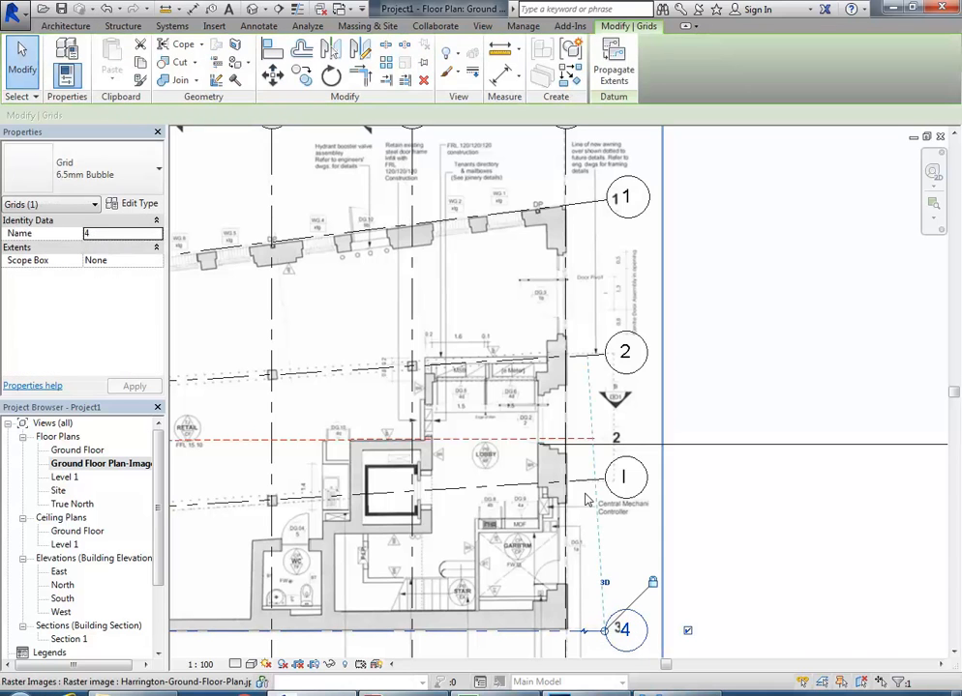
pyautogui.doubleClick(624, 477)
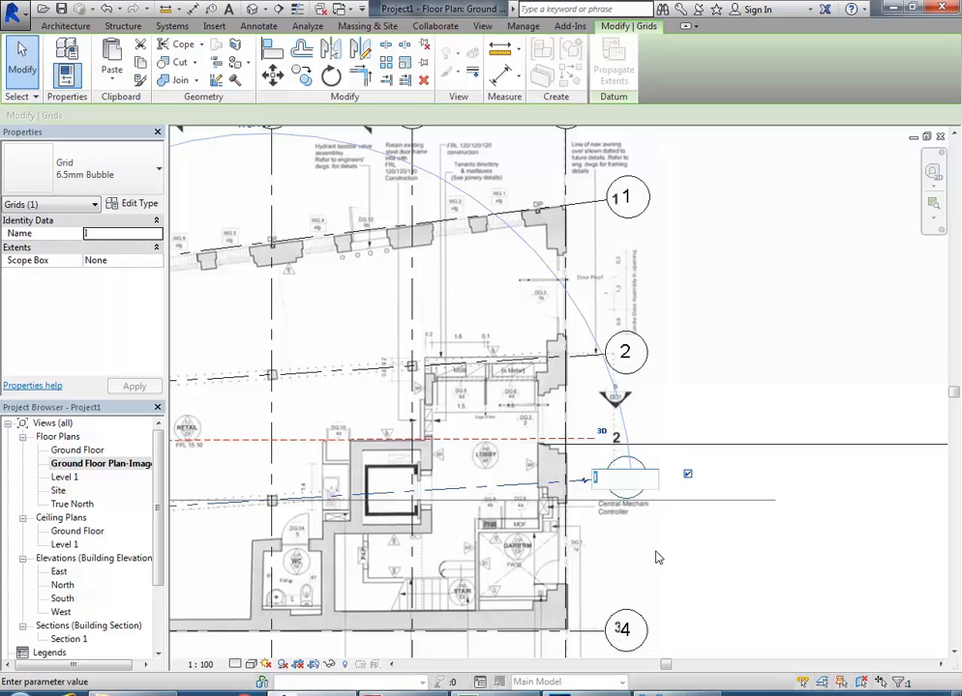
pyautogui.write('3')
pyautogui.press('Return')
pyautogui.click(783, 380)
# Step: Extend the plain end of grid 1 past grid D to line up with the ends of the other numbered grids
pyautogui.scroll(-2, 784, 380)
pyautogui.moveTo(794, 385); pyautogui.dragTo(834, 404, button='middle')
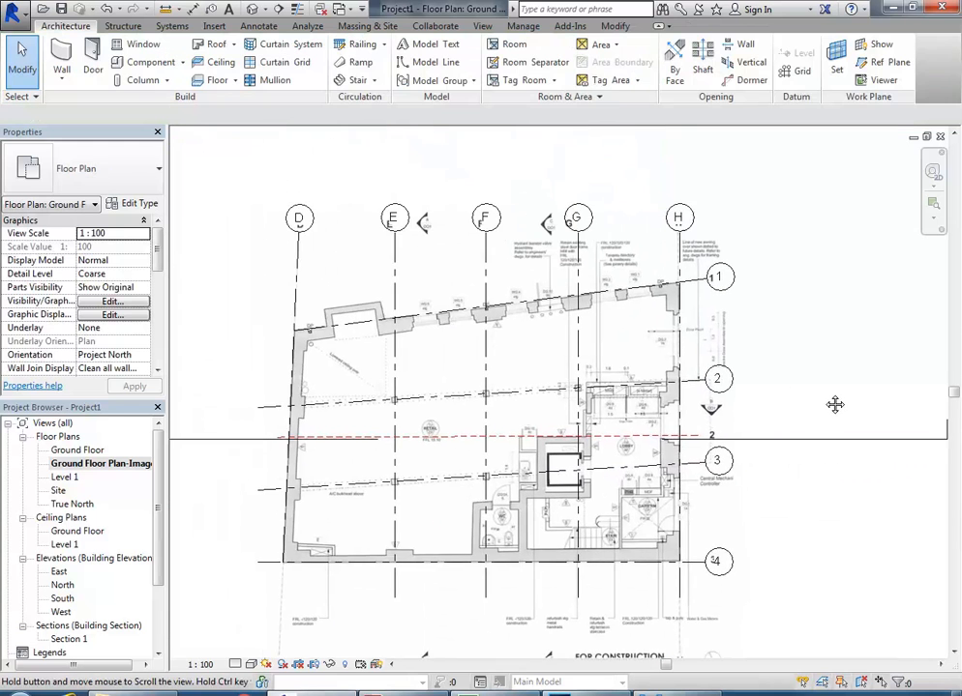
pyautogui.moveTo(279, 431); pyautogui.dragTo(324, 421, button='middle')
pyautogui.click(372, 329)
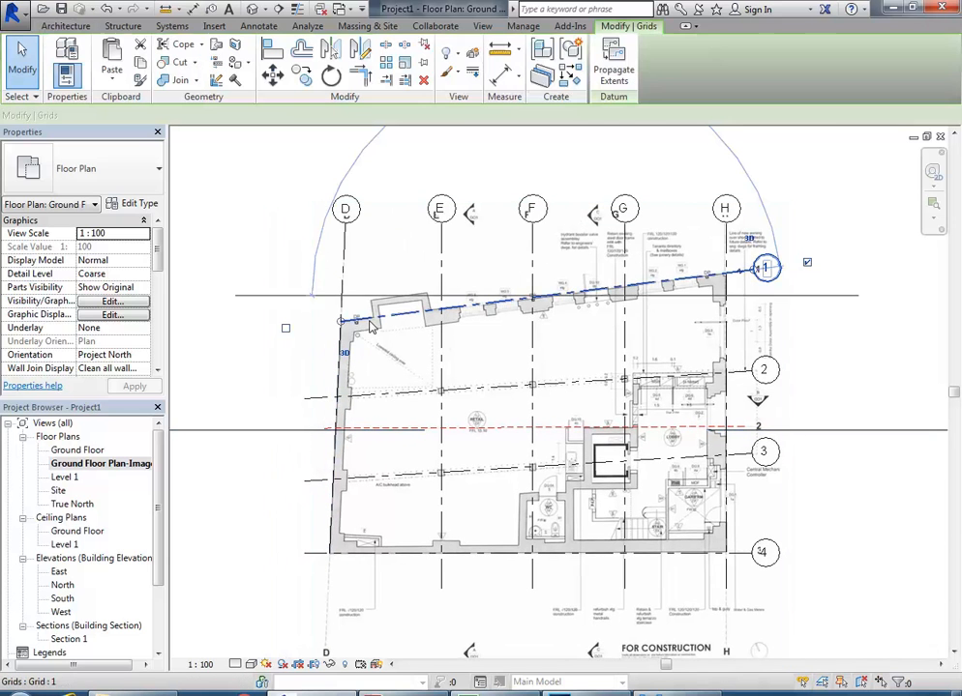
pyautogui.moveTo(340, 320); pyautogui.dragTo(305, 326)
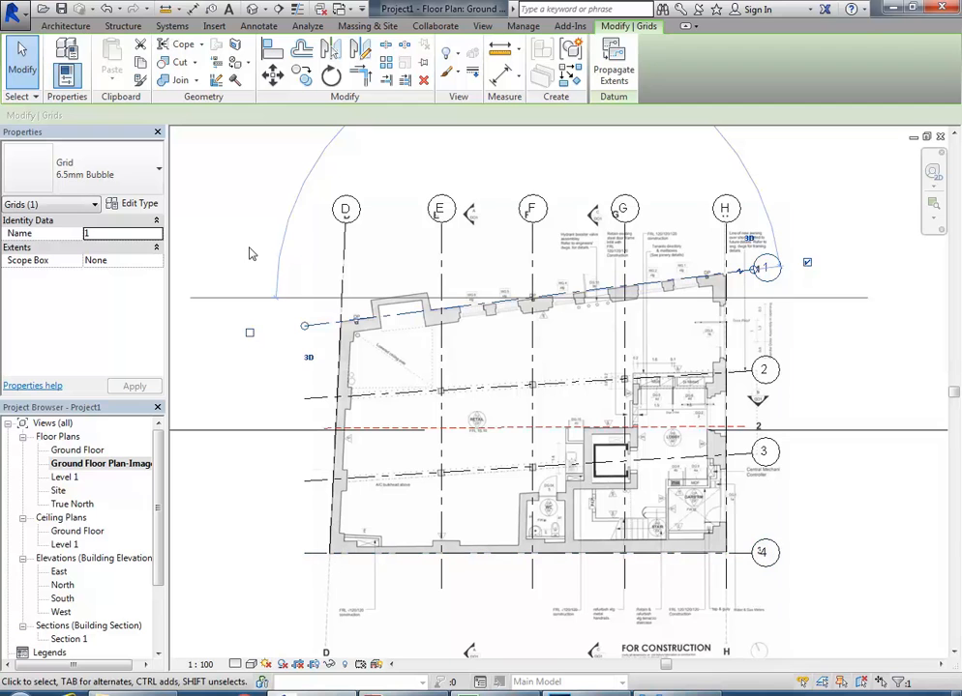
pyautogui.click(197, 198)
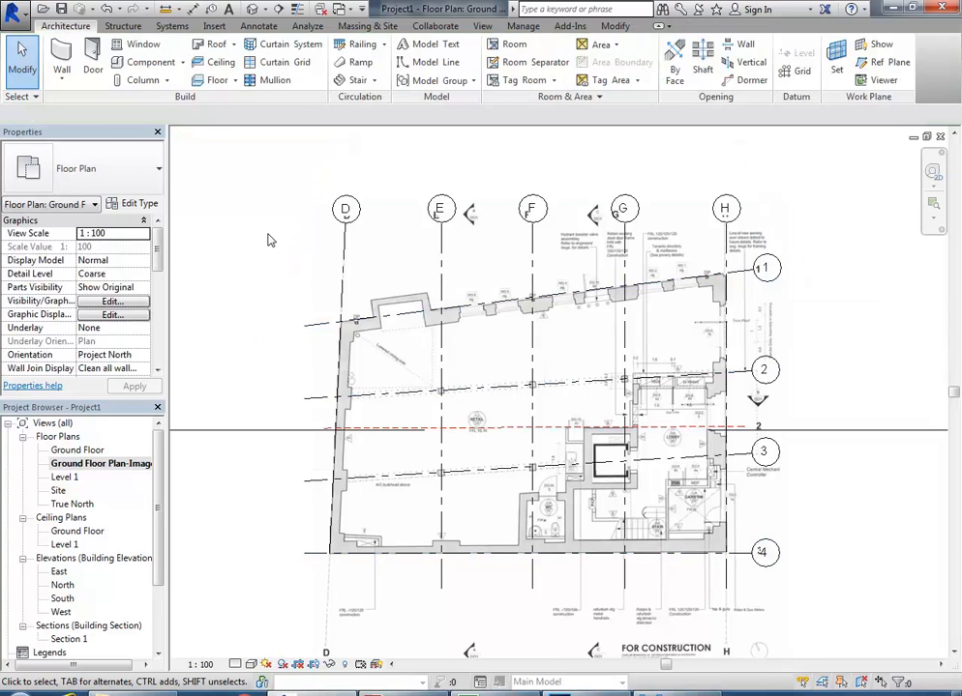
# Step: Review grids E, F, G and 4 individually, checking their alignment and spacing over the plan image
pyautogui.moveTo(271, 241); pyautogui.dragTo(279, 257, button='middle')
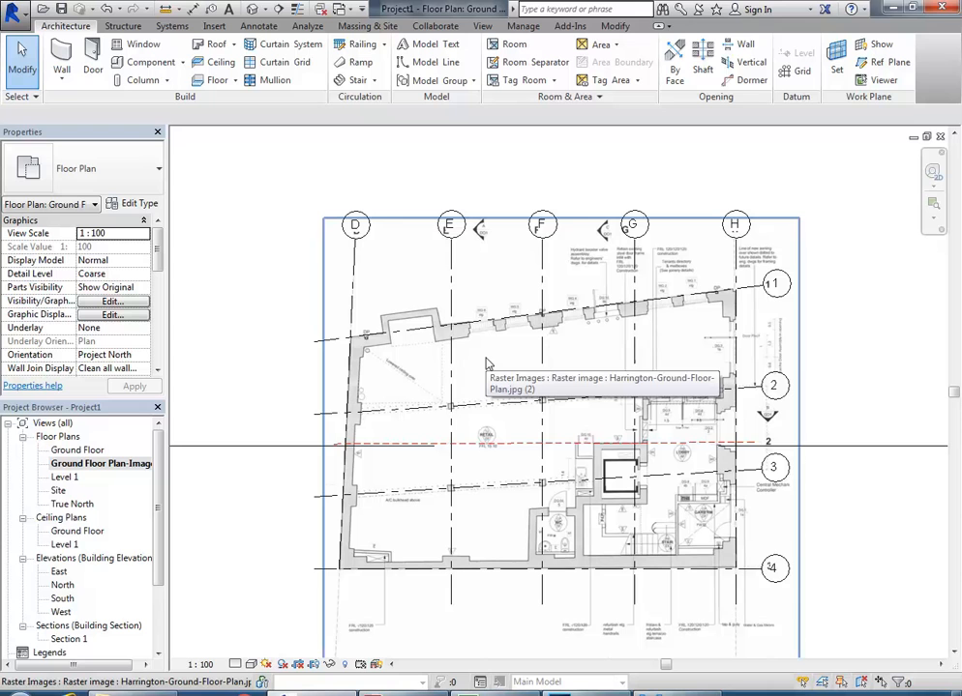
pyautogui.click(542, 375)
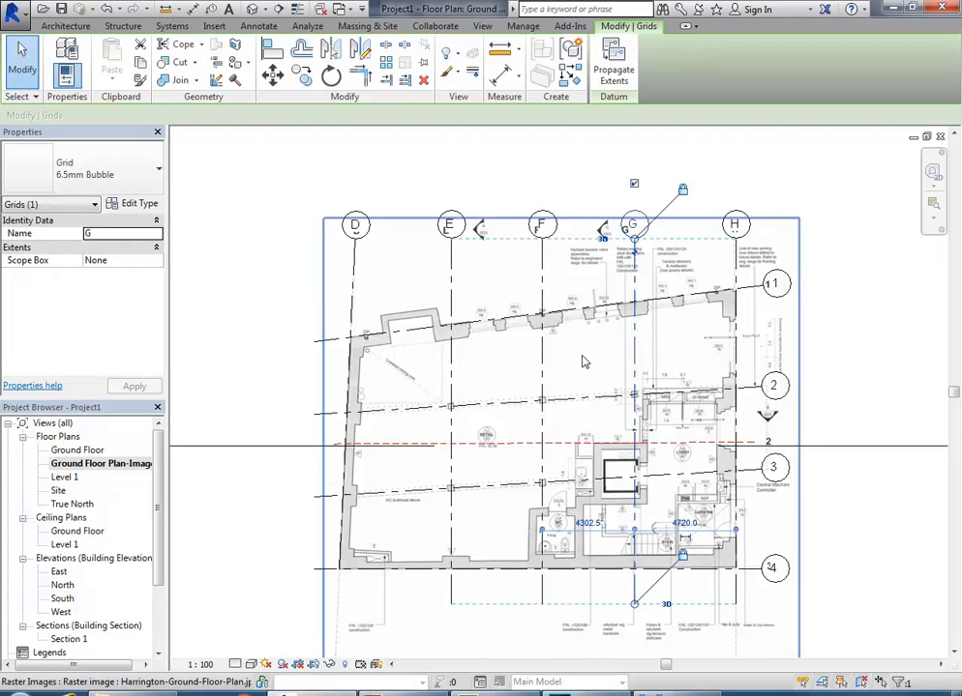
pyautogui.click(450, 372)
pyautogui.click(541, 365)
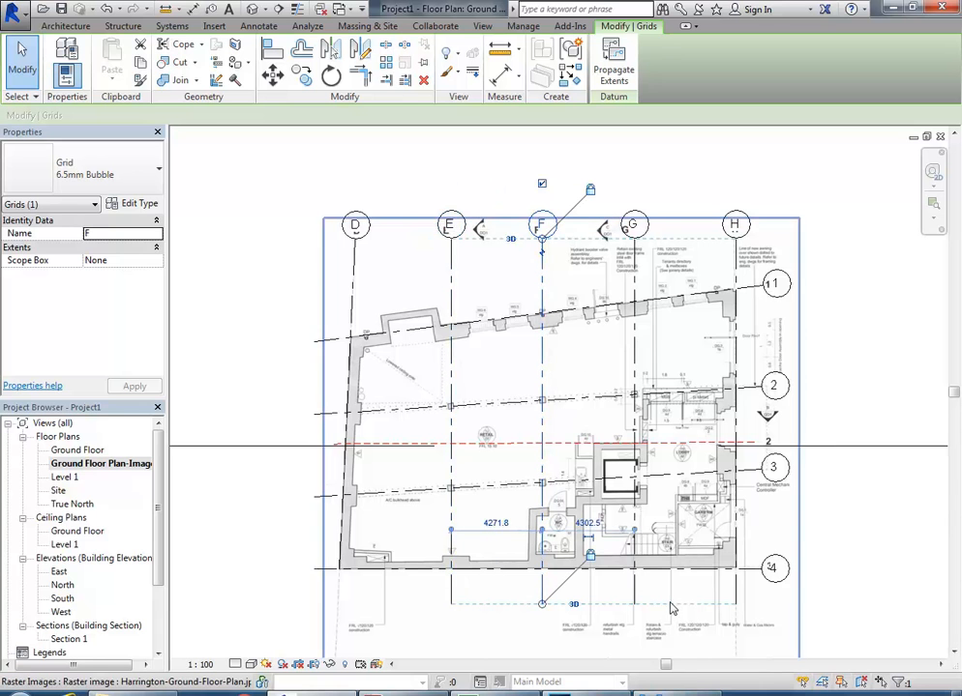
pyautogui.click(674, 571)
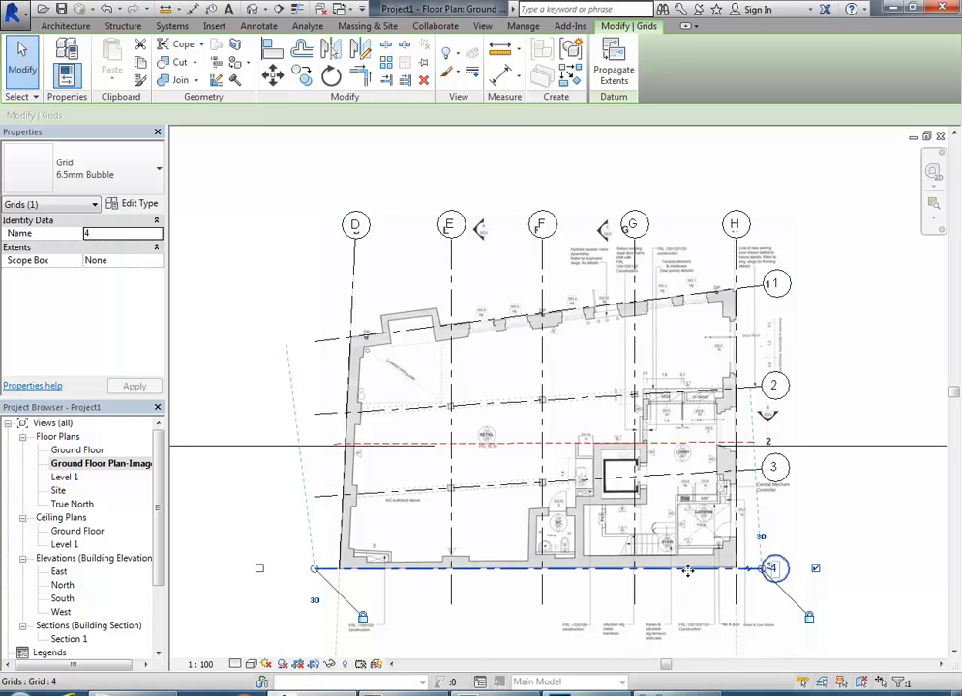
pyautogui.click(897, 571)
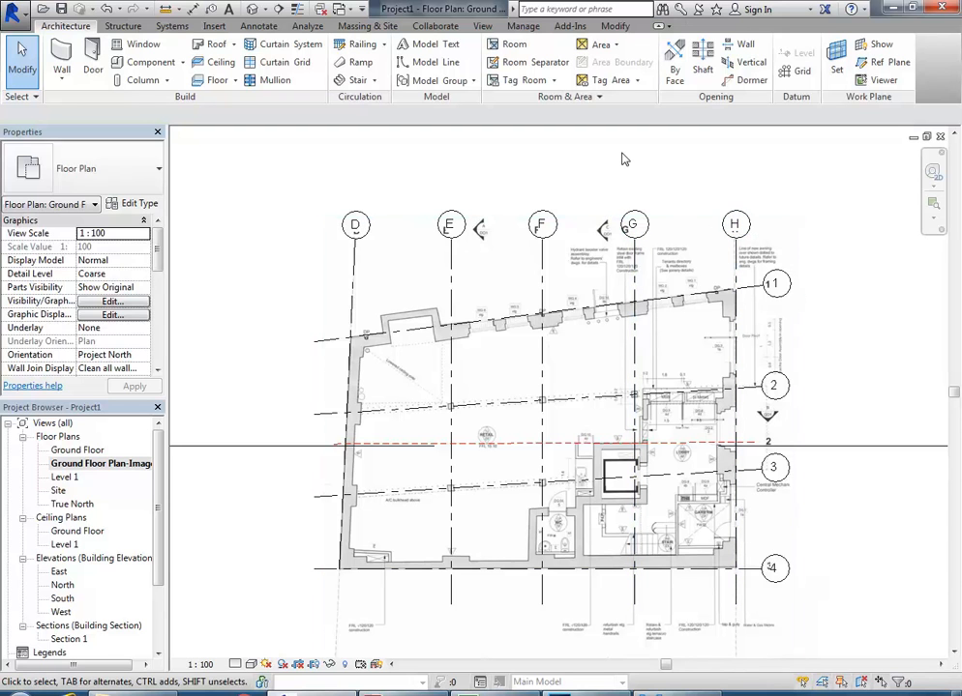
pyautogui.moveTo(532, 185); pyautogui.dragTo(489, 180, button='middle')
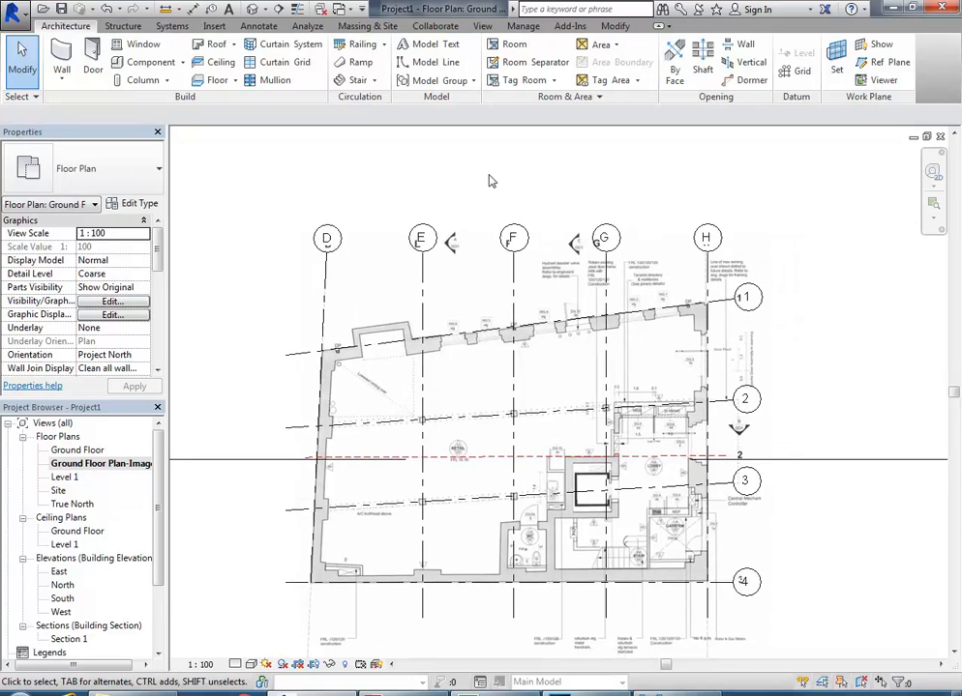
# Step: Check the grids in the Ground Floor plan view without the image, and return to the Ground Floor Plan-Image view
pyautogui.doubleClick(85, 451)
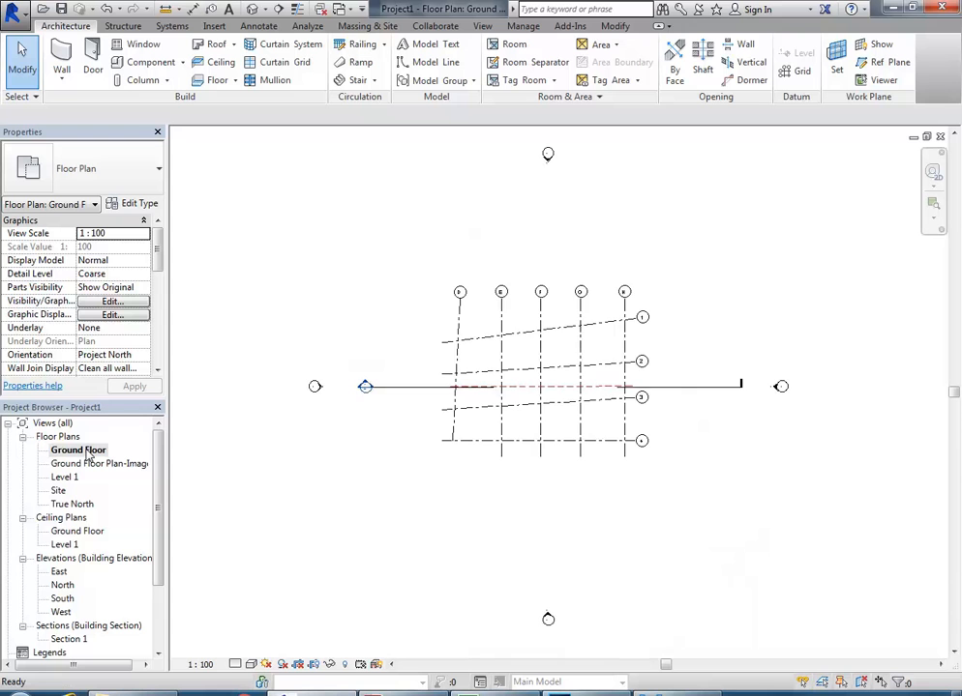
pyautogui.scroll(4, 577, 367)
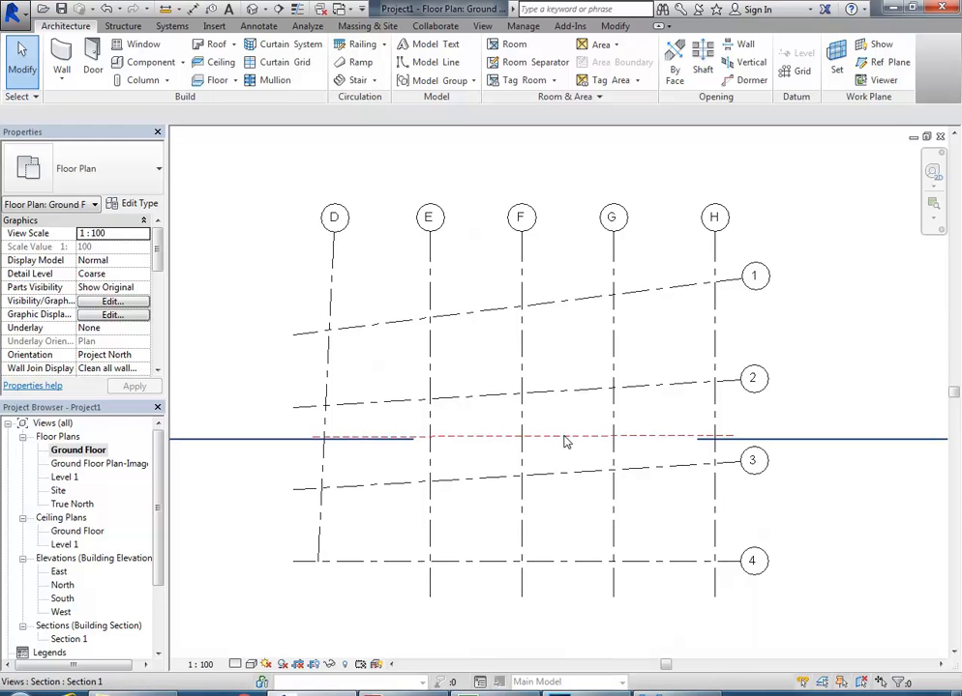
pyautogui.doubleClick(100, 463)
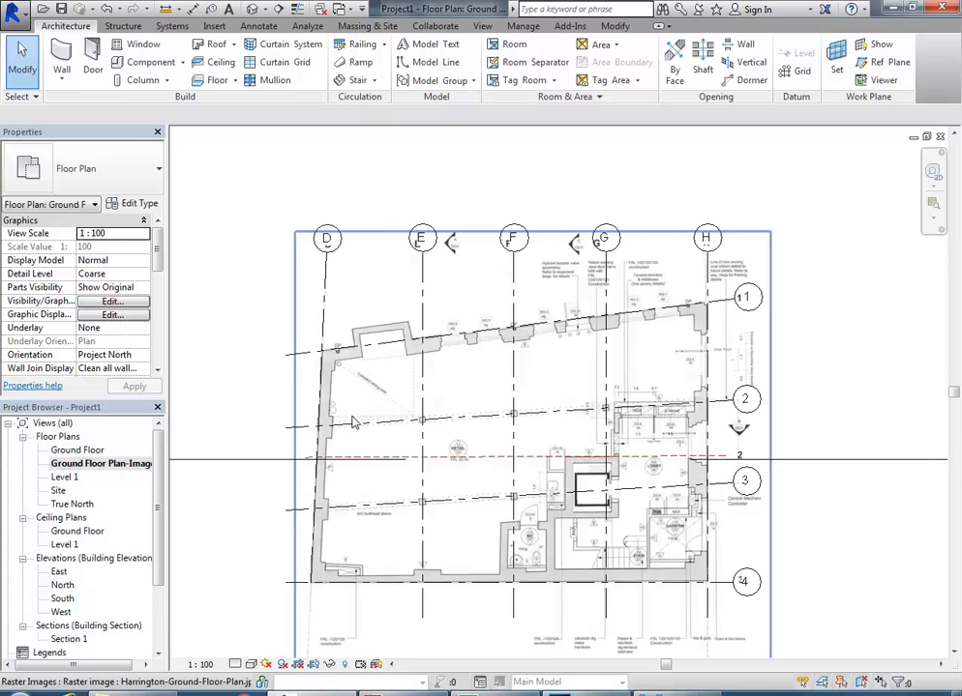
pyautogui.moveTo(386, 419); pyautogui.dragTo(395, 415, button='middle')
pyautogui.moveTo(230, 330); pyautogui.dragTo(236, 331, button='middle')
# Step: Start saving the file as a new project and choose the Harrington folder inside 2016's CAD 3 folder on the U: drive
pyautogui.click(12, 11)
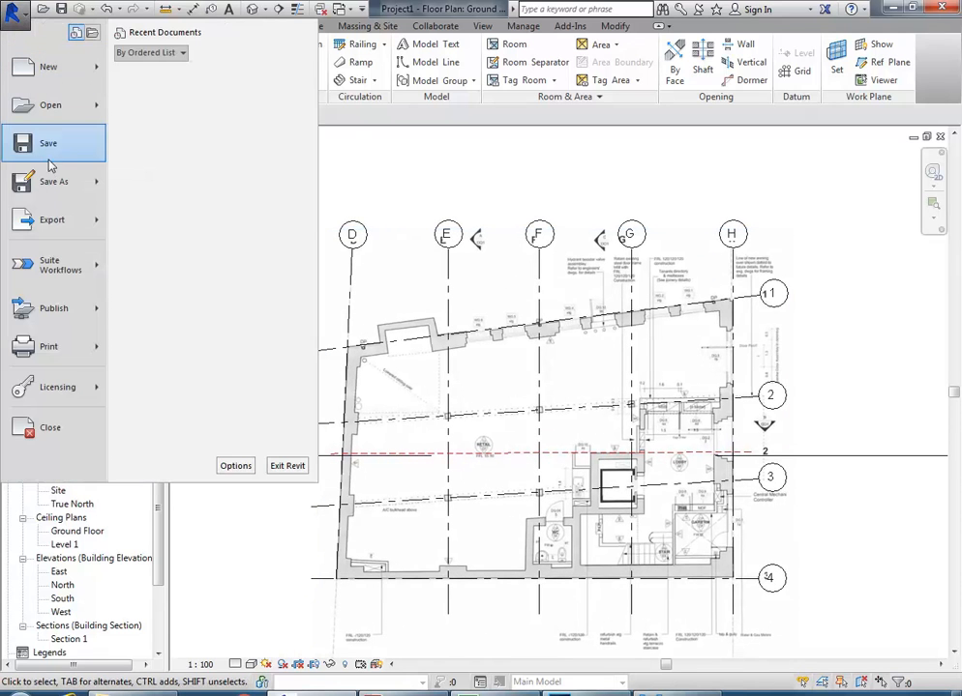
pyautogui.moveTo(53, 181)
pyautogui.click(163, 87)
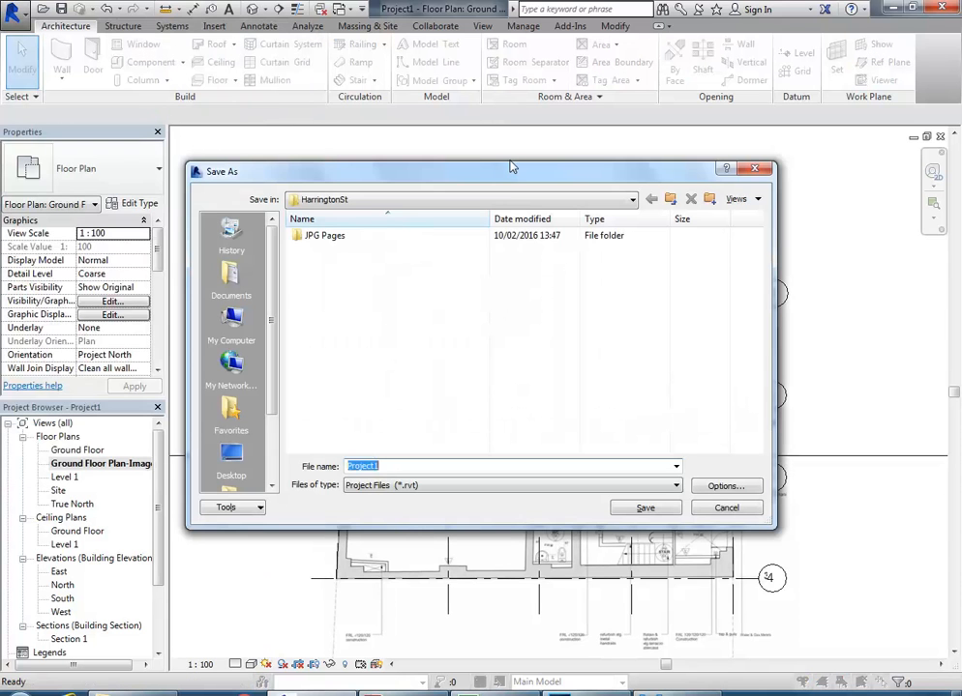
pyautogui.click(397, 200)
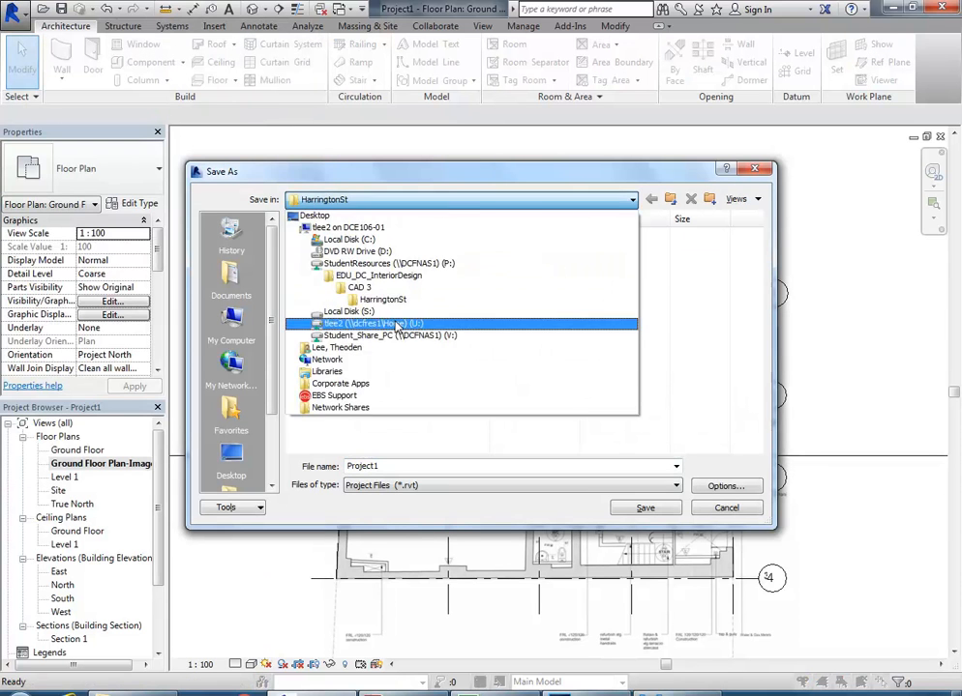
pyautogui.click(391, 322)
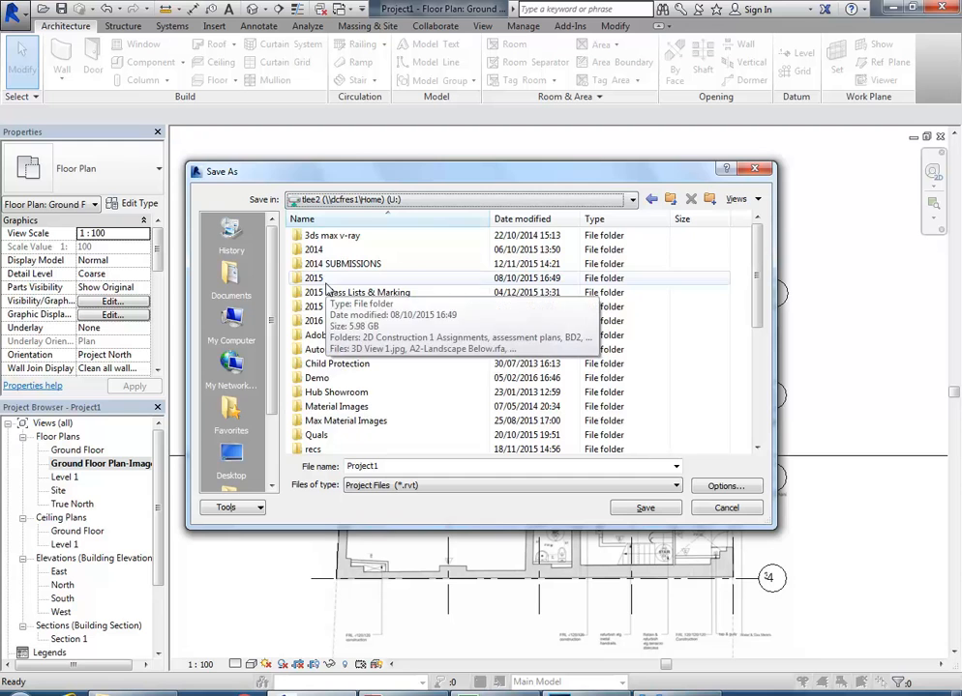
pyautogui.doubleClick(319, 320)
pyautogui.click(319, 249)
pyautogui.doubleClick(317, 250)
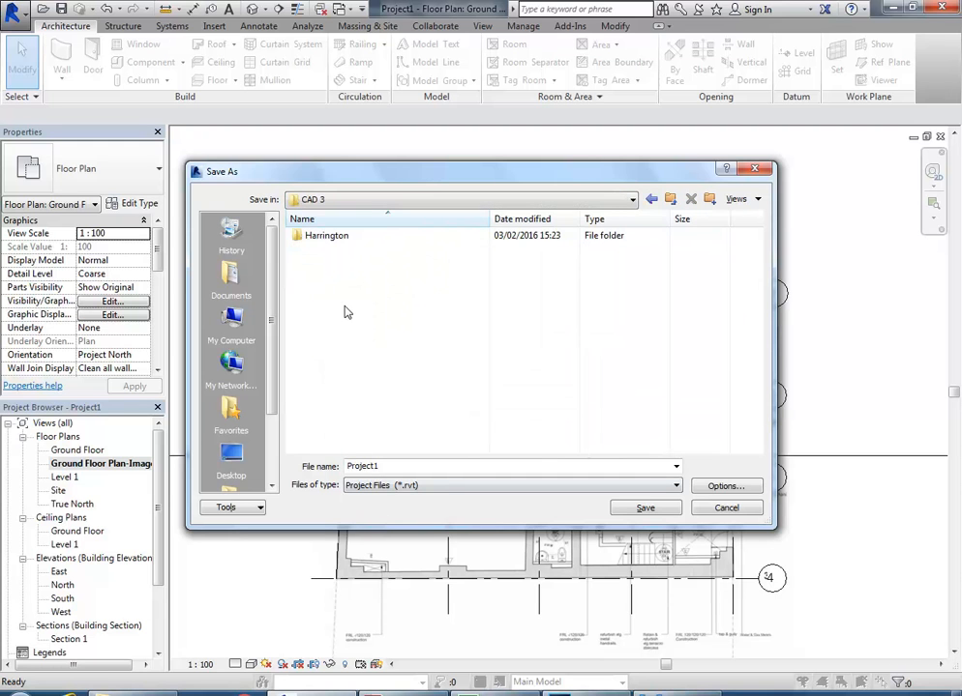
pyautogui.doubleClick(326, 235)
# Step: Name the project file HarringtonSt-01-Gnd-Setup and save it in the Harrington folder
pyautogui.doubleClick(393, 466)
pyautogui.write('Harring')
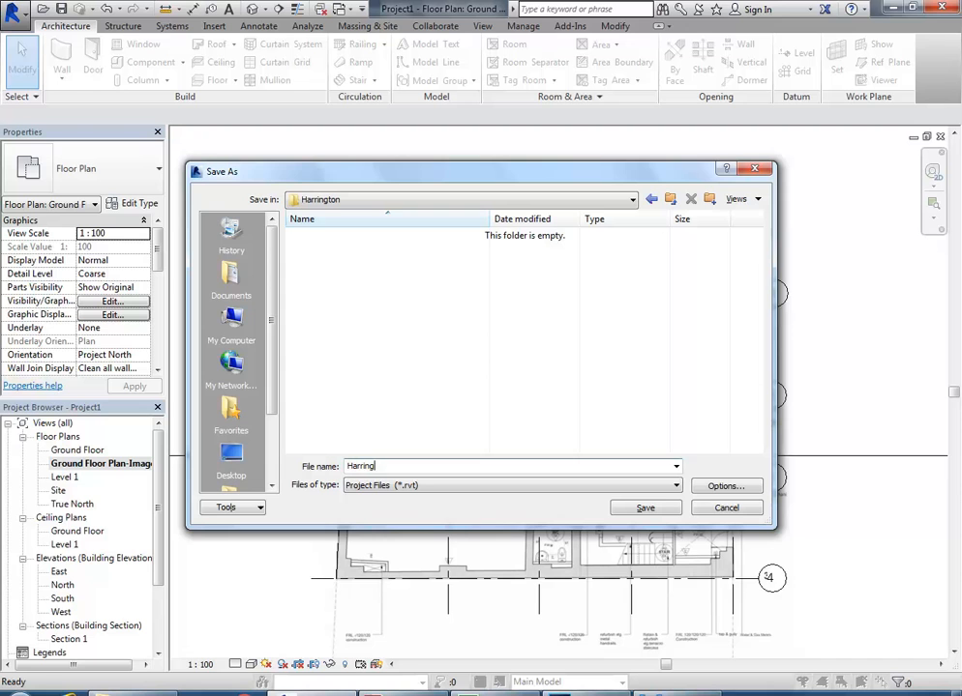
pyautogui.write('tonSt-Gnd-Setup')
pyautogui.click(396, 465)
pyautogui.write('01-')
pyautogui.click(640, 508)
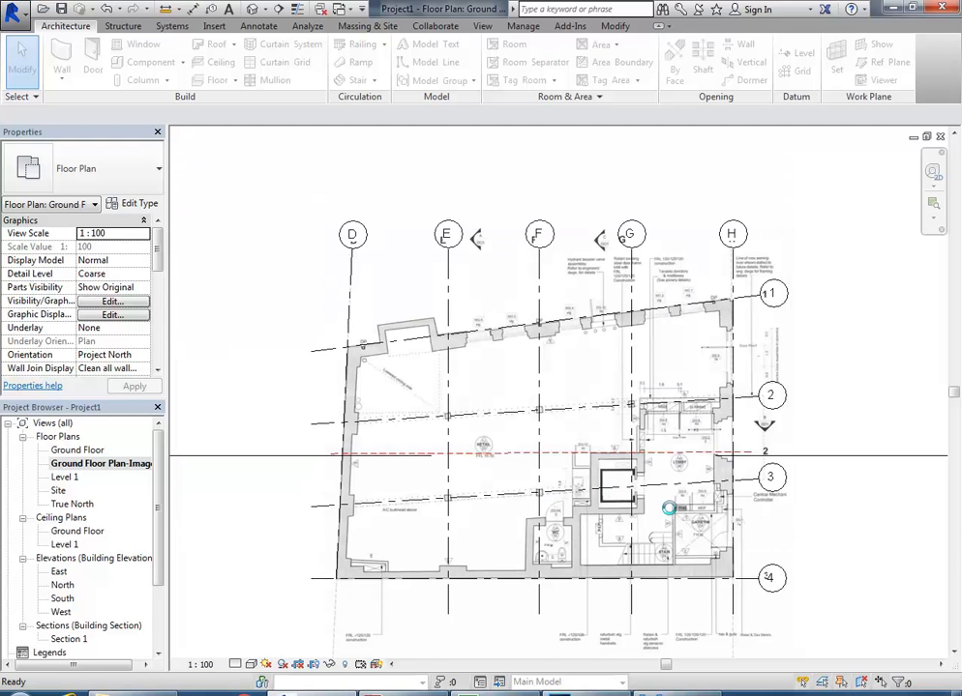
pyautogui.moveTo(573, 383); pyautogui.dragTo(545, 381, button='middle')
pyautogui.scroll(-1, 544, 368)
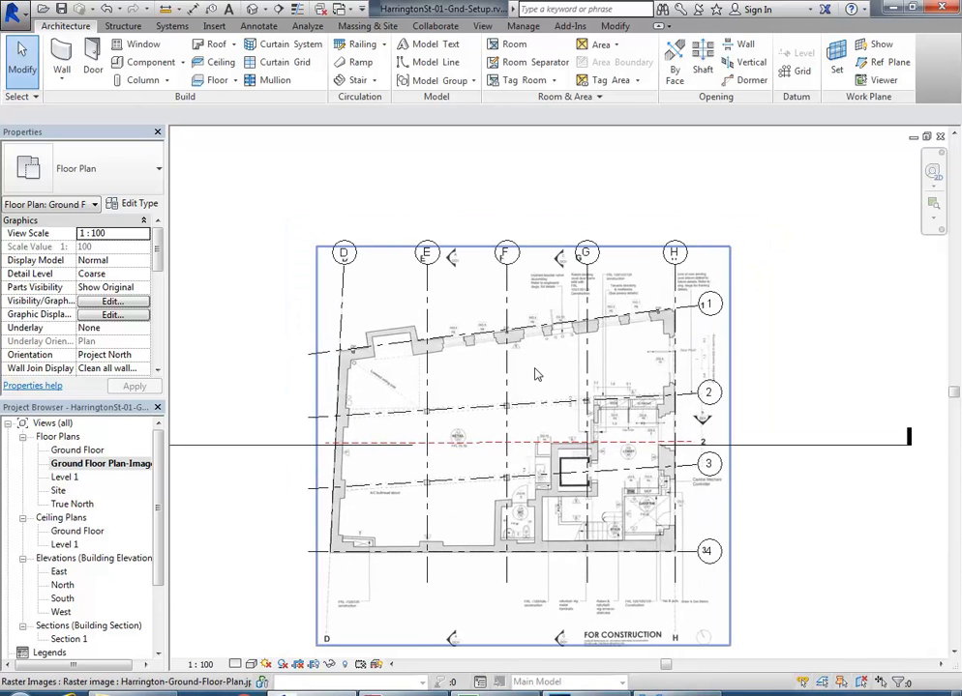